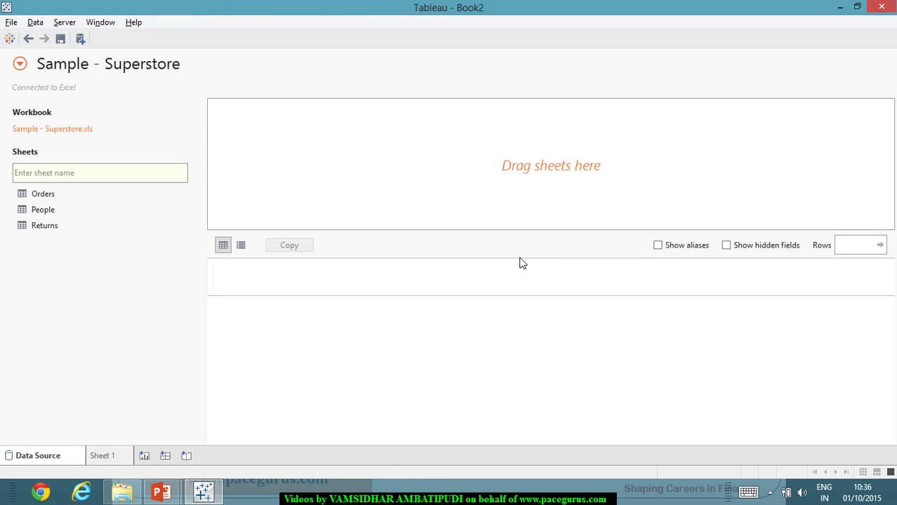
- Add the Orders table to the Superstore data source and open Sheet 1
double_click(66, 194)
click(116, 461)
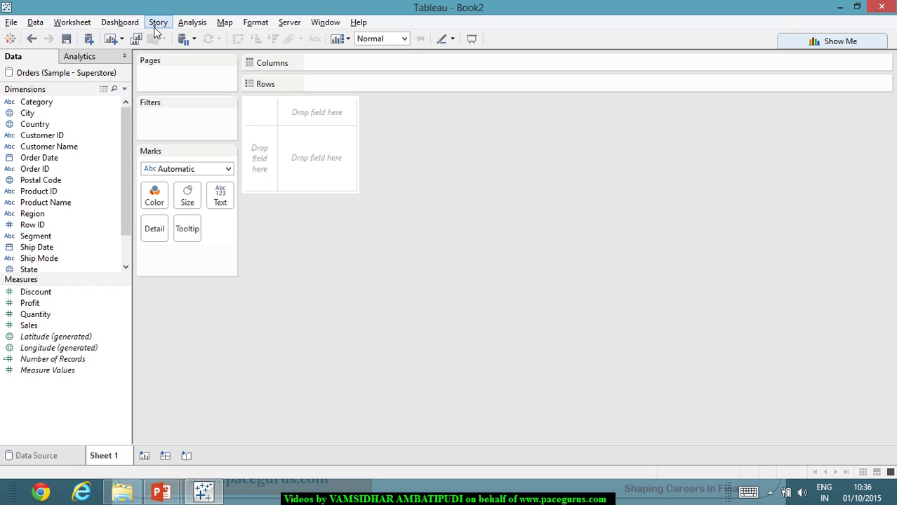
- Create a float parameter named KPI_Cutoff with a current value of 0.15
right_click(107, 421)
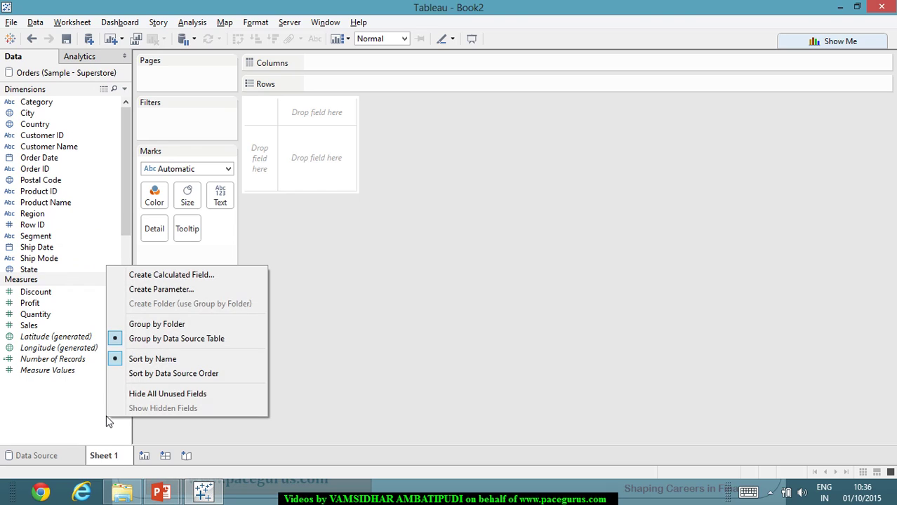
click(224, 291)
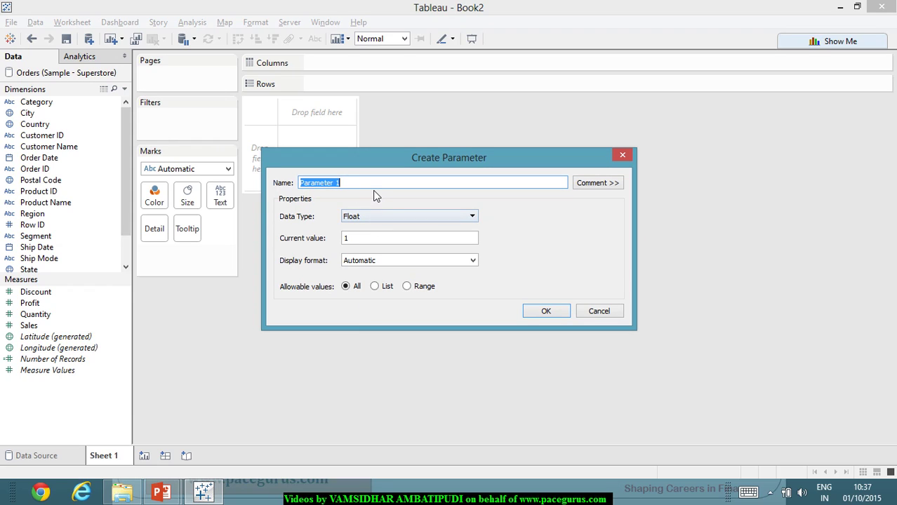
text(KPI_C)
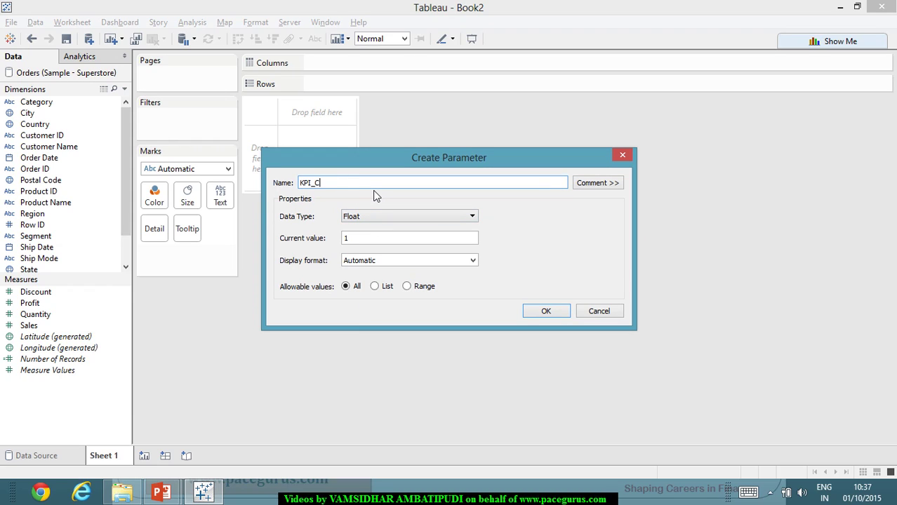
text(utoff)
key(Tab)
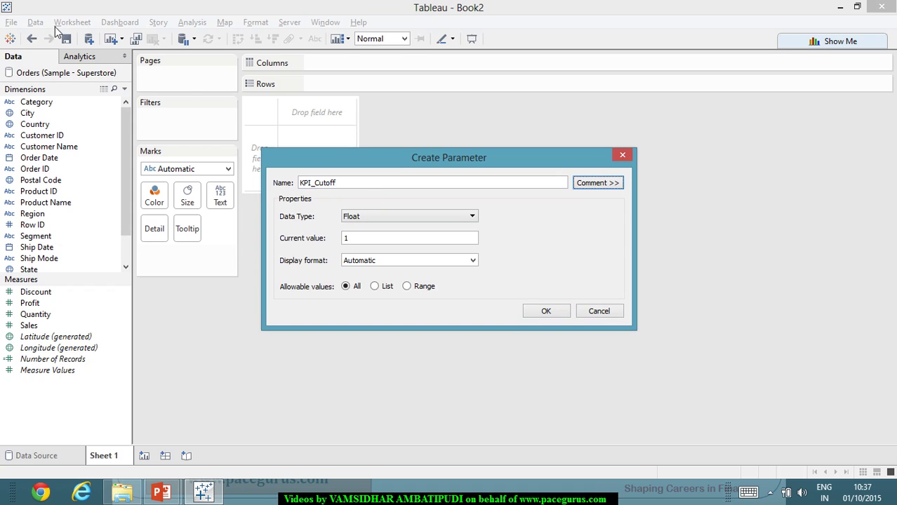
click(388, 239)
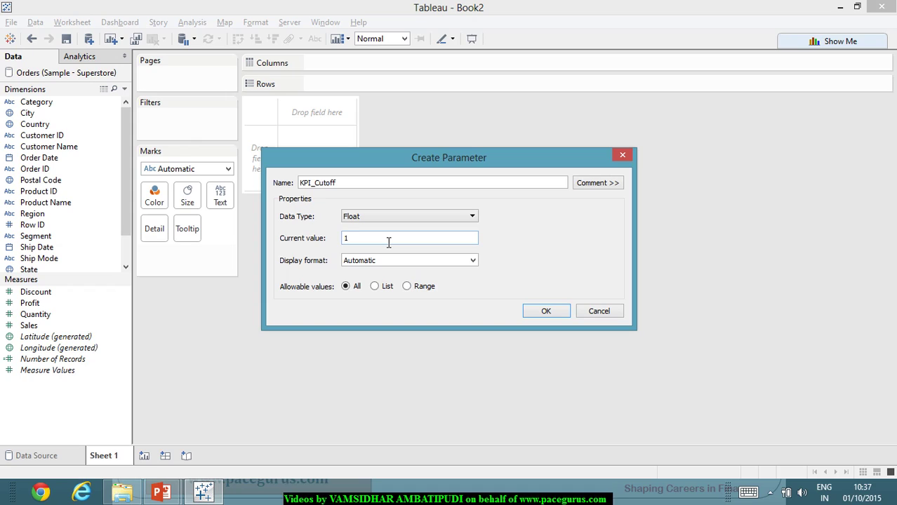
key(BackSpace)
text(0.15)
key(Tab)
click(539, 311)
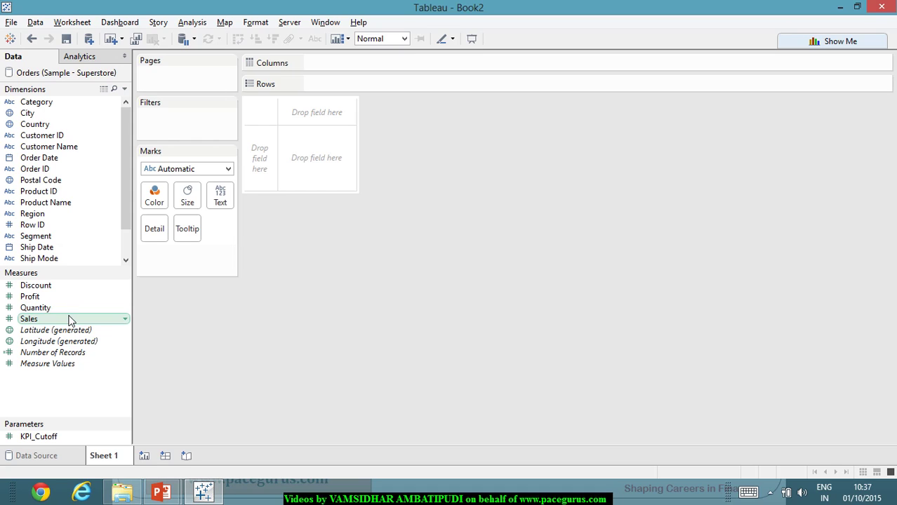
scroll(54, 220, down, 1)
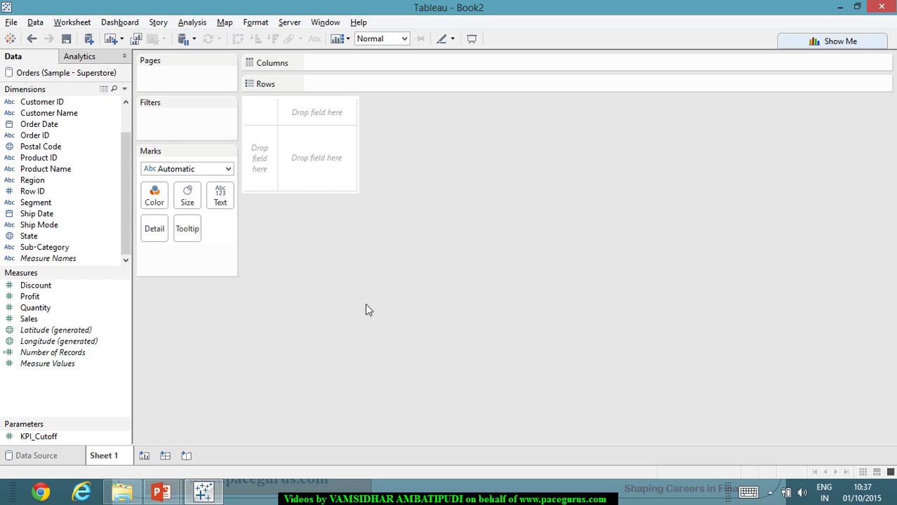
key(alt+Tab)
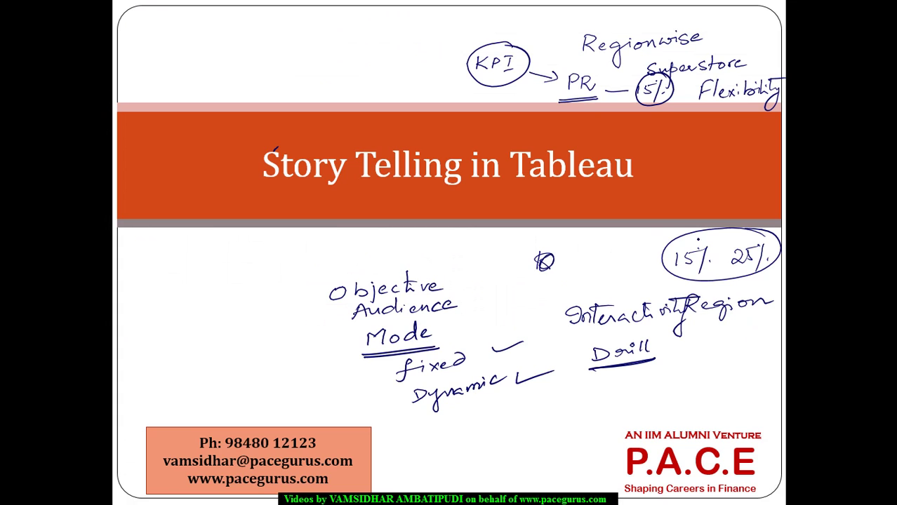
mouse_move(699, 236)
mouse_down()
mouse_move(713, 284)
mouse_move(688, 233)
mouse_move(701, 235)
mouse_up()
key(alt+Tab)
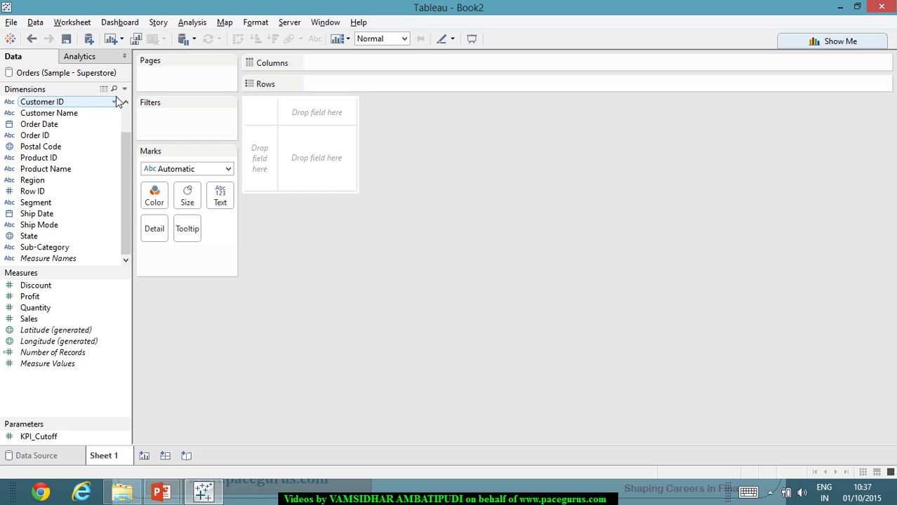
- Start a new calculated field among the measures and name it ProfitPerc
right_click(81, 404)
click(193, 262)
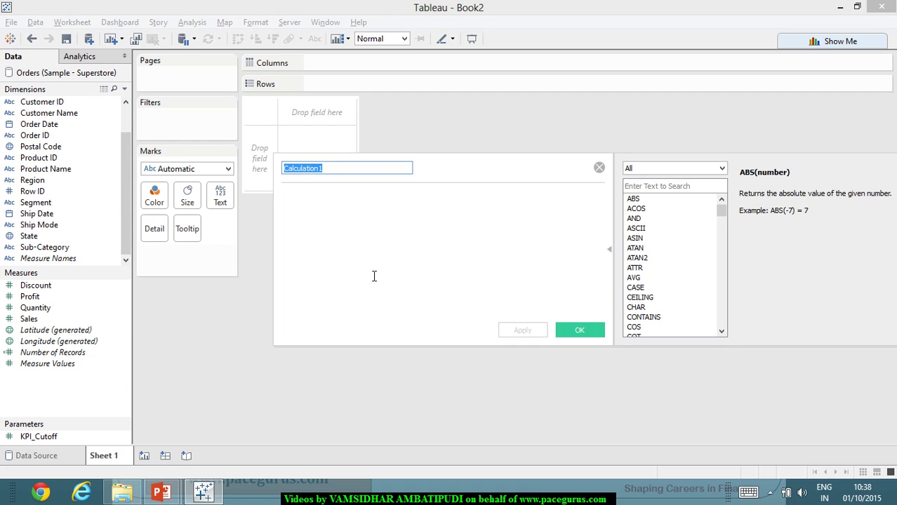
text(Pro)
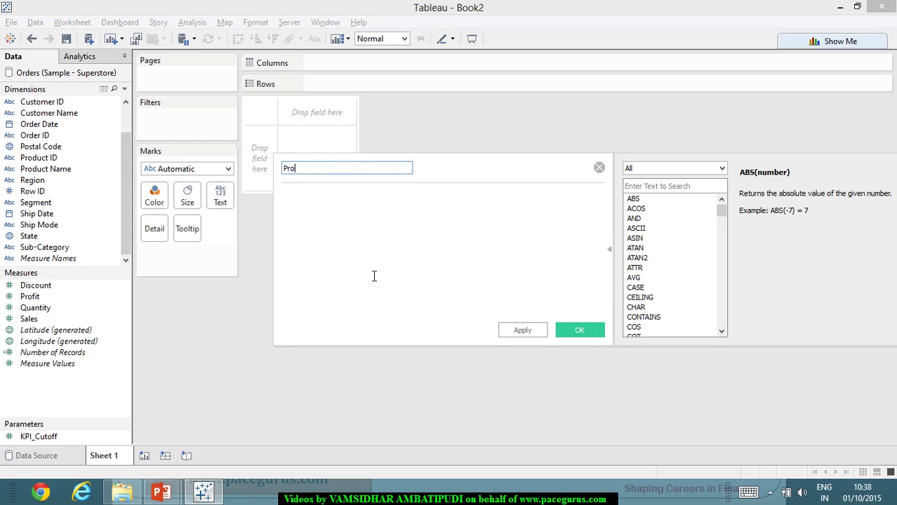
text(fitPerc)
key(Tab)
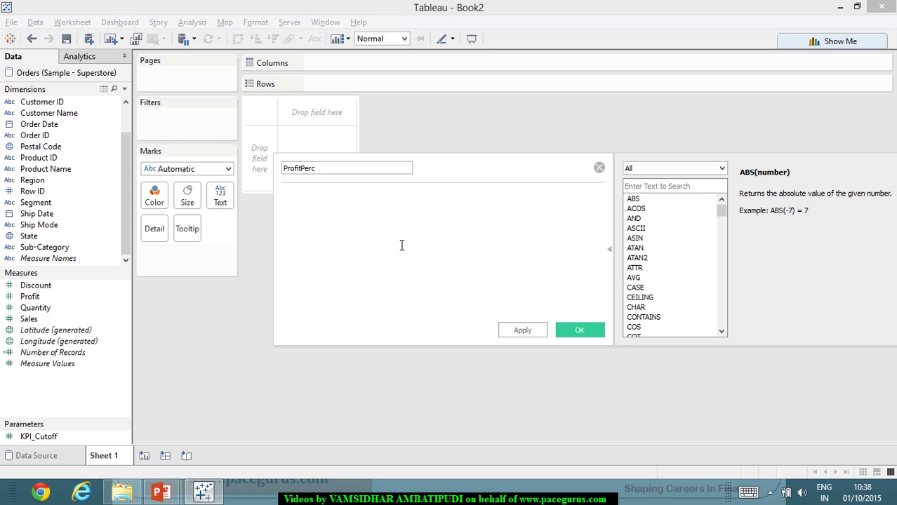
- Enter SUM([Product ID])/SUM([Sales]) as the formula of the ProfitPerc field
text(su)
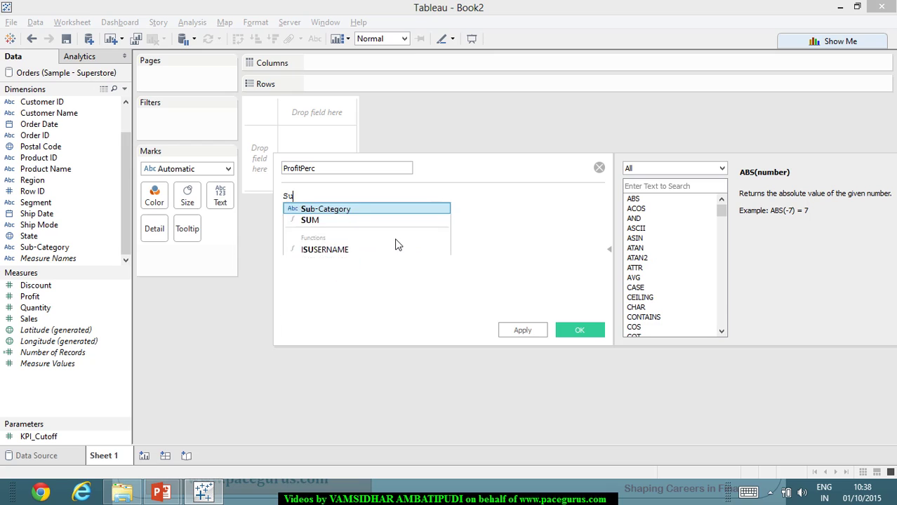
text(m)
key(Return)
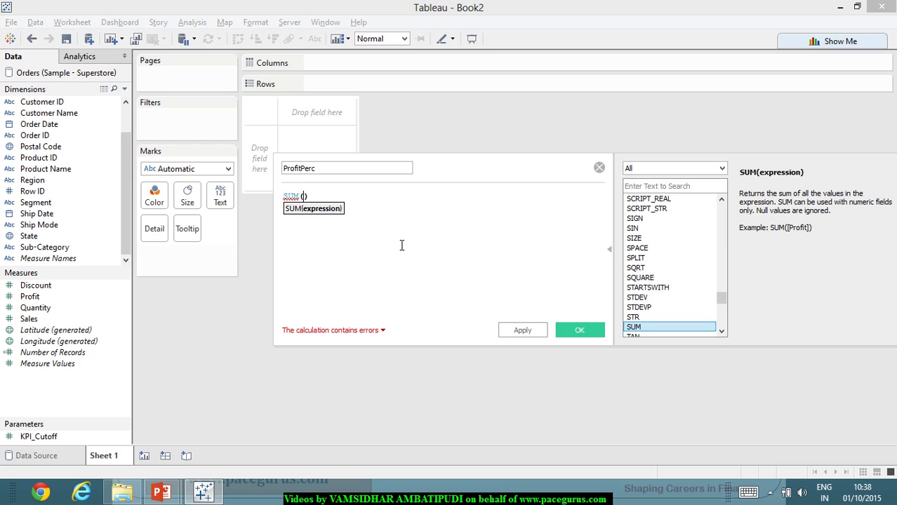
text(pro)
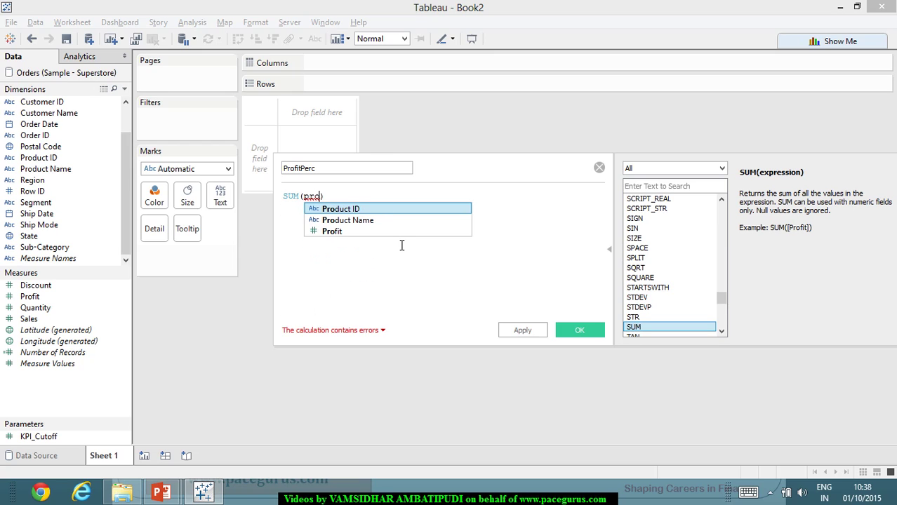
key(Return)
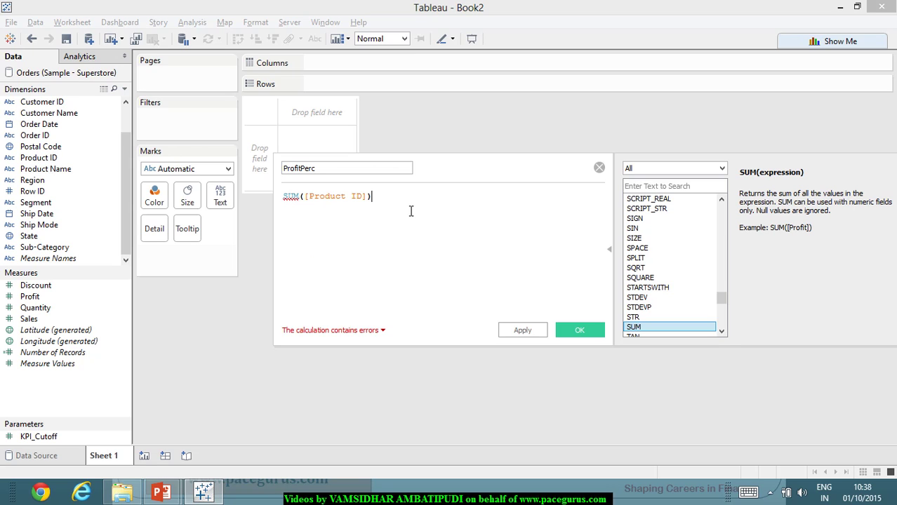
text(/sum()
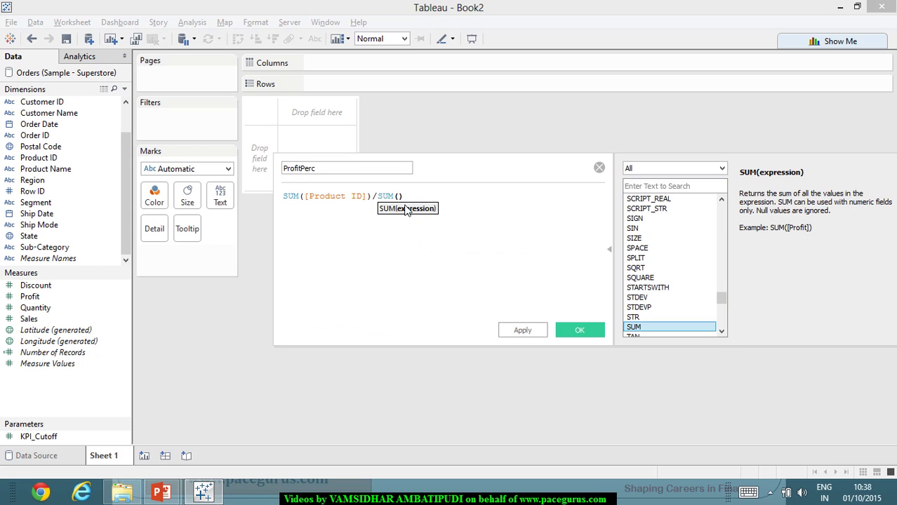
text(Sal)
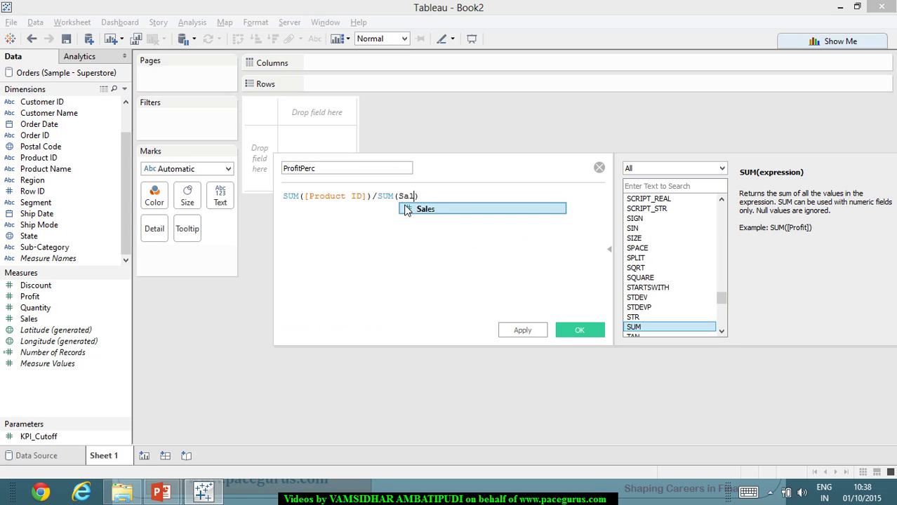
click(405, 209)
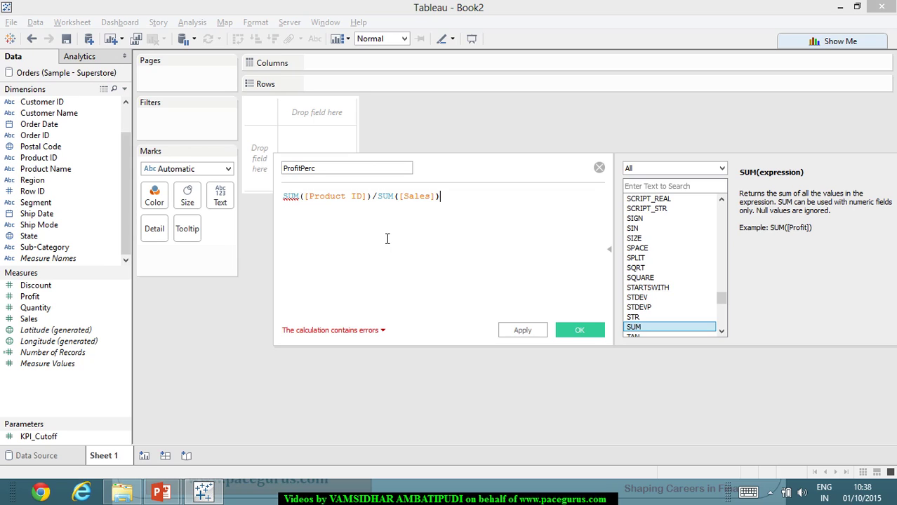
- Replace Product ID with Profit in the ProfitPerc formula's numerator and save the calculated field
drag(310, 199, 366, 201)
text(Profit)
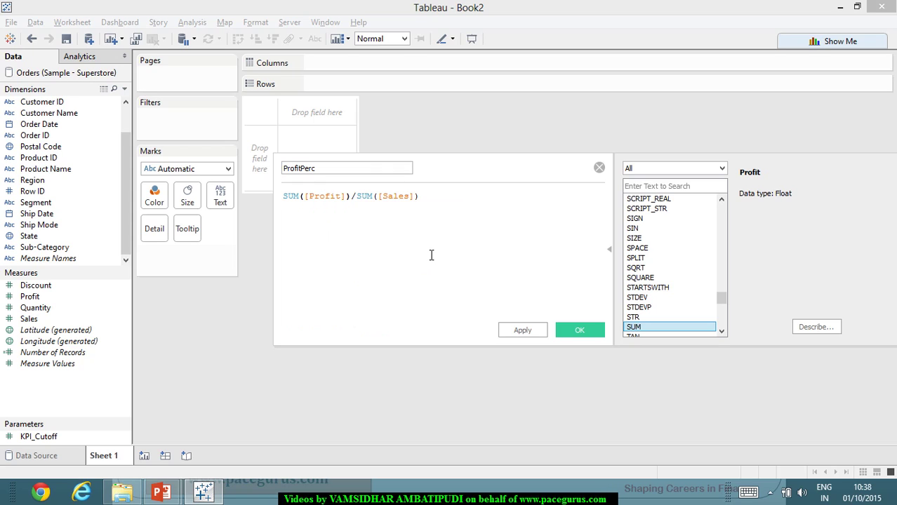
click(433, 219)
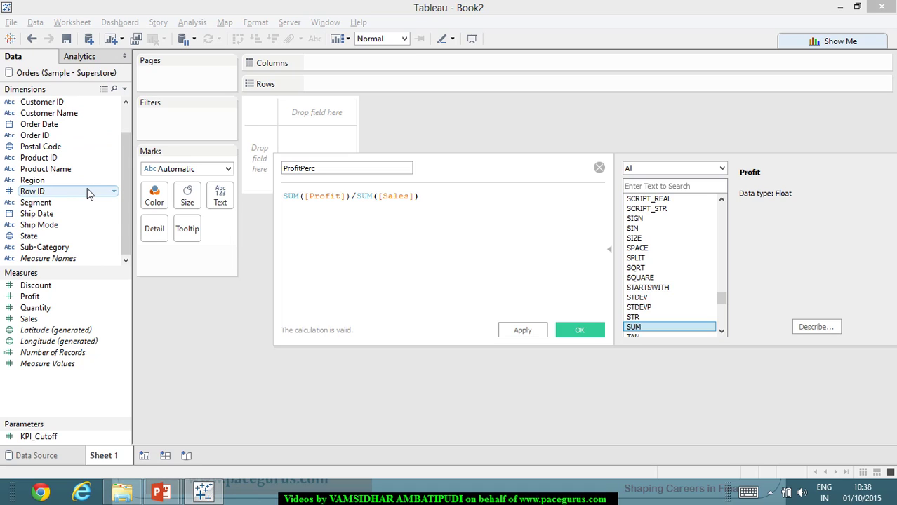
click(537, 335)
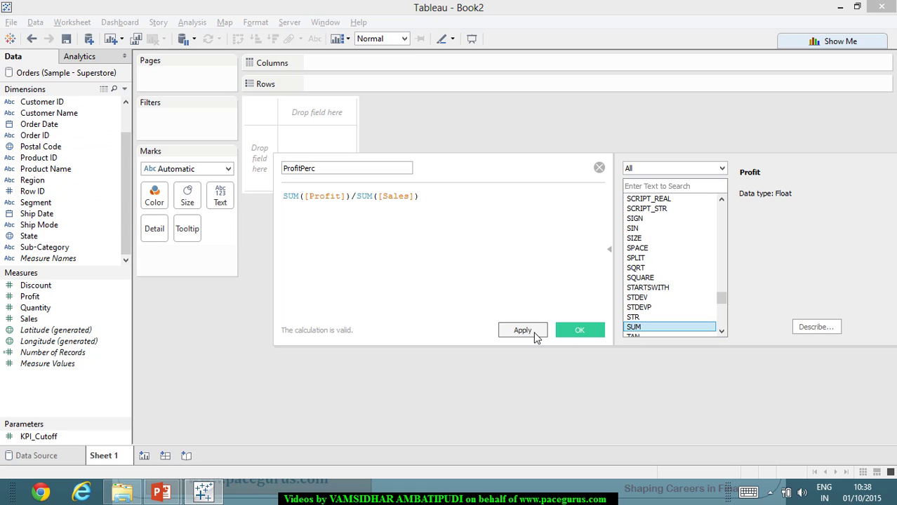
click(575, 333)
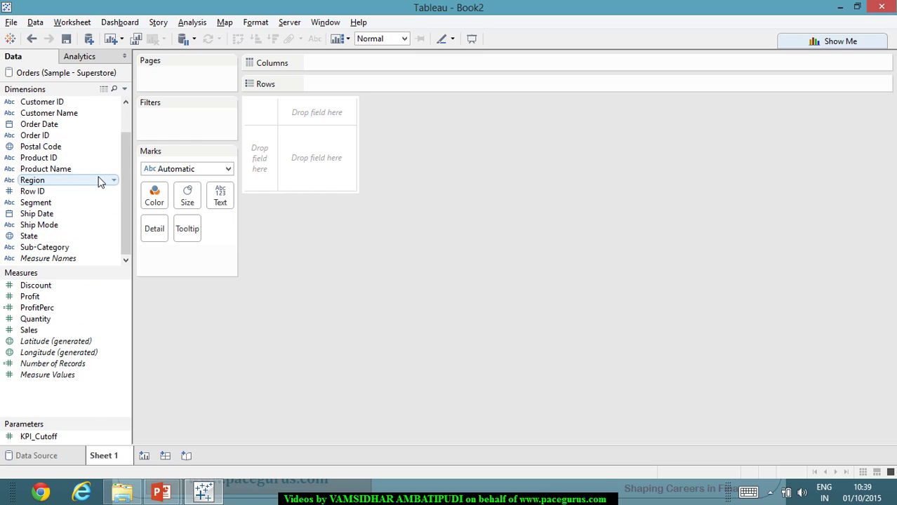
- Start another calculated field among the measures and name it GoodvsBad
right_click(98, 399)
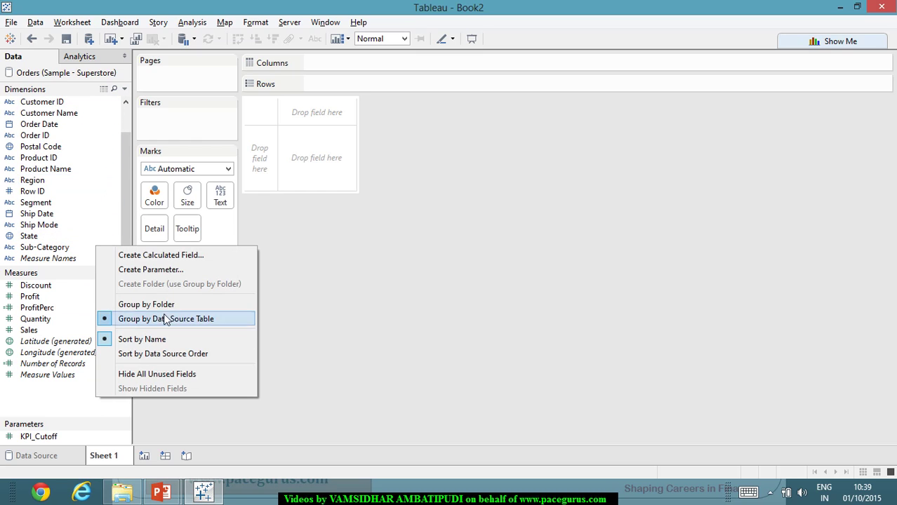
click(207, 257)
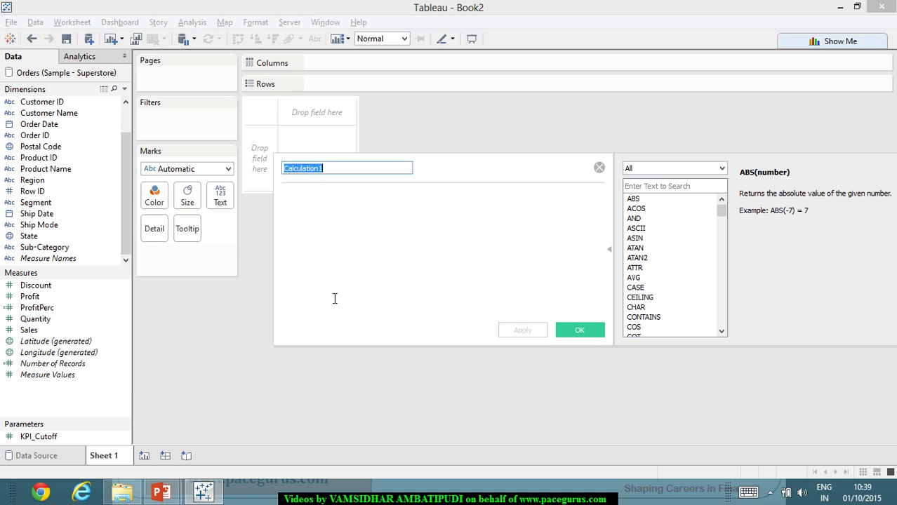
text(Goo)
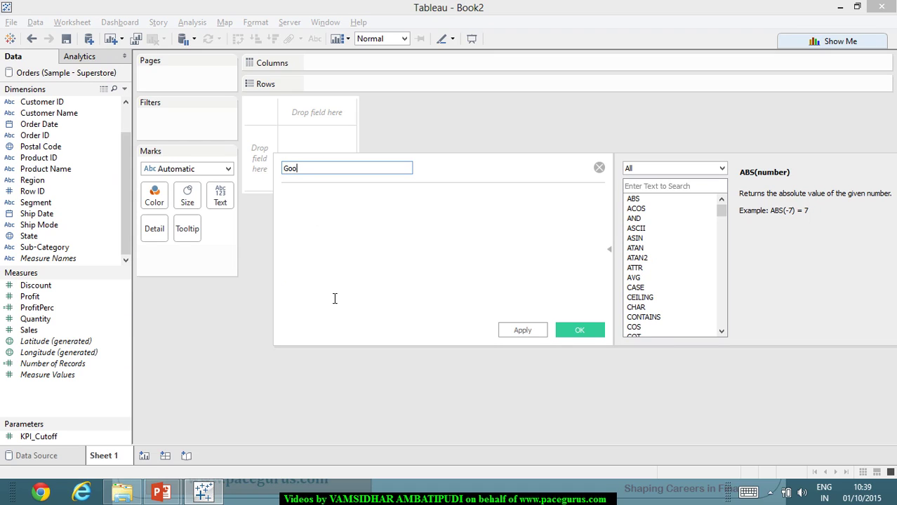
text(dvsBad)
key(Tab)
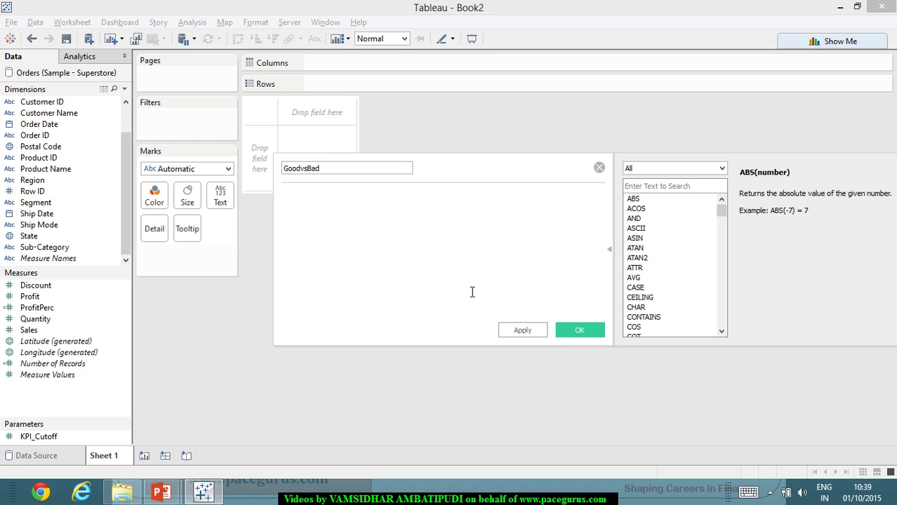
- Write the IF condition [ProfitPerc]>=[KPI_Cutoff] in the GoodvsBad formula, with the comparison on its own line
text(IF)
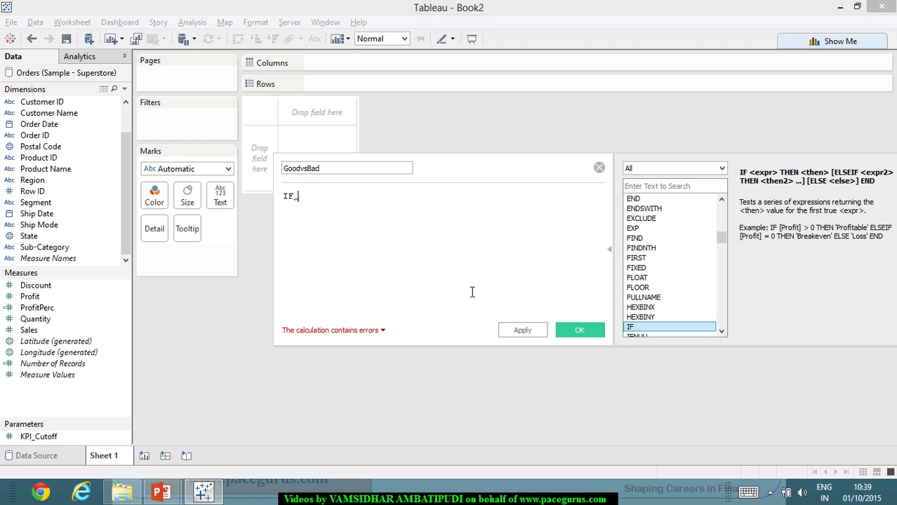
key(Return)
text(pro)
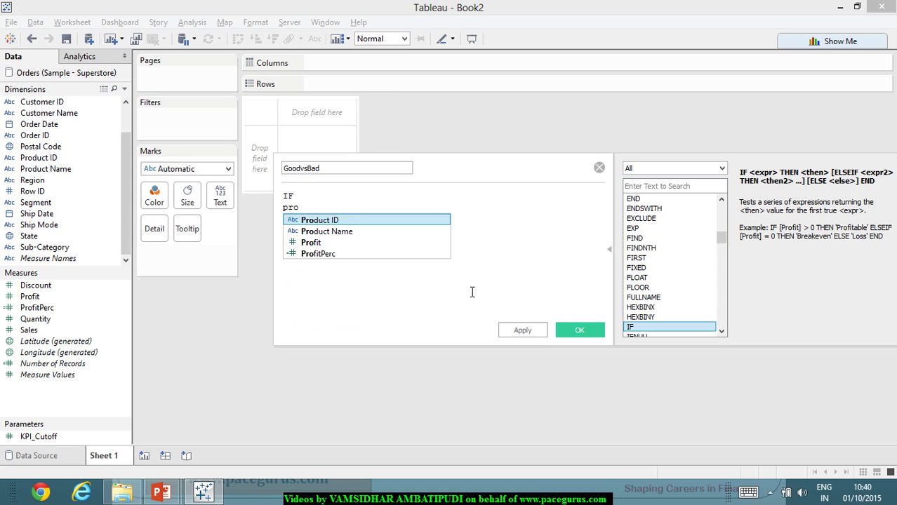
key(Down)
key(Down)
key(Down)
key(Return)
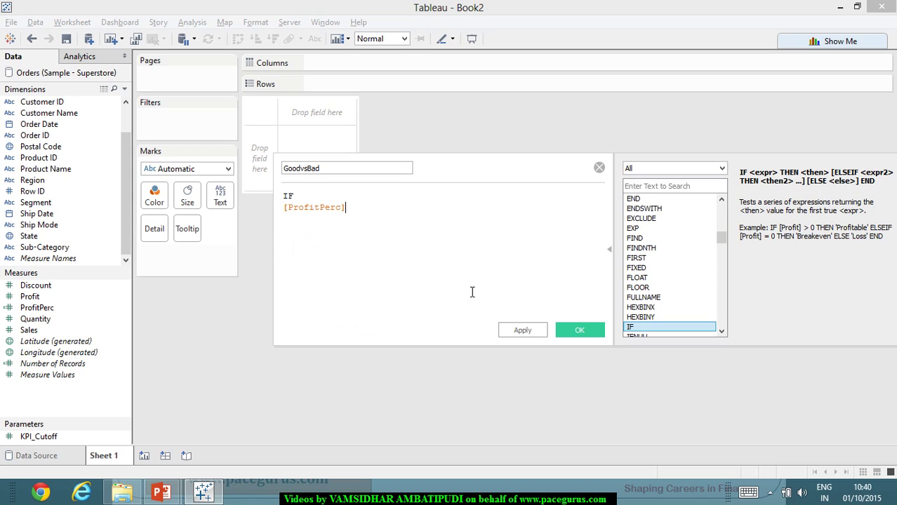
text(>)
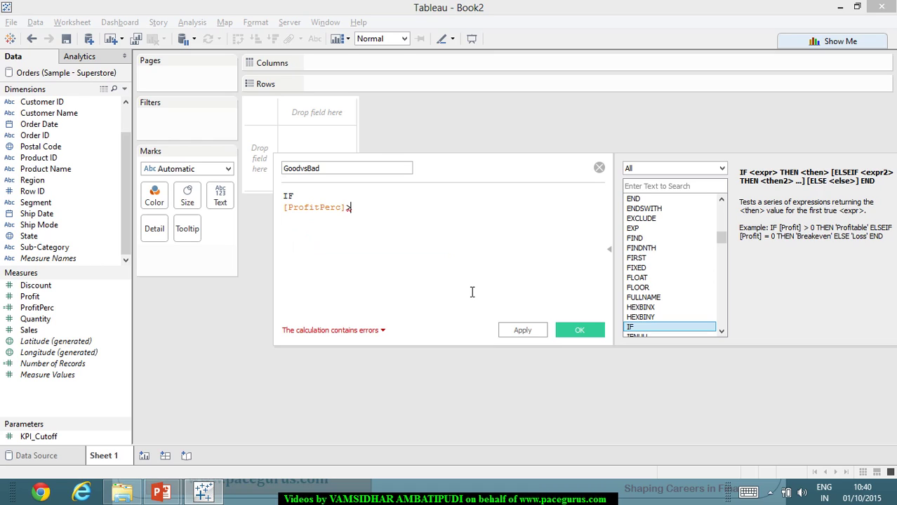
text(=)
text([KP)
key(Return)
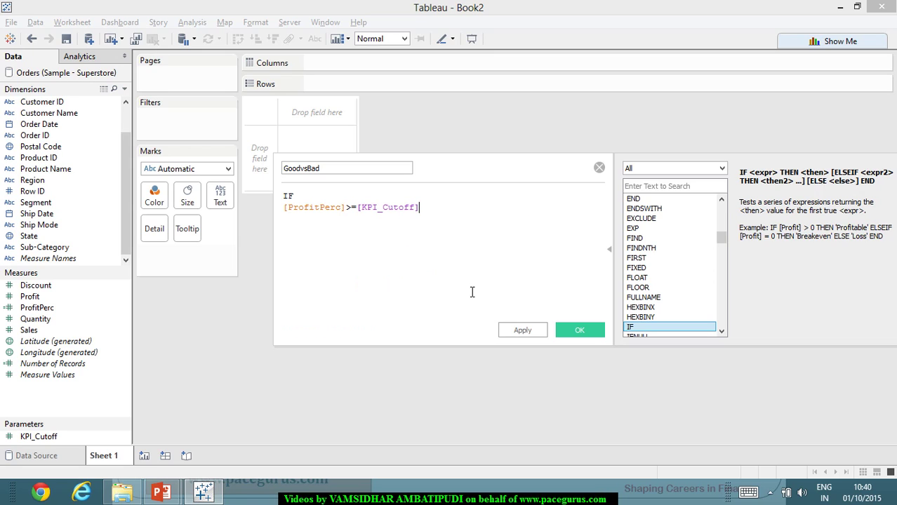
- Complete the GoodvsBad formula with THEN "Good", ELSE "Bad" and END on separate lines, and save the calculated field
key(Return)
text(THEN)
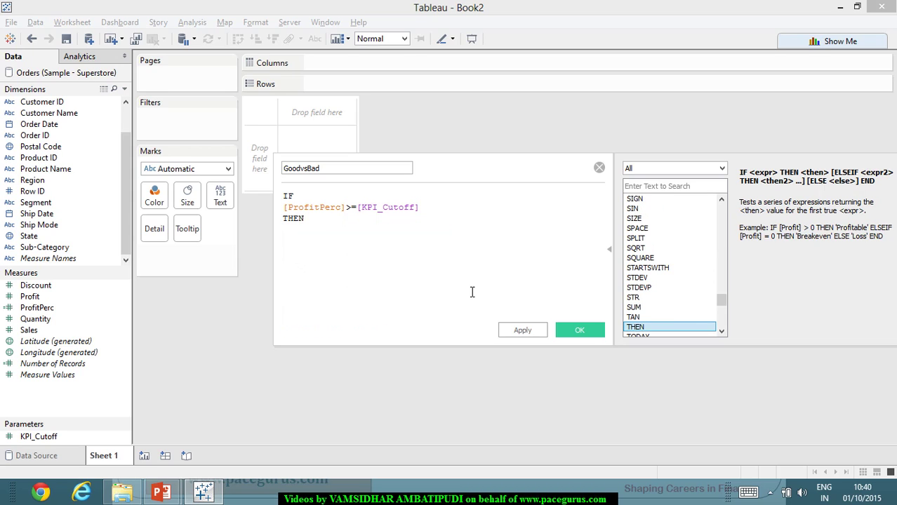
text( "Good)
key(Return)
text(ELSE)
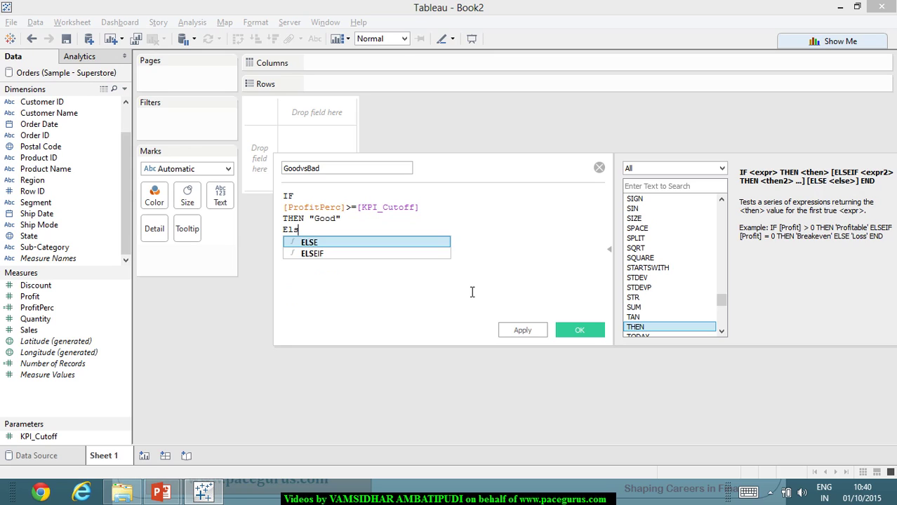
text( ")
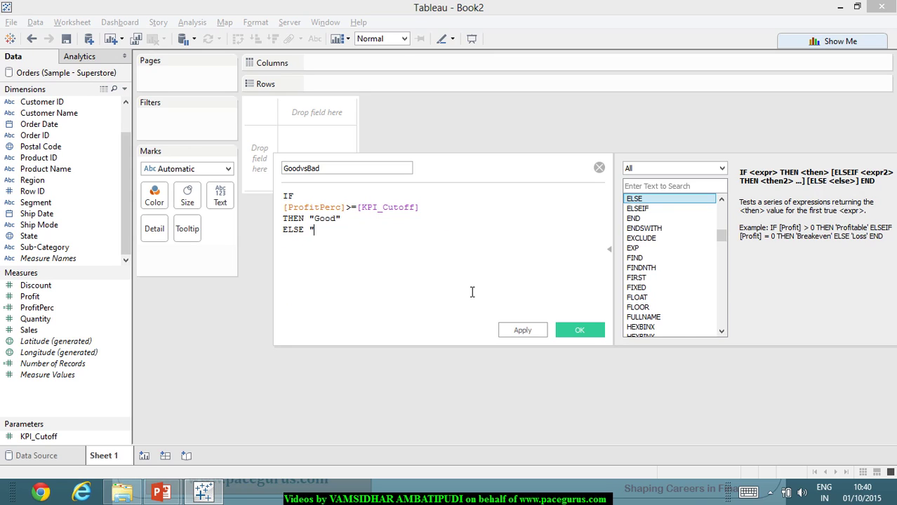
text(Bad")
key(Return)
text(END)
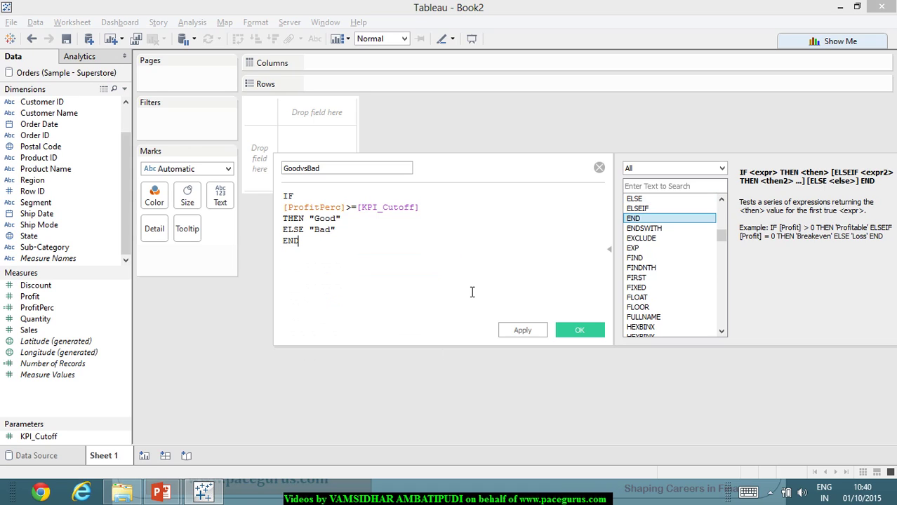
click(524, 331)
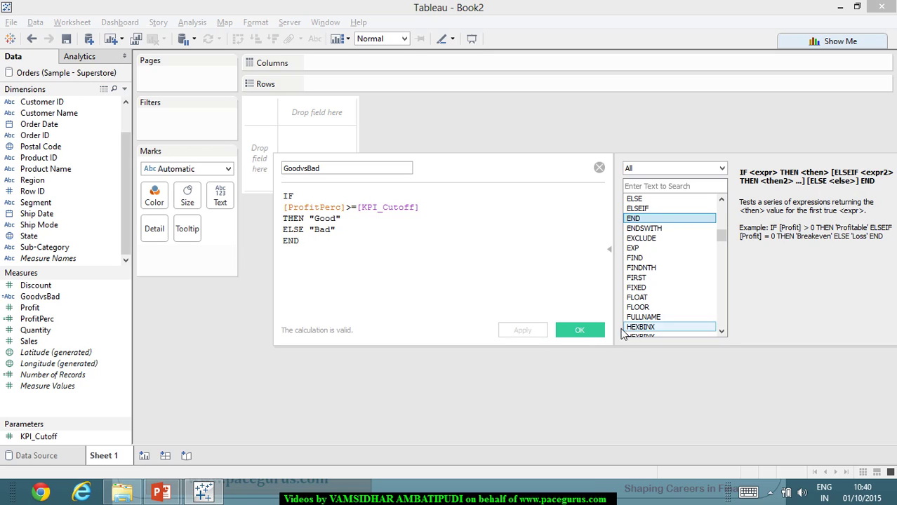
click(577, 330)
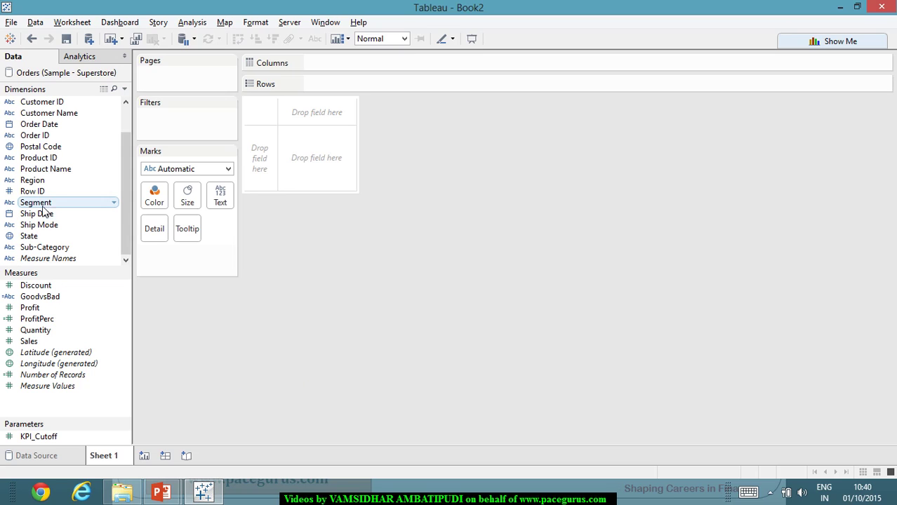
- Build a bar view with Region on rows and ProfitPerc on columns, and inspect the regions' bars
drag(32, 180, 360, 86)
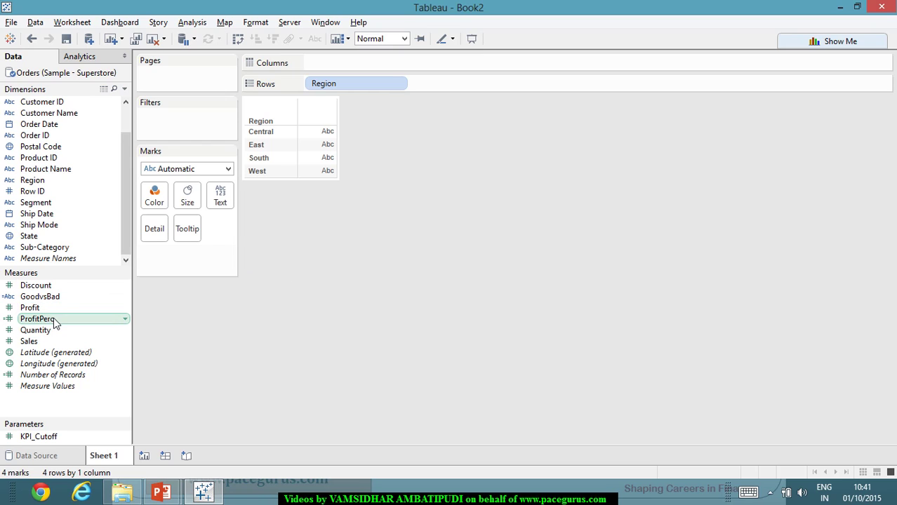
drag(56, 322, 344, 67)
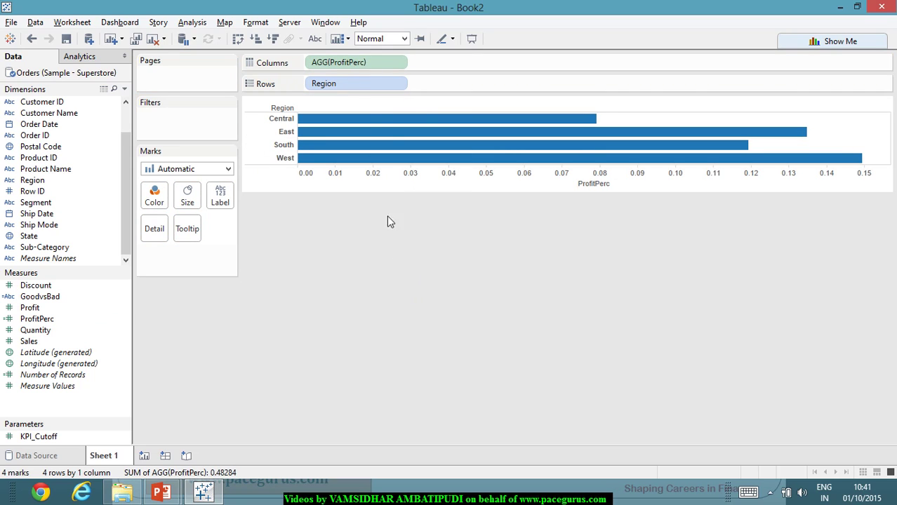
mouse_move(387, 124)
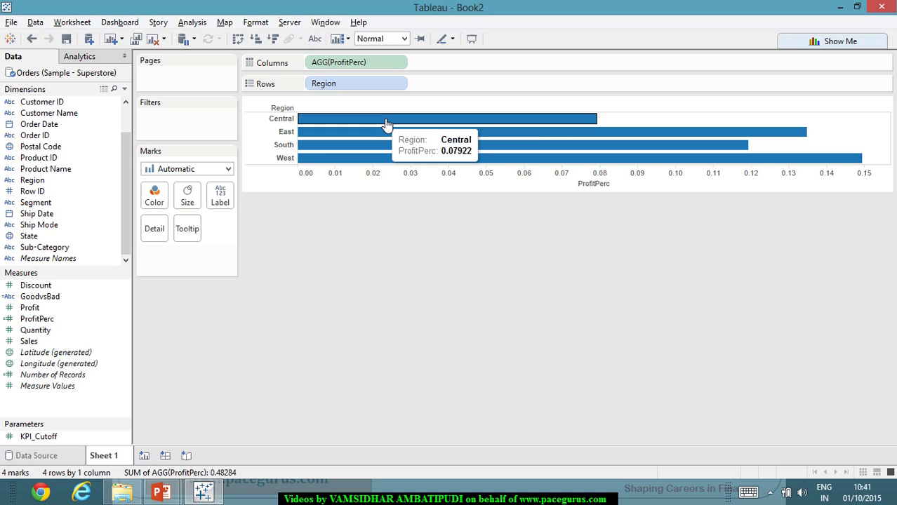
mouse_move(392, 141)
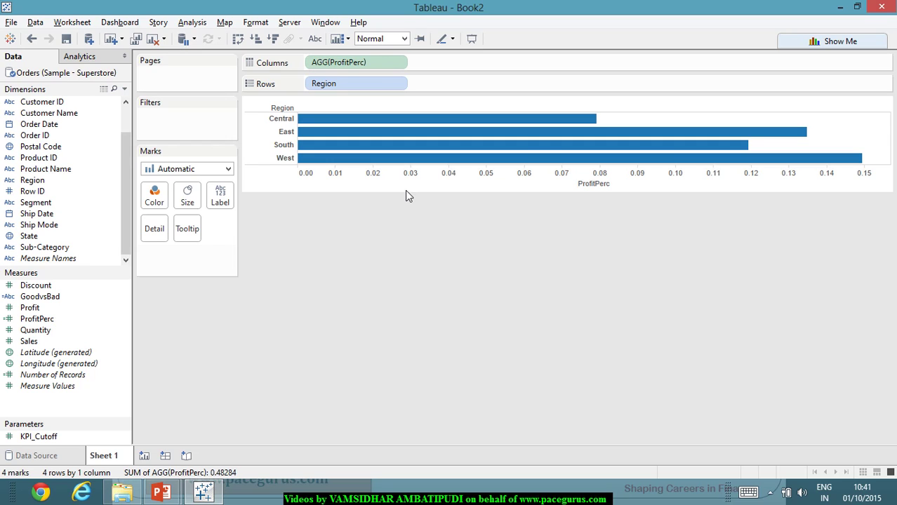
mouse_move(340, 125)
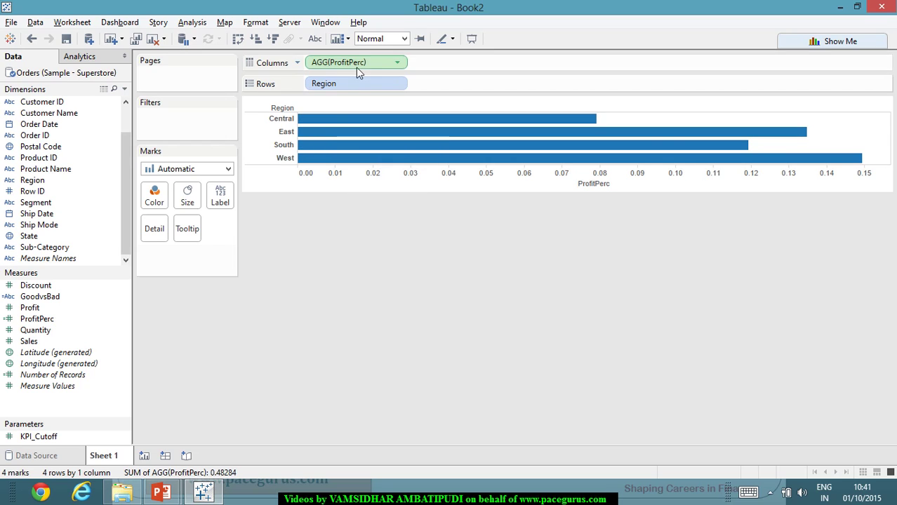
- Remove ProfitPerc from the columns and change the mark type to Shape
drag(359, 64, 76, 337)
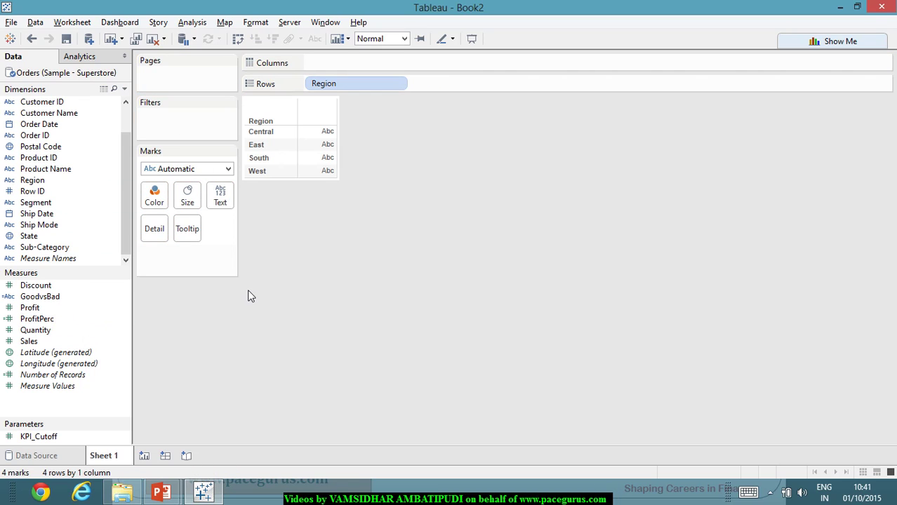
click(228, 169)
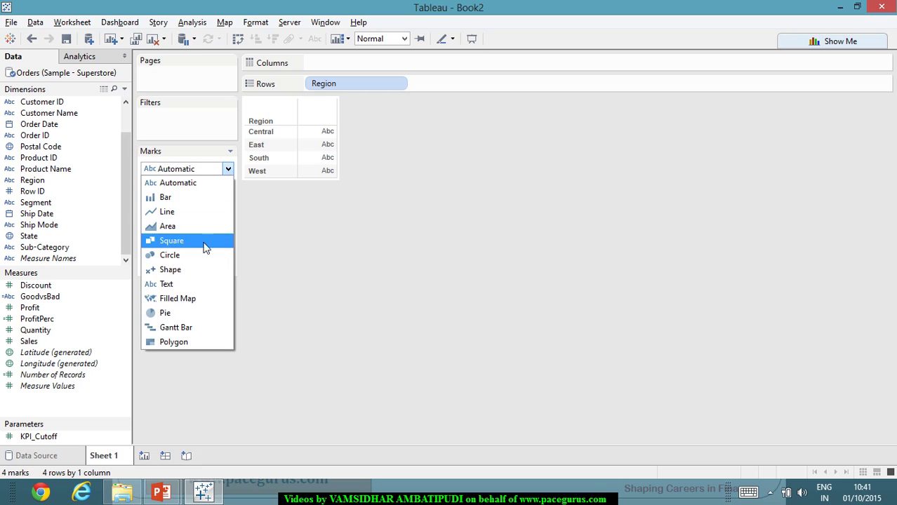
click(204, 271)
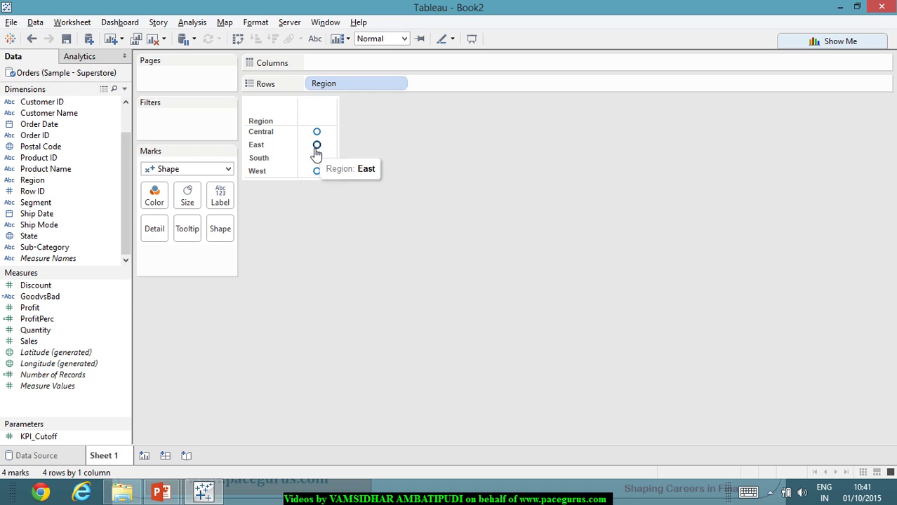
- Pick the green check mark from the KPI shape palette for the region marks
click(220, 229)
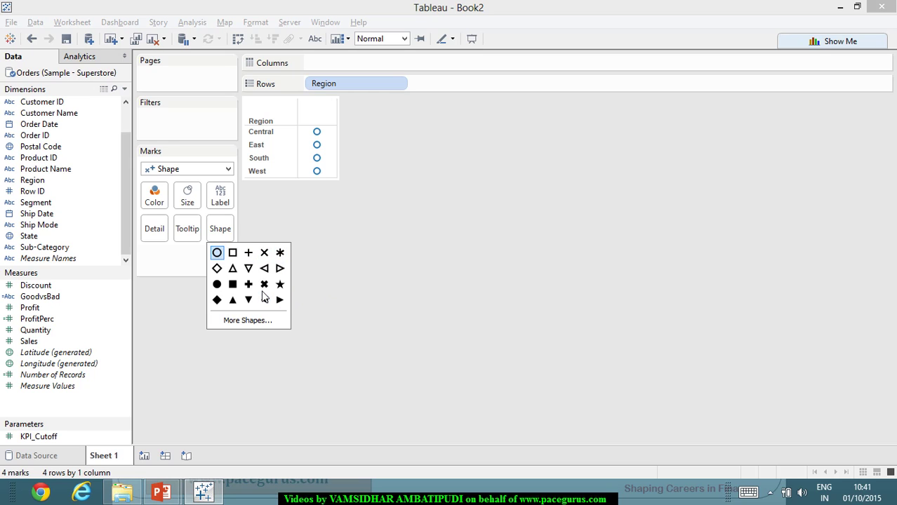
click(263, 320)
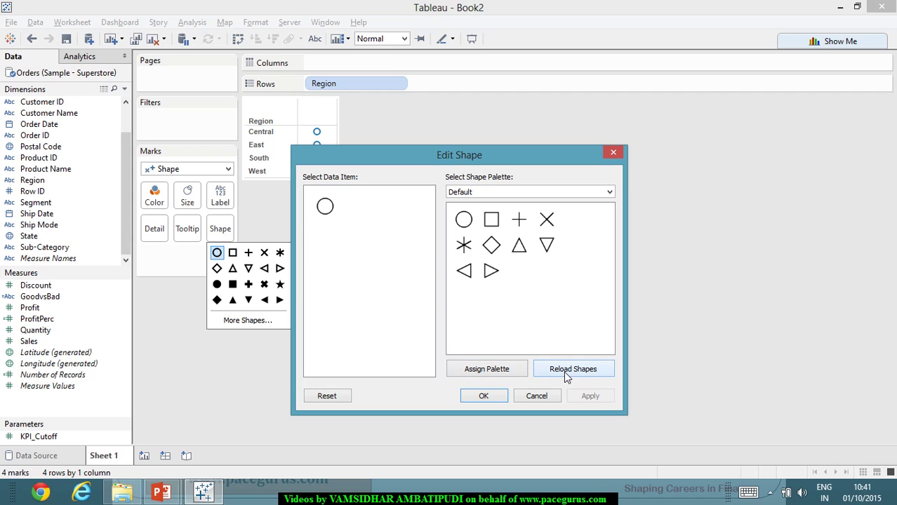
click(608, 193)
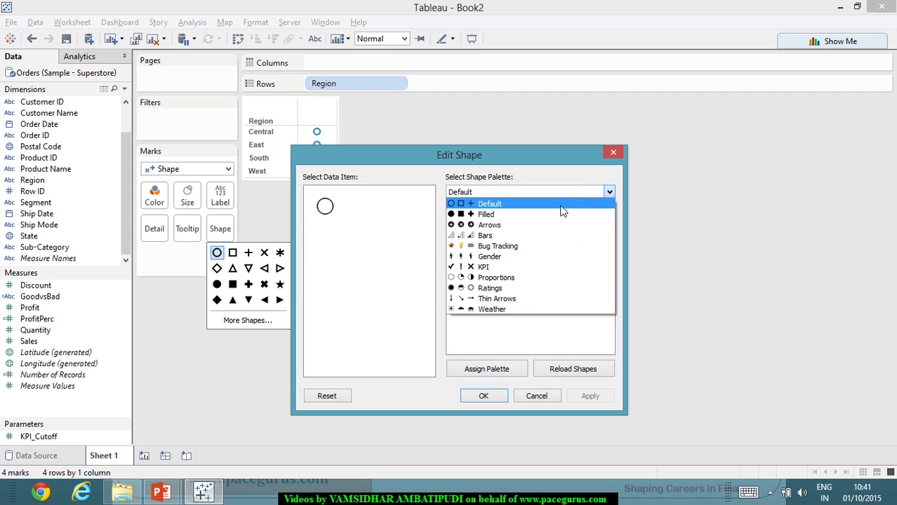
click(507, 267)
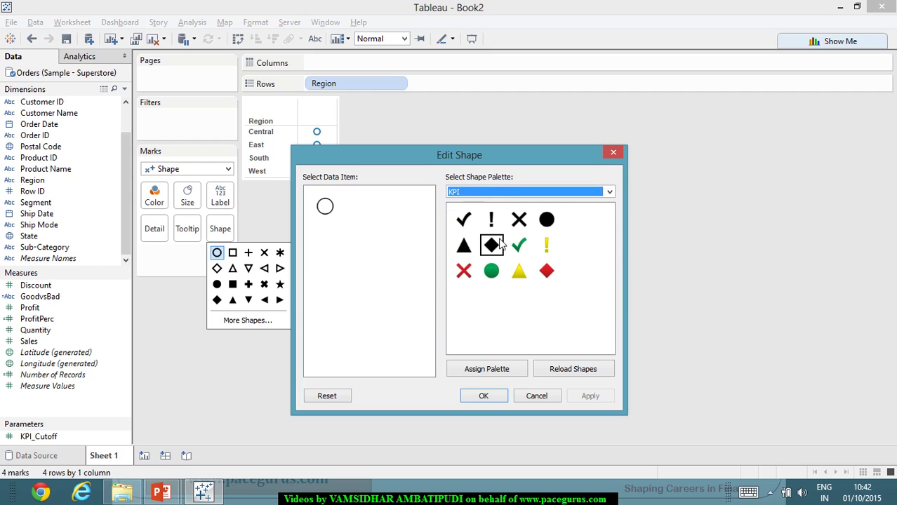
click(519, 245)
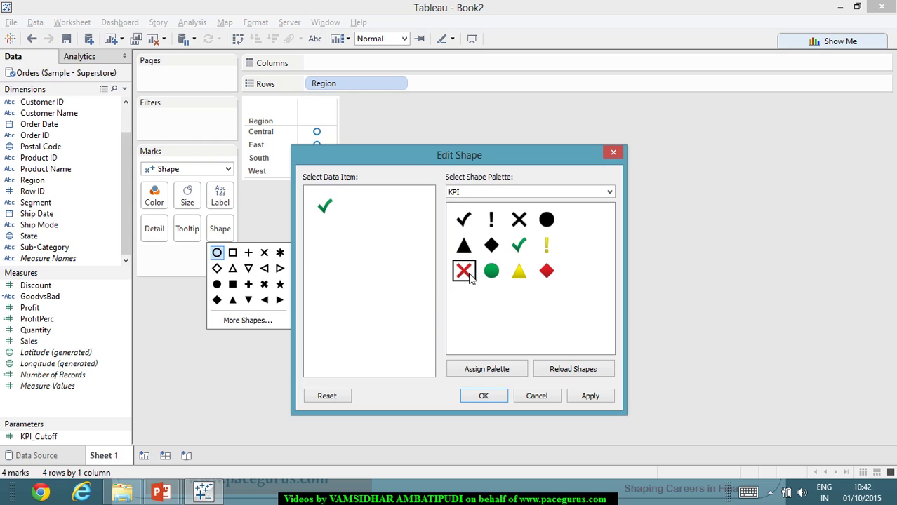
- Try the red cross against the green check mark, and apply the green check mark to the region marks
click(464, 272)
click(519, 249)
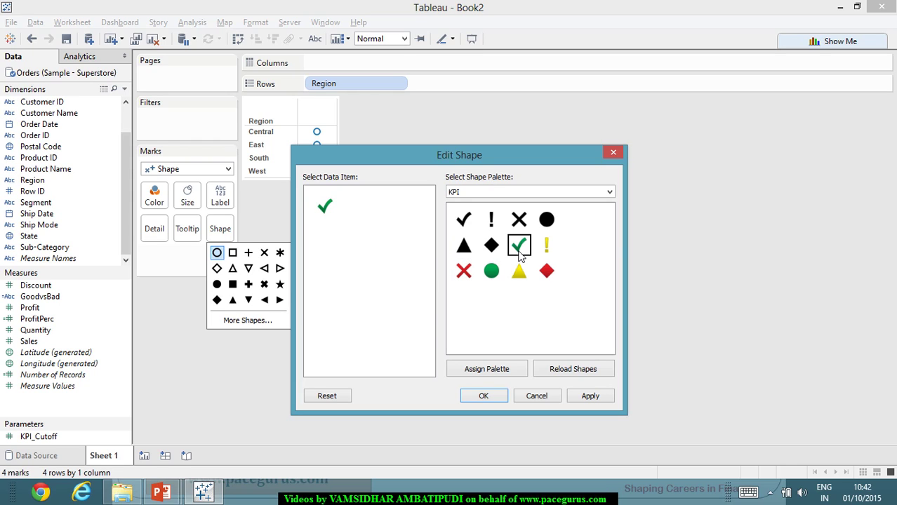
click(463, 279)
click(519, 247)
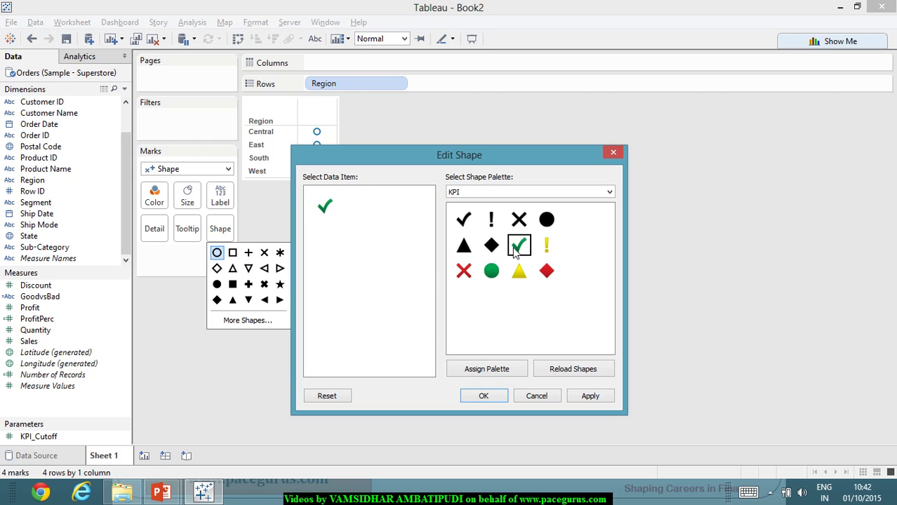
click(591, 397)
click(464, 272)
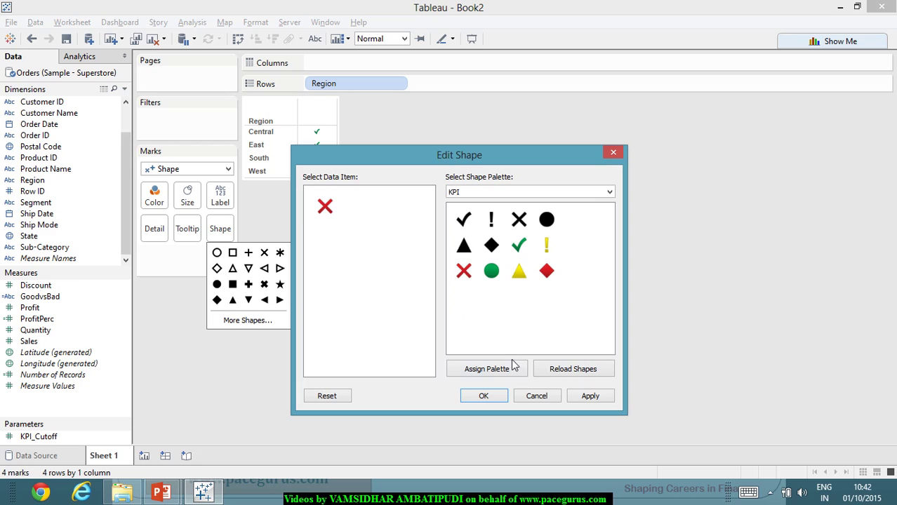
click(518, 245)
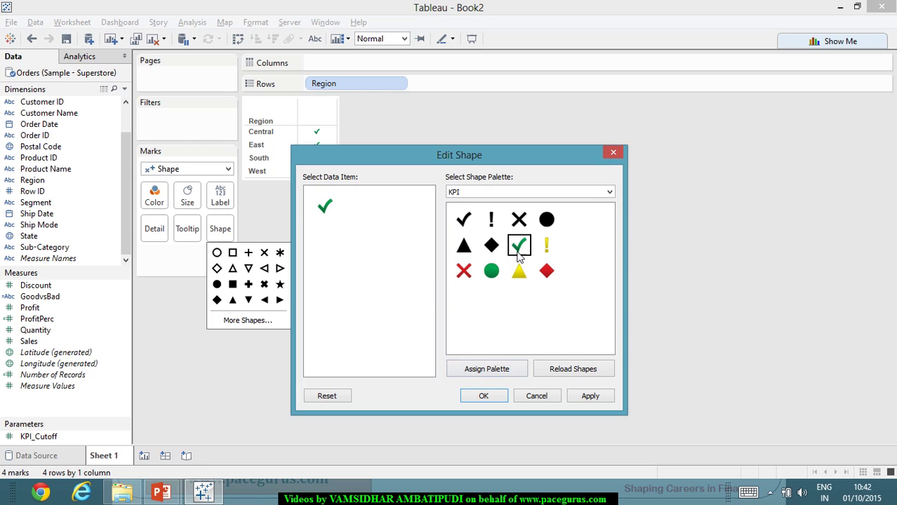
click(590, 397)
click(483, 396)
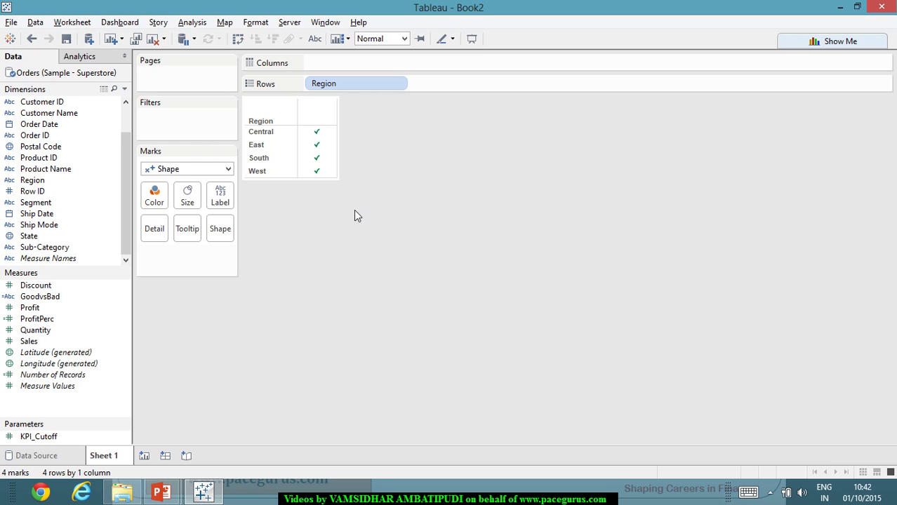
click(318, 133)
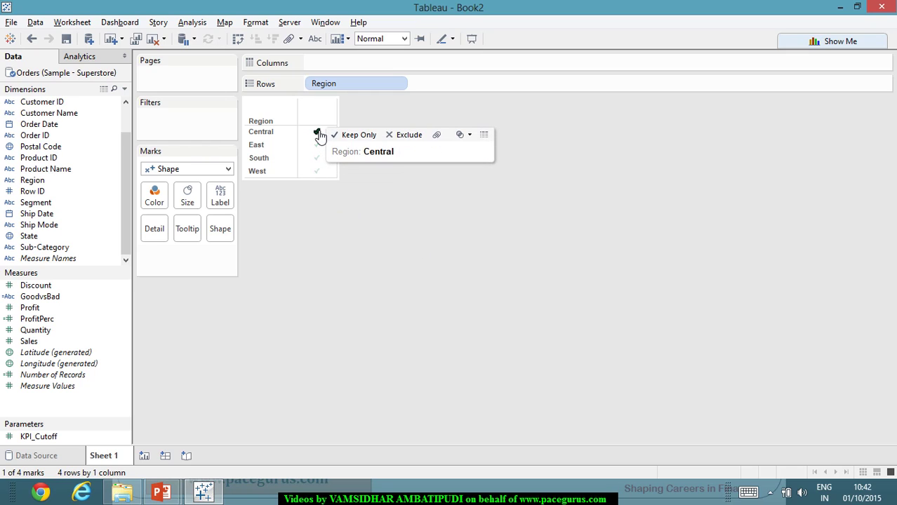
click(488, 223)
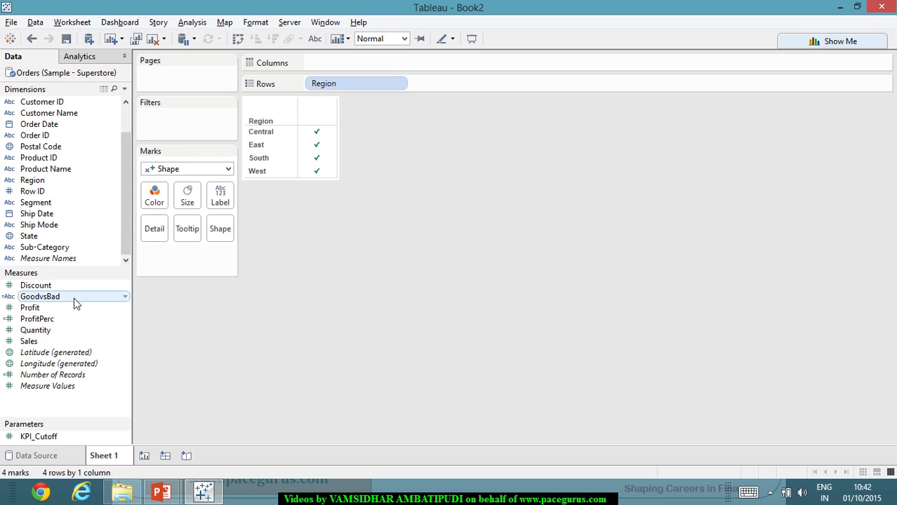
- Encode the marks' color and shape by GoodvsBad, and place ProfitPerc on the columns
drag(74, 293, 159, 208)
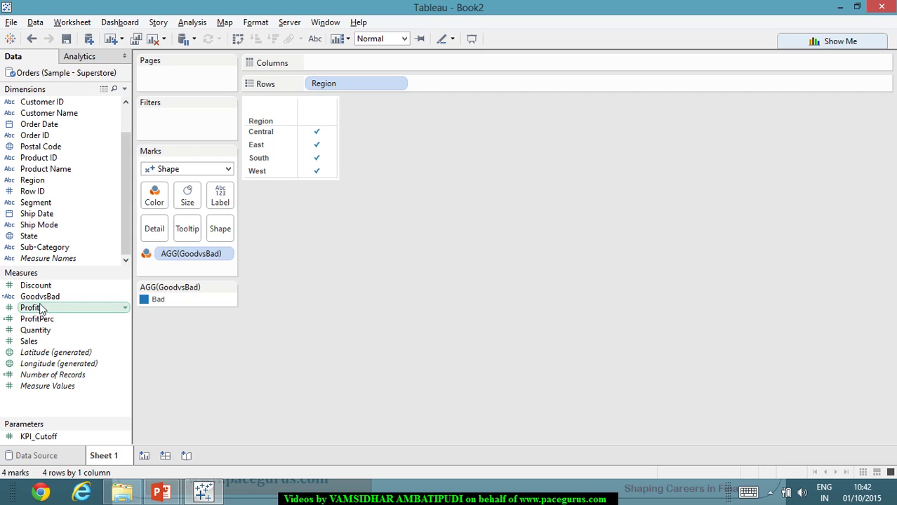
drag(46, 300, 219, 228)
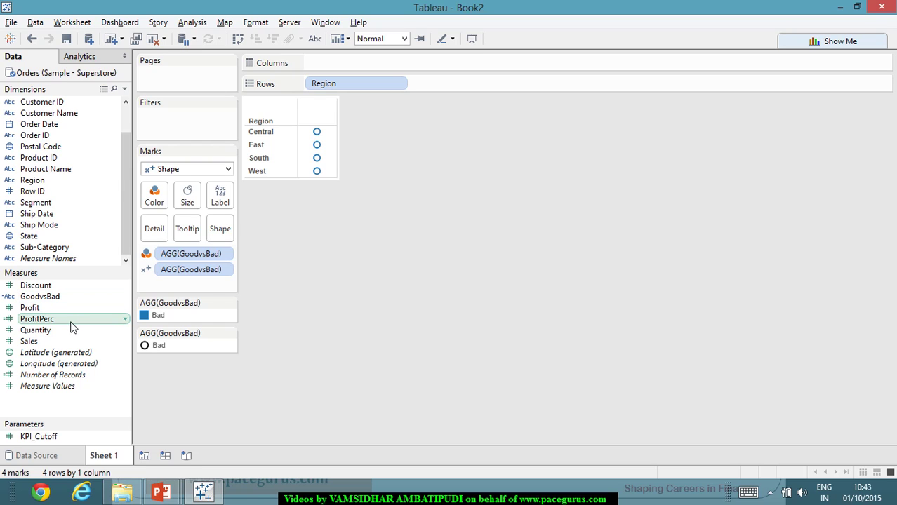
drag(72, 328, 397, 63)
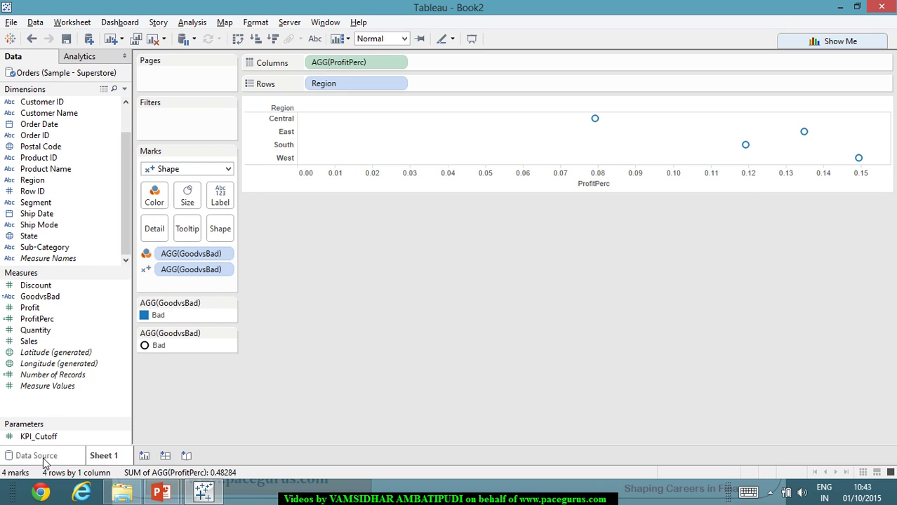
- Set the current value of the KPI_Cutoff parameter to 0.12
right_click(57, 438)
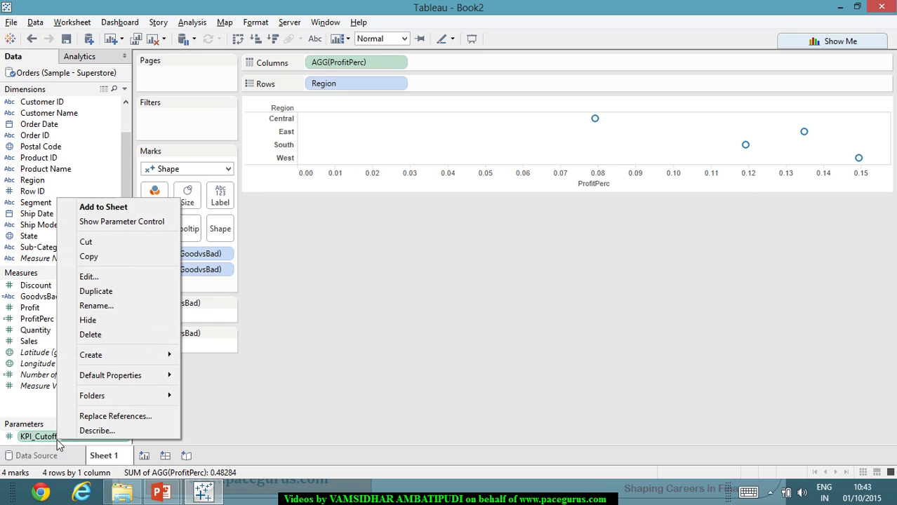
mouse_move(138, 373)
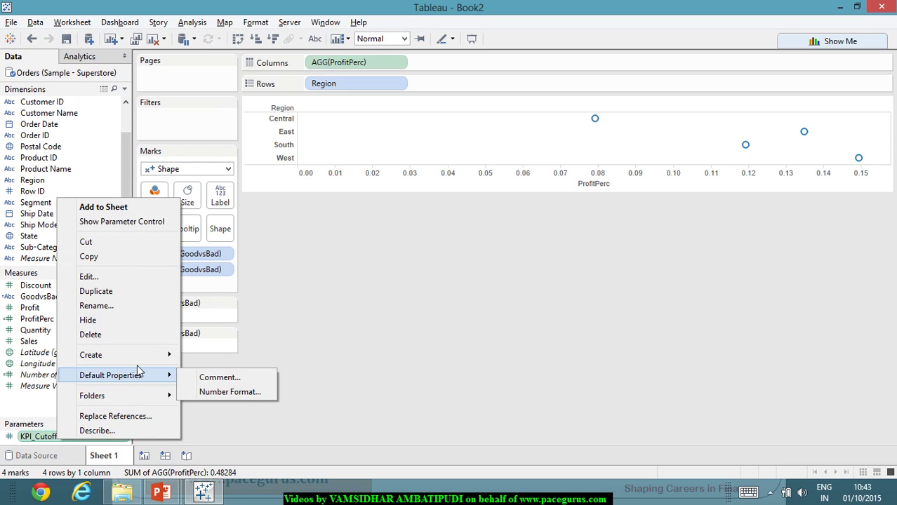
click(256, 417)
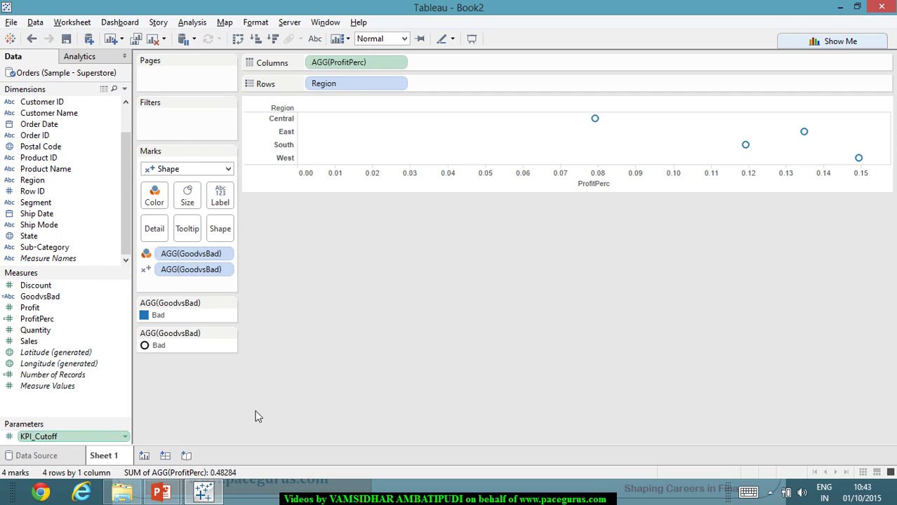
click(125, 438)
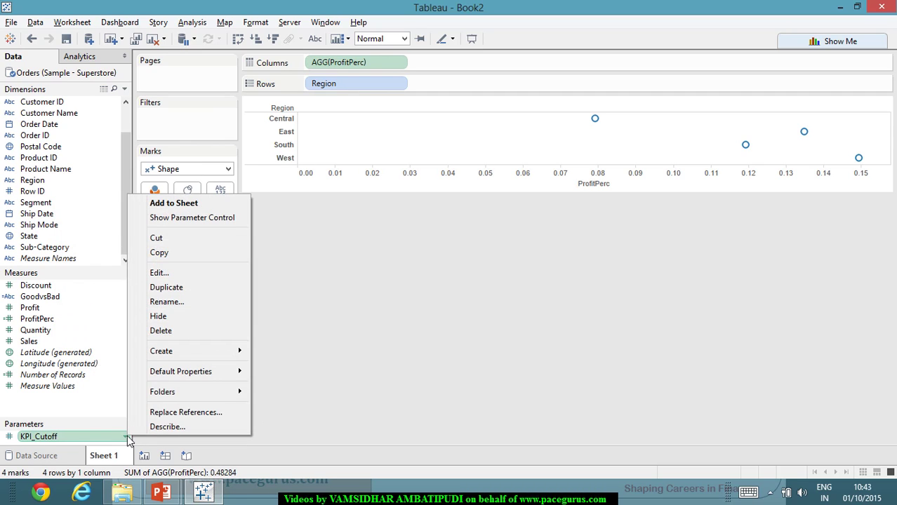
click(203, 274)
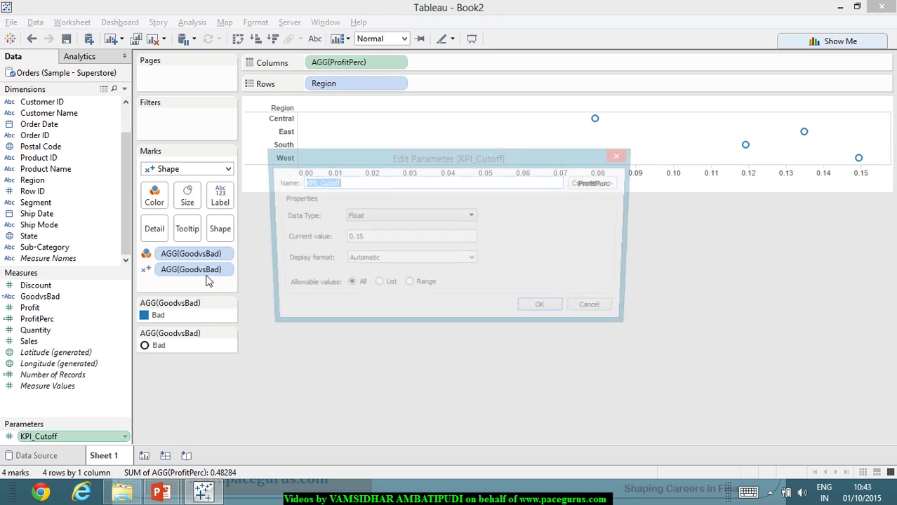
click(394, 243)
drag(394, 243, 313, 241)
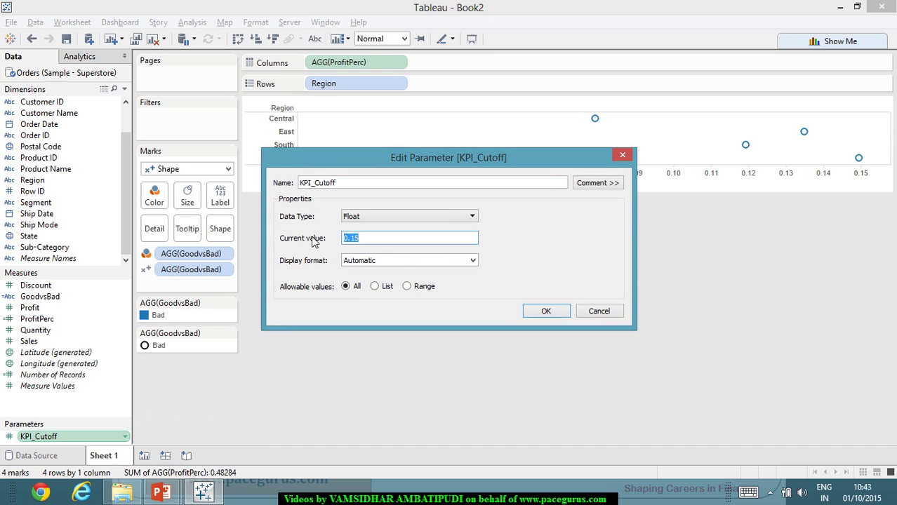
text(0.12)
click(533, 311)
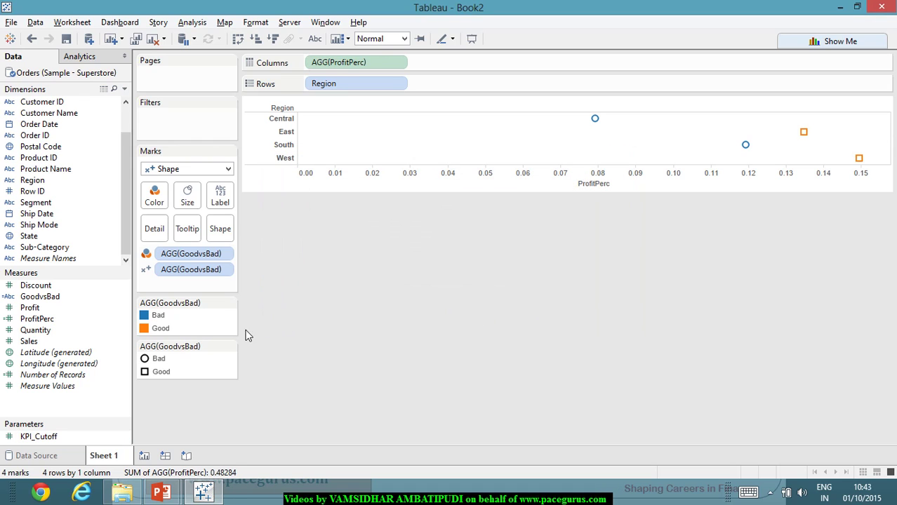
- Remove ProfitPerc from the columns so only the GoodvsBad marks are shown per region
click(161, 372)
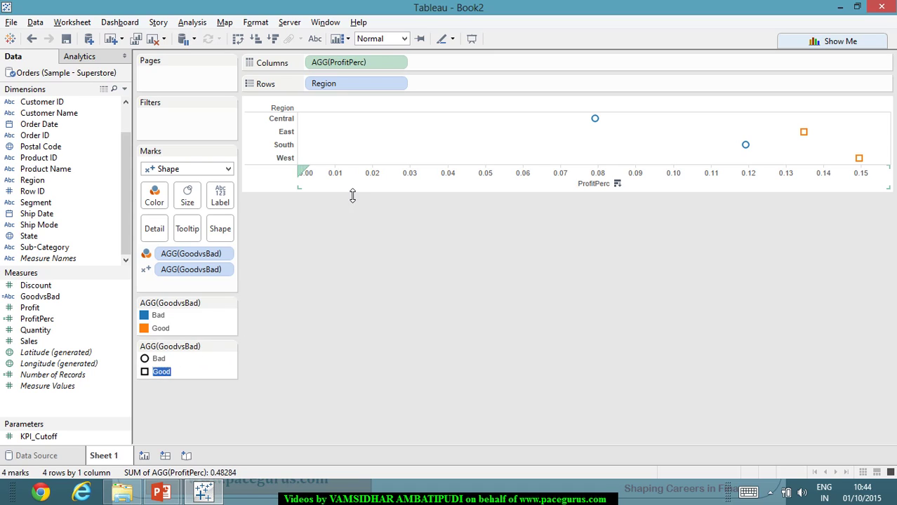
drag(364, 63, 77, 257)
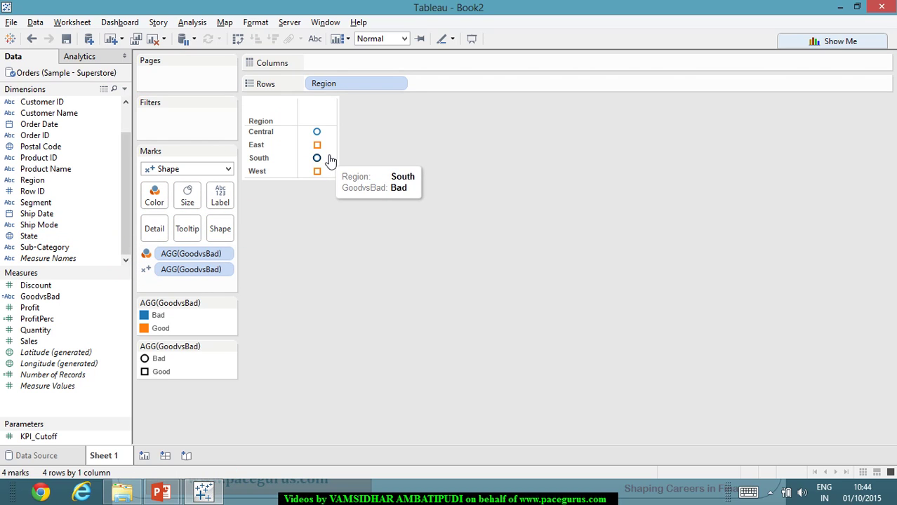
mouse_move(314, 175)
mouse_move(328, 154)
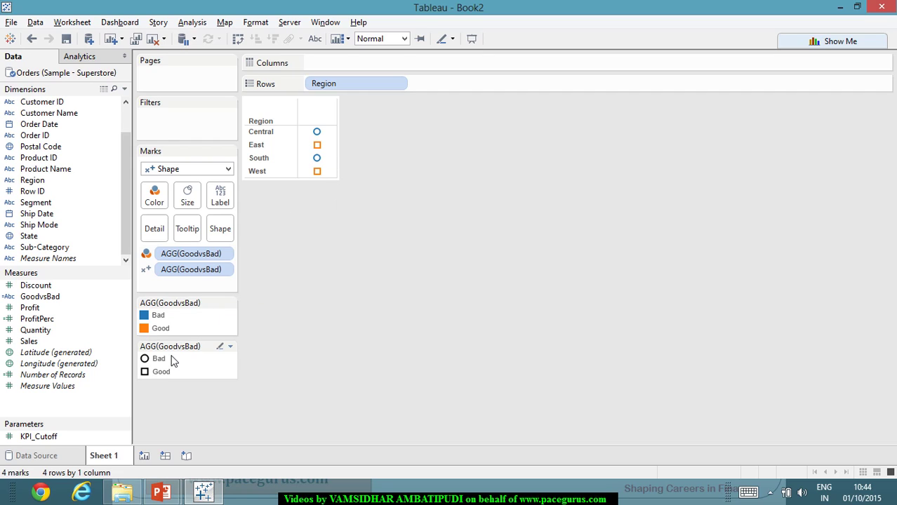
- Assign the KPI palette's red cross to Bad and its green check mark to Good in the GoodvsBad shape legend
click(221, 345)
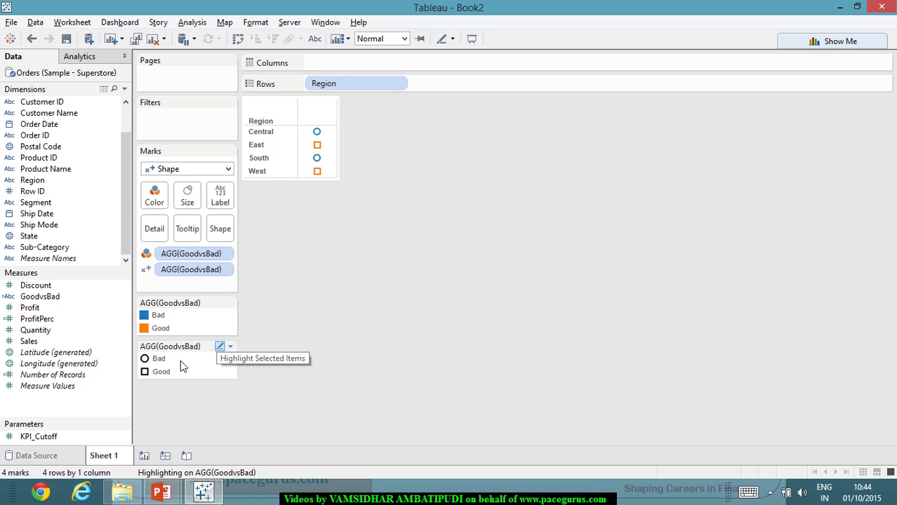
click(231, 346)
click(217, 362)
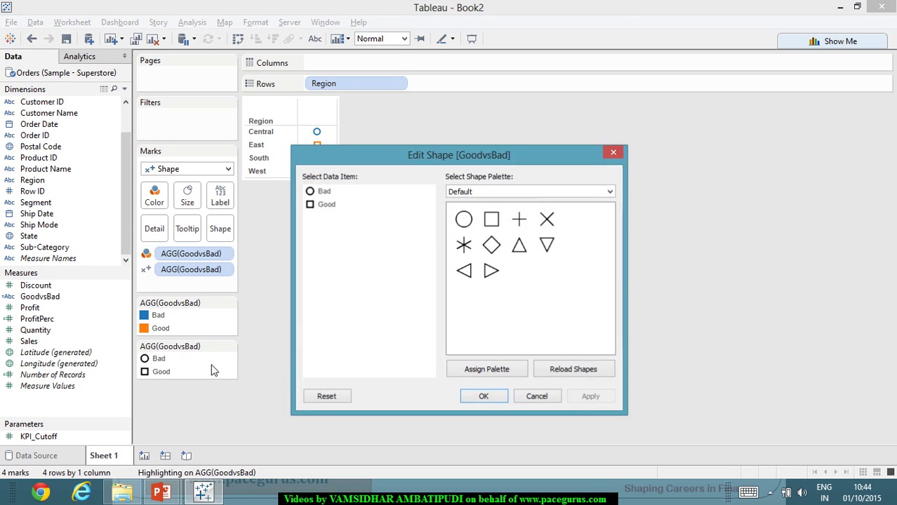
click(324, 192)
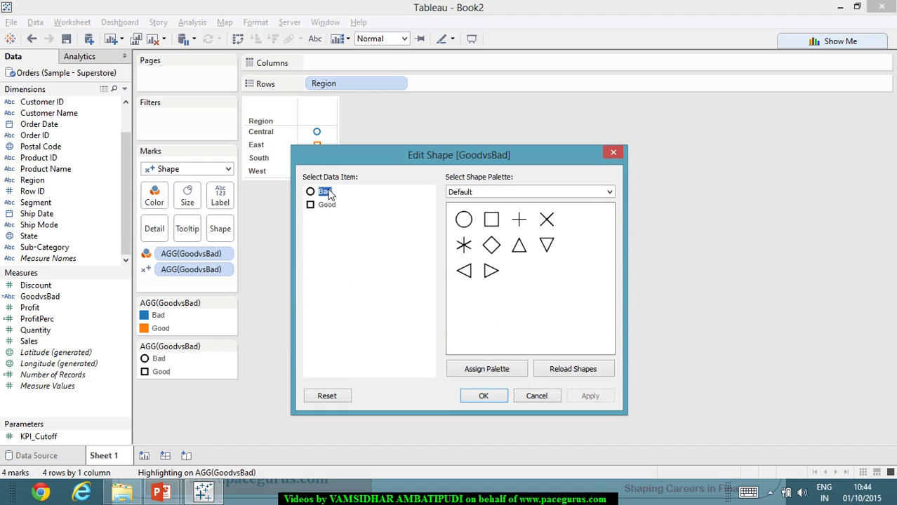
click(614, 192)
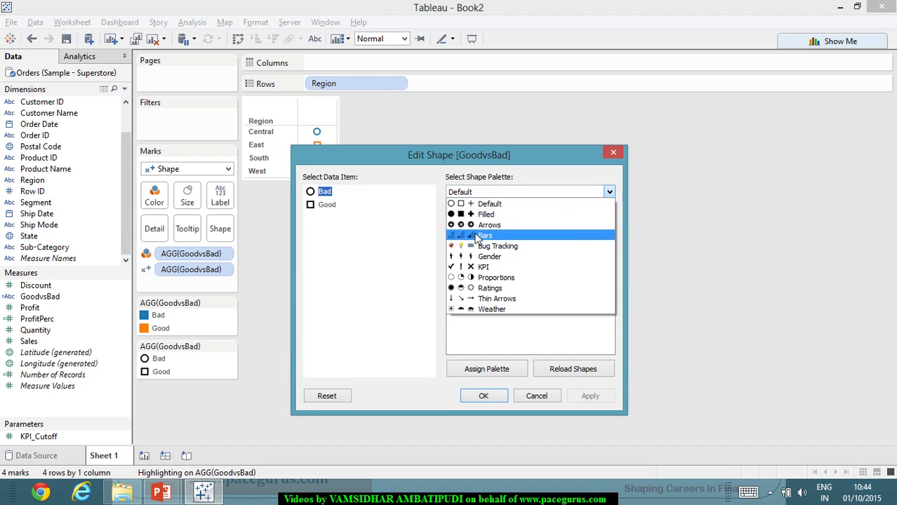
click(484, 268)
click(464, 271)
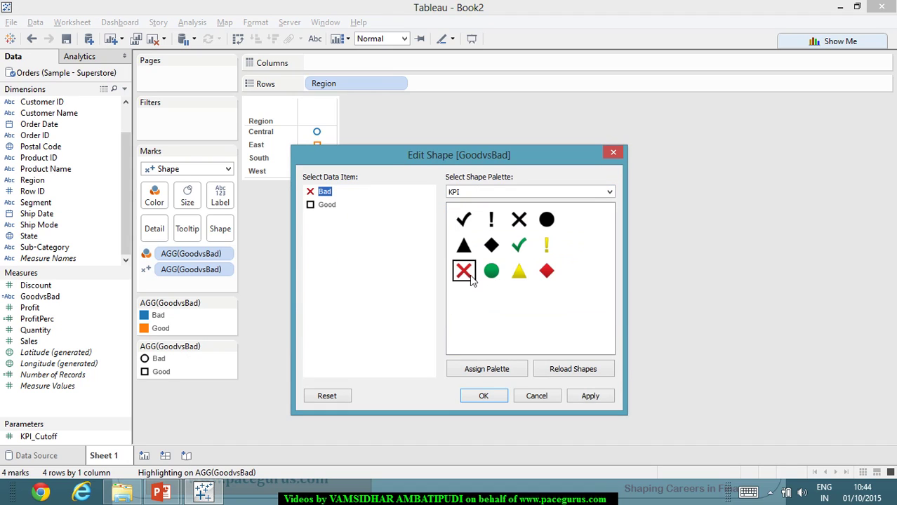
click(328, 205)
click(519, 245)
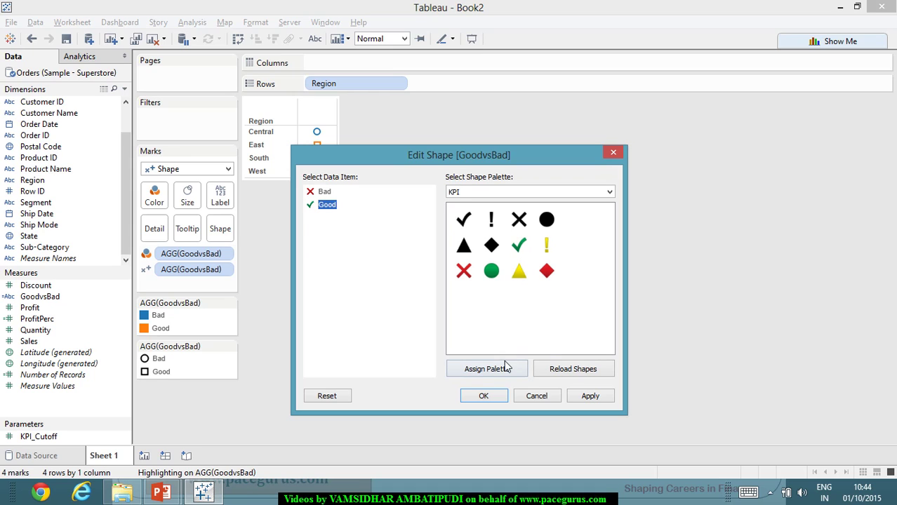
click(590, 396)
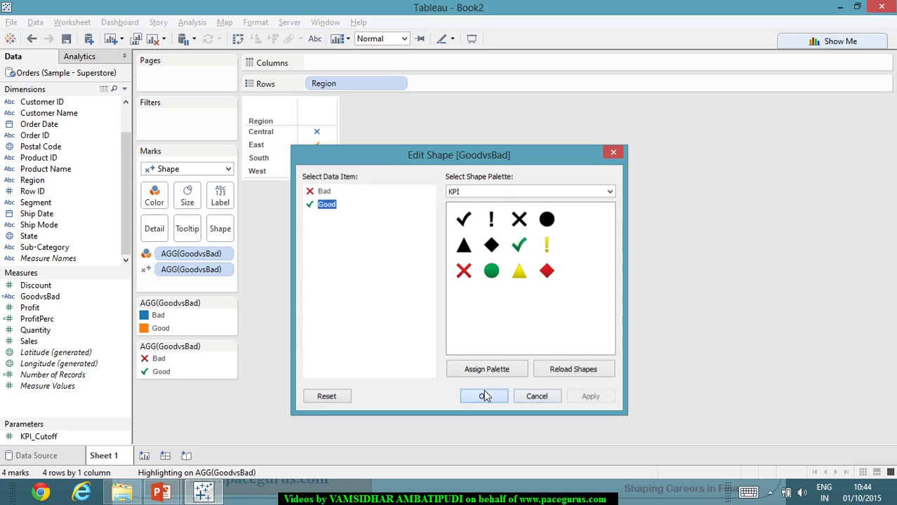
click(484, 396)
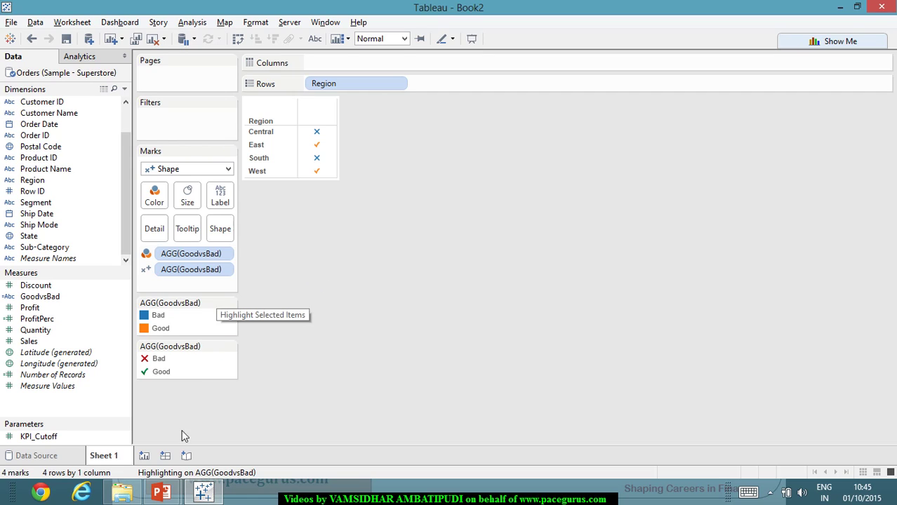
- Add a new worksheet and rename Sheet 1 as Shapes
click(144, 456)
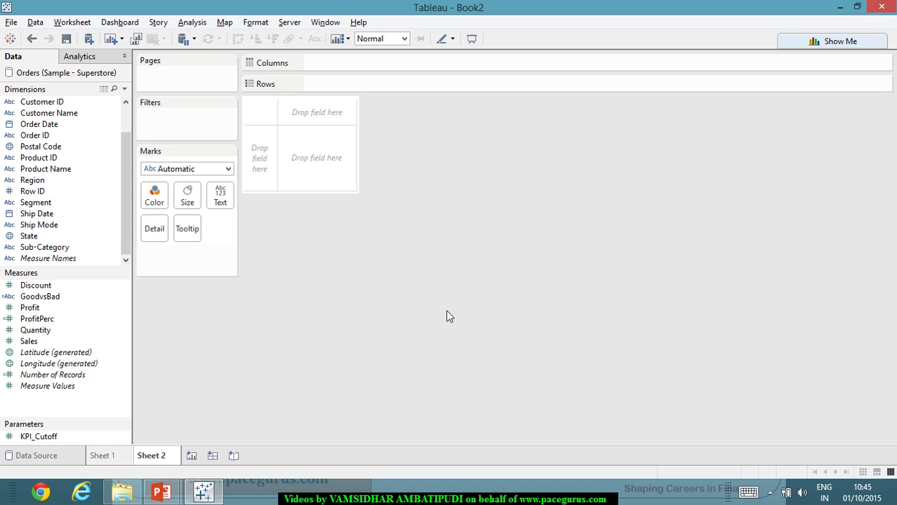
click(116, 462)
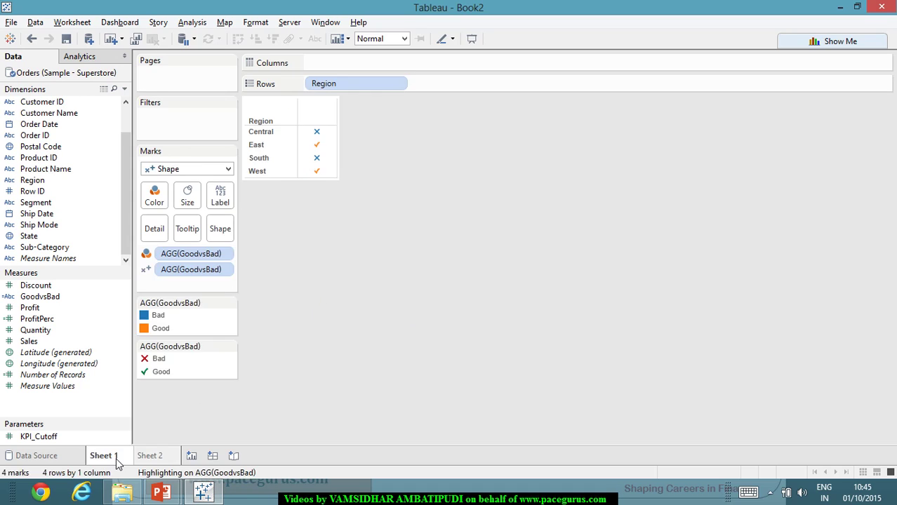
right_click(117, 458)
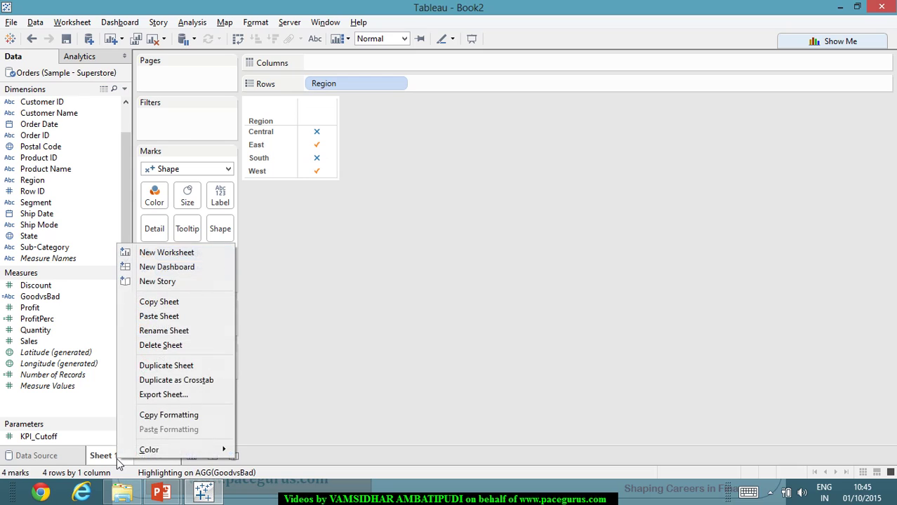
click(198, 331)
text(Shapes)
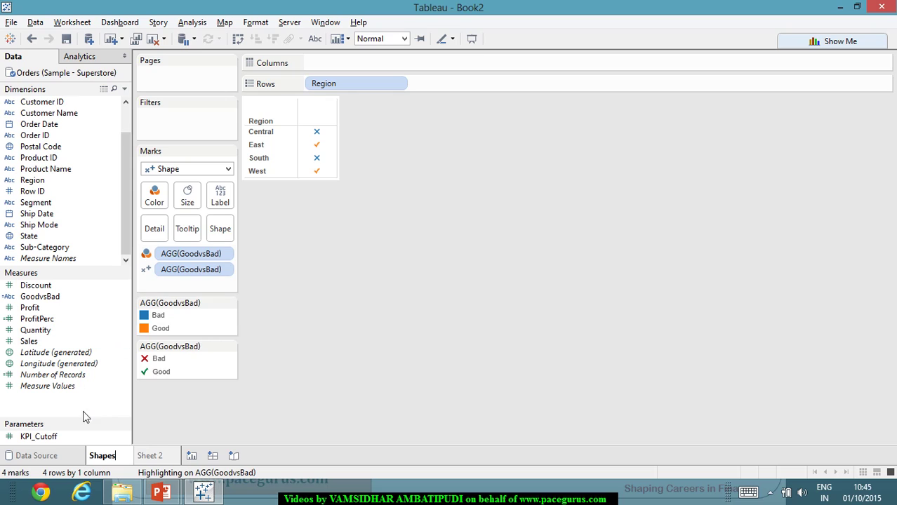
- Rename Sheet 2 as Sparklines
click(150, 456)
right_click(151, 456)
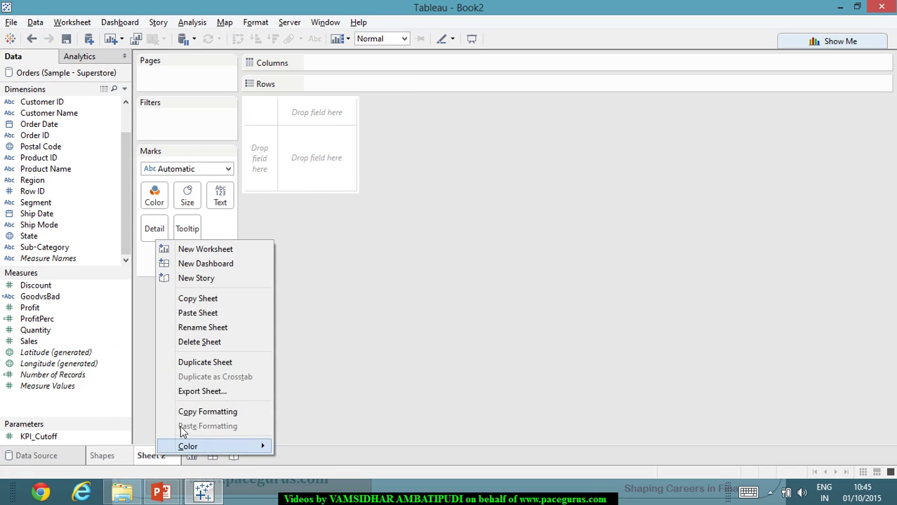
click(243, 331)
text(Sparklines)
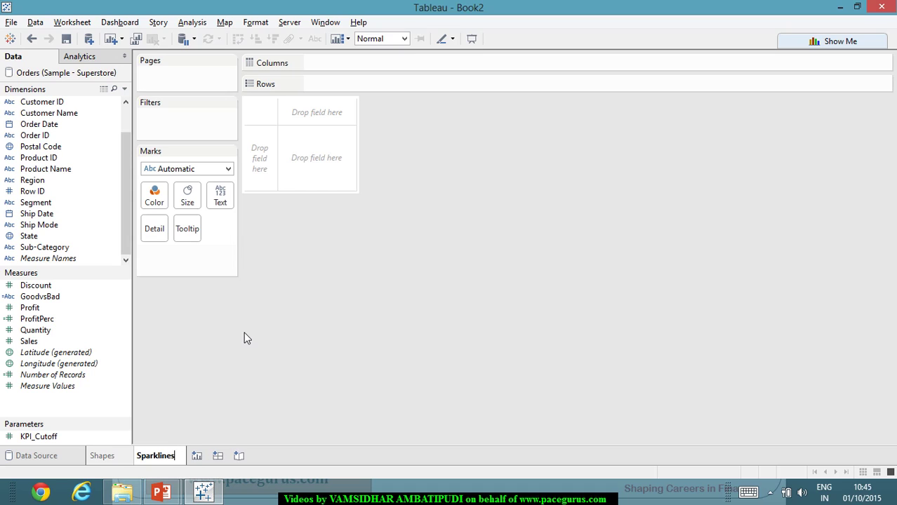
key(Return)
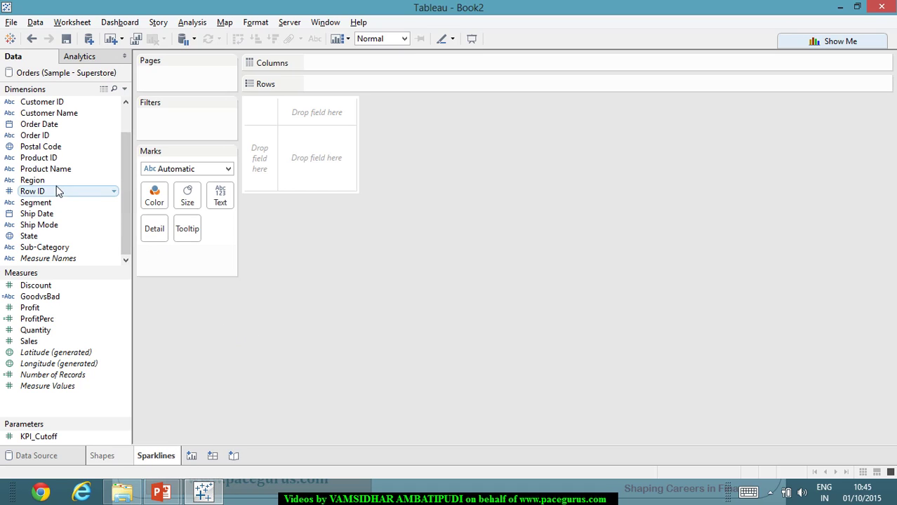
- Place Region on the rows and Order Date on the columns as a continuous quarter
drag(54, 181, 366, 89)
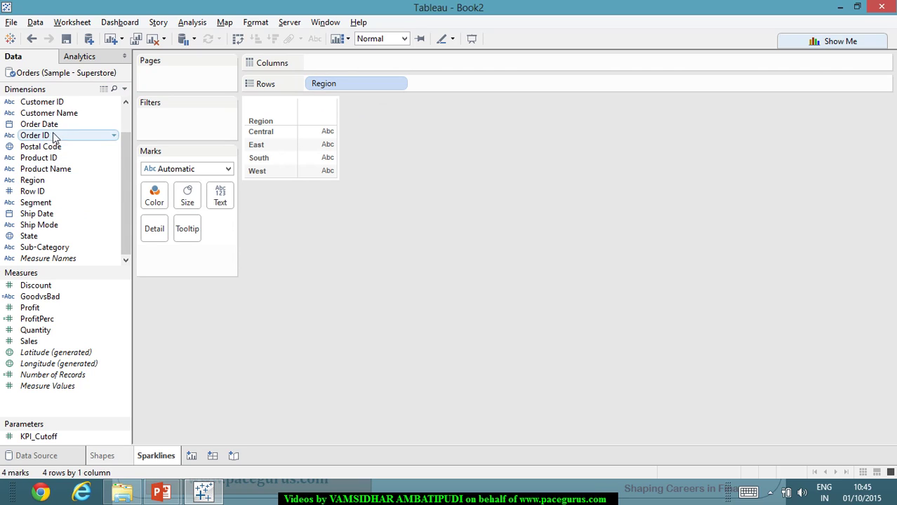
drag(94, 121, 403, 80)
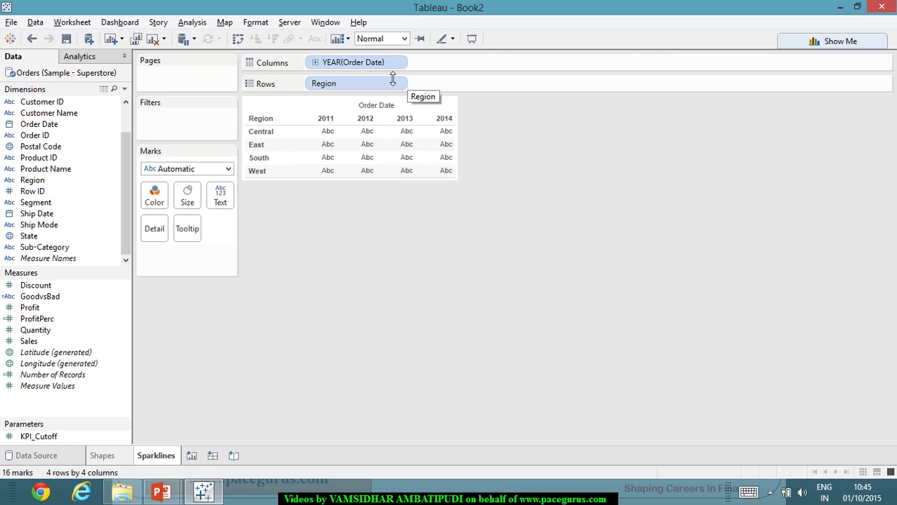
right_click(376, 64)
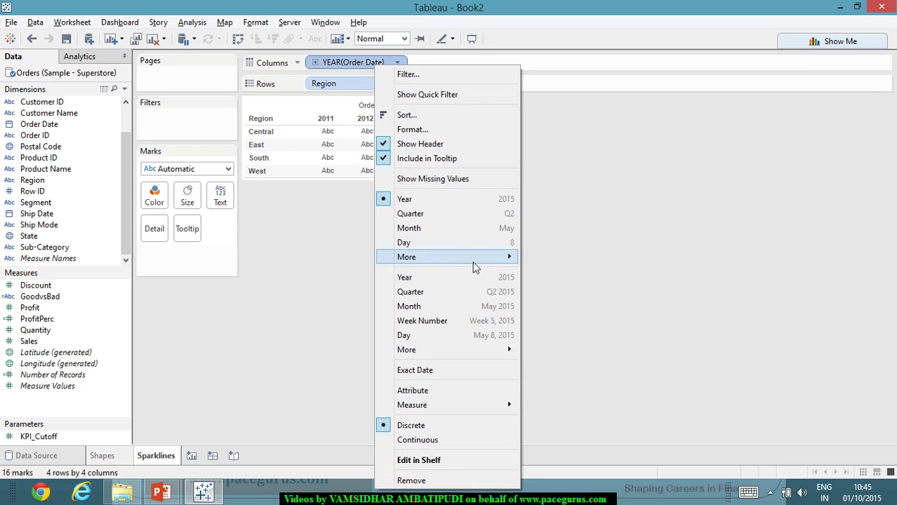
click(479, 290)
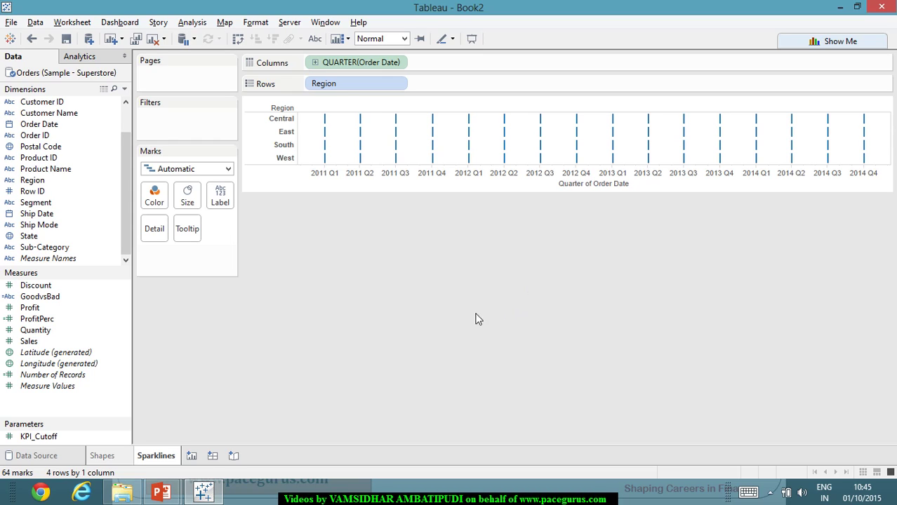
- Add ProfitPerc to the rows after Region to plot a quarterly profit line for each region
click(73, 320)
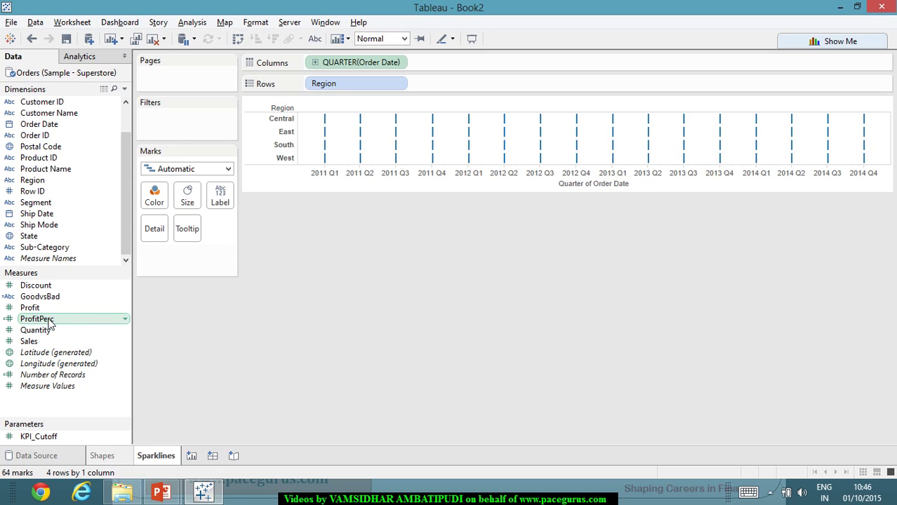
drag(50, 322, 471, 105)
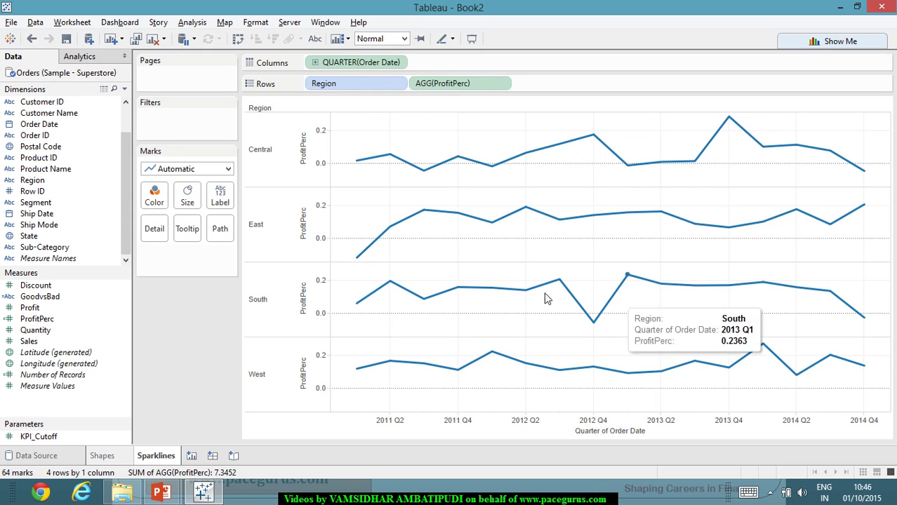
mouse_move(765, 227)
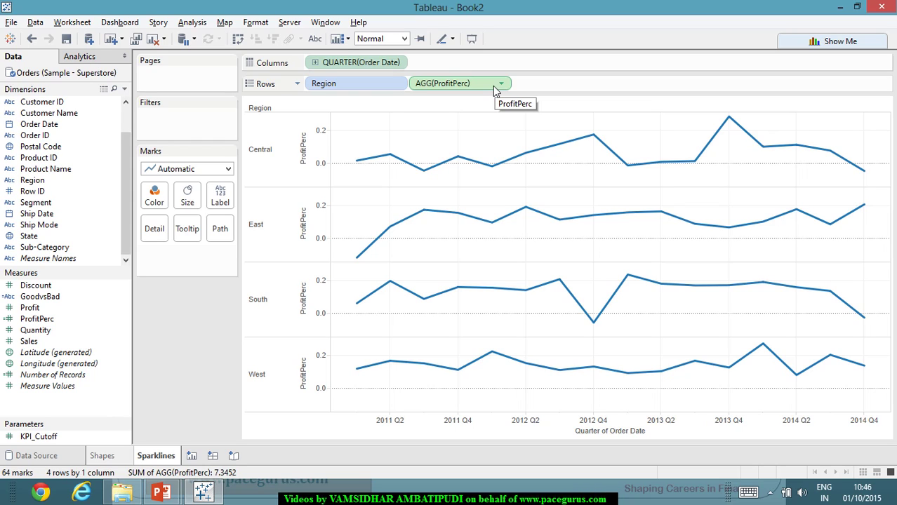
- Duplicate ProfitPerc on the rows and combine the two copies on a dual axis
drag(494, 89, 608, 102)
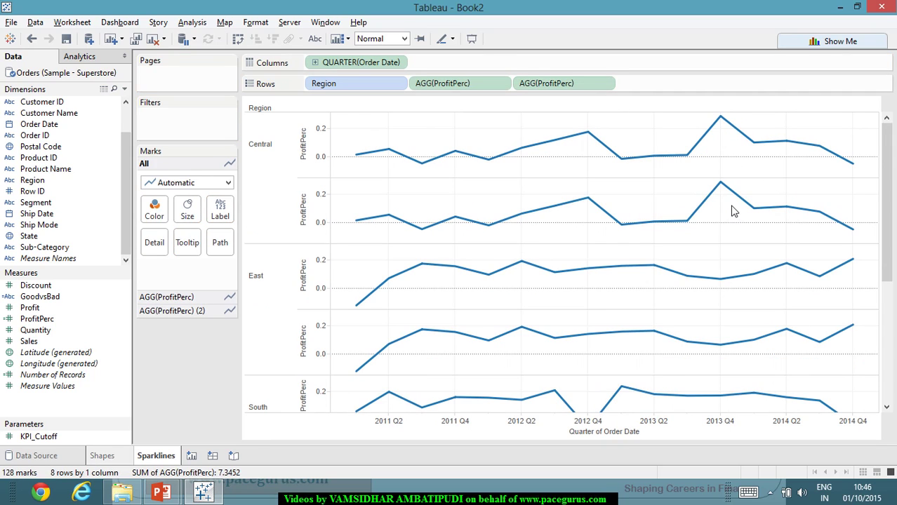
click(605, 85)
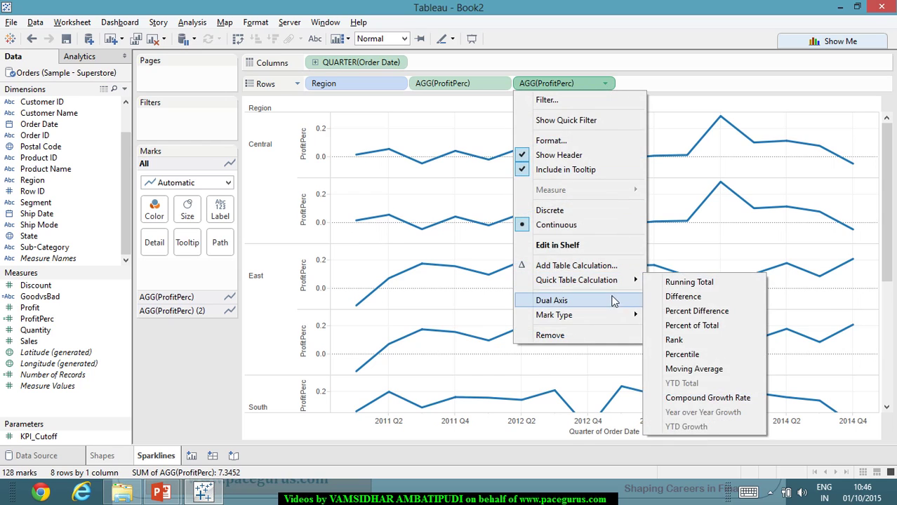
click(551, 300)
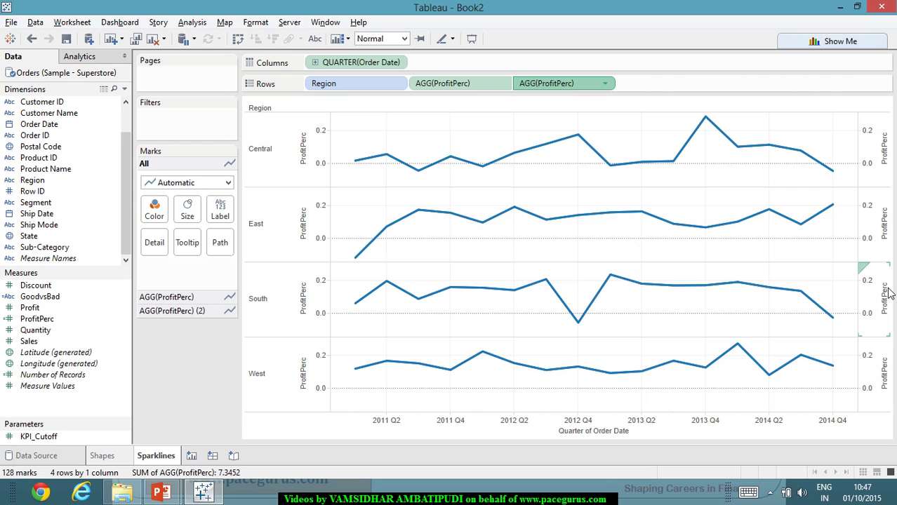
- Show the second ProfitPerc's marks as circles and color them by the GoodvsBad field
click(199, 313)
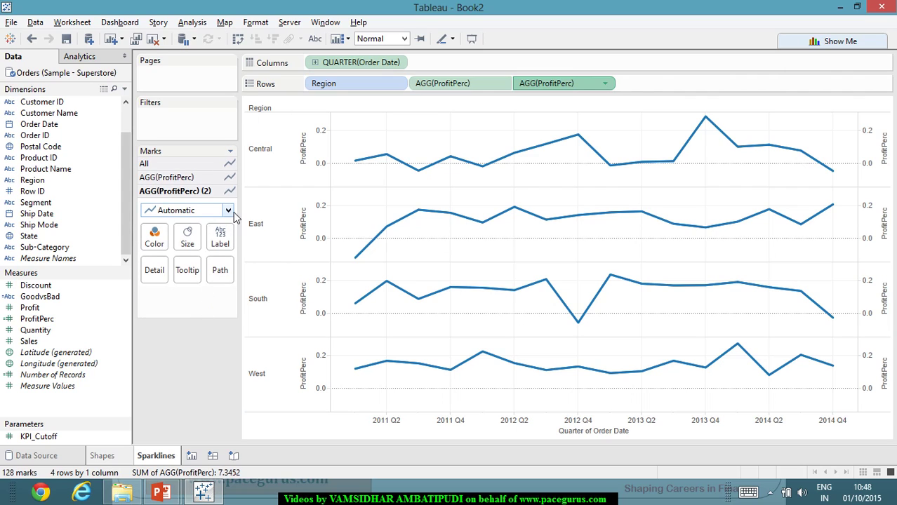
click(228, 210)
click(186, 296)
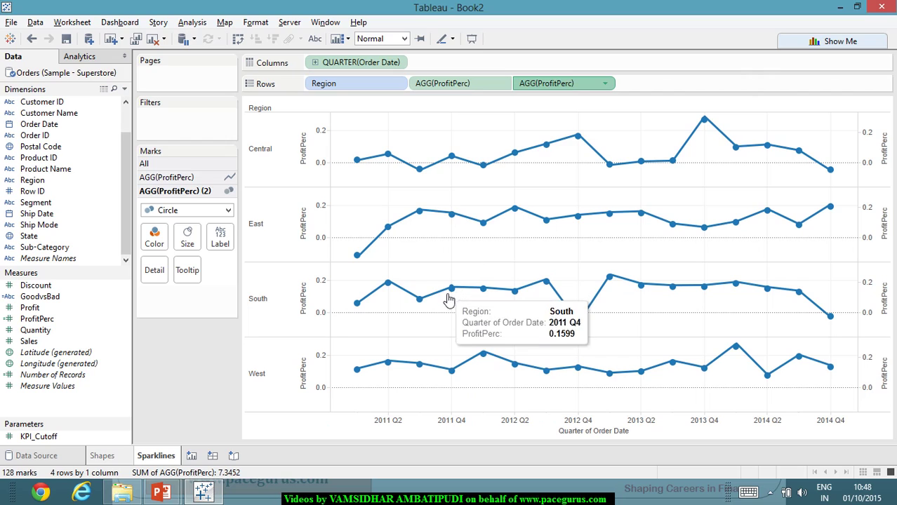
mouse_move(393, 296)
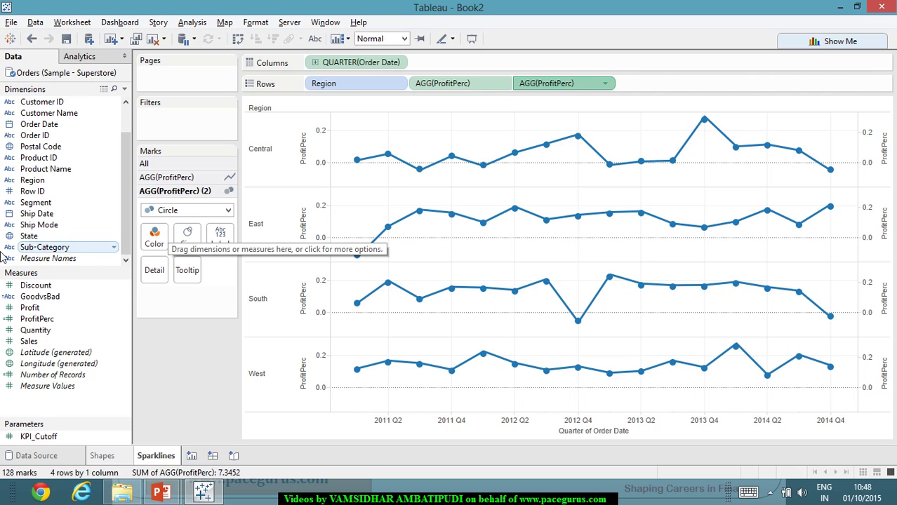
drag(33, 306, 153, 251)
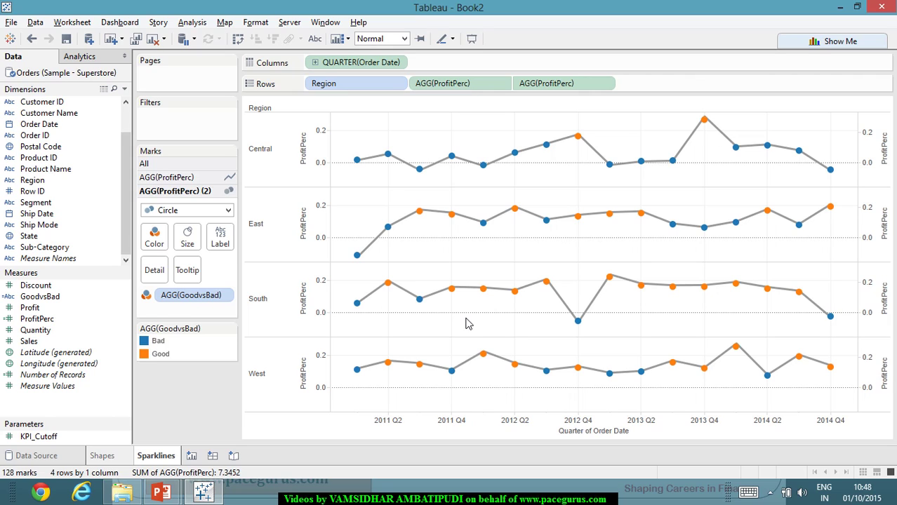
- Hide the headers of both ProfitPerc axes, first the secondary axis and then the primary one
right_click(885, 239)
click(877, 121)
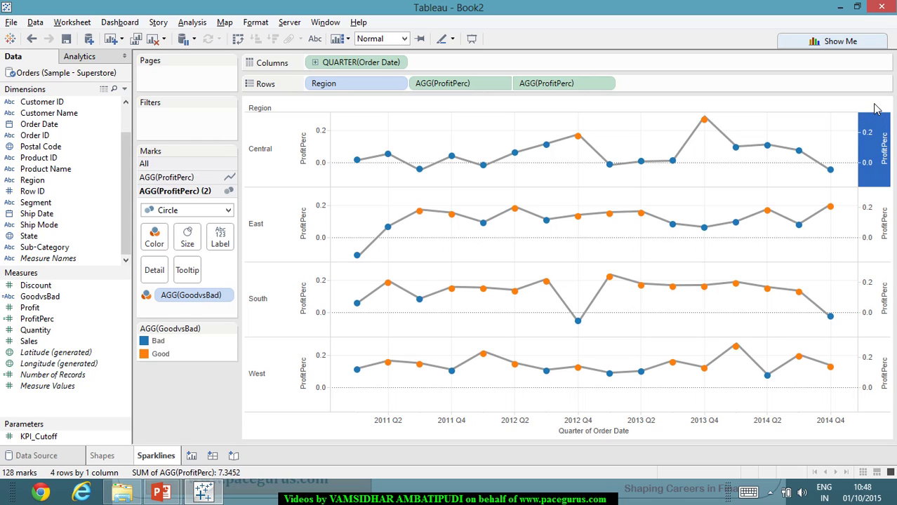
click(876, 109)
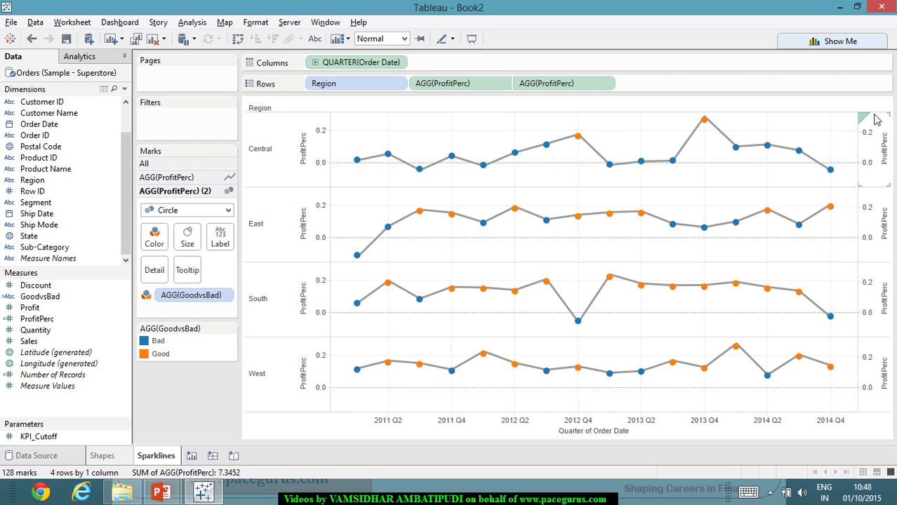
right_click(876, 119)
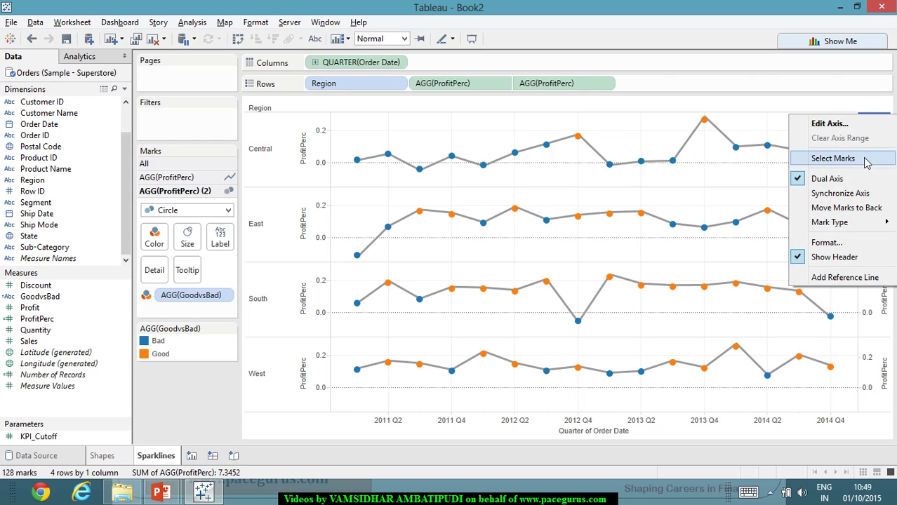
click(858, 257)
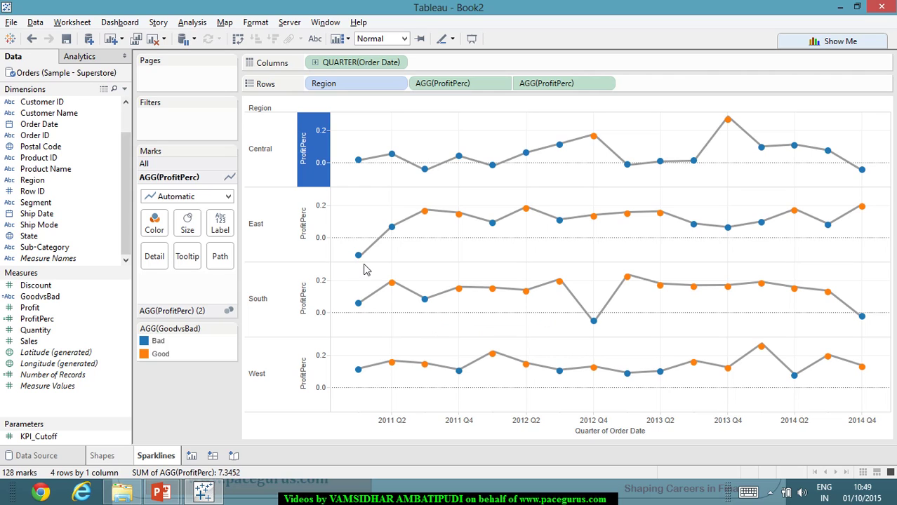
right_click(311, 250)
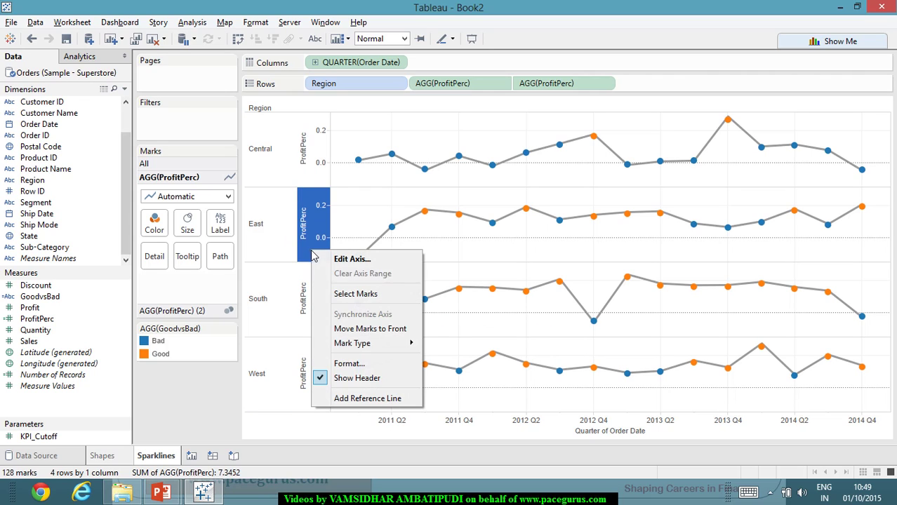
click(356, 378)
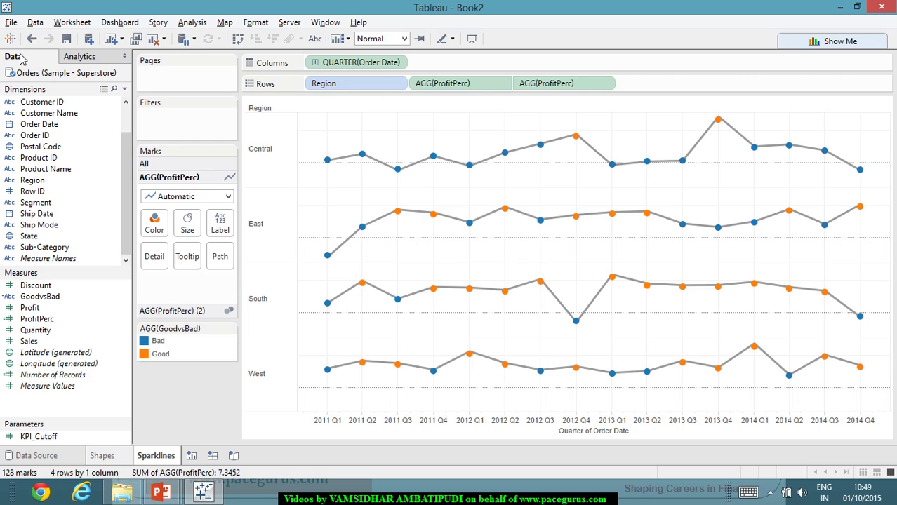
- Undo hiding the two ProfitPerc axis headers
key(ctrl+z)
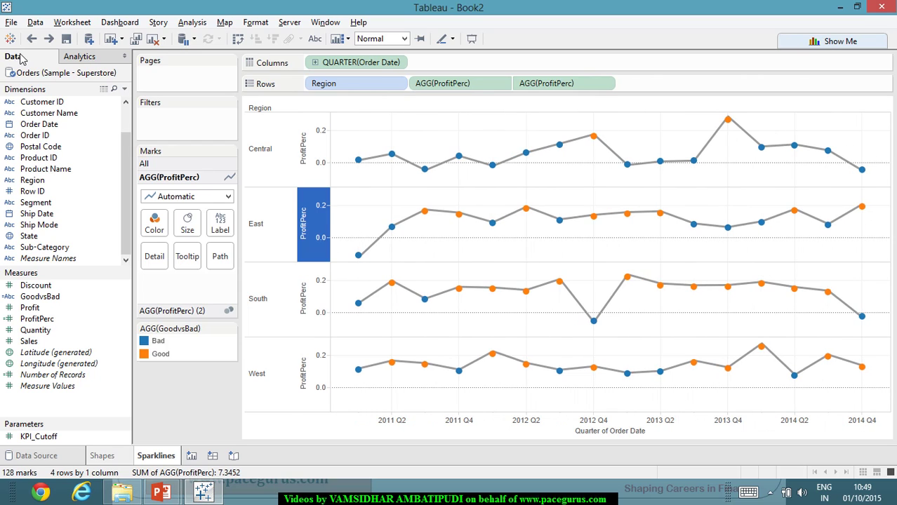
key(ctrl+z)
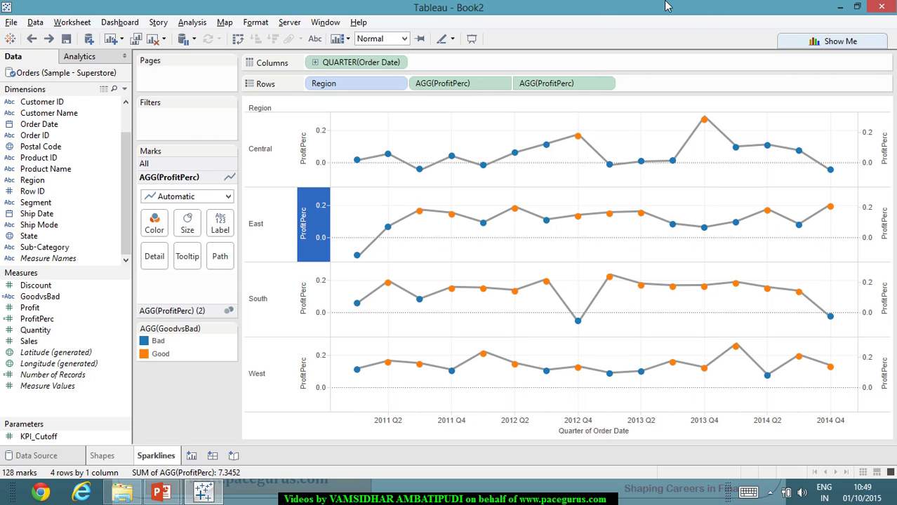
- Try independent axis ranges for each row or column on the secondary ProfitPerc axis
right_click(879, 148)
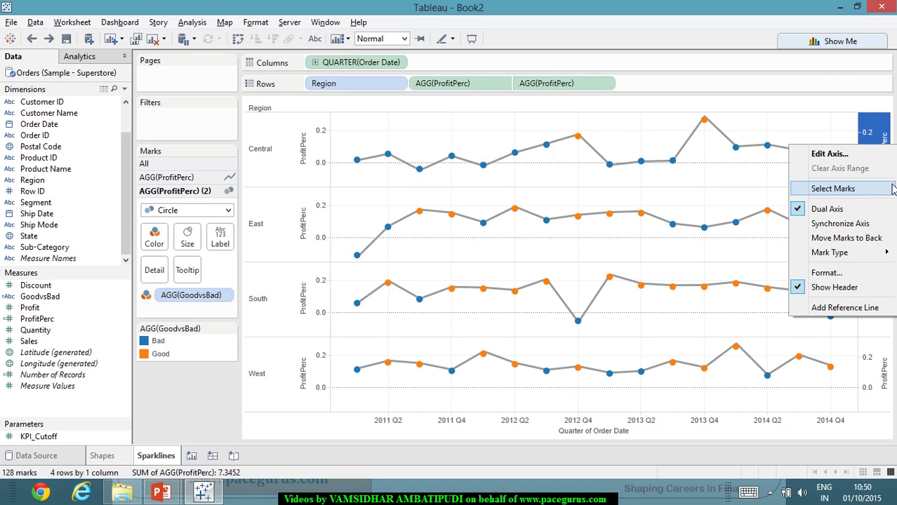
click(844, 157)
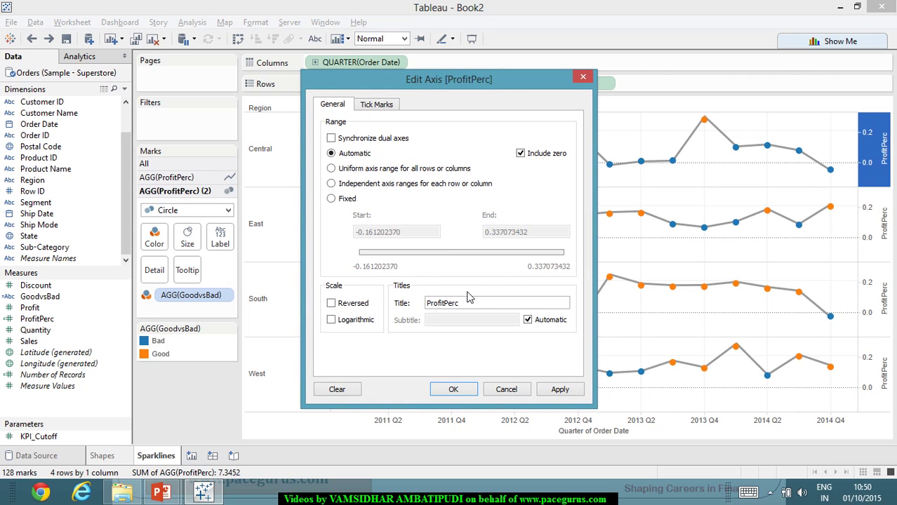
click(333, 185)
click(565, 393)
click(460, 391)
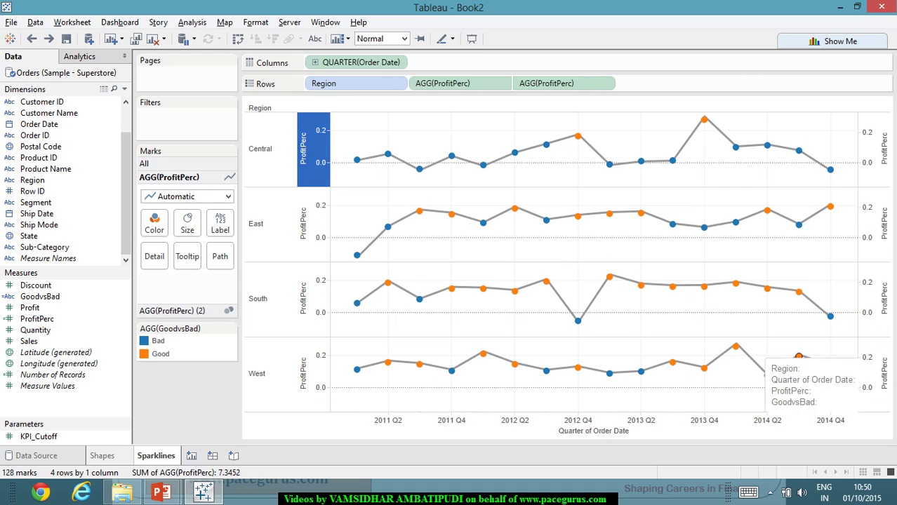
- Try independent axis ranges for each row or column on the primary ProfitPerc axis, and cancel the edit
click(312, 235)
right_click(312, 235)
click(343, 242)
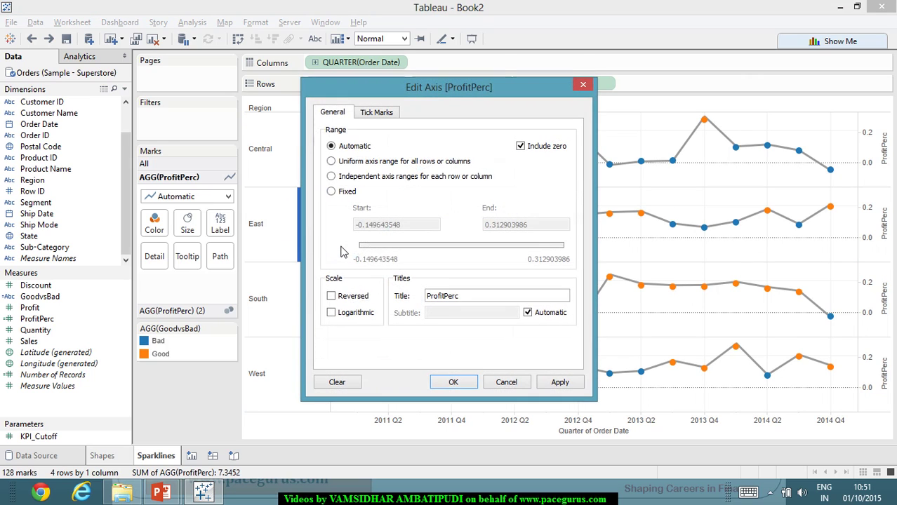
click(377, 180)
click(555, 385)
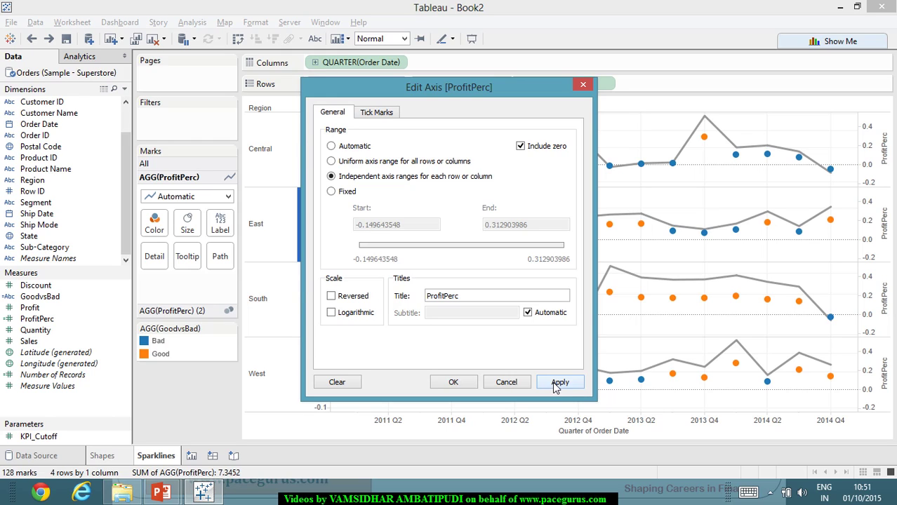
click(506, 382)
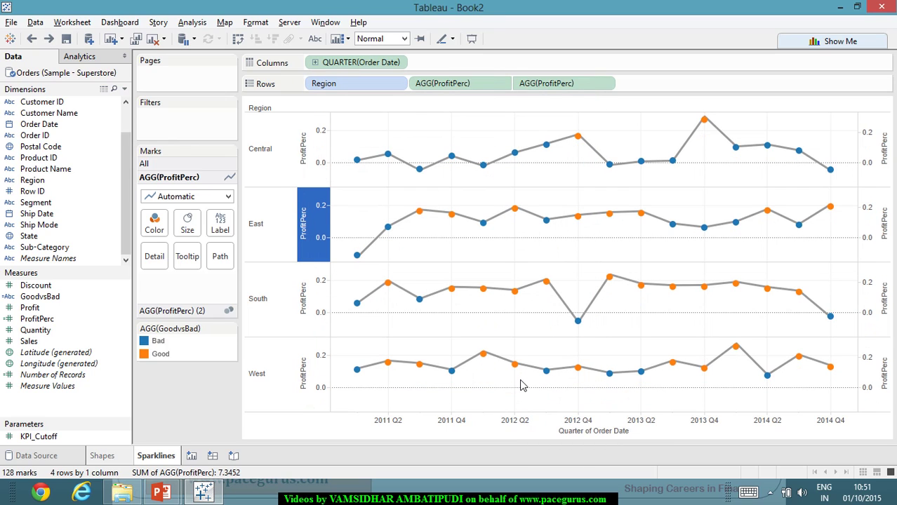
- Hide the headers of both the secondary and the primary ProfitPerc axes
right_click(884, 254)
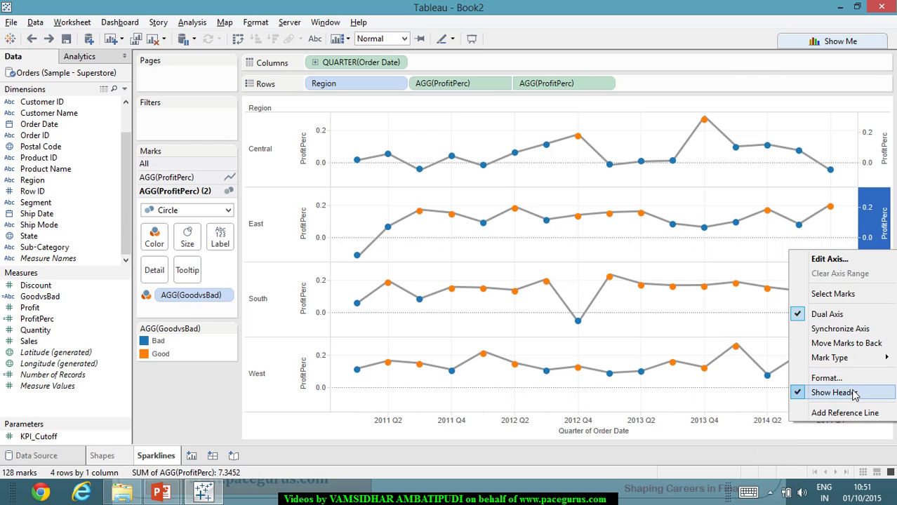
mouse_move(863, 358)
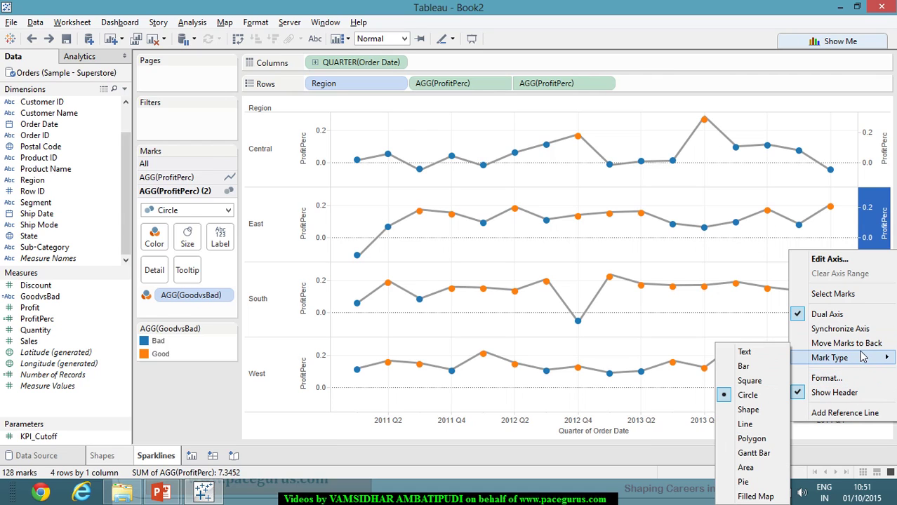
click(842, 392)
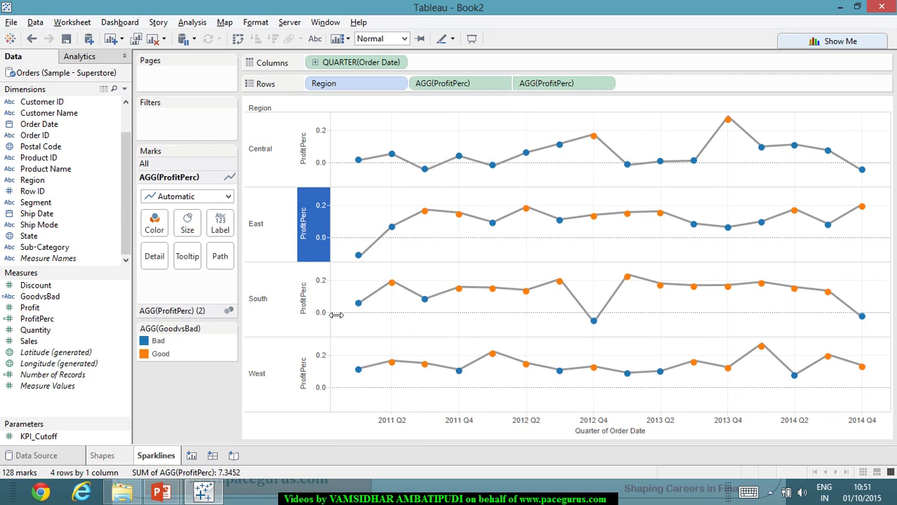
right_click(312, 307)
click(363, 441)
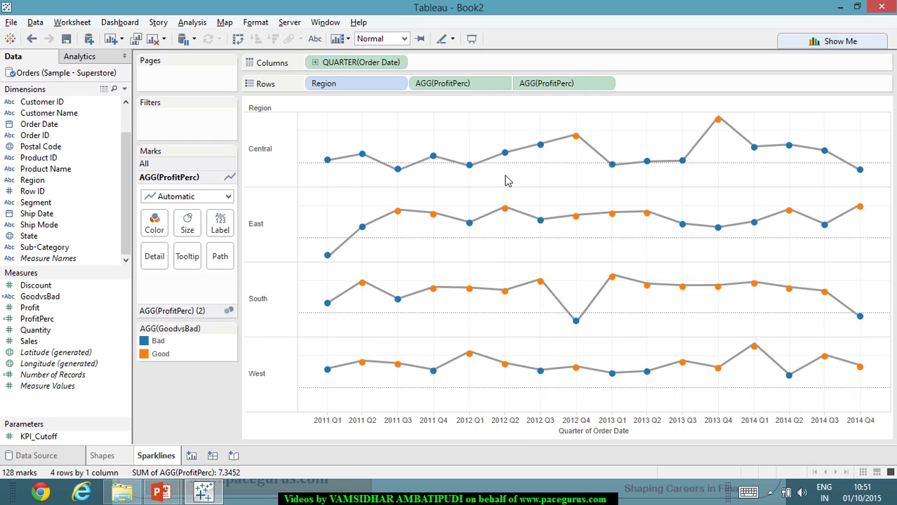
- Format the sheet's column borders with the column divider's pane line set to None
click(256, 22)
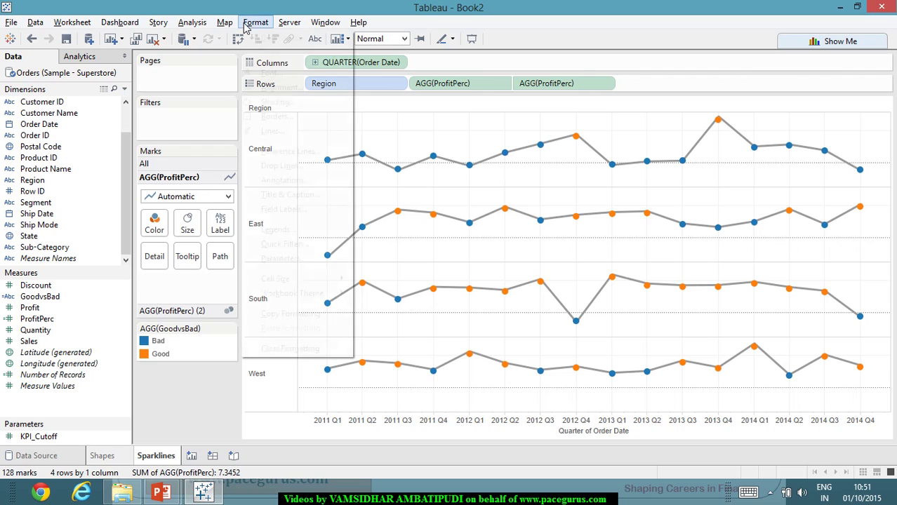
click(276, 117)
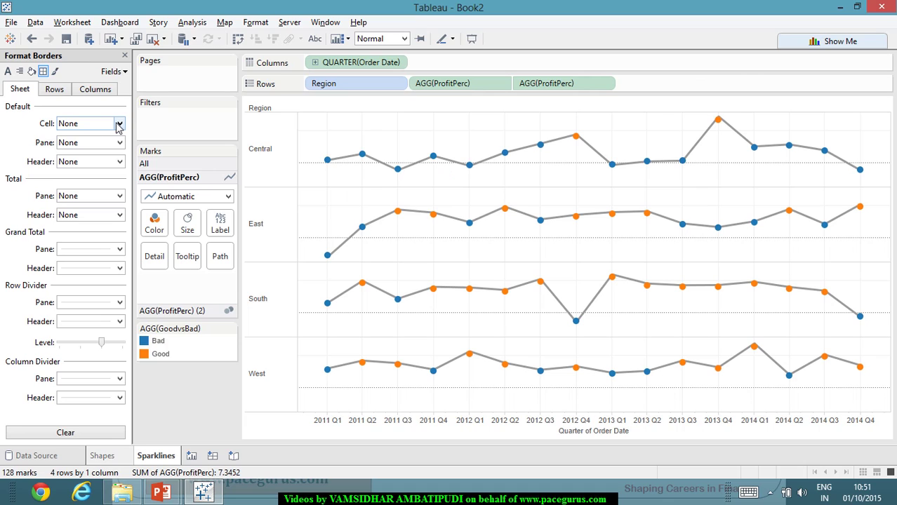
click(83, 90)
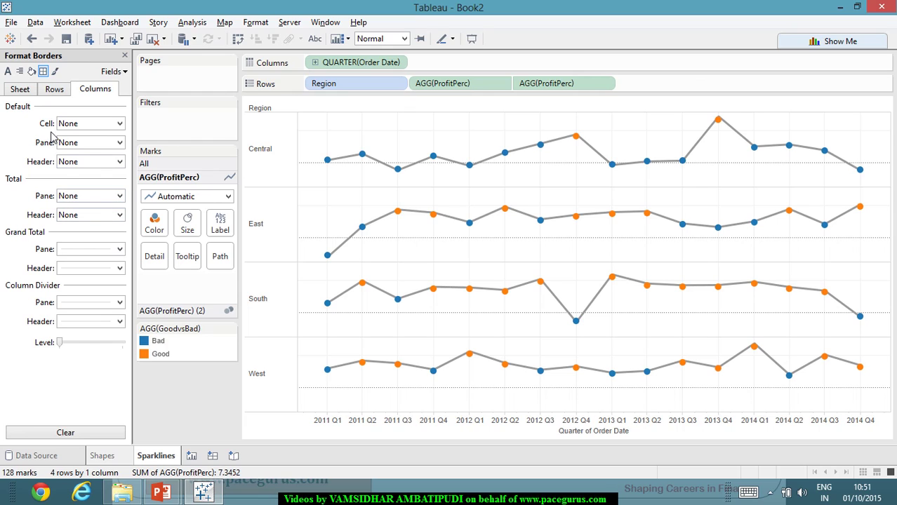
click(61, 96)
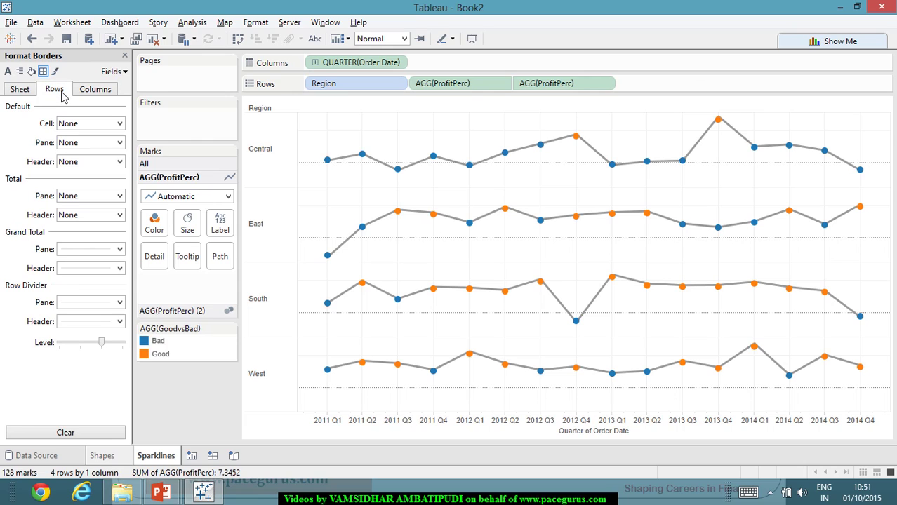
click(112, 92)
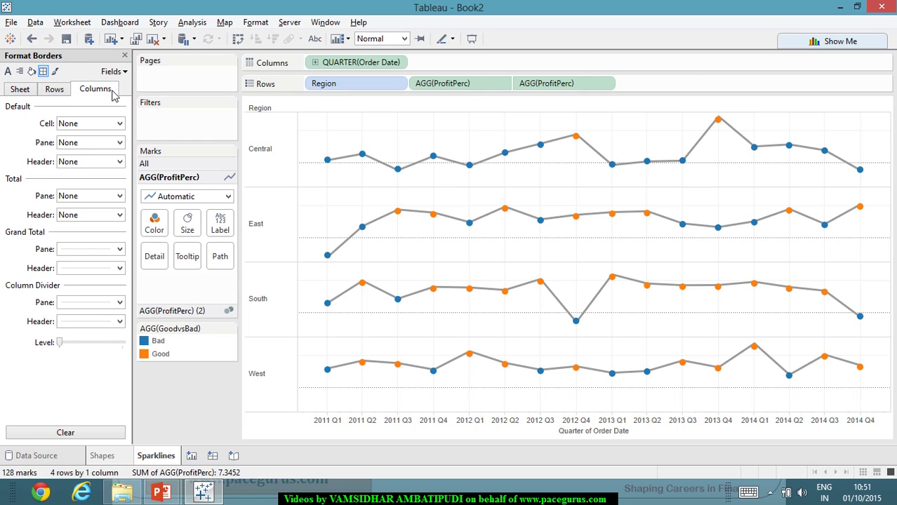
click(120, 302)
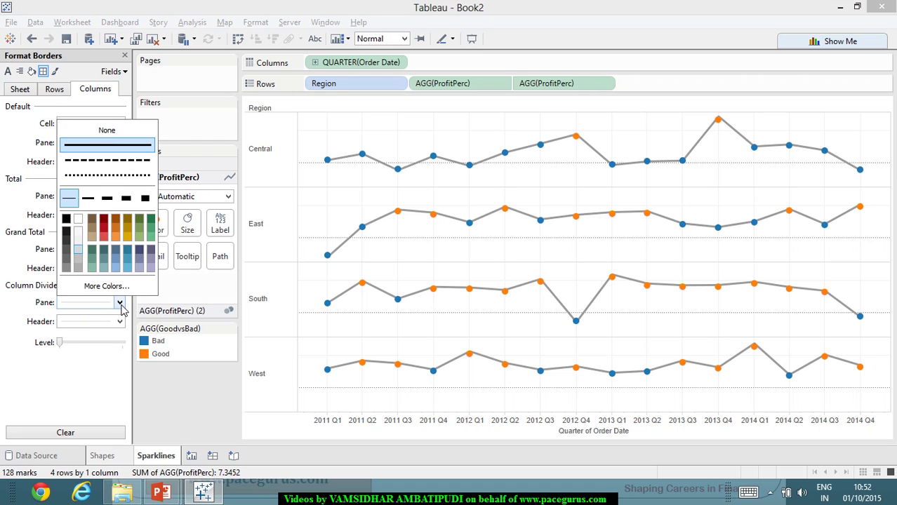
click(125, 129)
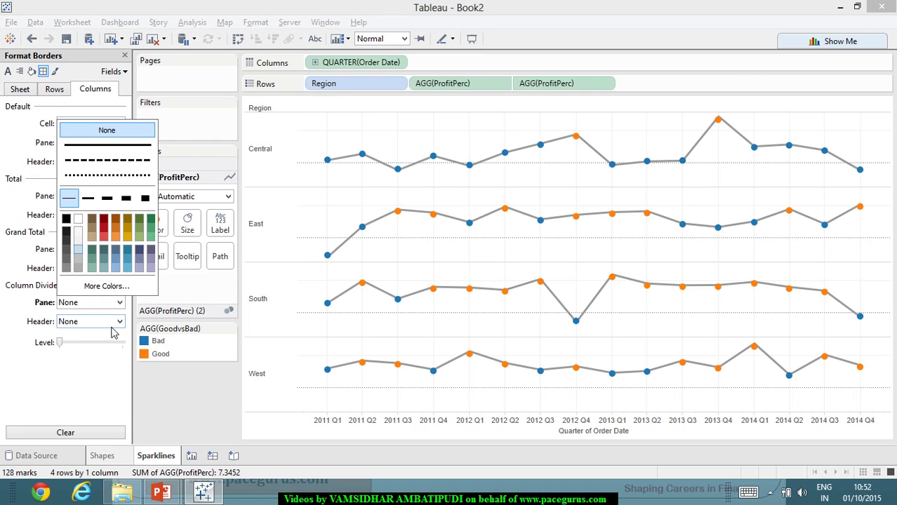
click(120, 322)
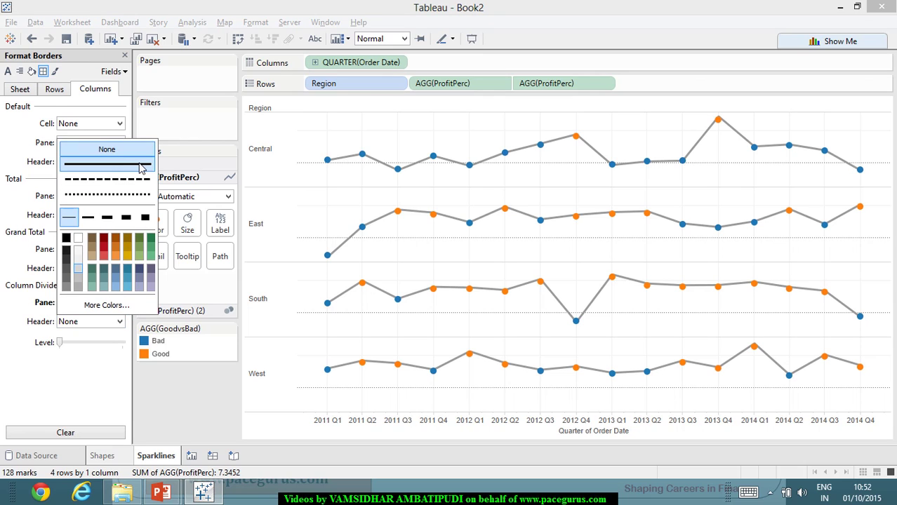
click(91, 390)
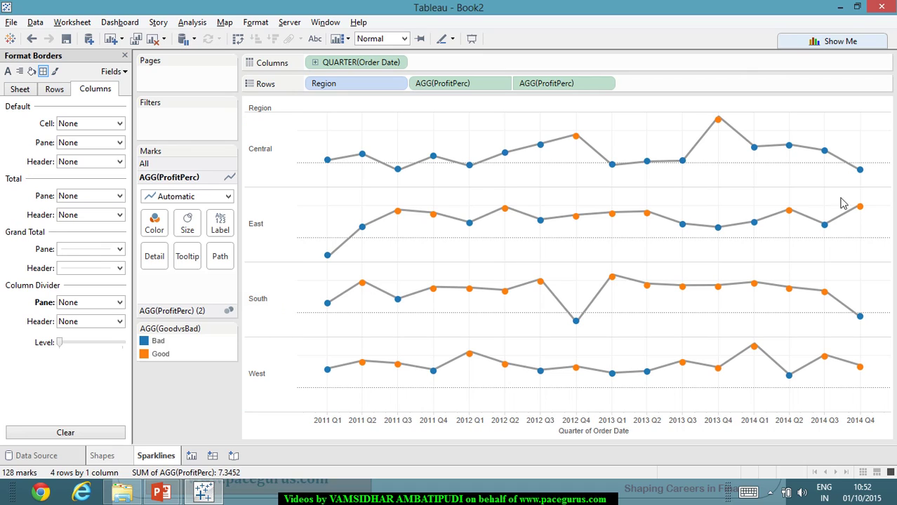
- Show mark labels on the ProfitPerc lines at the line ends only
click(220, 224)
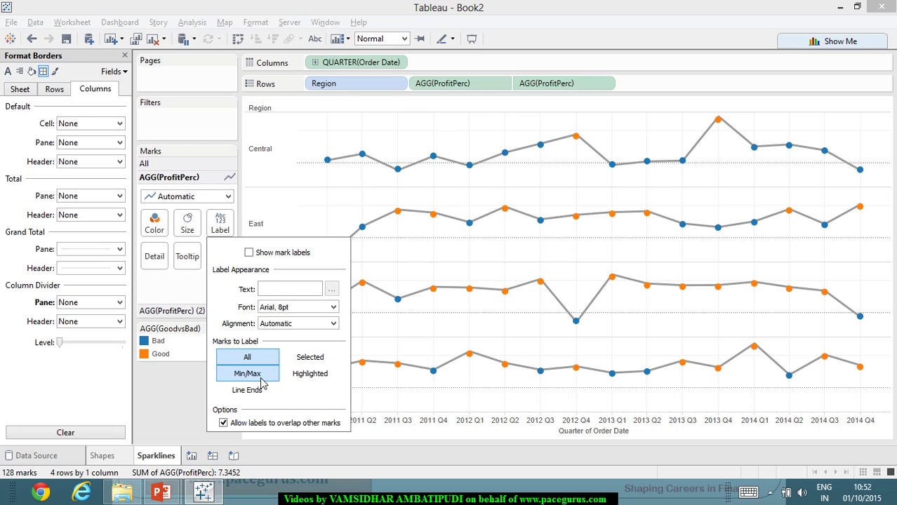
click(249, 253)
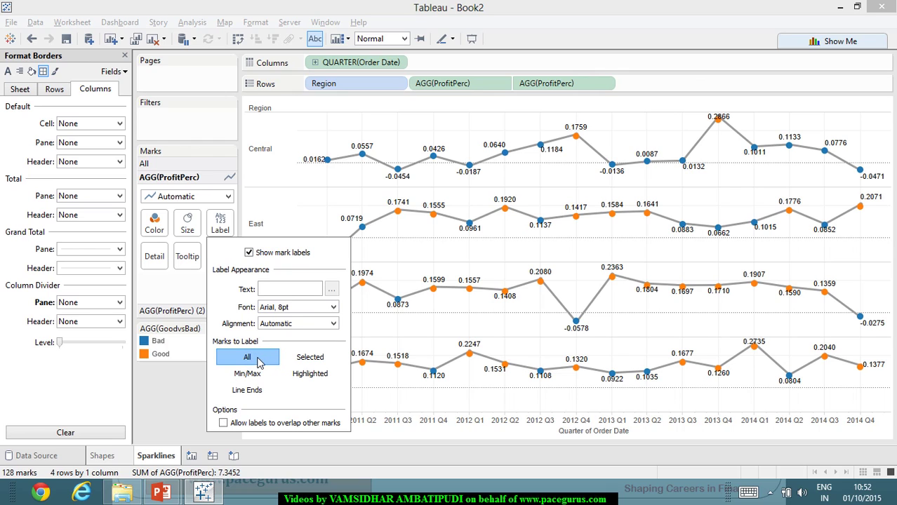
click(261, 392)
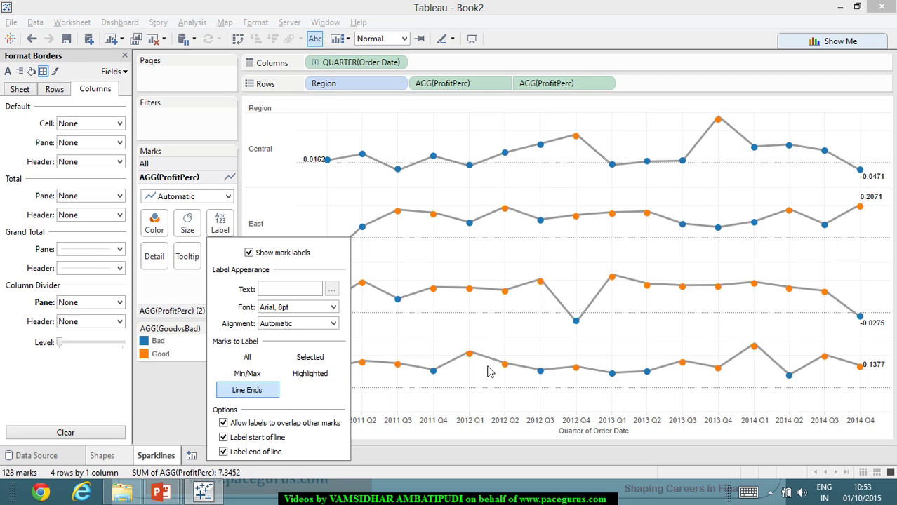
click(471, 402)
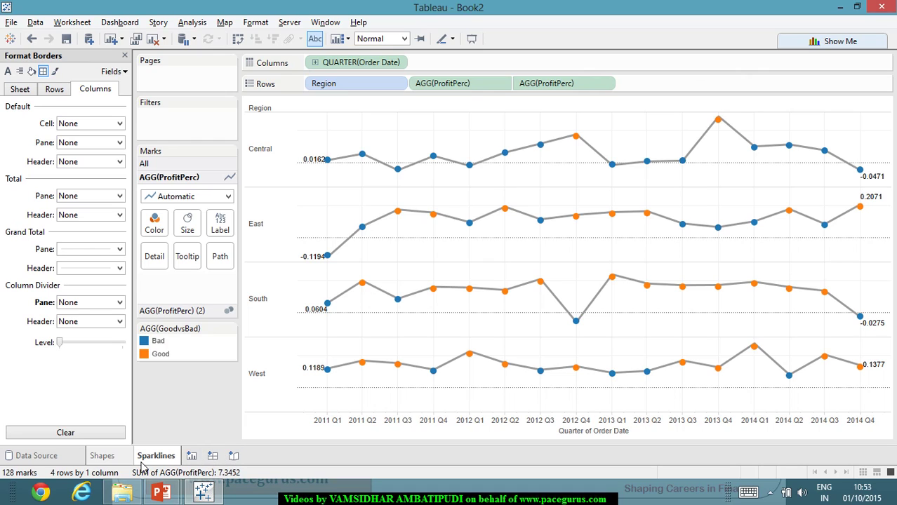
- Create a new dashboard with an exact size of 300 by 400 and add the Sparklines sheet to it
click(214, 456)
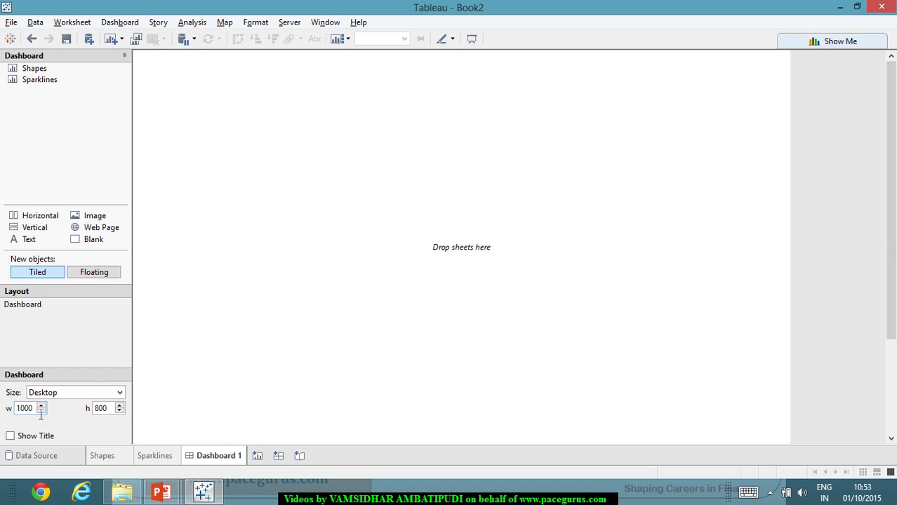
drag(41, 414, 4, 414)
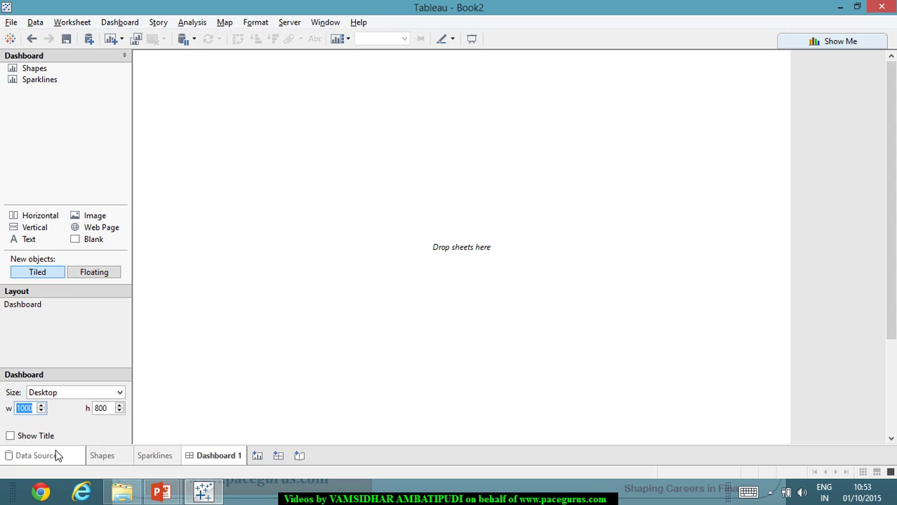
text(300)
key(Tab)
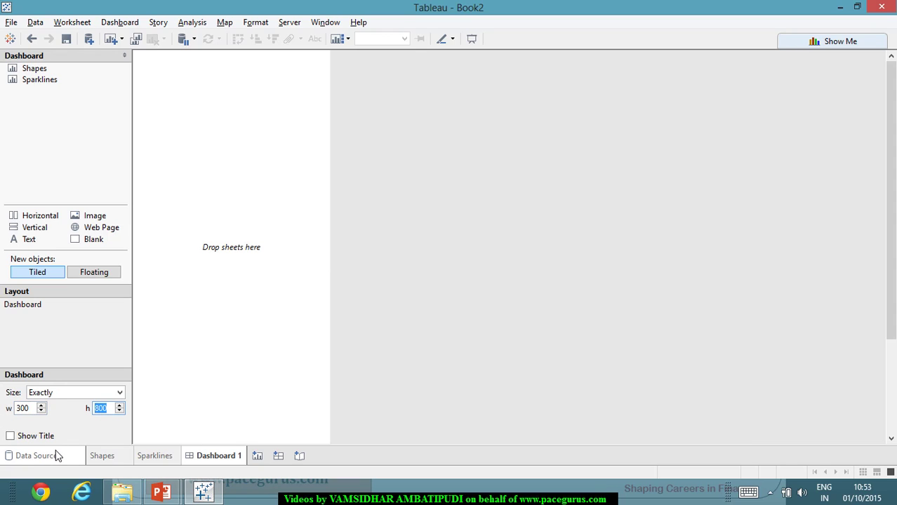
text(400)
key(Tab)
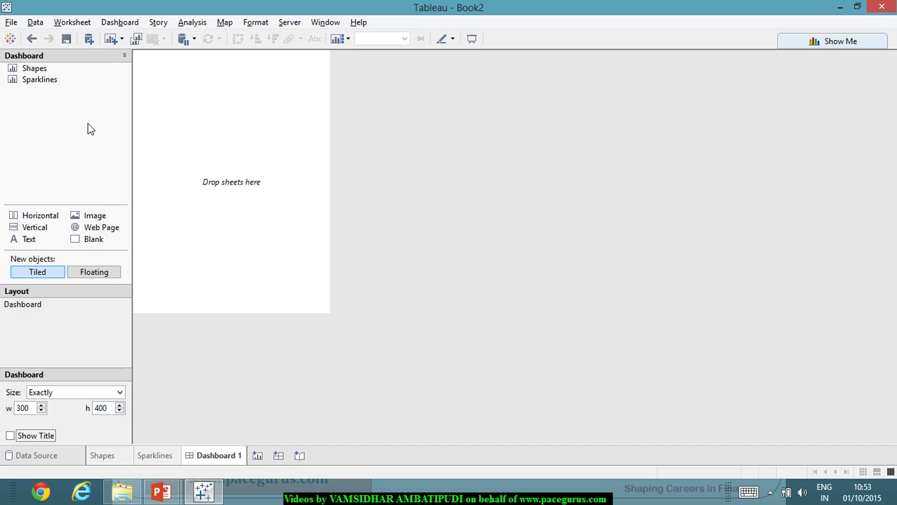
click(57, 80)
double_click(57, 80)
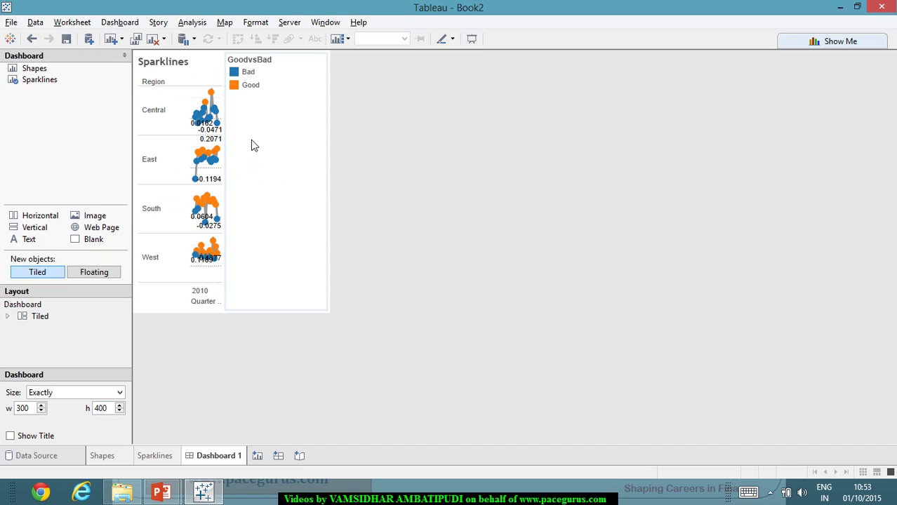
- Try narrowing the GoodvsBad color legend to give the sparklines more width, and undo the resize
drag(232, 166, 306, 162)
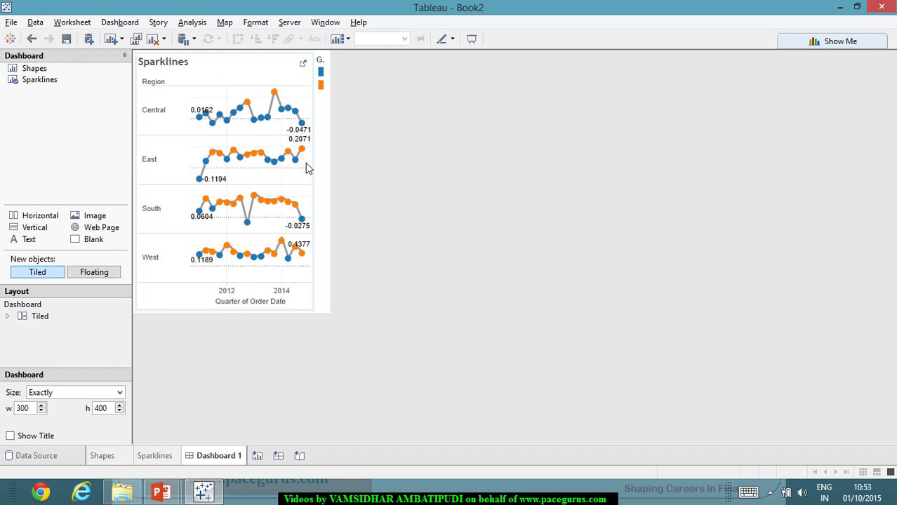
click(323, 71)
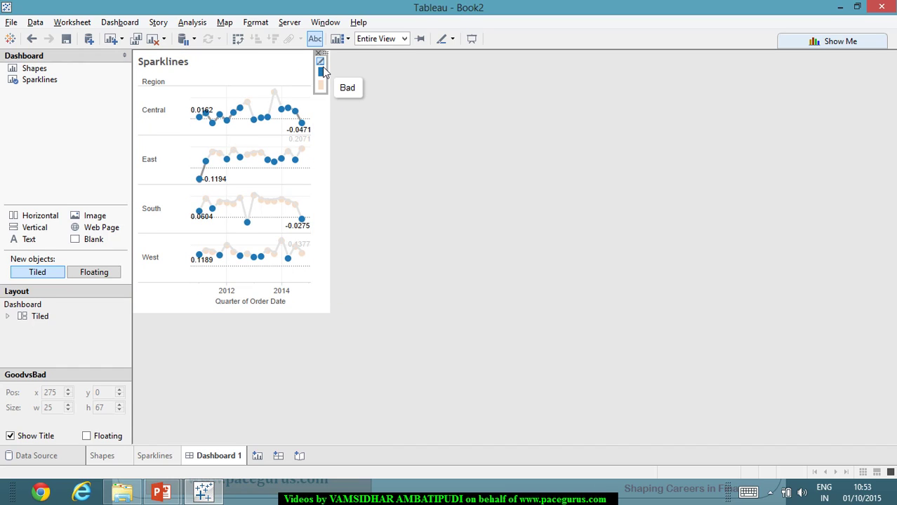
right_click(322, 66)
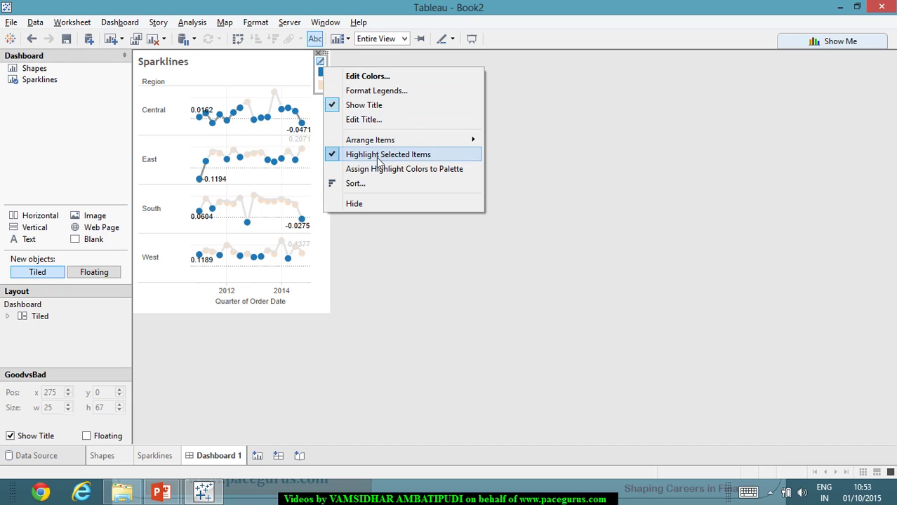
click(526, 167)
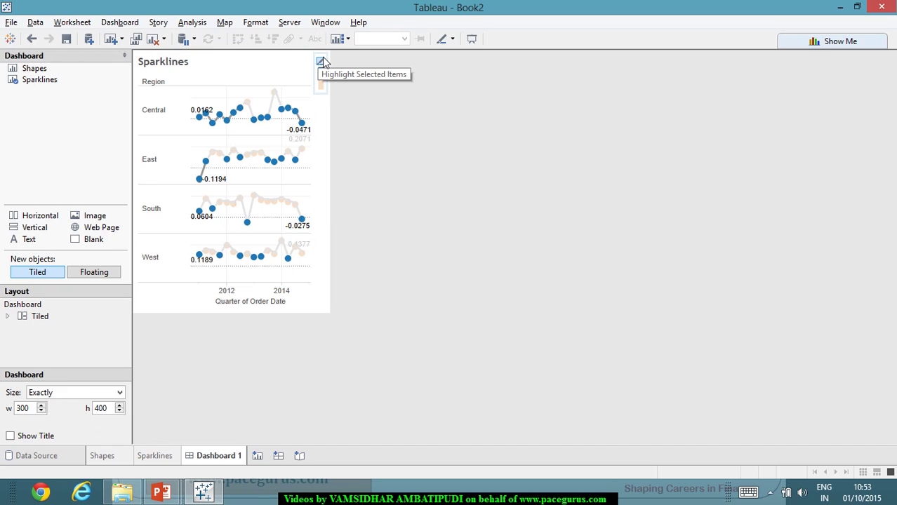
click(324, 61)
key(ctrl+z)
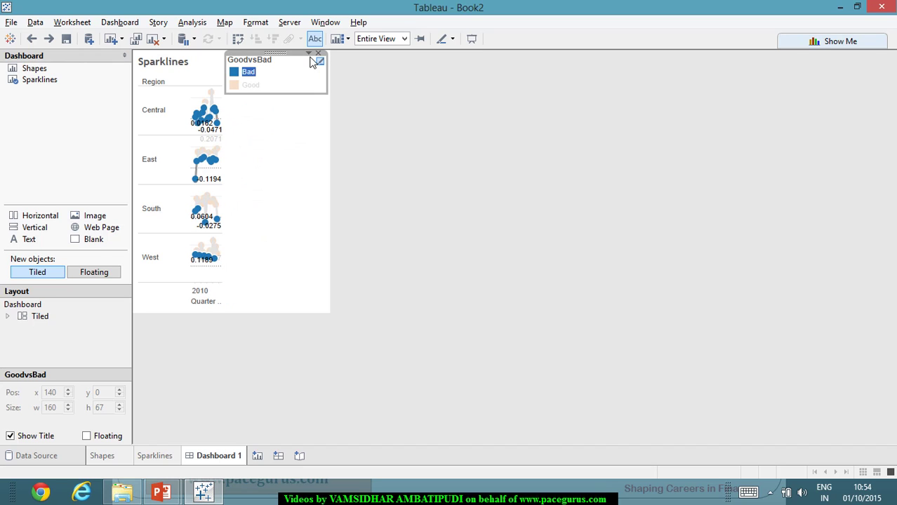
- Make the GoodvsBad color legend floating, place it below the West sparkline, and widen it to about 191
click(309, 55)
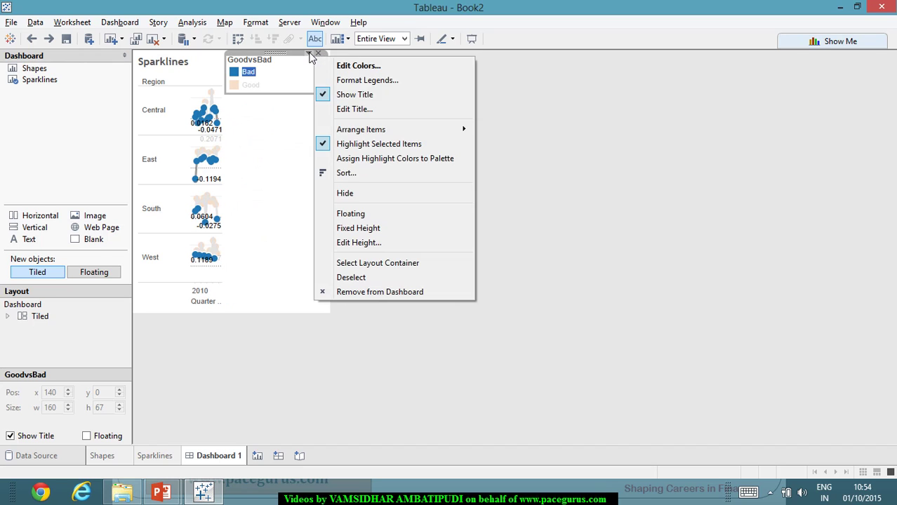
click(381, 216)
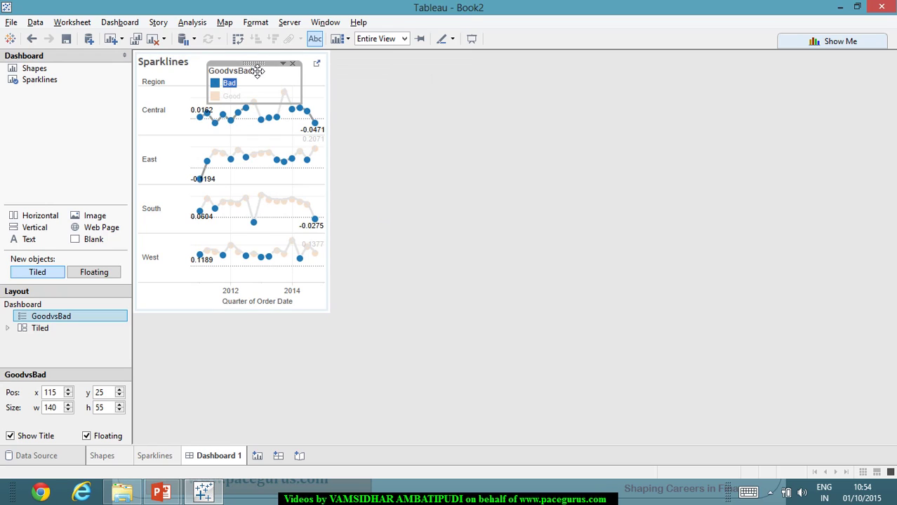
drag(257, 71, 179, 278)
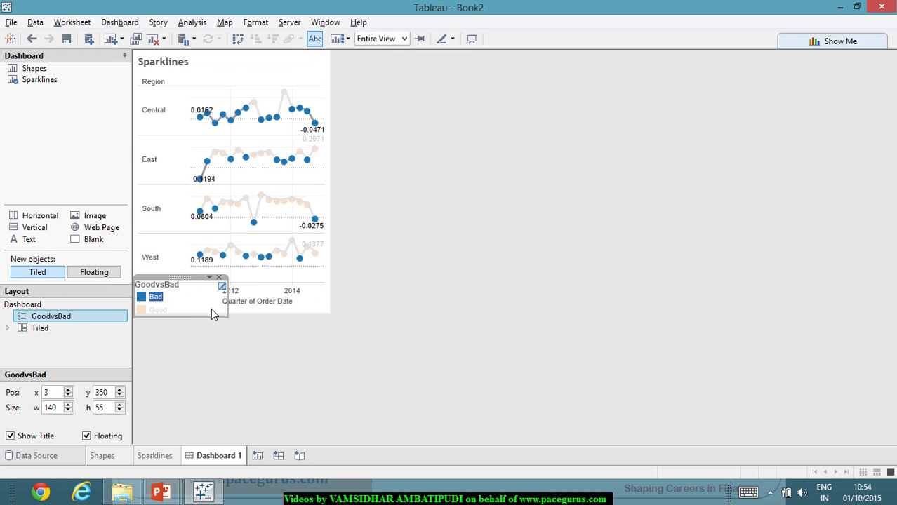
drag(227, 309, 259, 304)
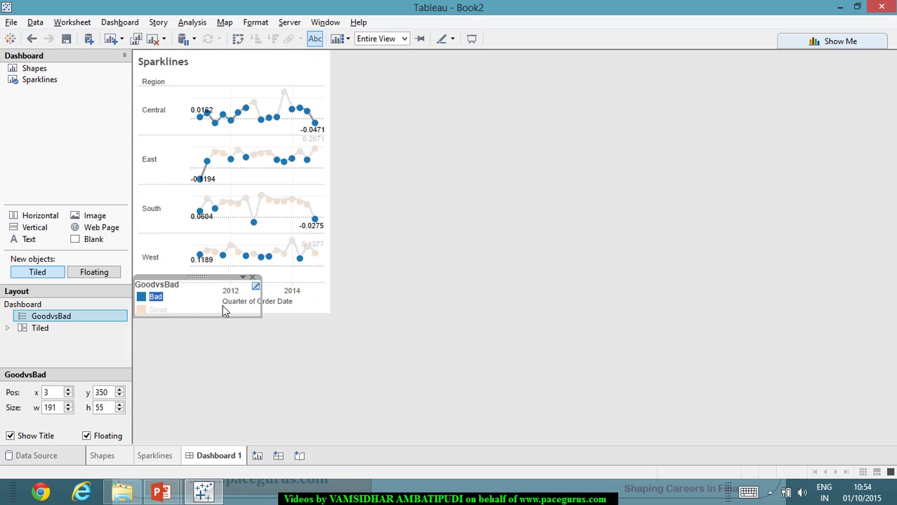
click(357, 300)
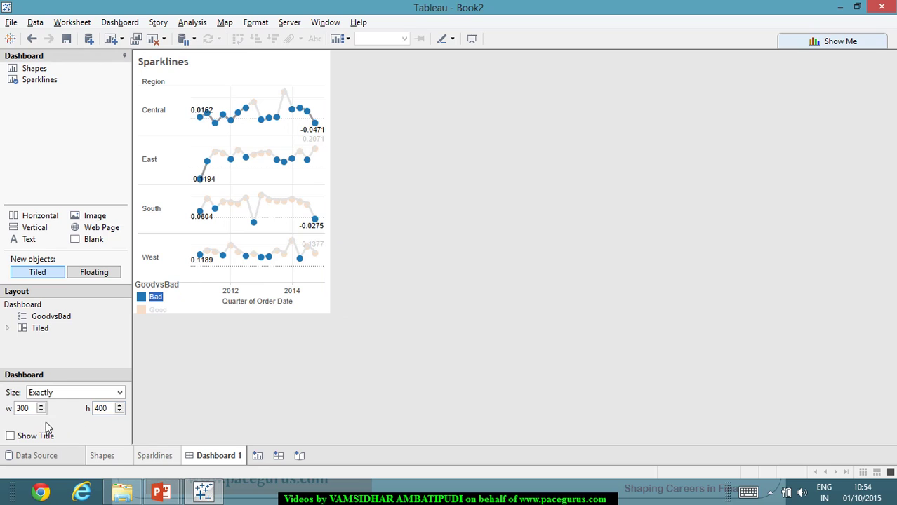
- Set the dashboard's width to 600, try a height of 800, and settle on a height of 600
drag(34, 409, 7, 414)
text(600)
key(Tab)
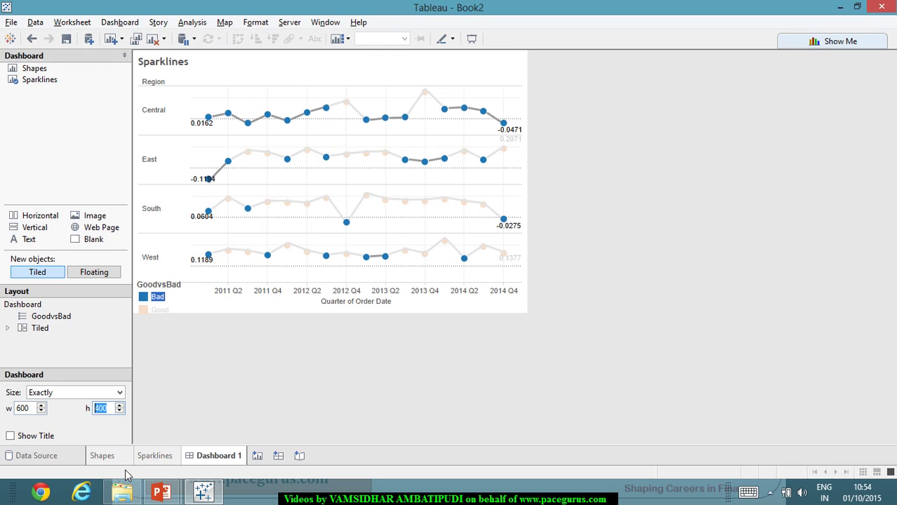
text(800)
key(Return)
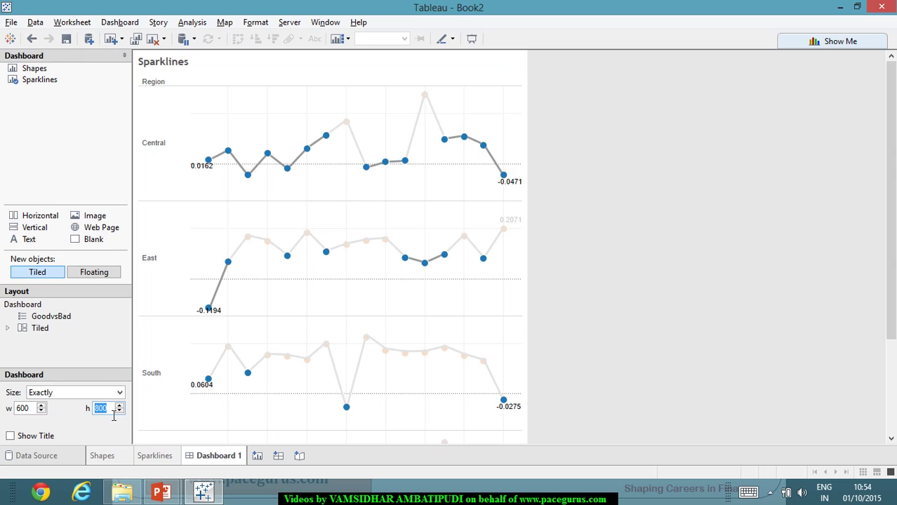
text(600)
key(Return)
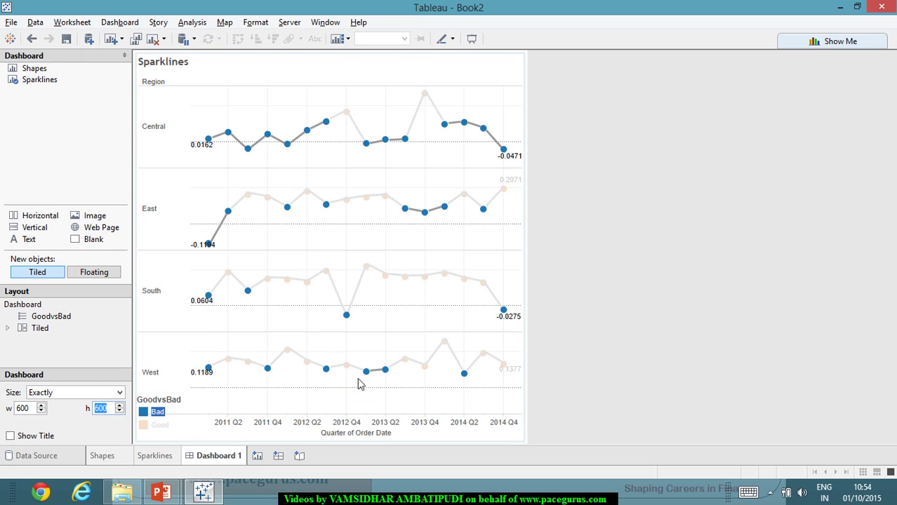
- Narrow the floating GoodvsBad color legend to about 158 and move it beside the Sparklines title
click(256, 395)
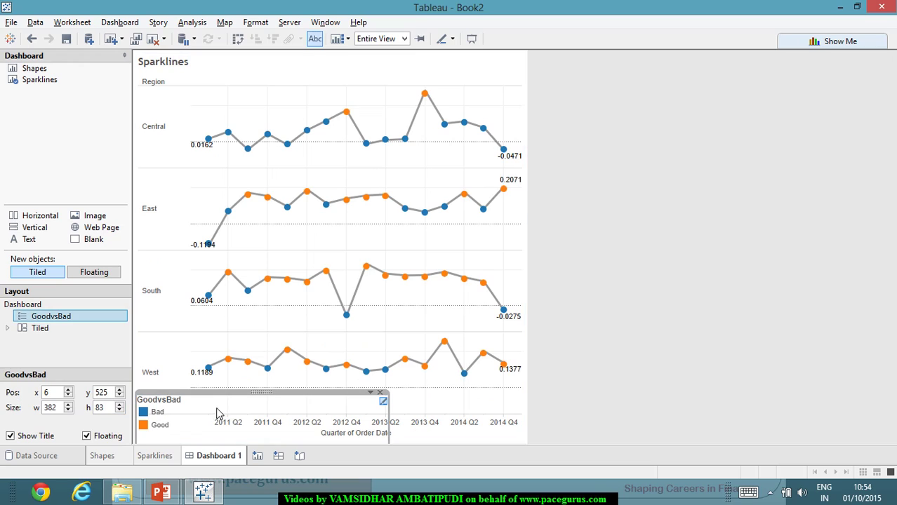
drag(199, 401, 203, 397)
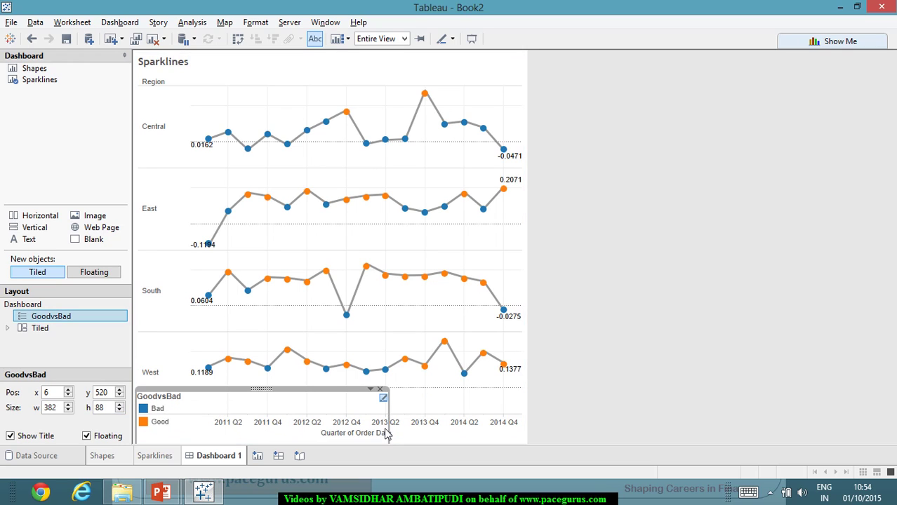
drag(391, 431, 242, 421)
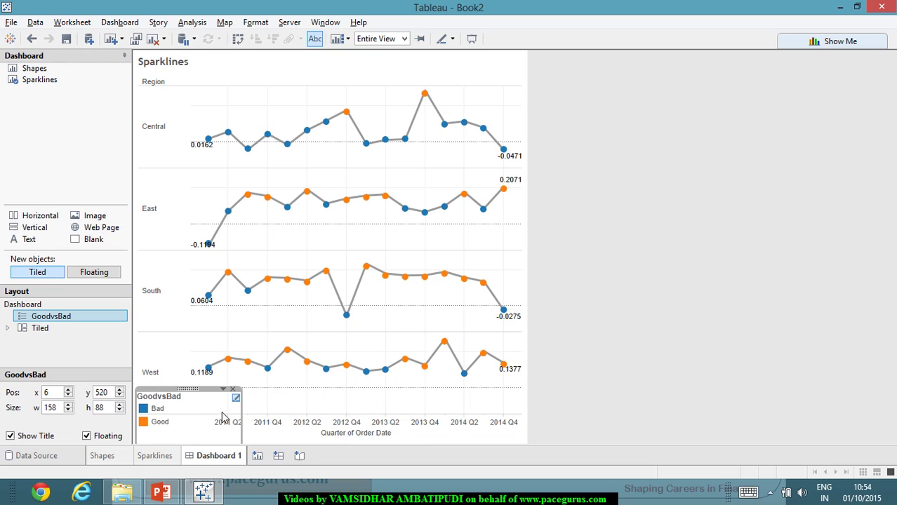
drag(193, 396, 254, 58)
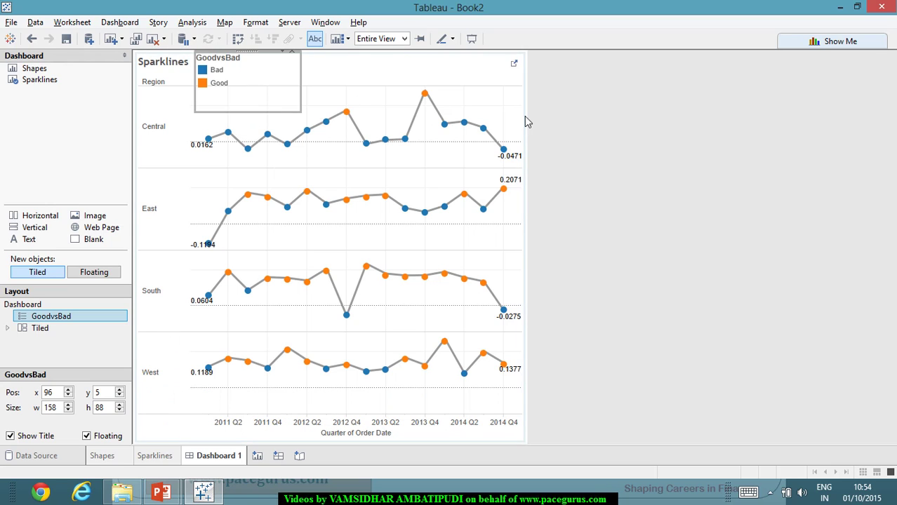
click(555, 130)
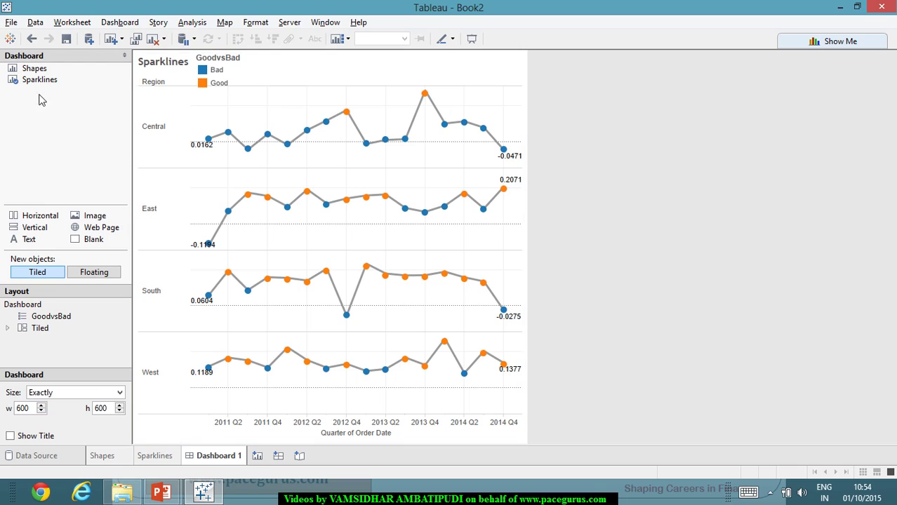
- Add the Shapes sheet to the dashboard and make it floating
mouse_move(35, 72)
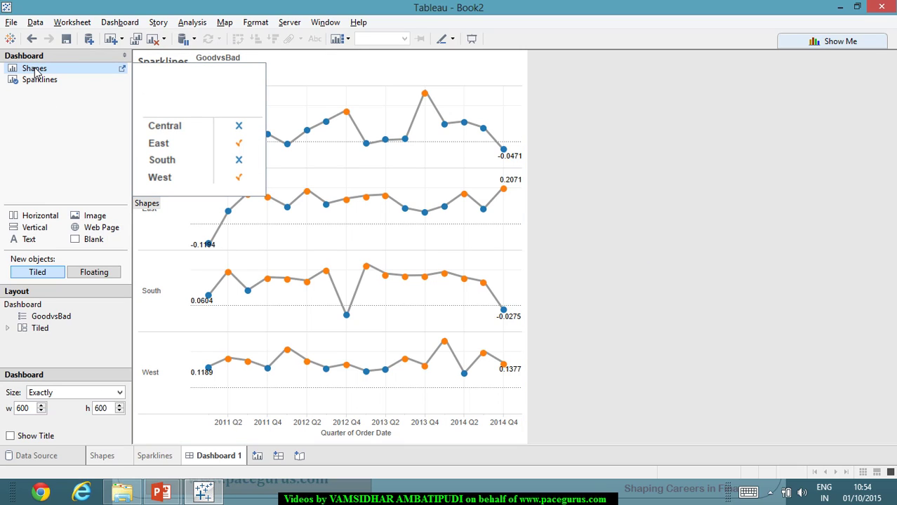
double_click(35, 69)
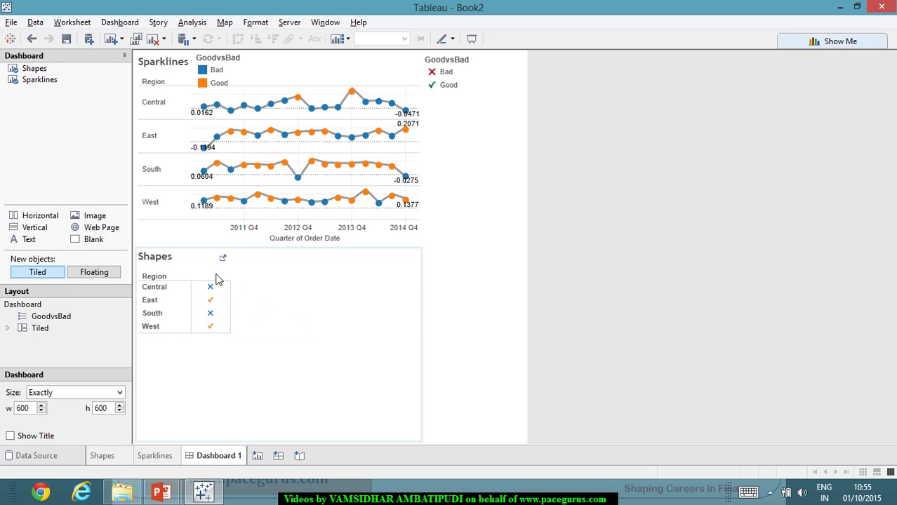
click(278, 271)
right_click(290, 272)
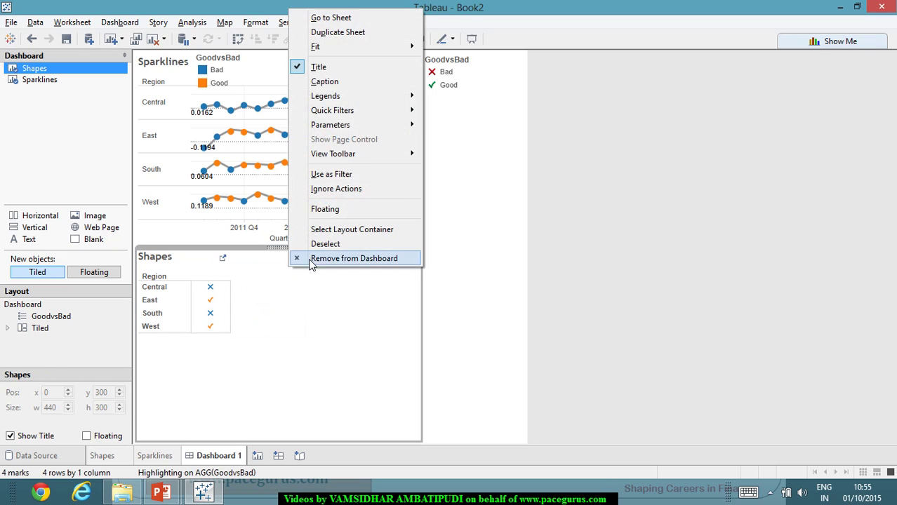
click(317, 298)
click(404, 250)
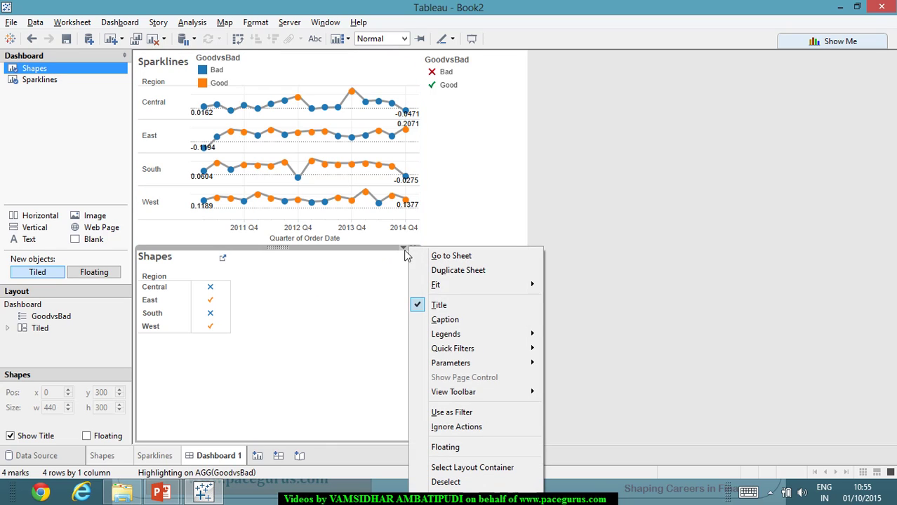
mouse_move(474, 351)
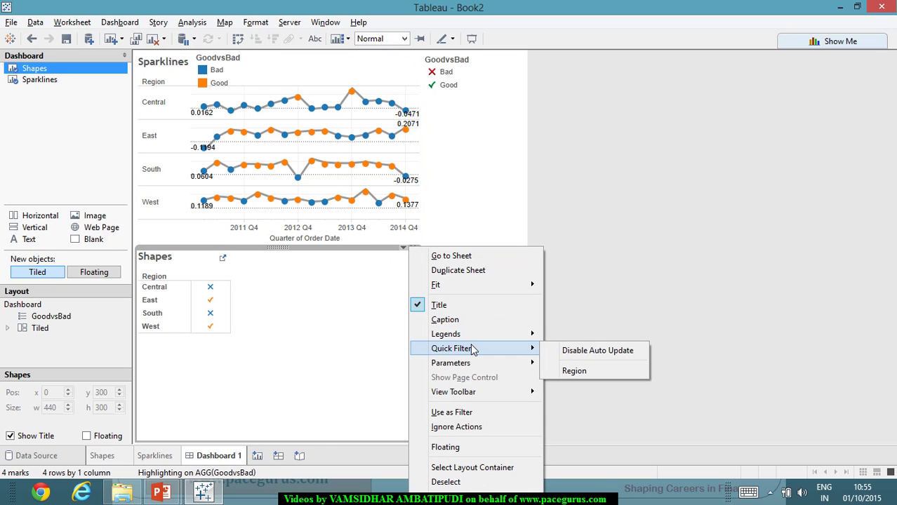
click(468, 448)
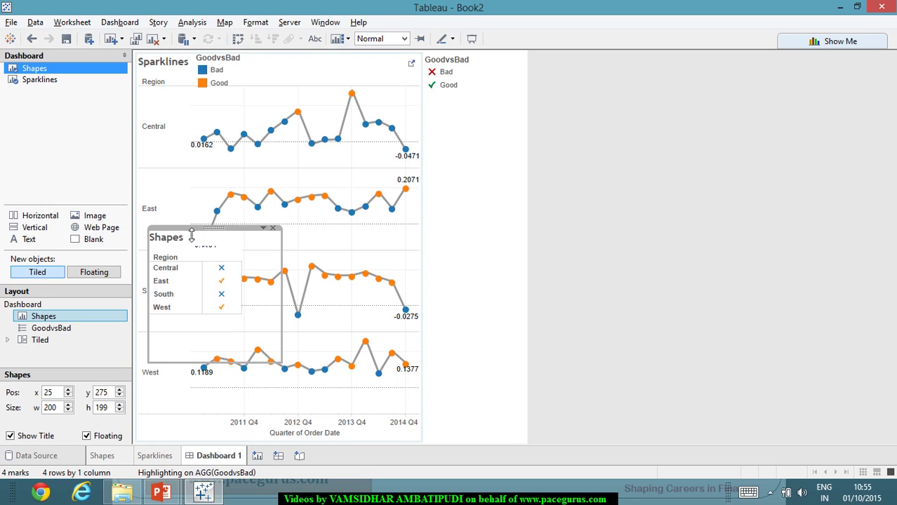
- Stretch the floating Shapes sheet to a height of about 504 and move it into the blank area beneath the shape legend
drag(218, 232, 460, 100)
click(603, 193)
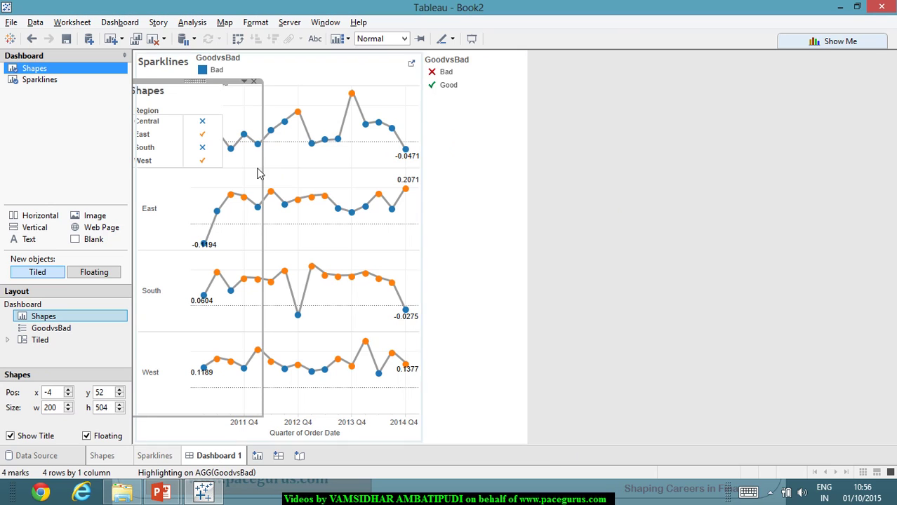
drag(203, 87, 513, 125)
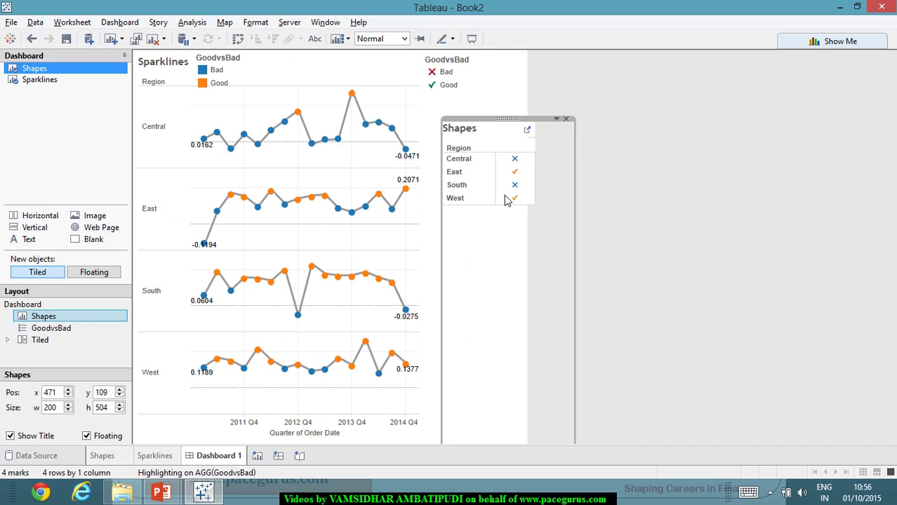
click(618, 221)
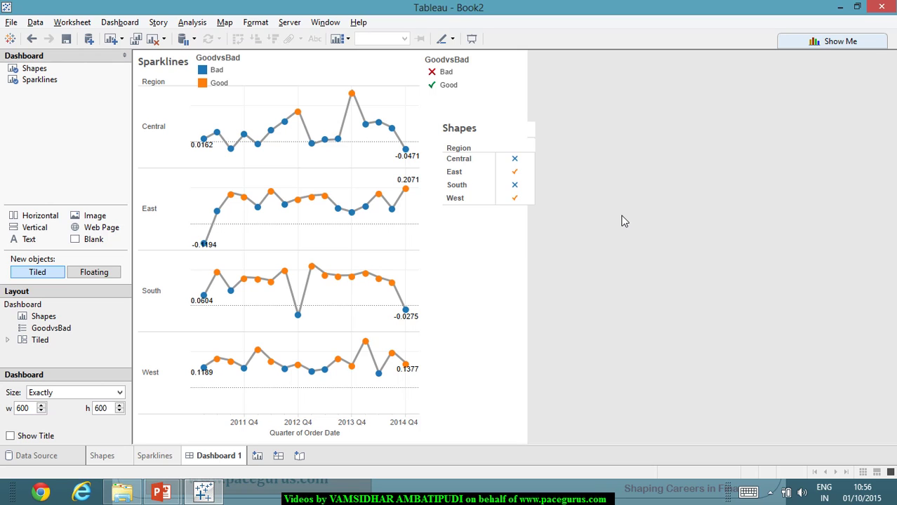
- Switch to the PowerPoint slide show and erase all ink annotations from the Story Telling in Tableau slide
key(alt+Tab)
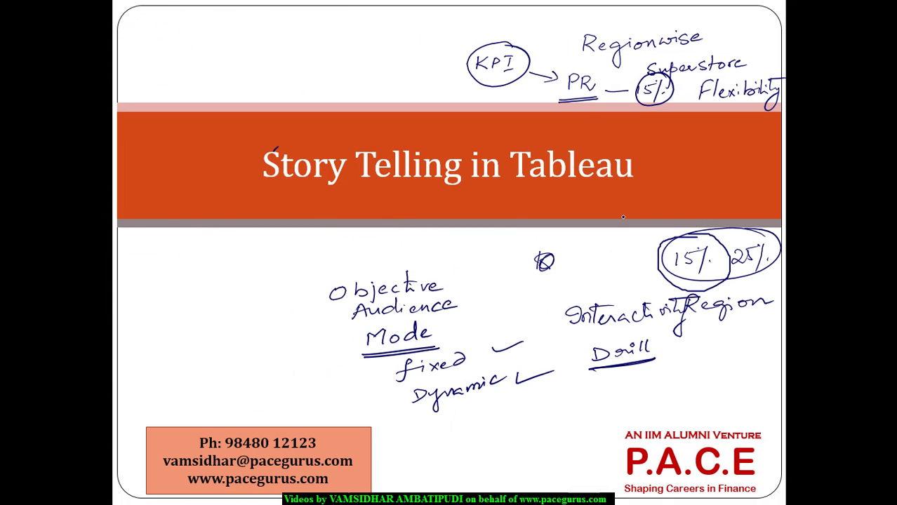
key(e)
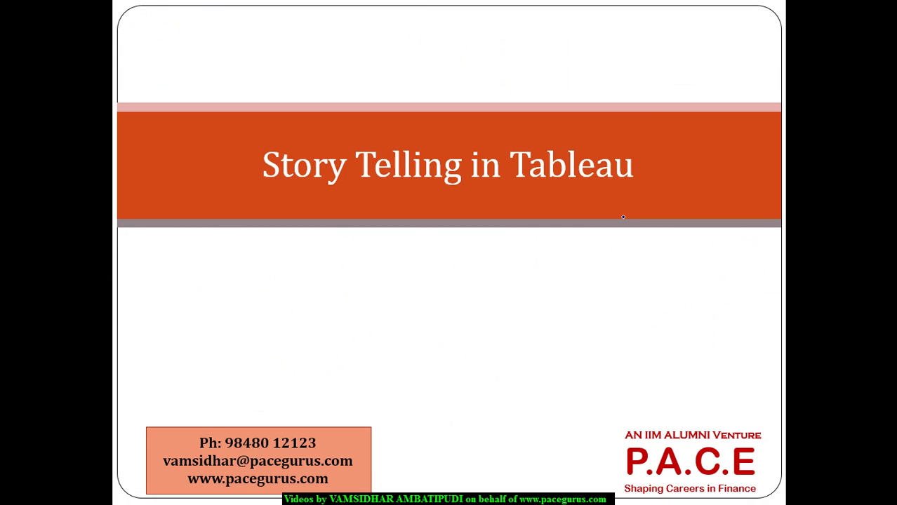
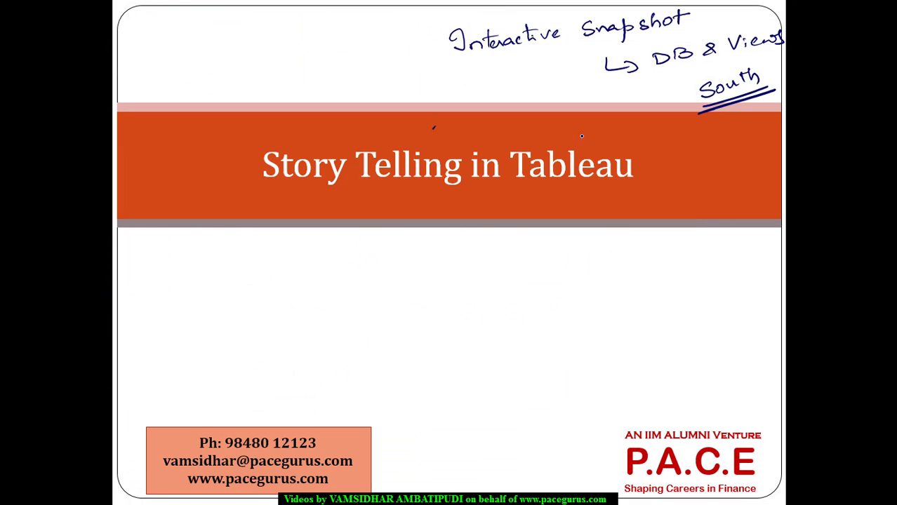
- Underline the handwritten word South and add small ink marks to the Story Telling in Tableau slide
drag(723, 90, 776, 73)
drag(647, 247, 649, 266)
click(657, 257)
click(658, 262)
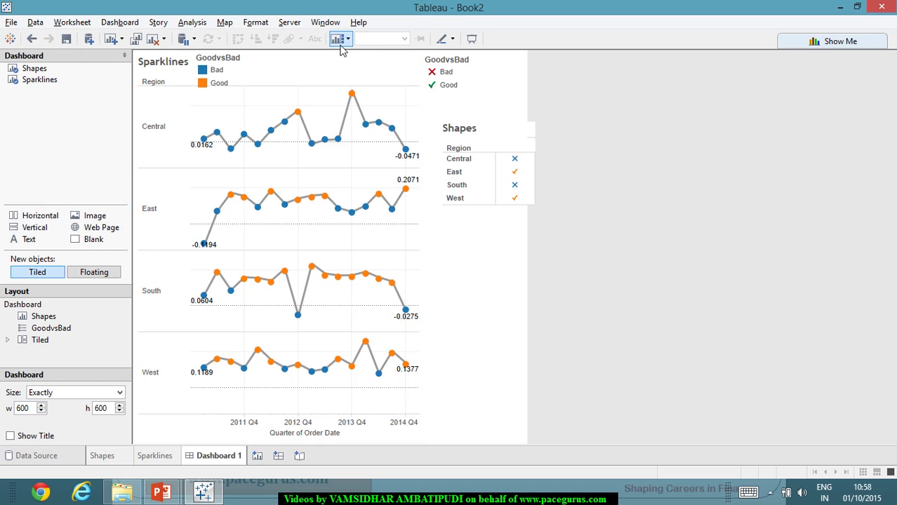
- Add a new worksheet to the Tableau workbook and rename it Geography
mouse_move(177, 460)
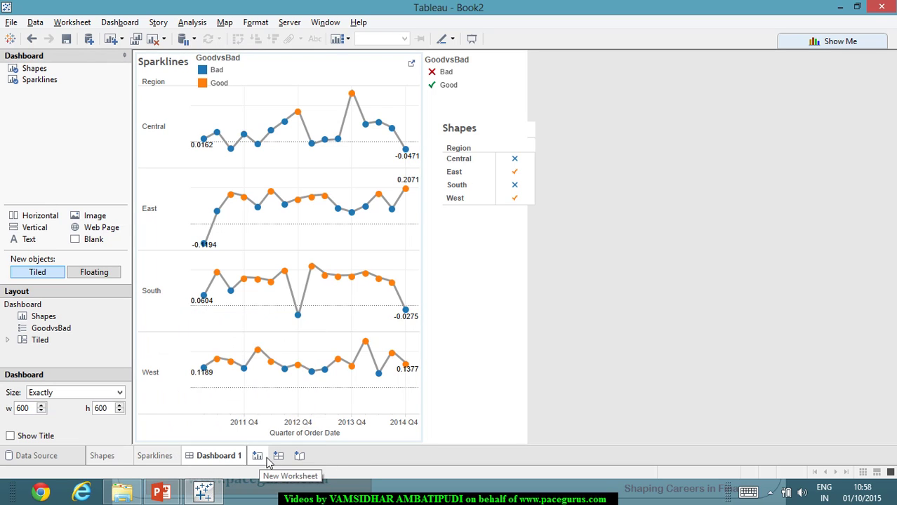
click(266, 460)
right_click(261, 456)
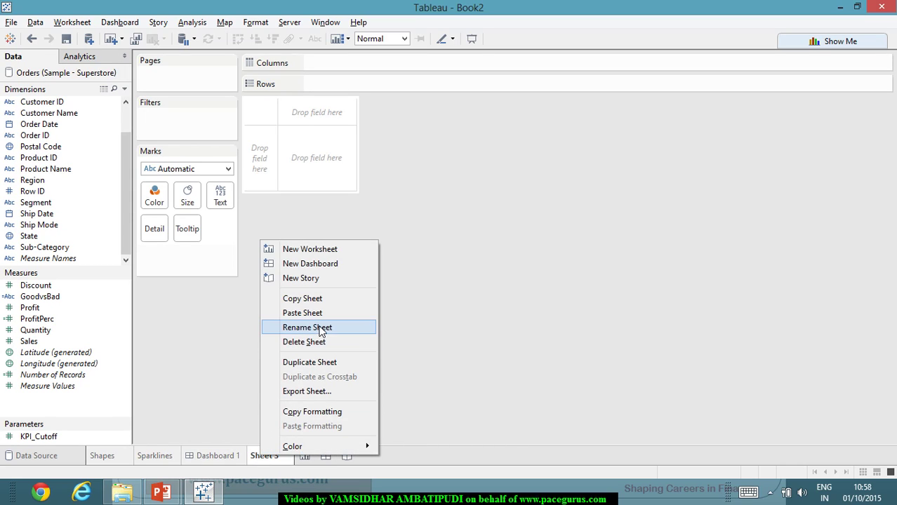
click(321, 328)
text(Ge)
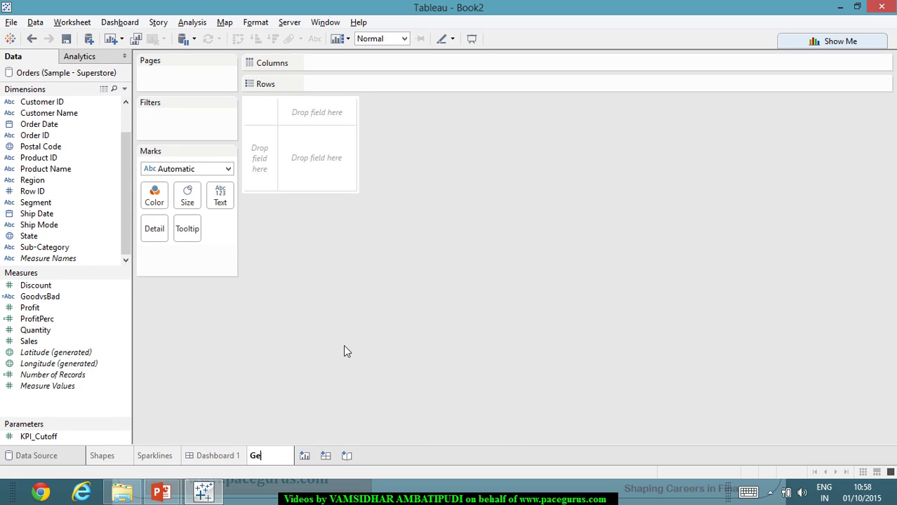
text(ography)
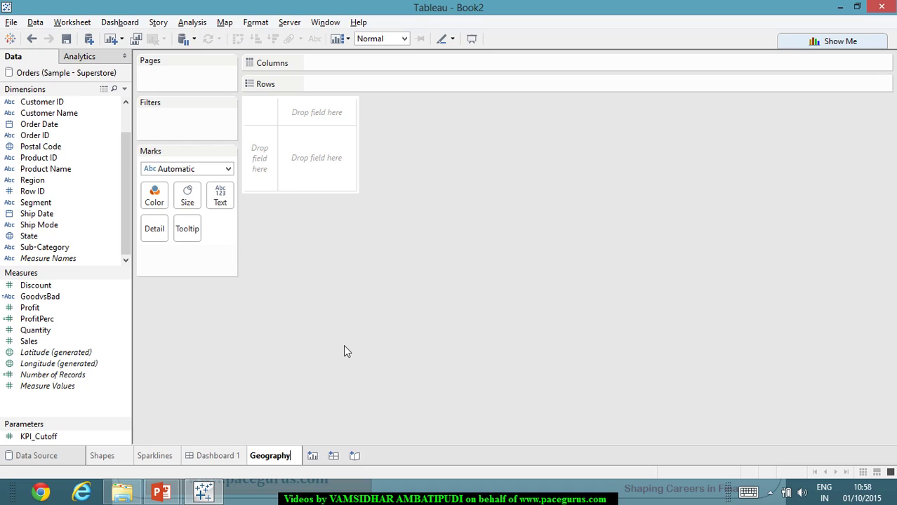
key(Return)
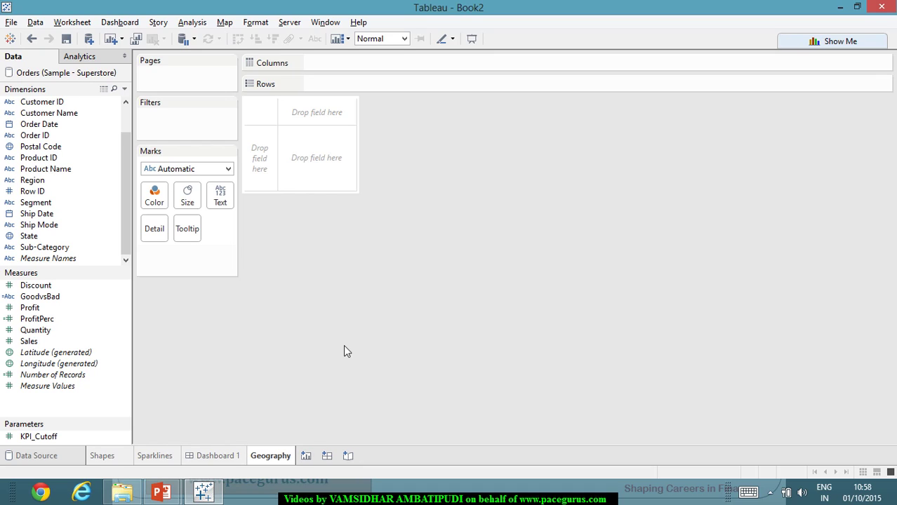
- Map the State field on the Geography sheet and color it by GoodvsBad
click(52, 238)
double_click(54, 242)
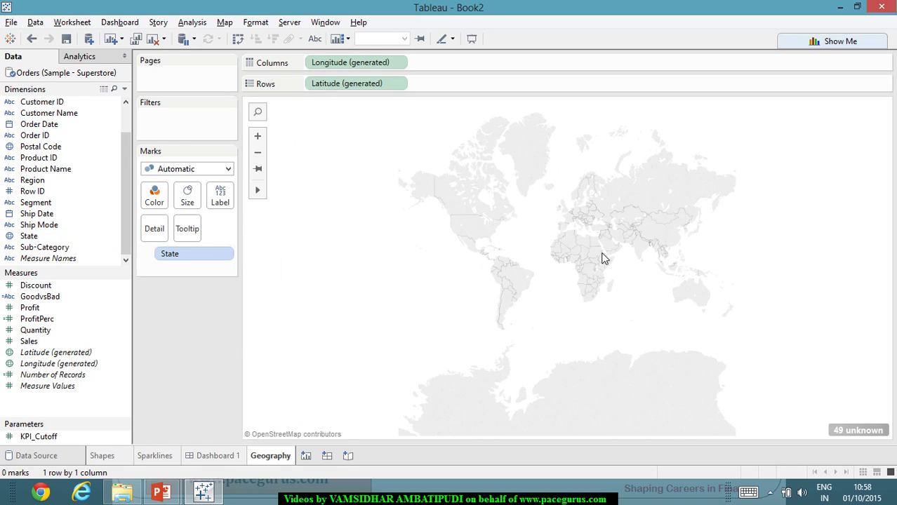
click(397, 63)
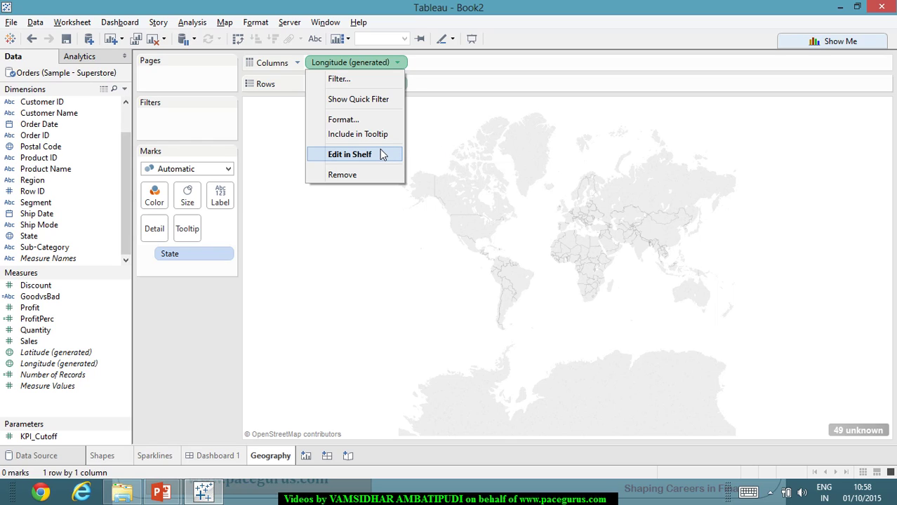
click(477, 151)
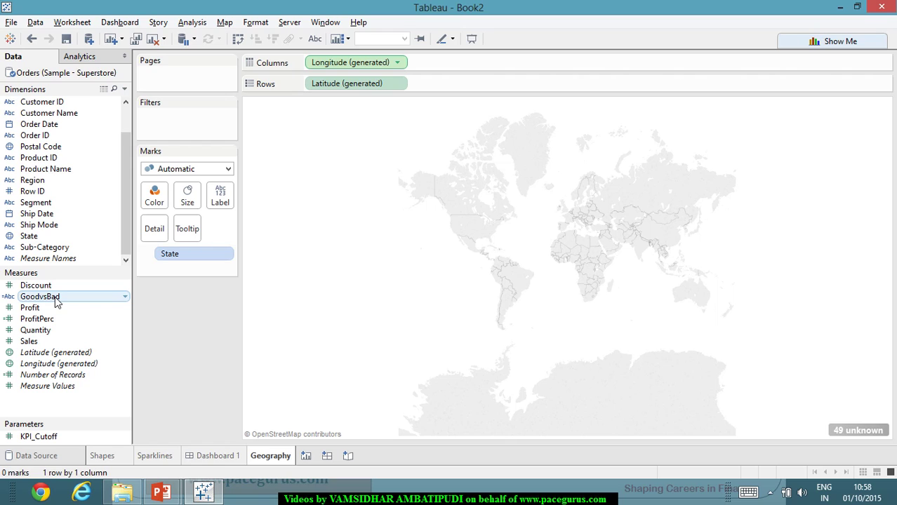
drag(56, 301, 156, 200)
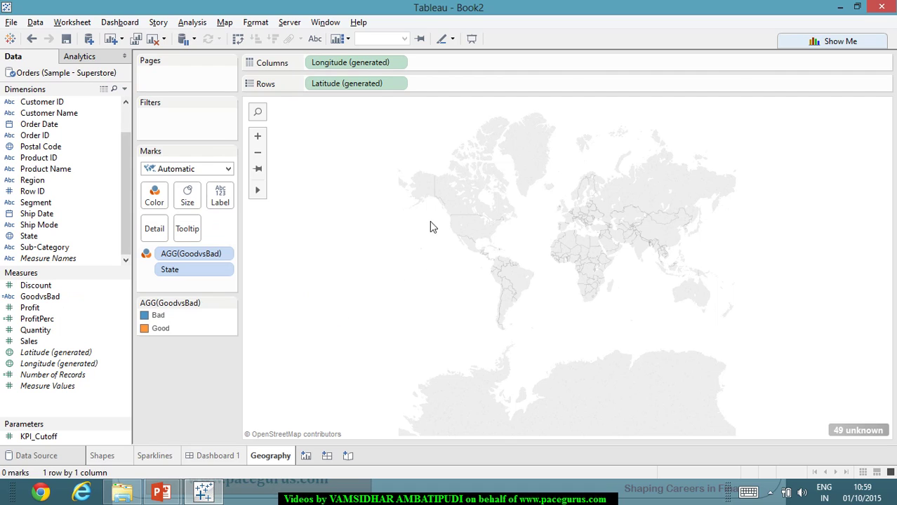
click(398, 65)
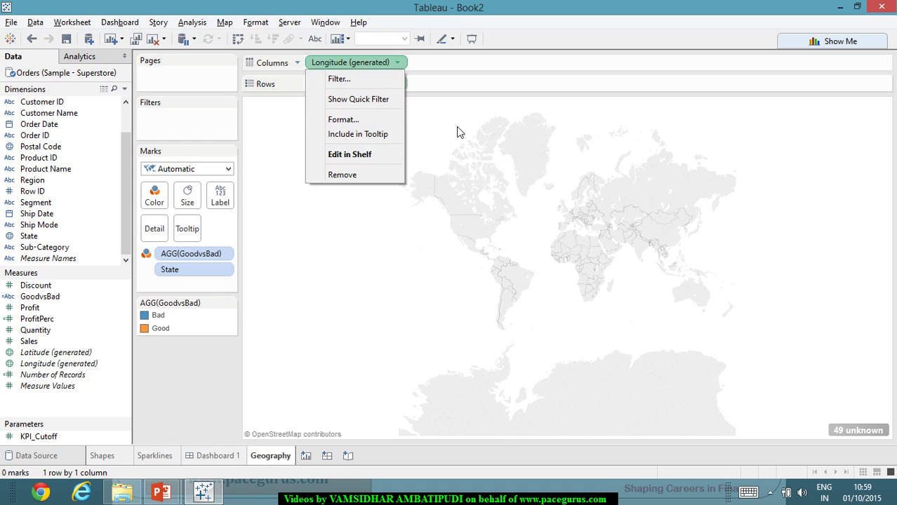
click(495, 226)
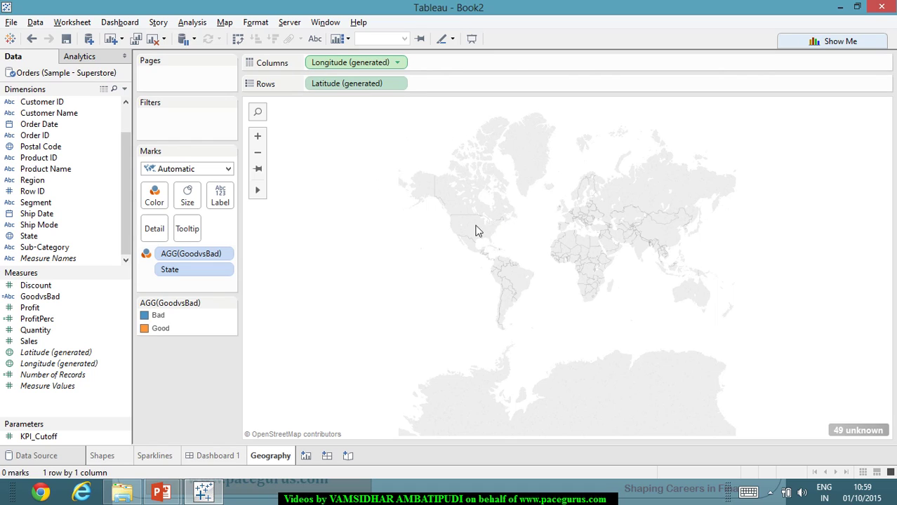
click(223, 272)
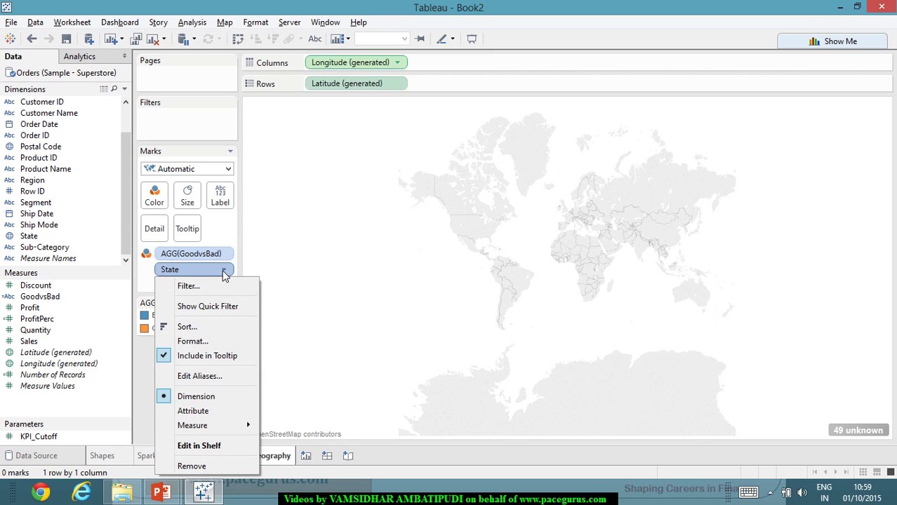
click(223, 273)
click(397, 85)
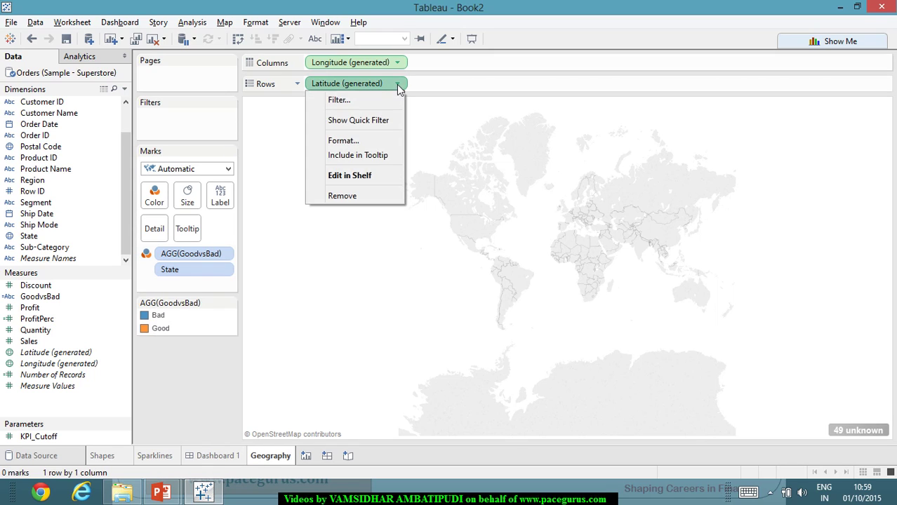
click(383, 106)
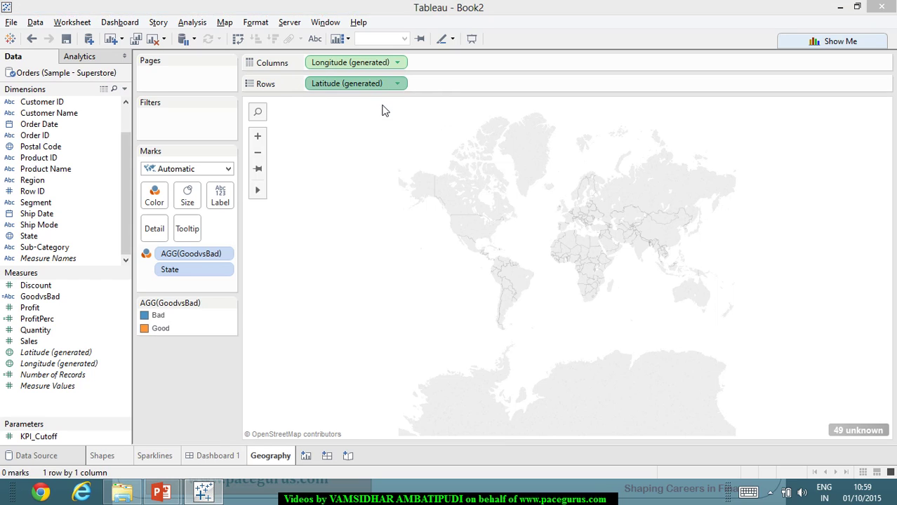
click(607, 130)
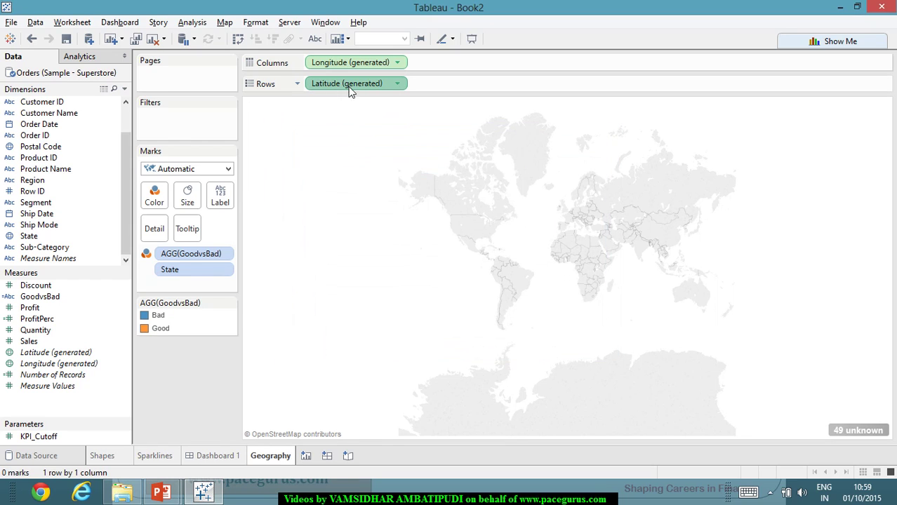
click(397, 83)
click(382, 175)
key(Return)
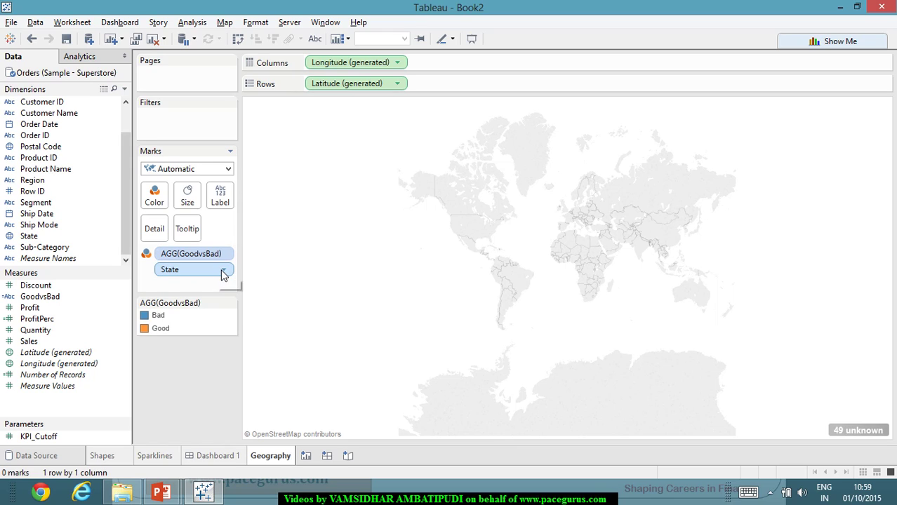
click(223, 272)
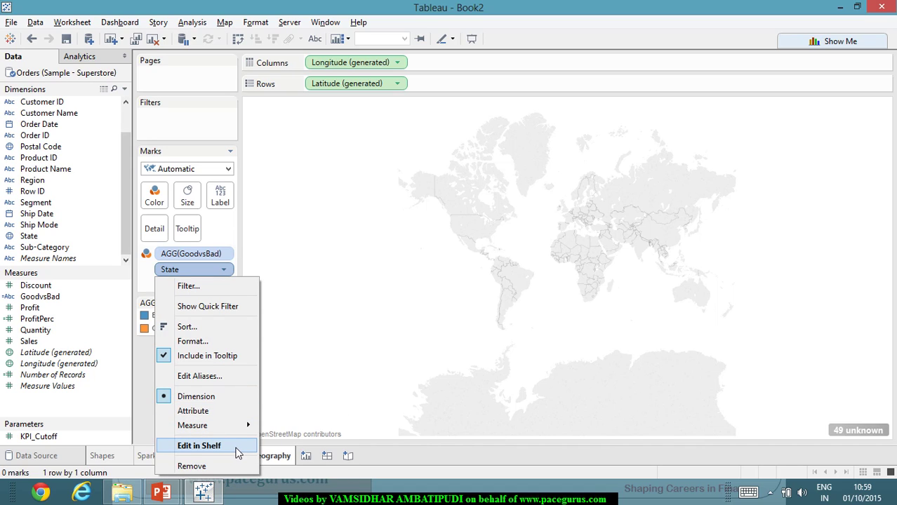
click(544, 357)
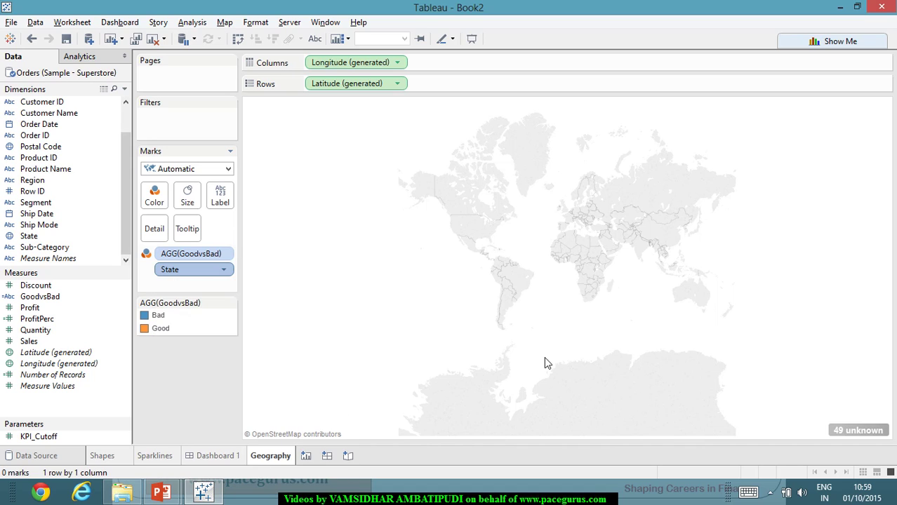
click(397, 63)
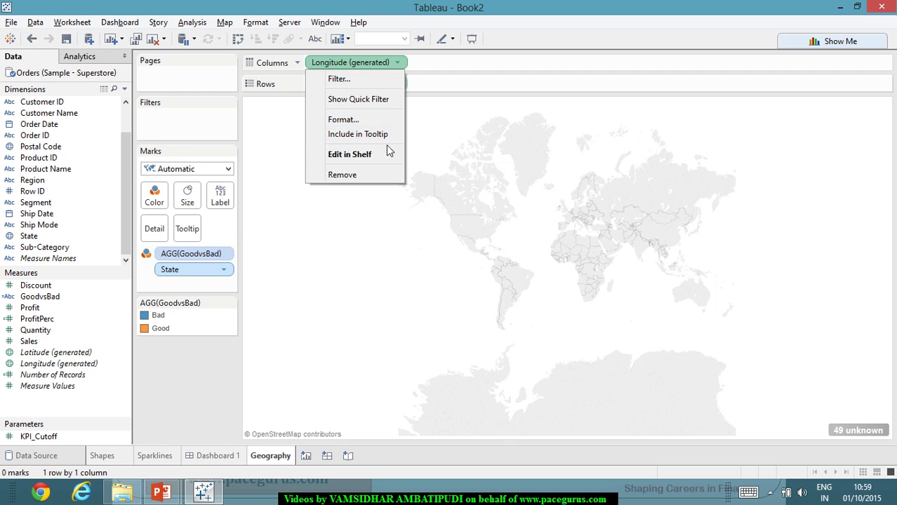
click(477, 187)
scroll(463, 181, up, 3)
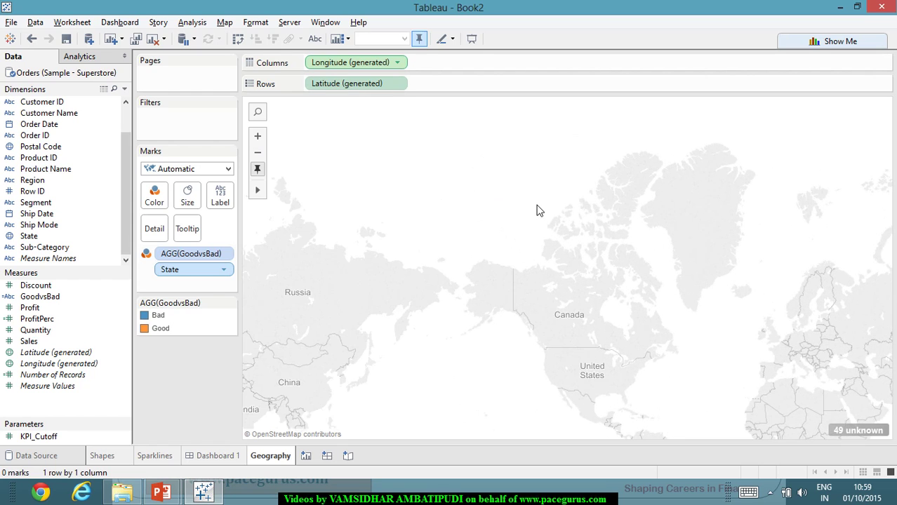
drag(535, 206, 448, 176)
click(398, 85)
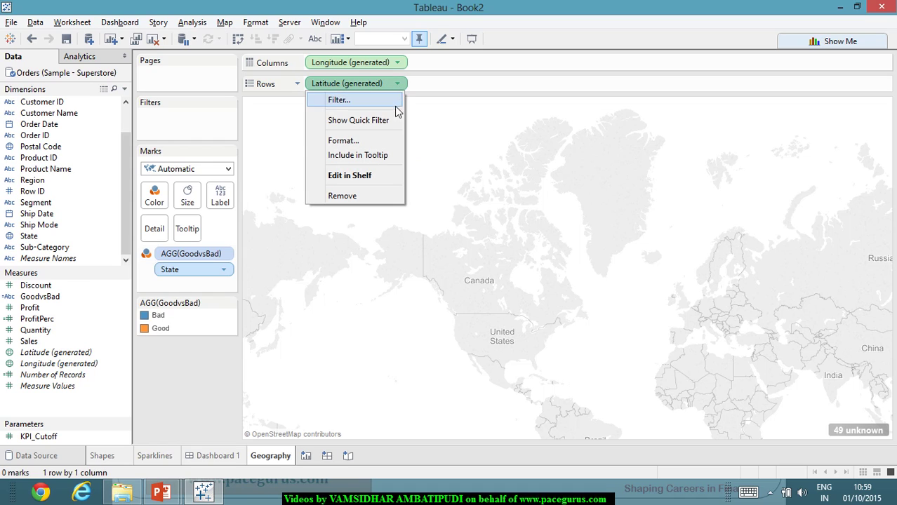
click(393, 144)
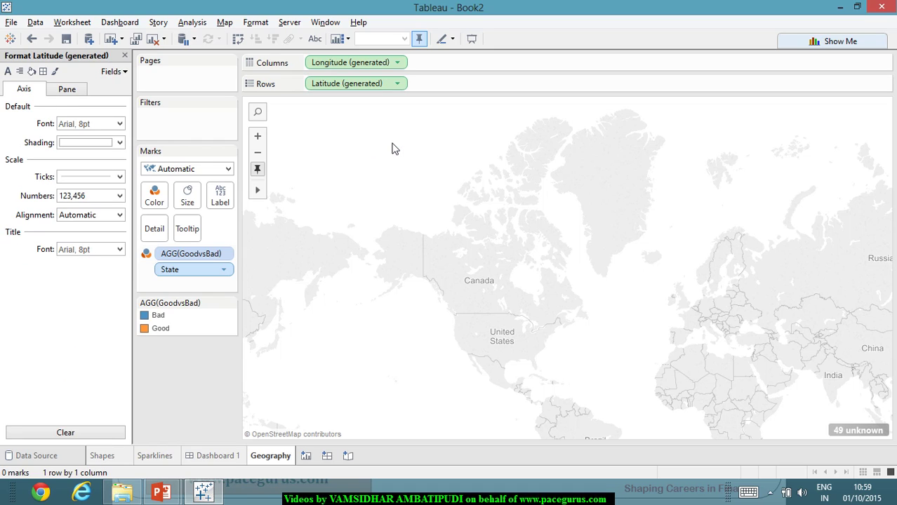
click(125, 55)
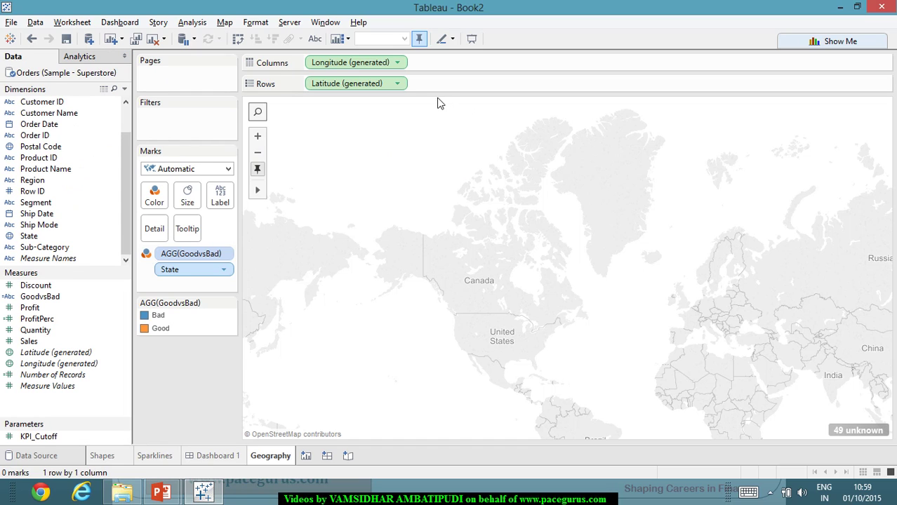
right_click(474, 198)
click(784, 140)
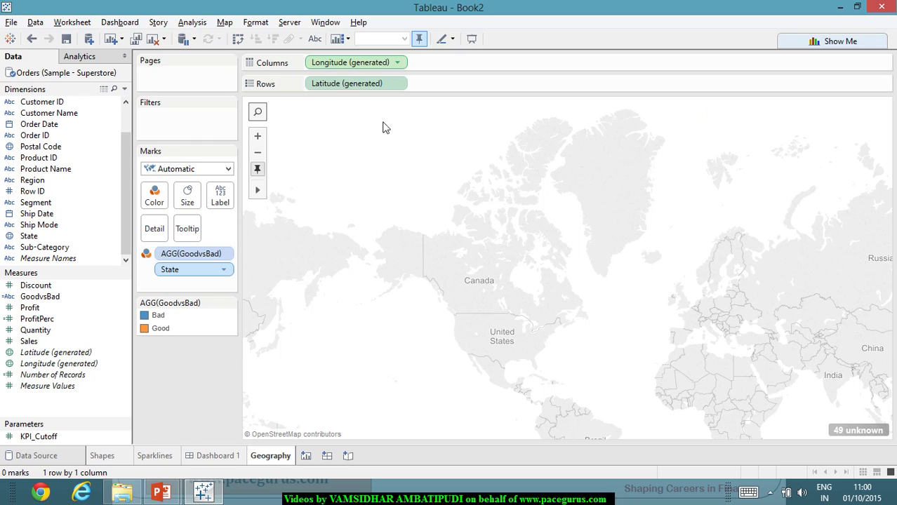
click(400, 64)
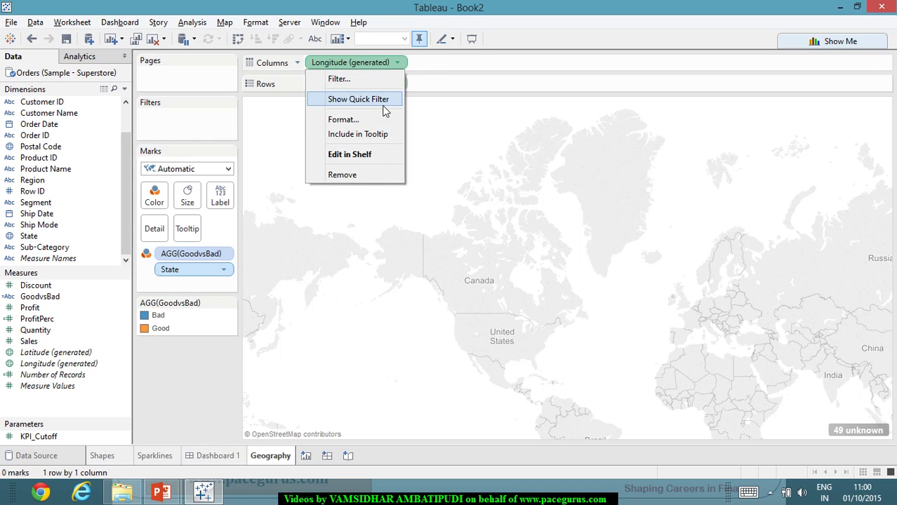
click(314, 296)
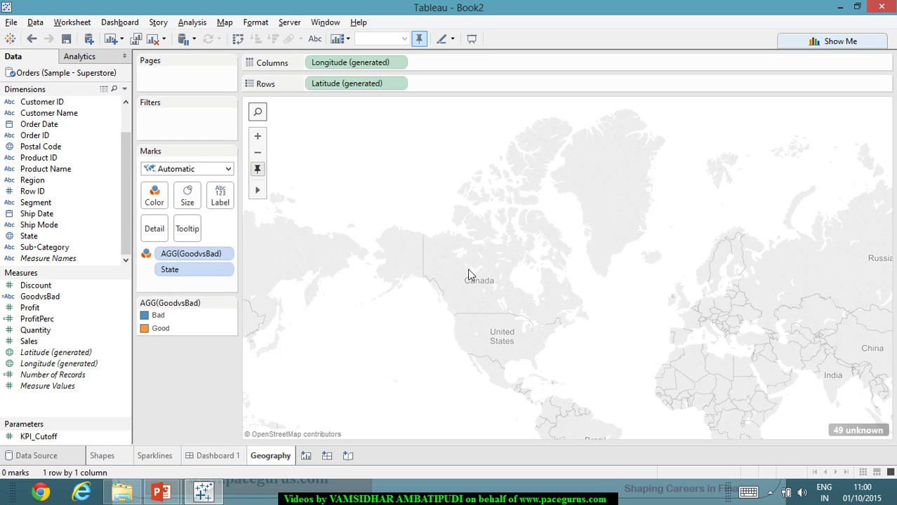
- Change the Geography view to a symbol map of the states
click(859, 40)
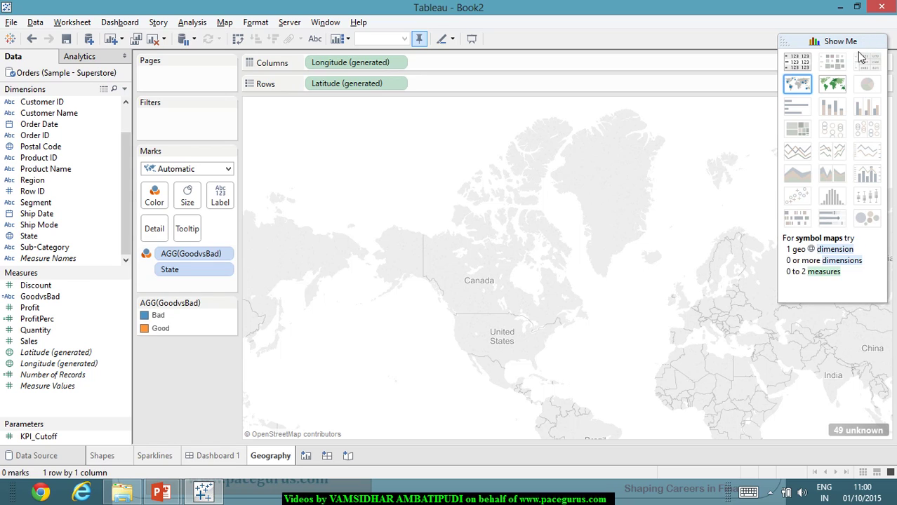
click(809, 85)
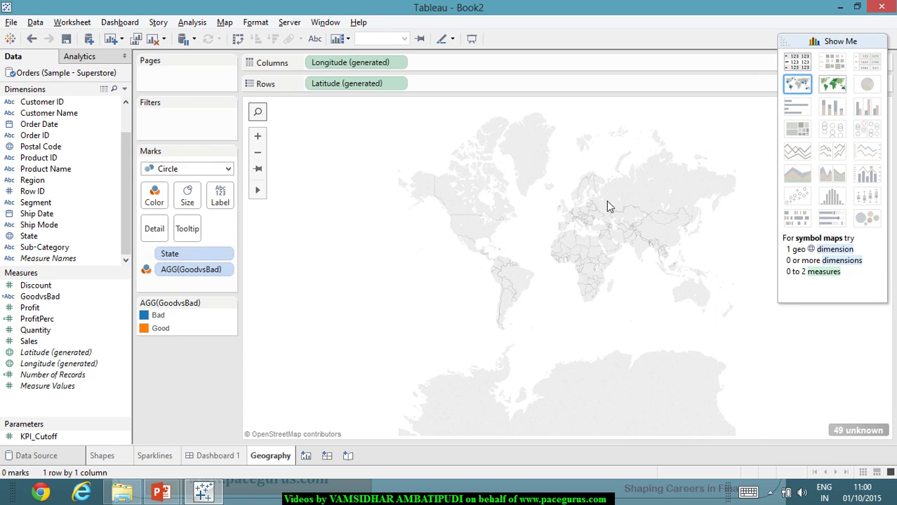
- Edit the map's locations so that the State values use United States as the fixed country
right_click(547, 192)
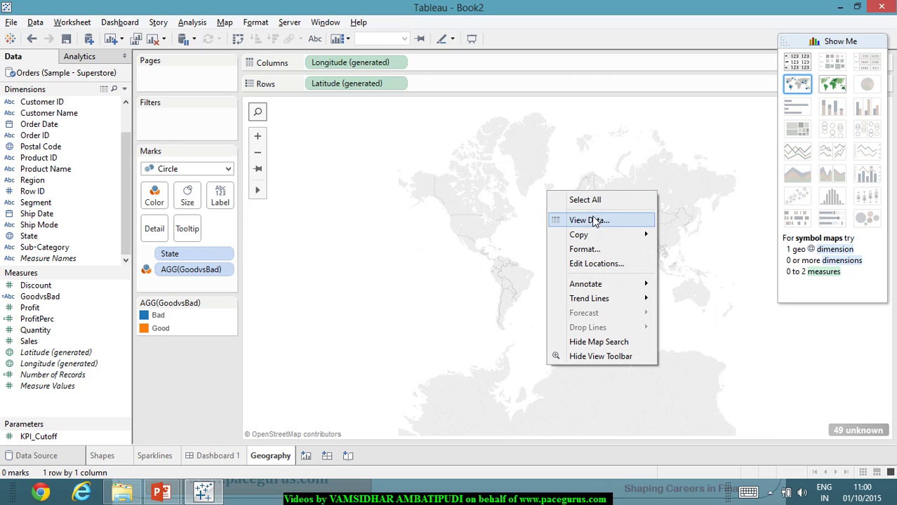
click(609, 270)
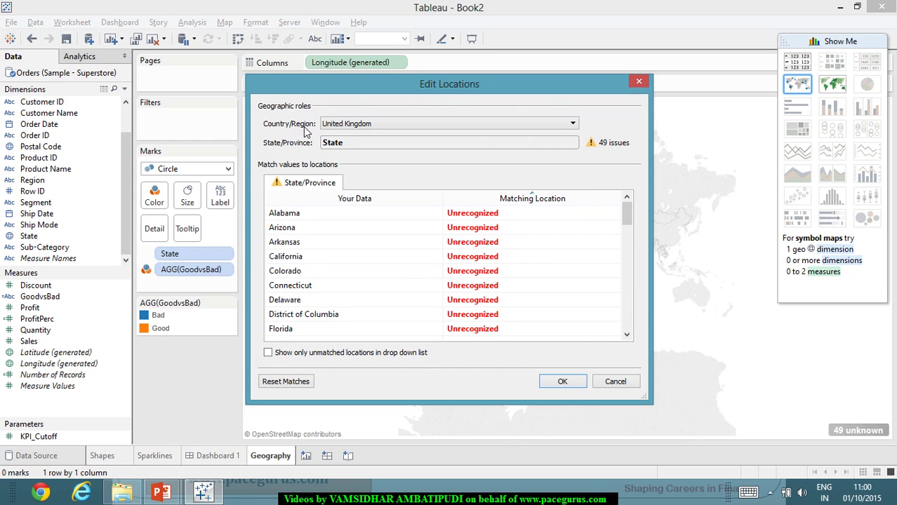
click(365, 127)
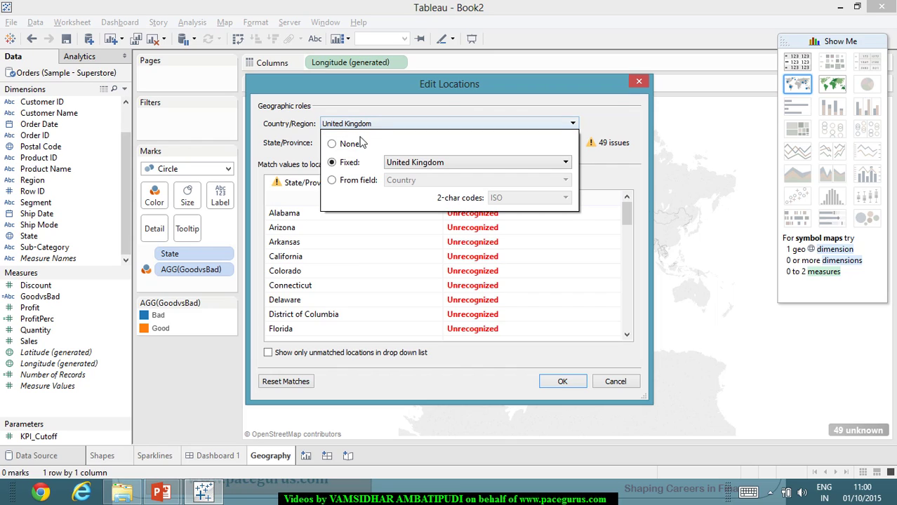
click(469, 165)
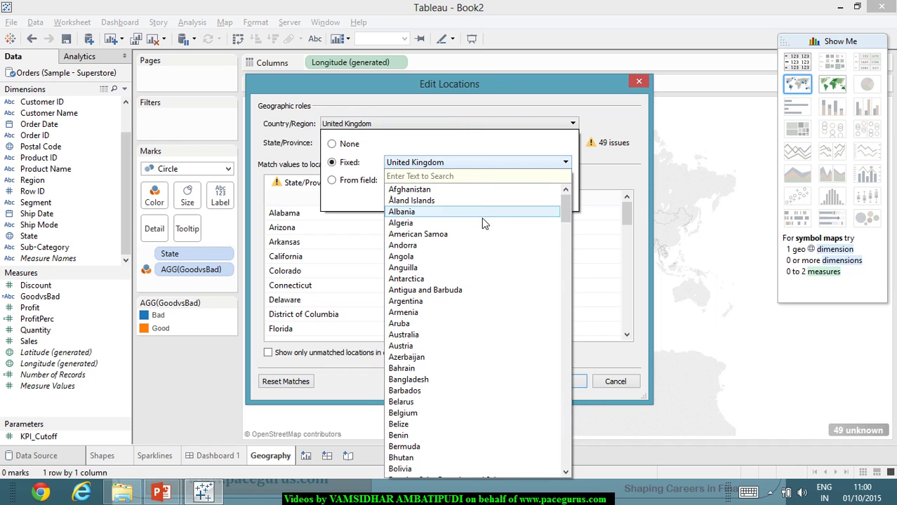
scroll(483, 223, down, 20)
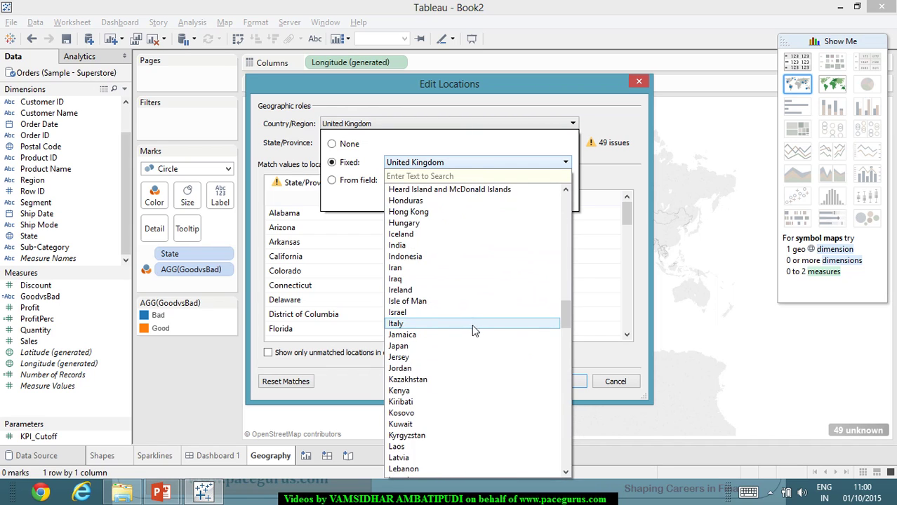
scroll(477, 330, down, 16)
scroll(491, 365, down, 14)
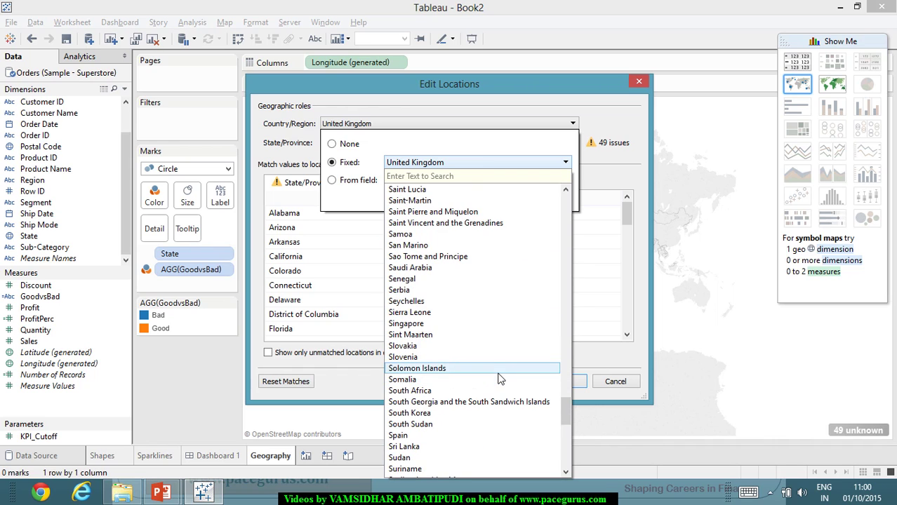
scroll(500, 379, down, 12)
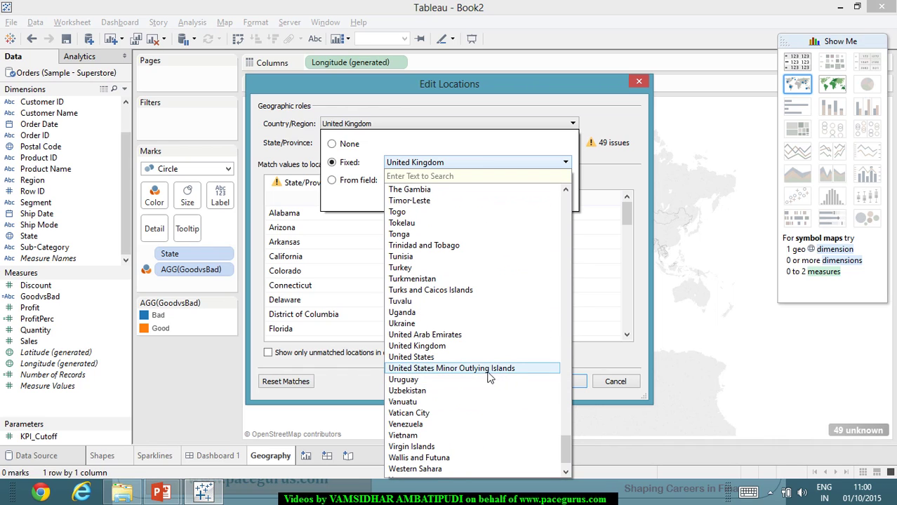
click(484, 358)
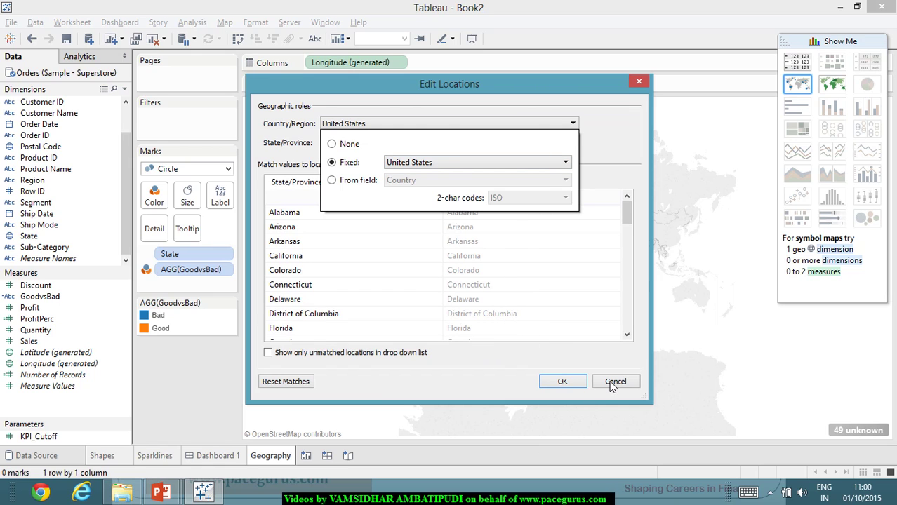
click(562, 382)
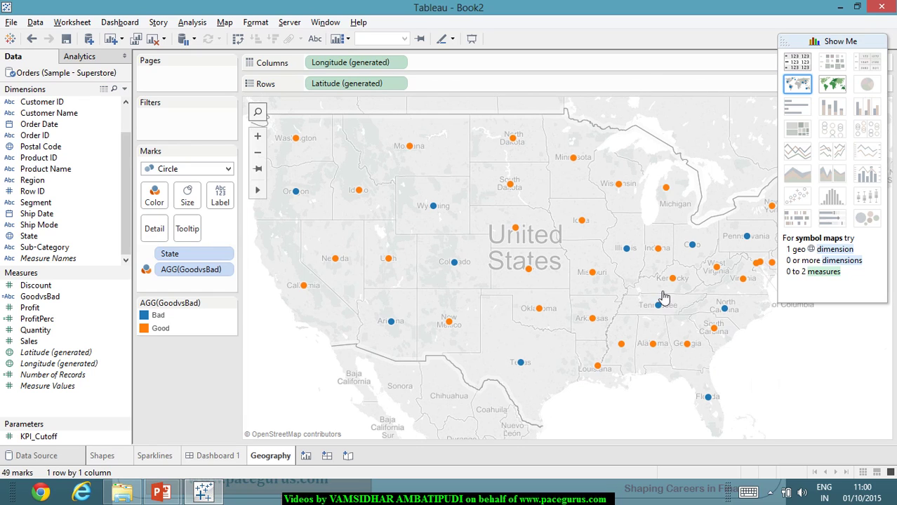
- Change the Geography view to a filled map and hide the chart type suggestions
click(839, 87)
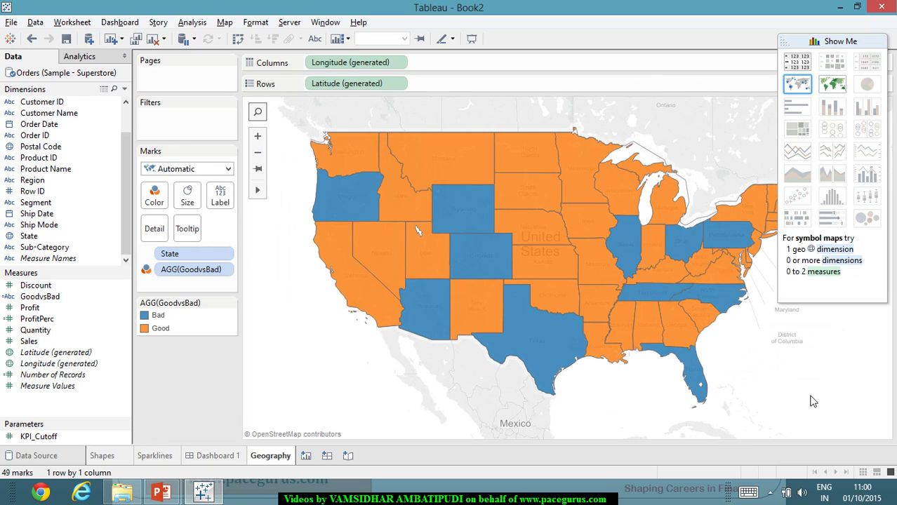
mouse_move(344, 206)
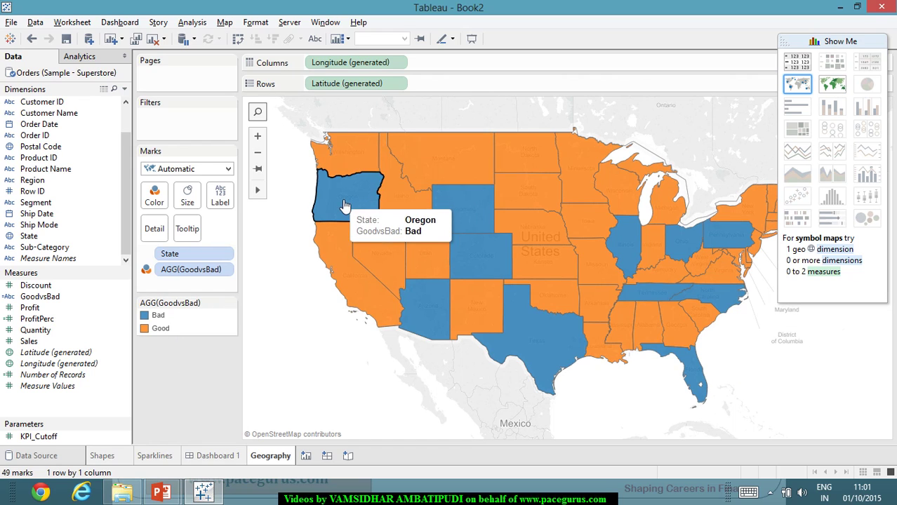
click(869, 44)
mouse_move(405, 240)
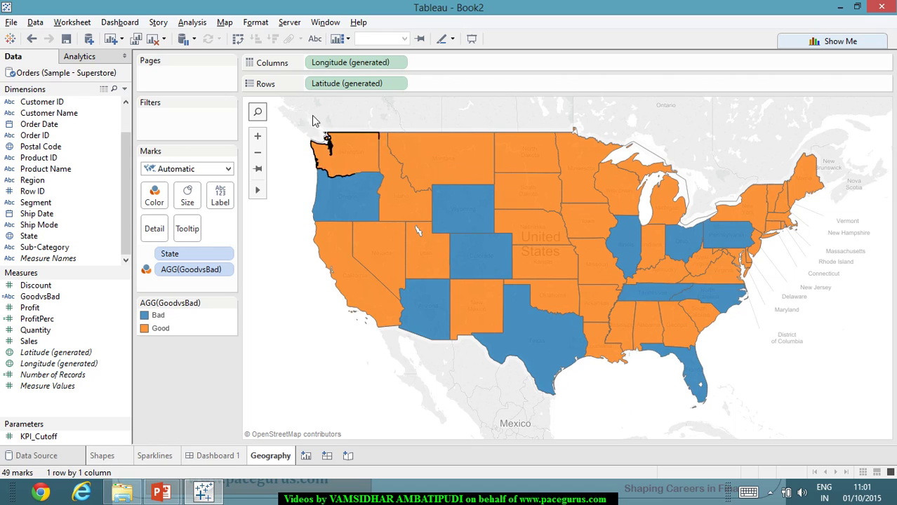
- Set the background washout of the Geography map to 100% in the map options and close them
click(226, 23)
mouse_move(270, 68)
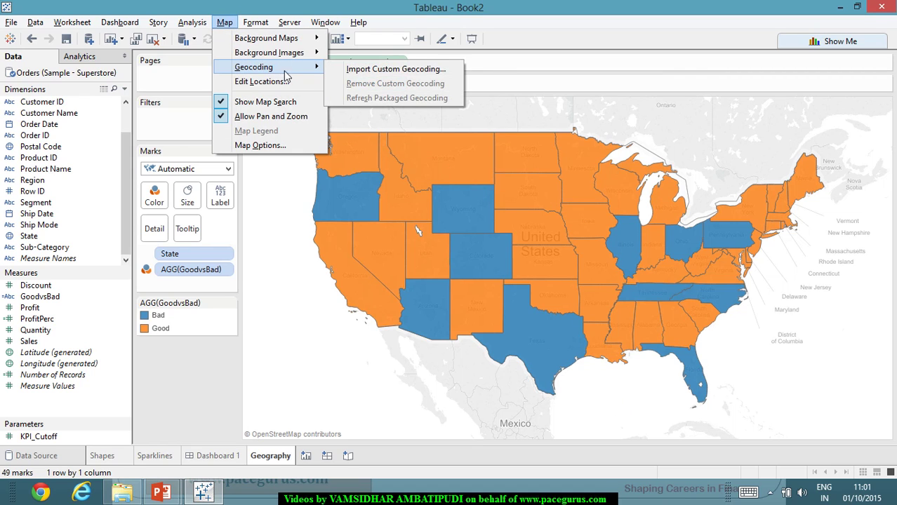
click(309, 148)
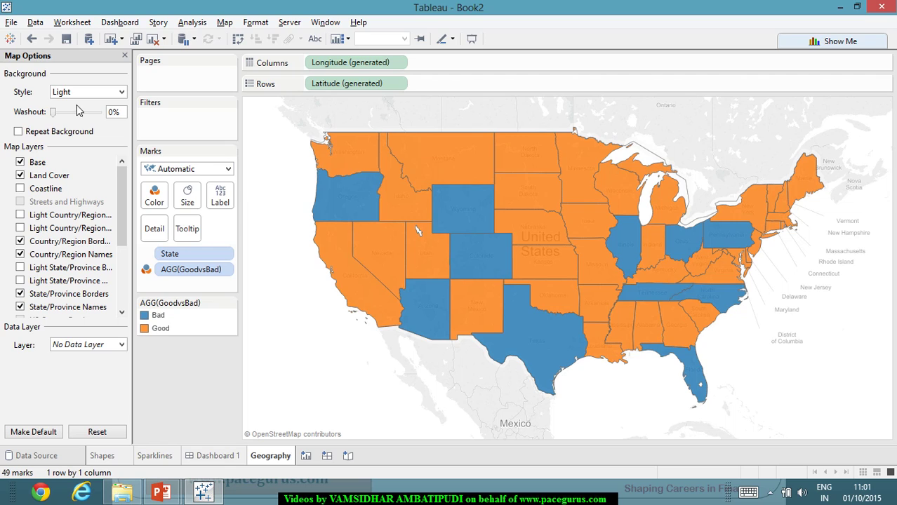
drag(53, 113, 103, 114)
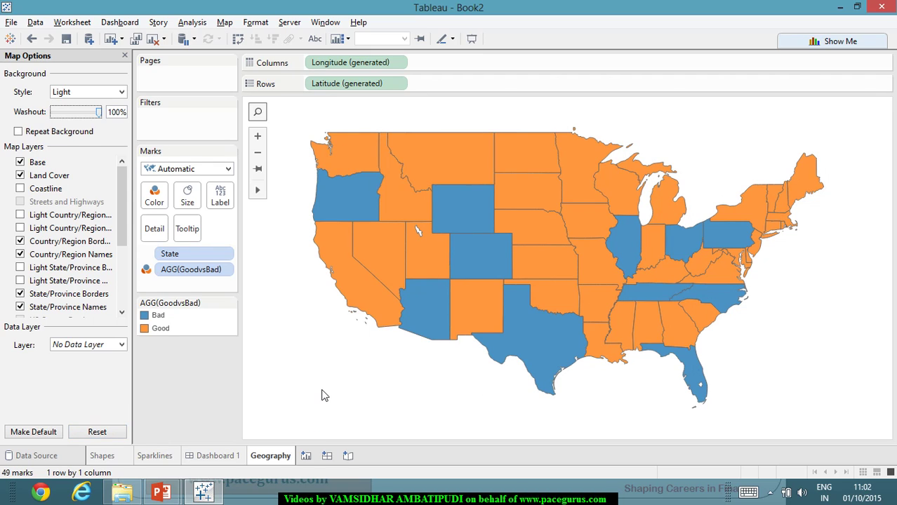
click(125, 56)
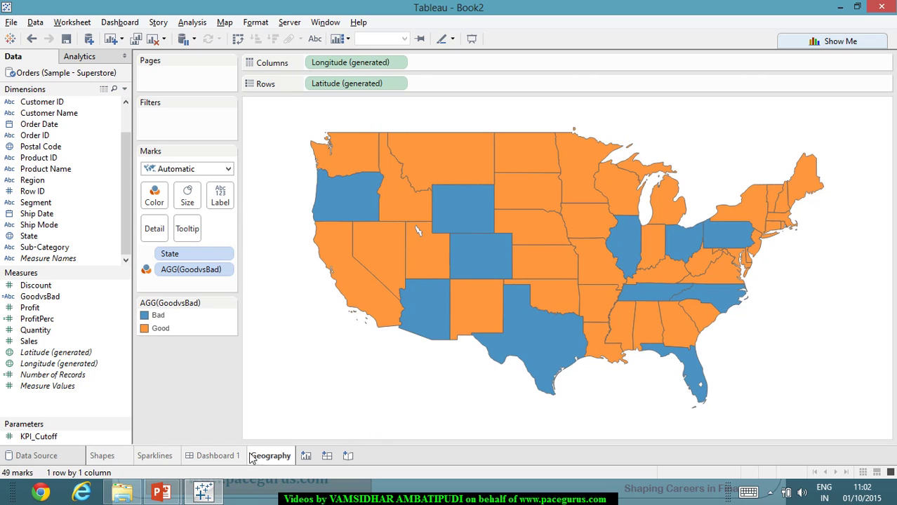
- Duplicate the Dashboard 1 sheet
click(216, 457)
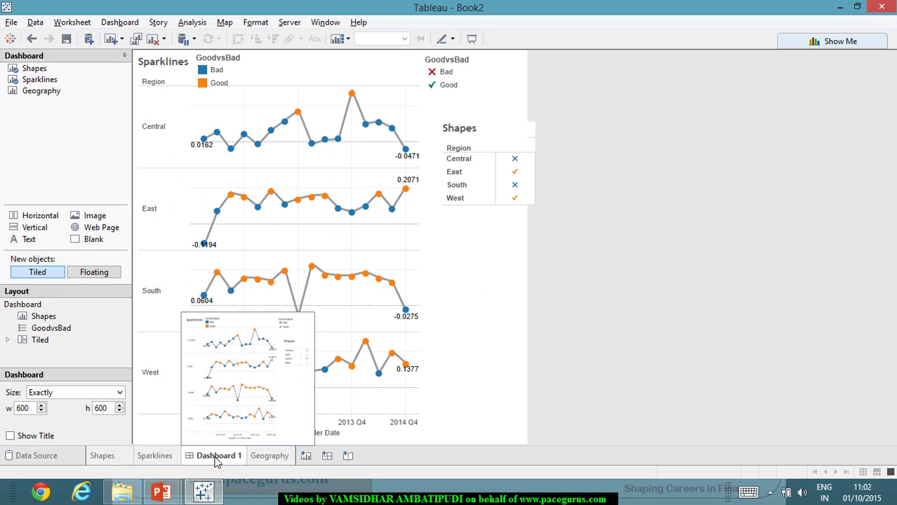
right_click(216, 457)
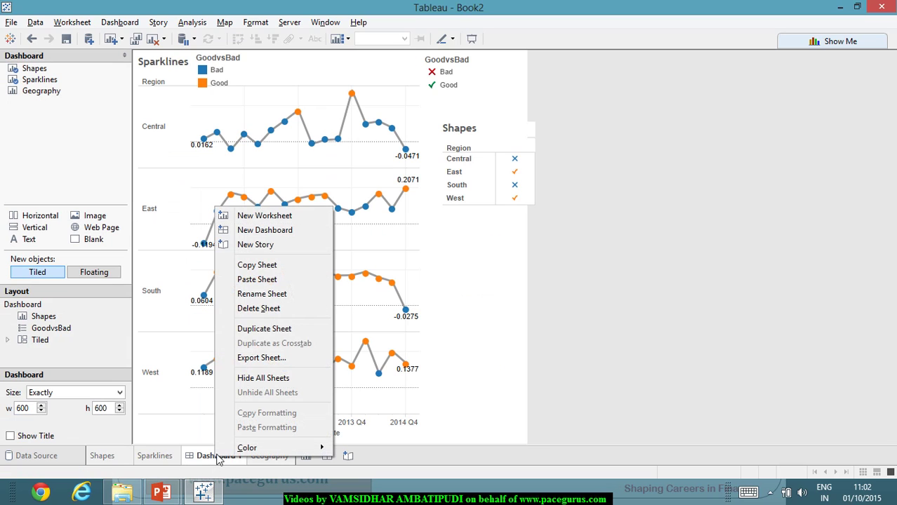
click(307, 331)
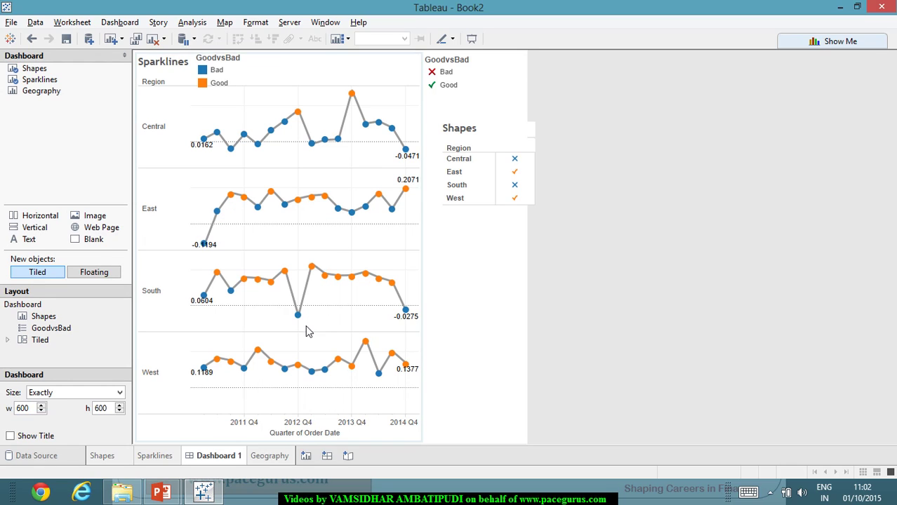
right_click(306, 455)
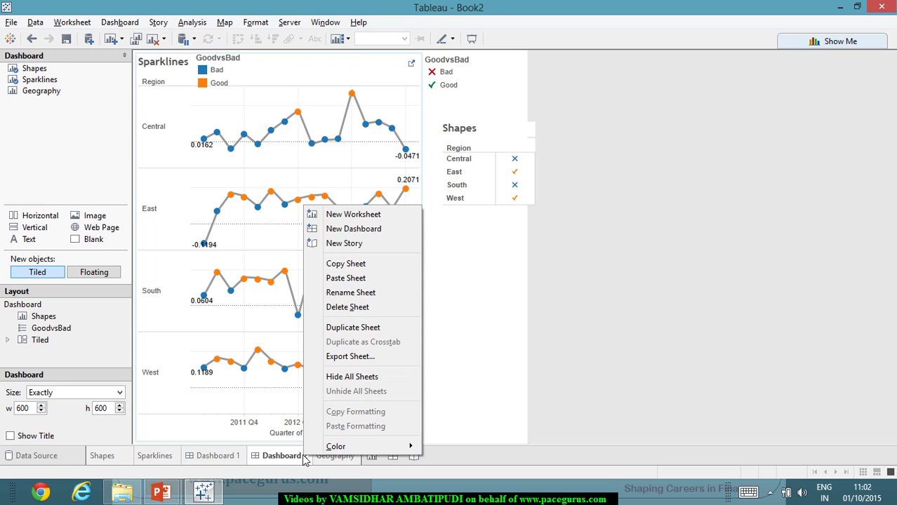
click(470, 313)
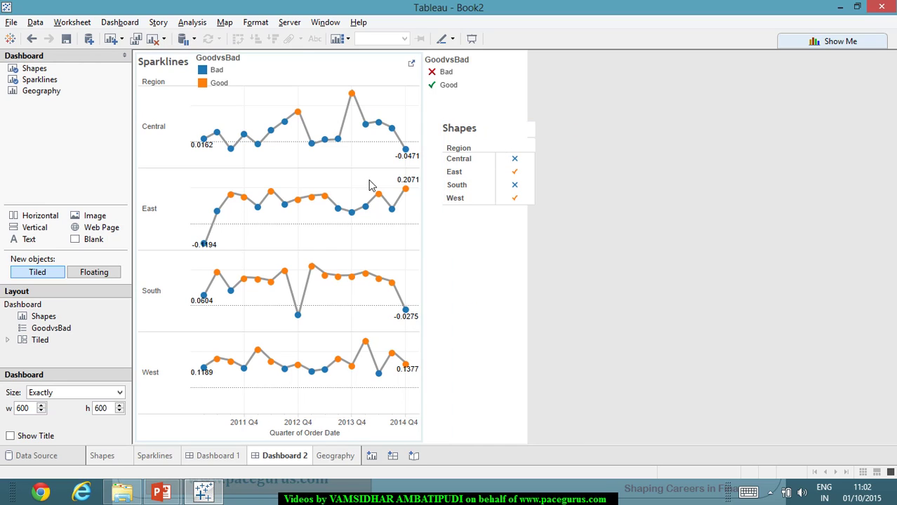
- Narrow the Sparklines view on the duplicated dashboard and move the floating Shapes view beside it at x 357, y 77
click(414, 207)
drag(431, 223, 355, 223)
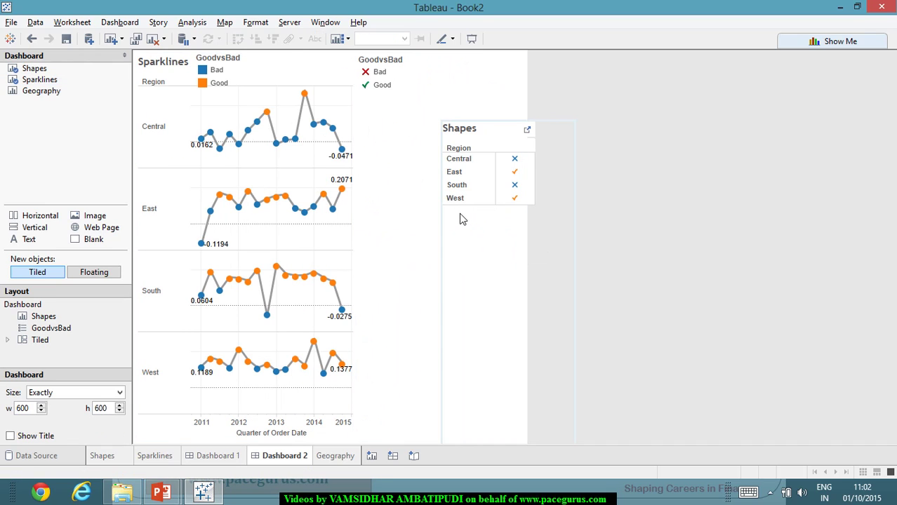
click(493, 128)
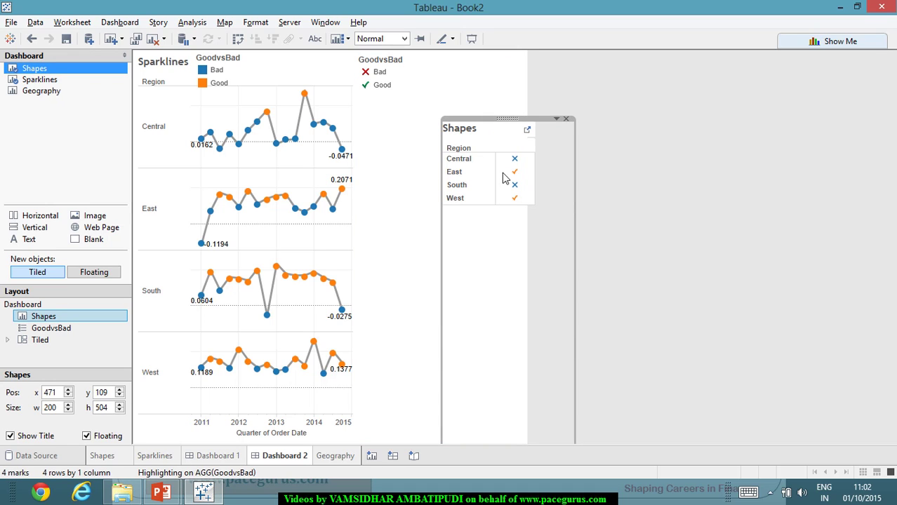
drag(507, 119, 182, 96)
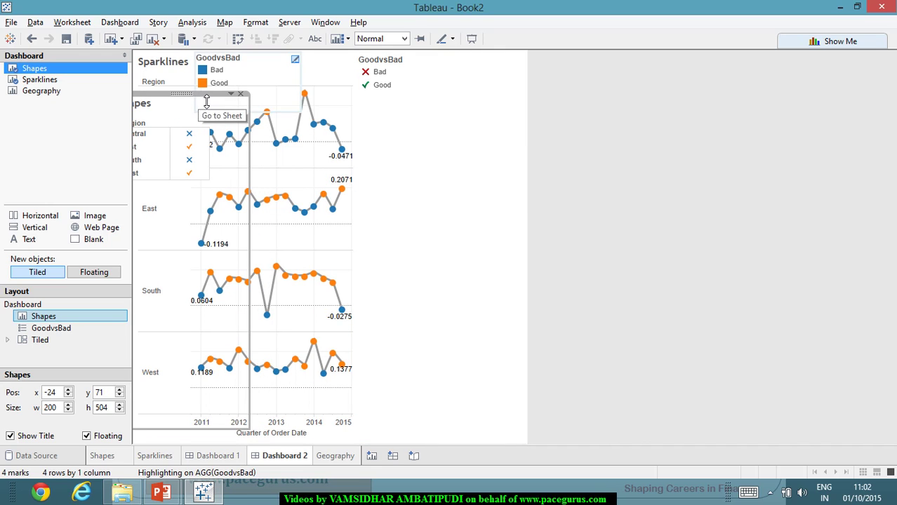
drag(224, 97, 444, 105)
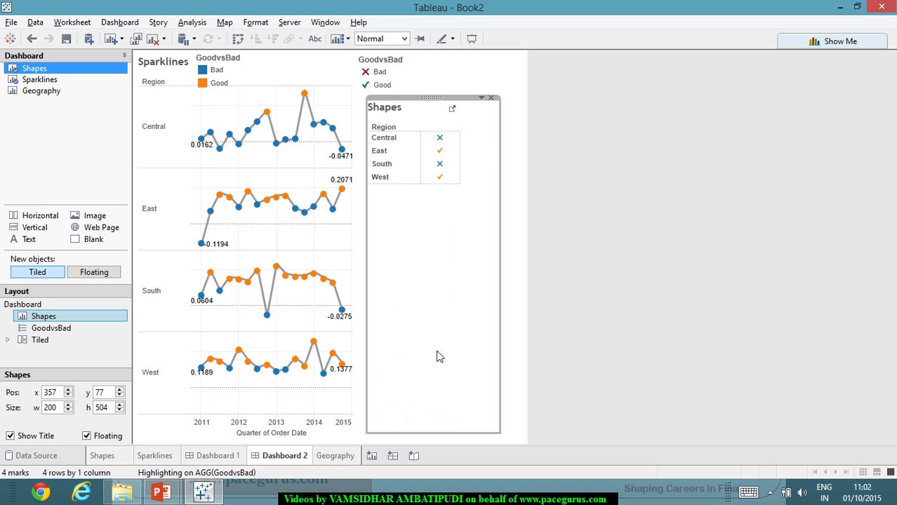
- Stretch the Shapes rows to fill the view's height and move the view over the sparklines' region labels at x -6, y 53
mouse_move(434, 186)
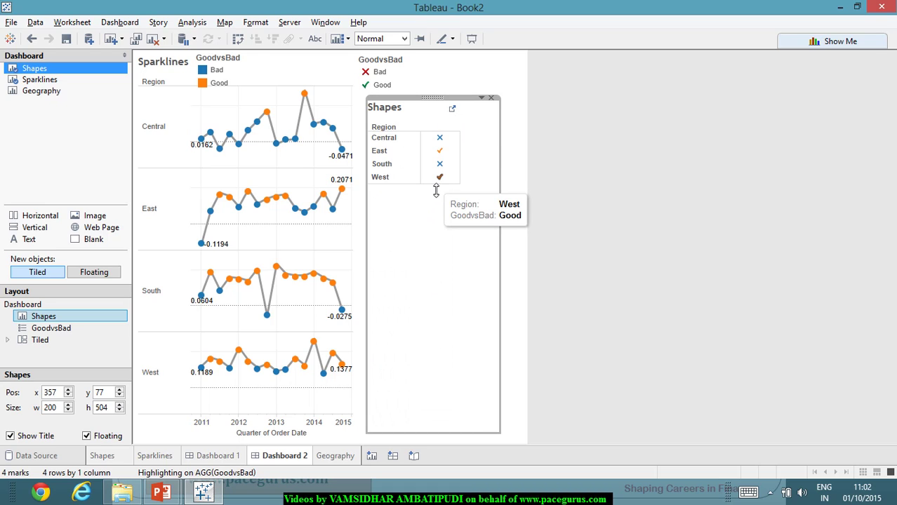
drag(437, 429, 437, 428)
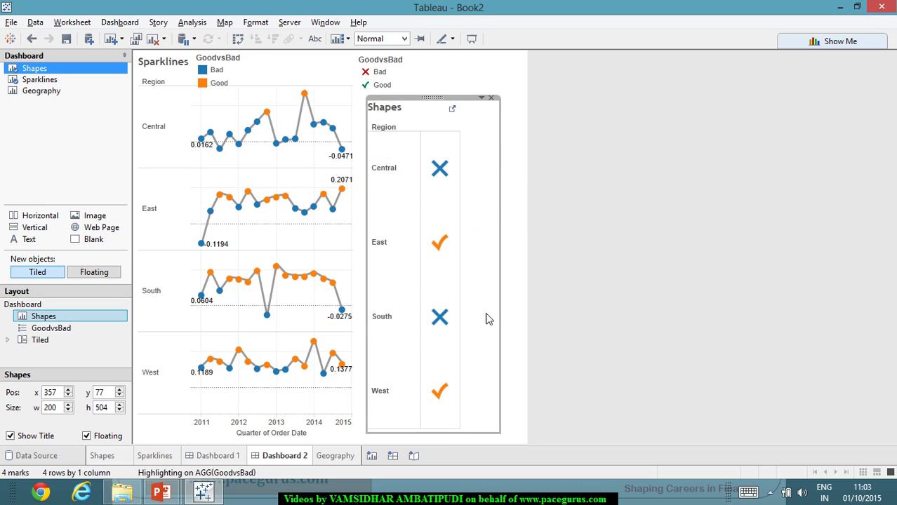
mouse_move(438, 108)
mouse_down()
mouse_move(251, 127)
mouse_move(176, 104)
mouse_move(186, 100)
mouse_move(211, 123)
mouse_move(180, 87)
mouse_up()
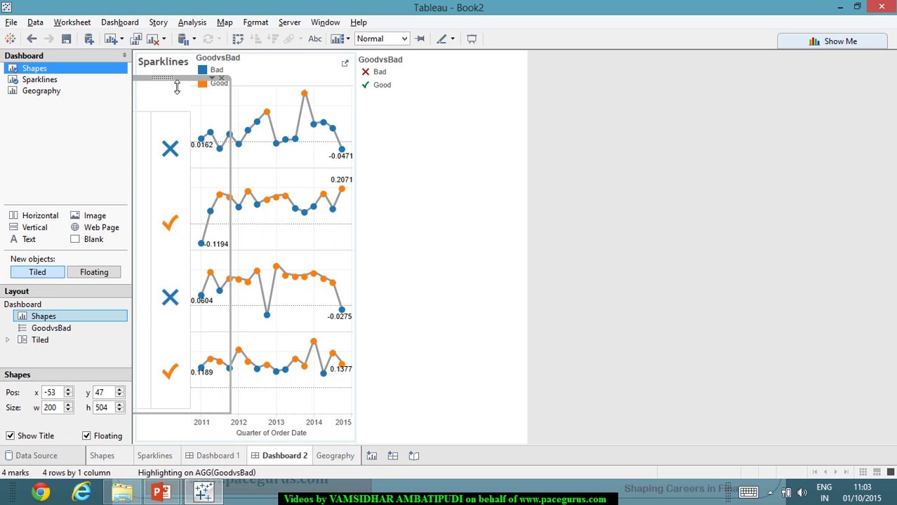
drag(176, 85, 467, 106)
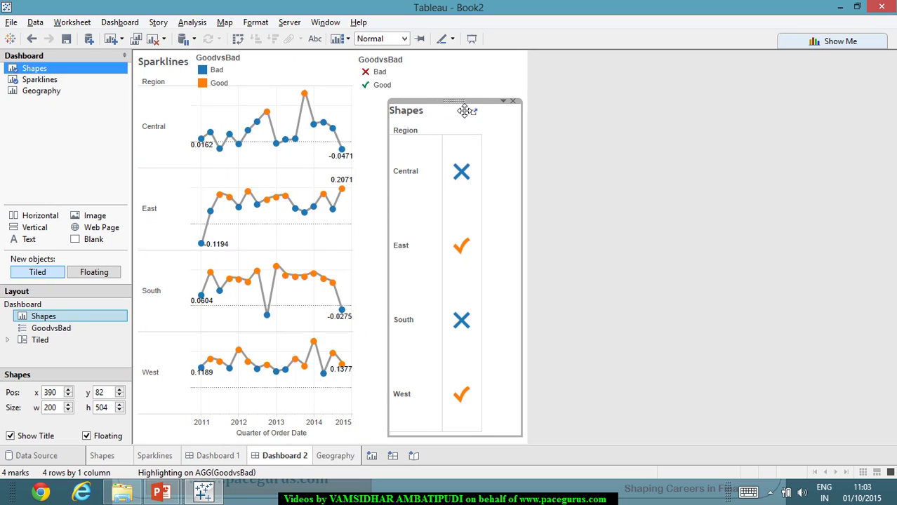
drag(458, 109, 205, 90)
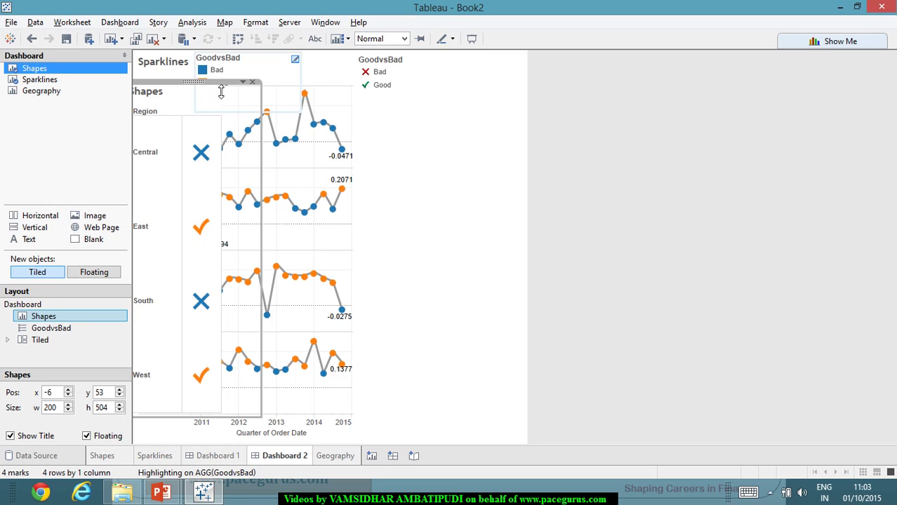
- Hide the title of the floating Shapes view
click(471, 228)
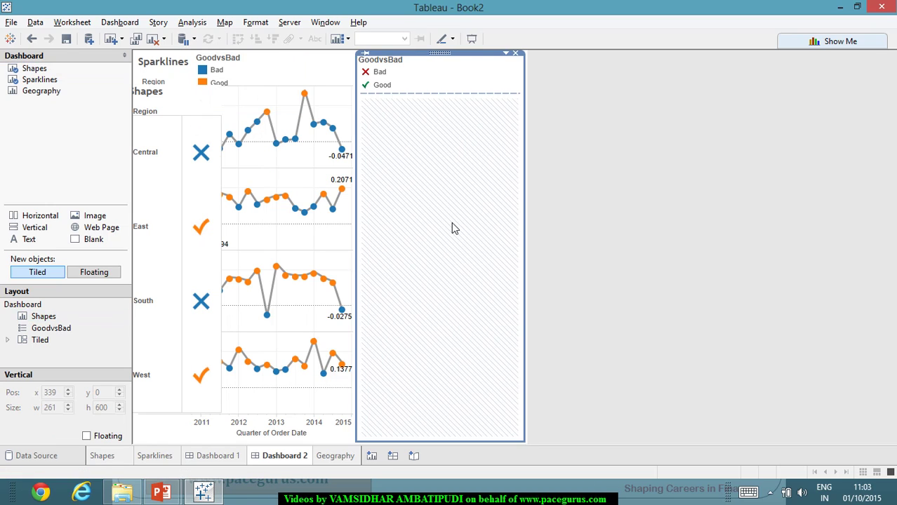
click(196, 90)
right_click(196, 94)
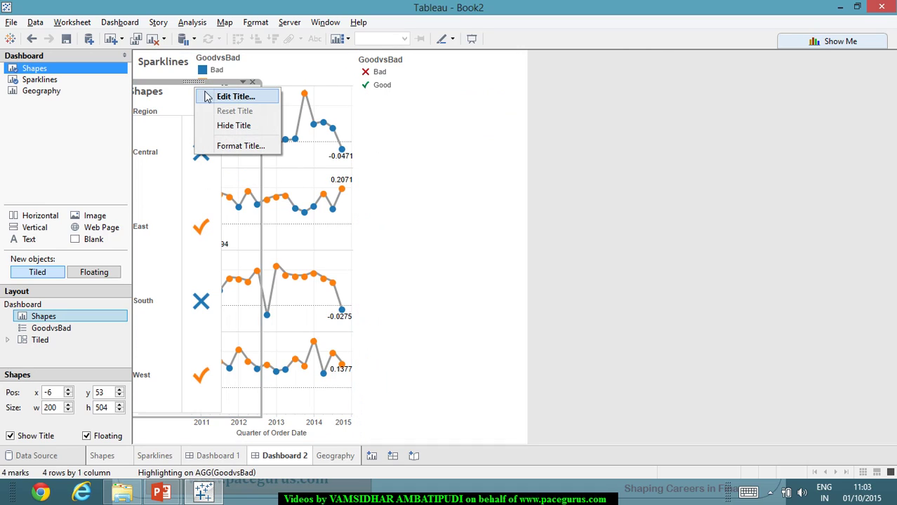
click(251, 127)
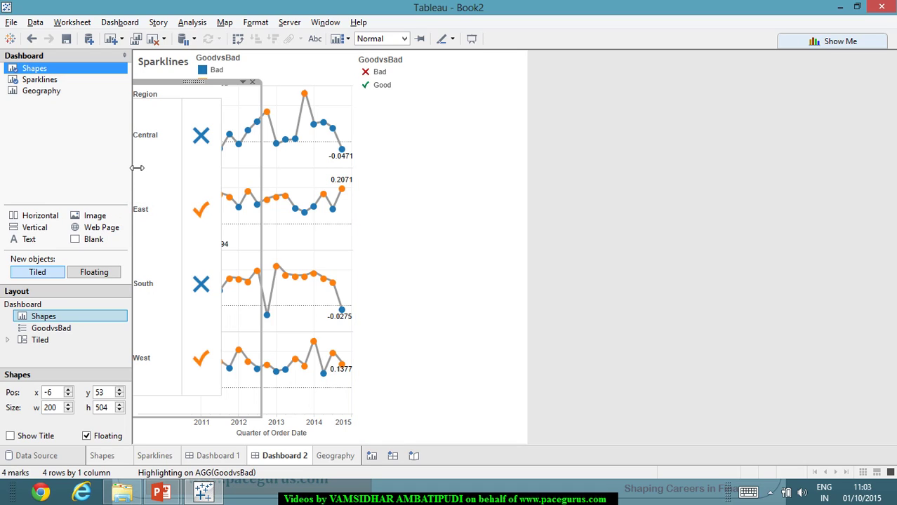
drag(130, 167, 110, 167)
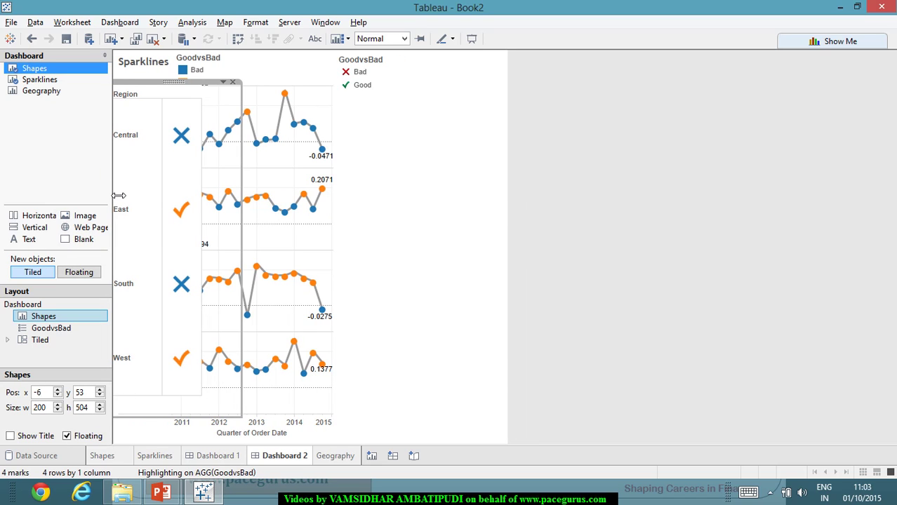
drag(118, 195, 139, 197)
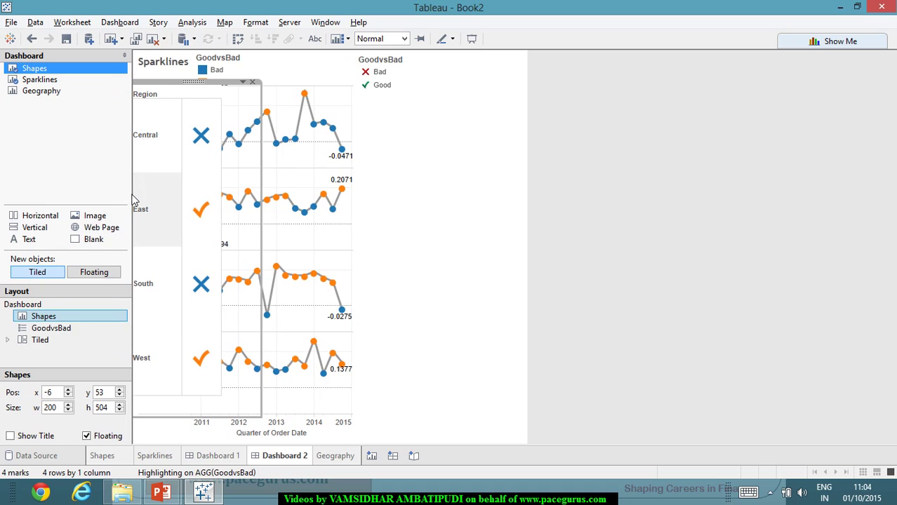
- Set the floating Shapes view's x position to 0
click(64, 396)
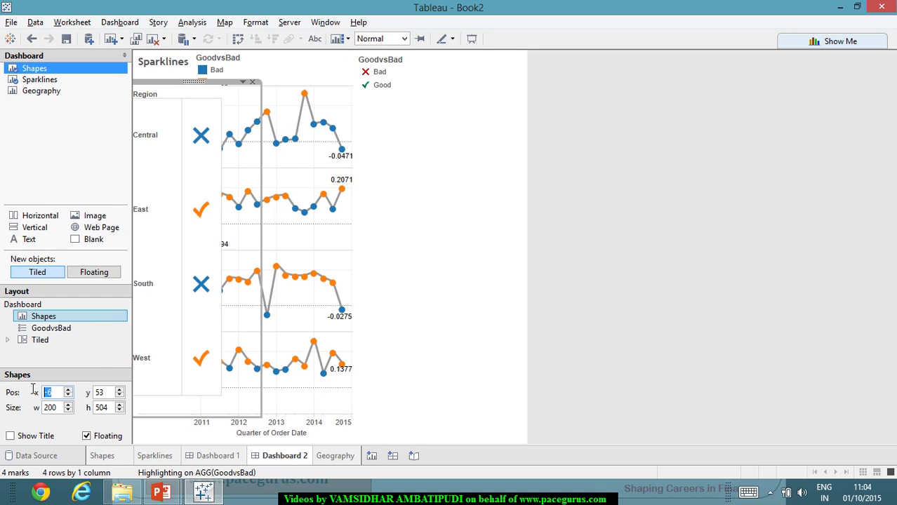
mouse_move(158, 469)
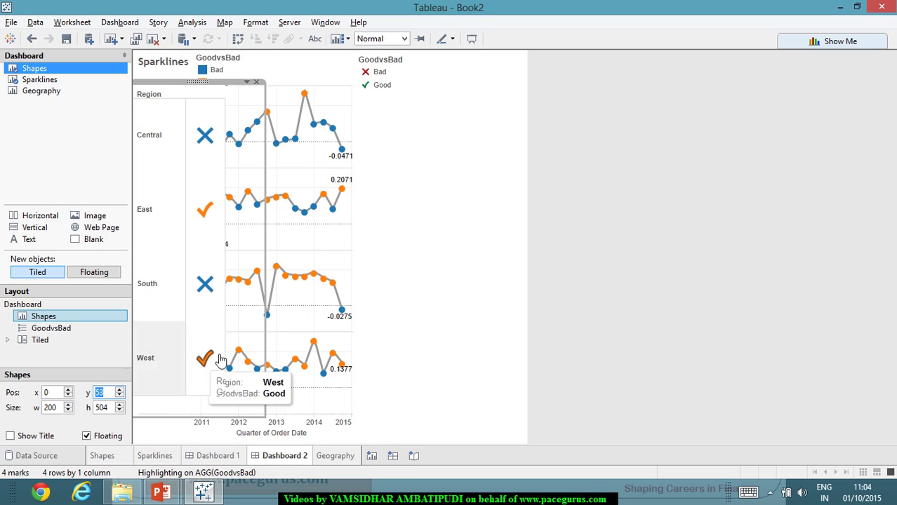
click(394, 320)
click(645, 316)
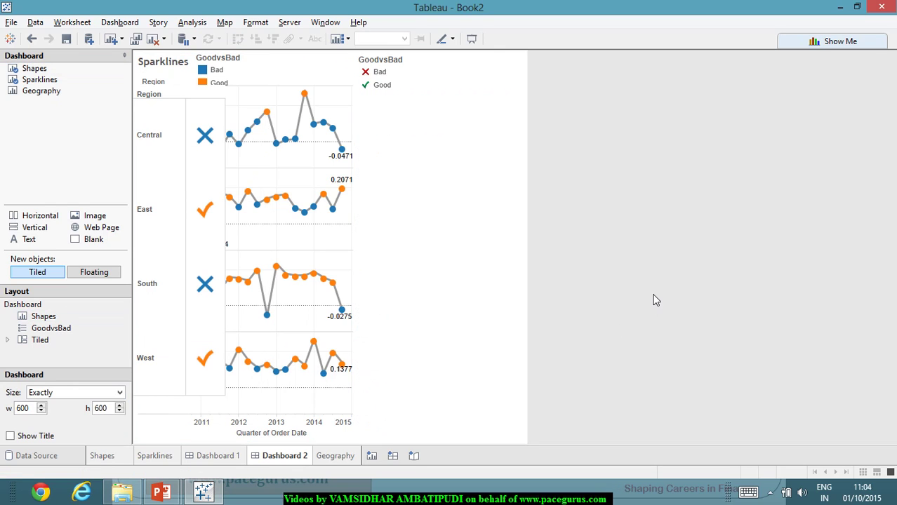
click(225, 224)
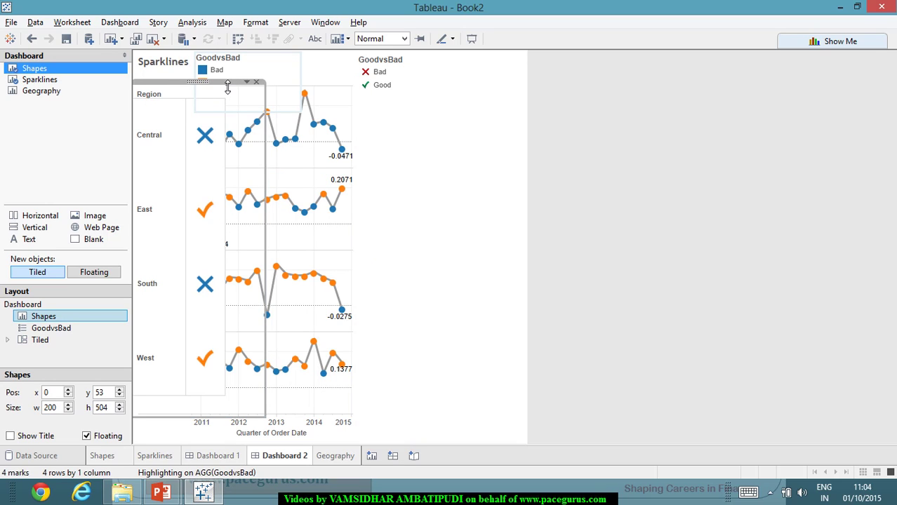
click(709, 303)
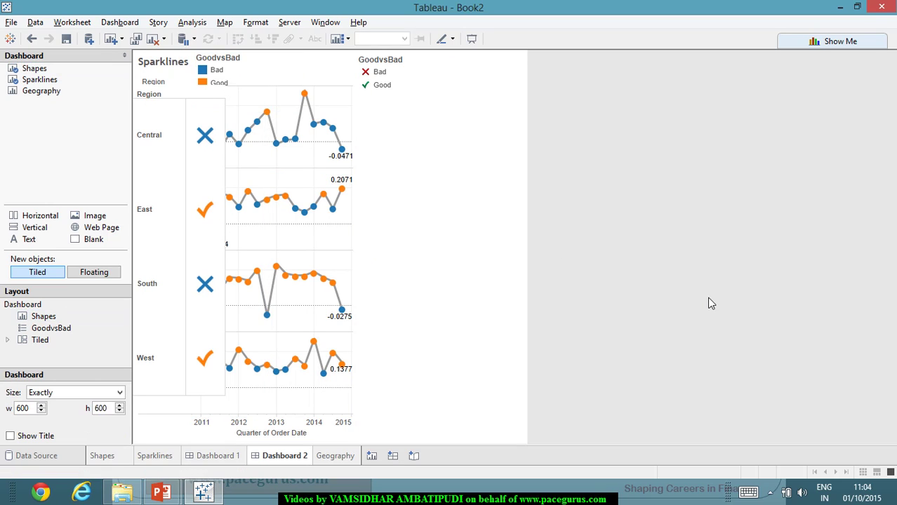
- Open border formatting for the Shapes view and set its column Total pane and header borders to None
click(192, 241)
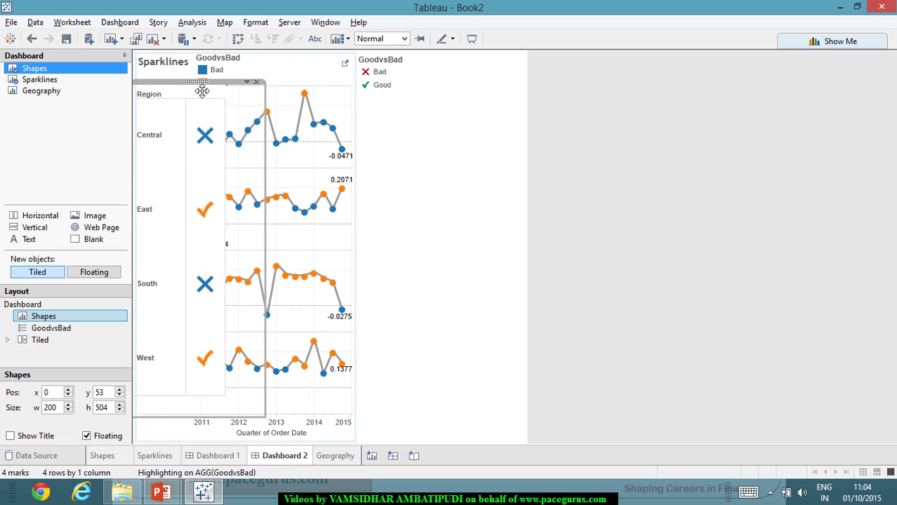
click(246, 83)
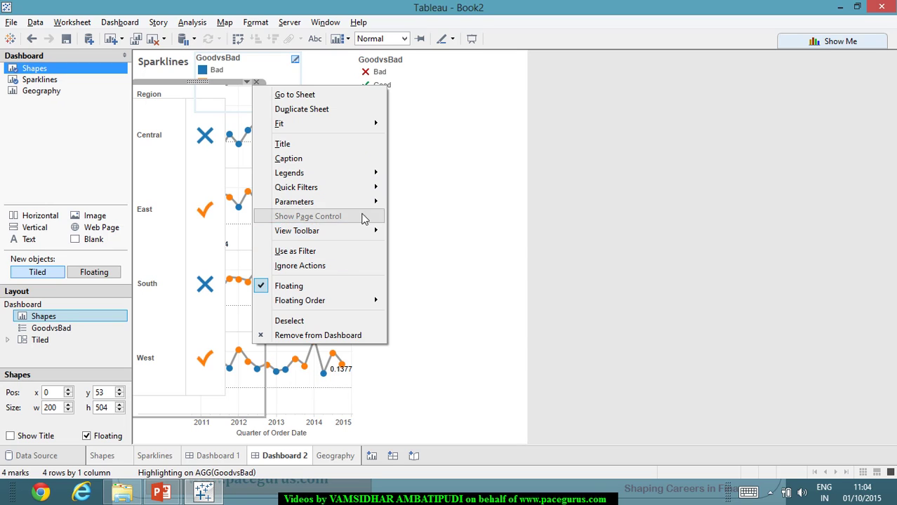
mouse_move(374, 175)
click(257, 21)
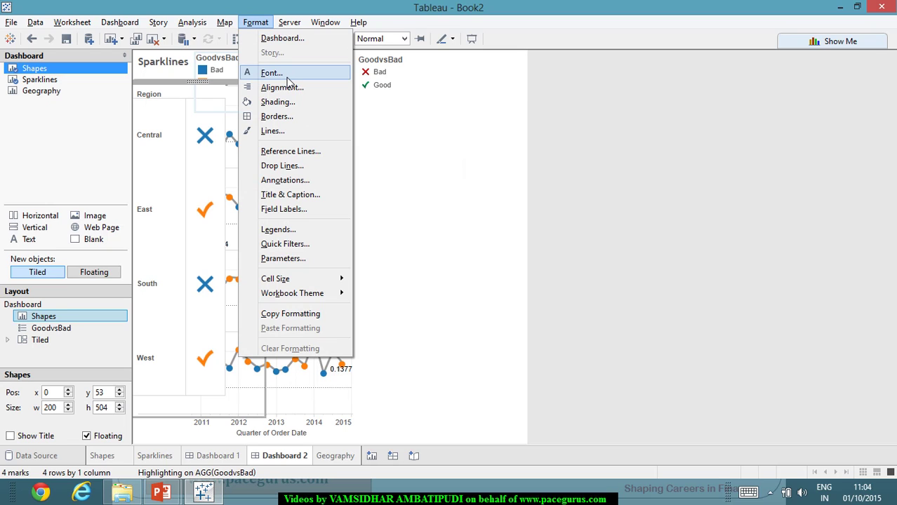
click(284, 116)
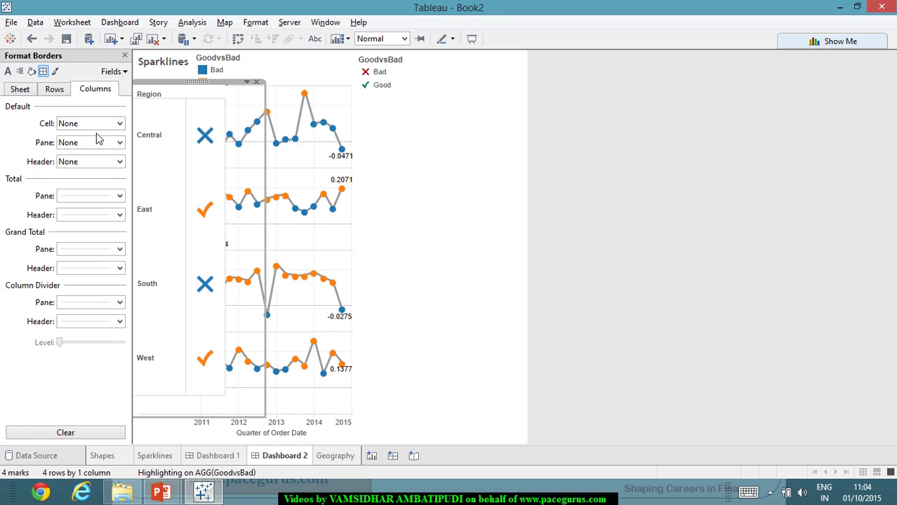
click(120, 195)
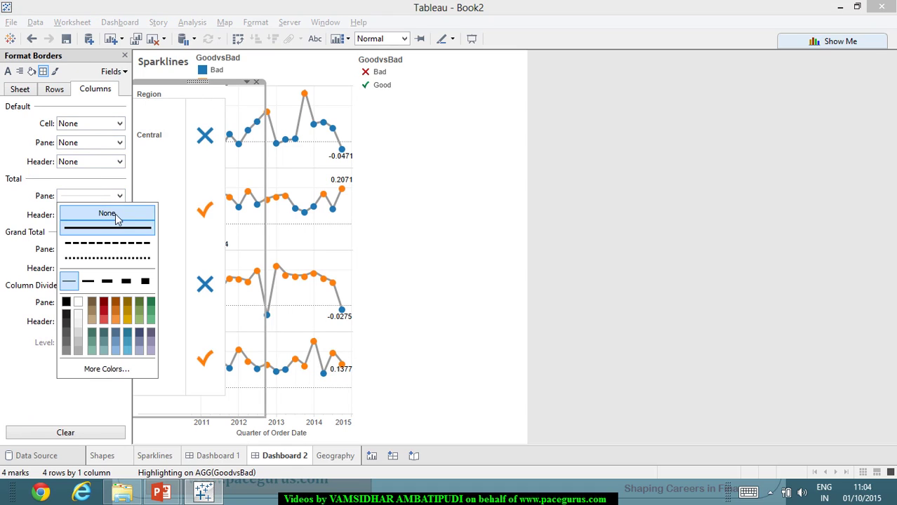
click(42, 222)
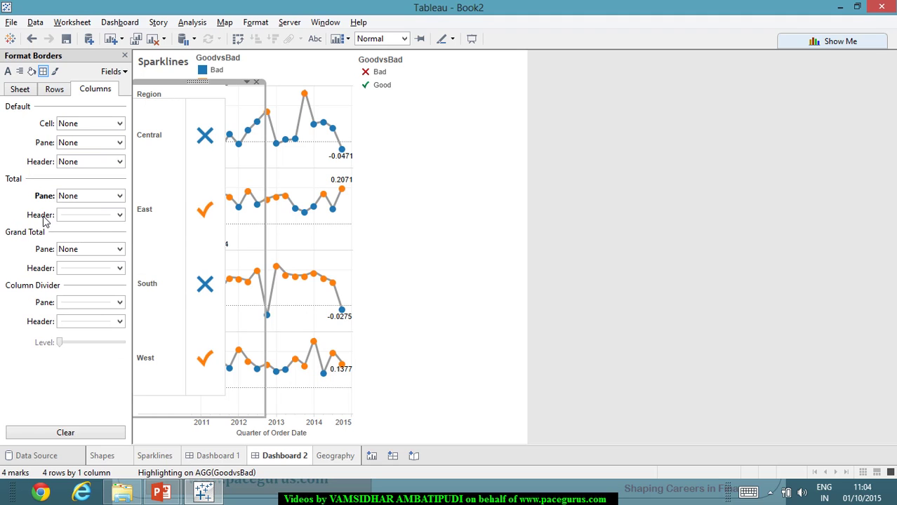
click(120, 216)
click(115, 229)
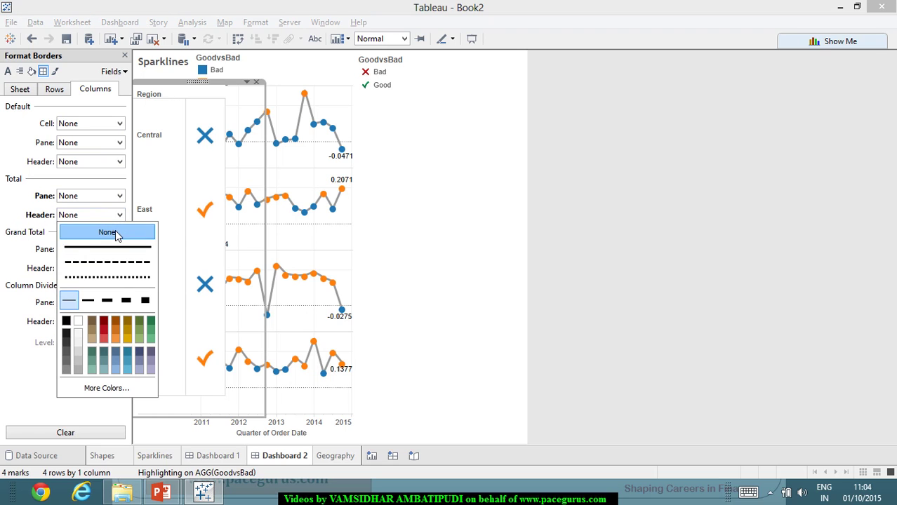
click(7, 264)
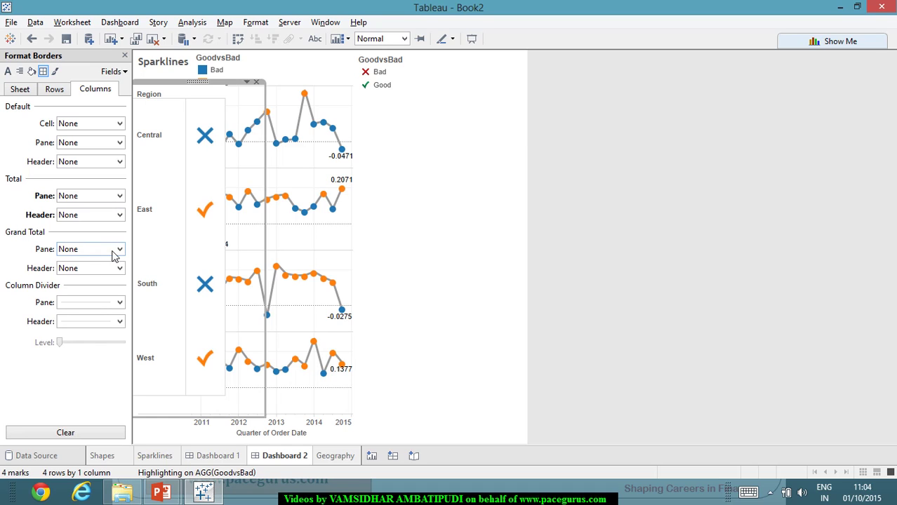
- Set the Shapes view's Column Divider pane border to None
click(120, 303)
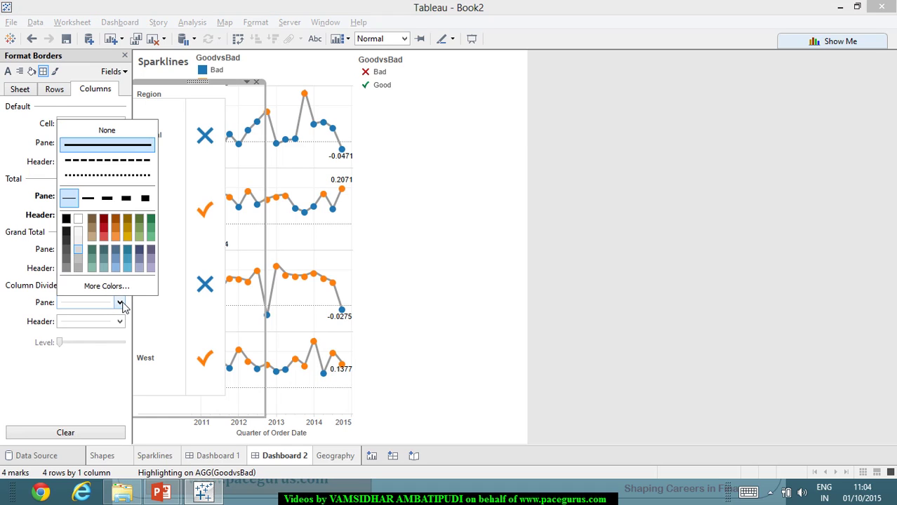
click(137, 131)
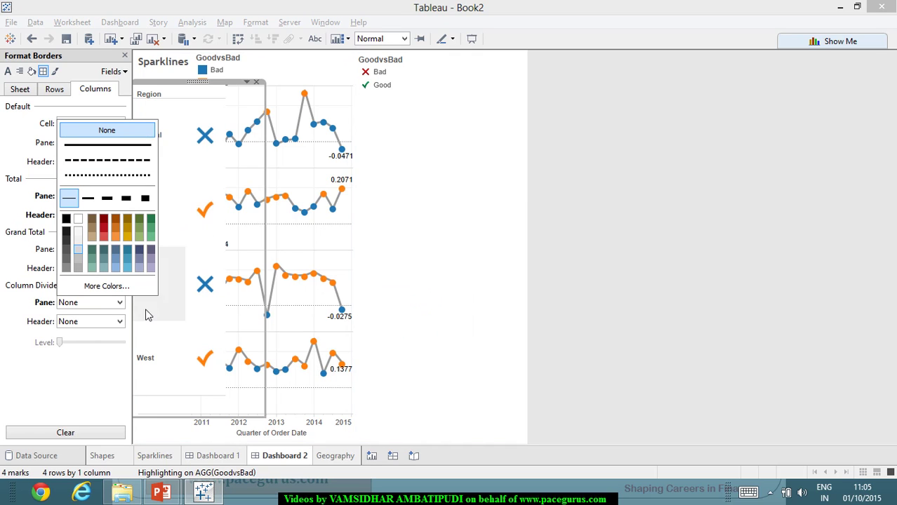
click(40, 386)
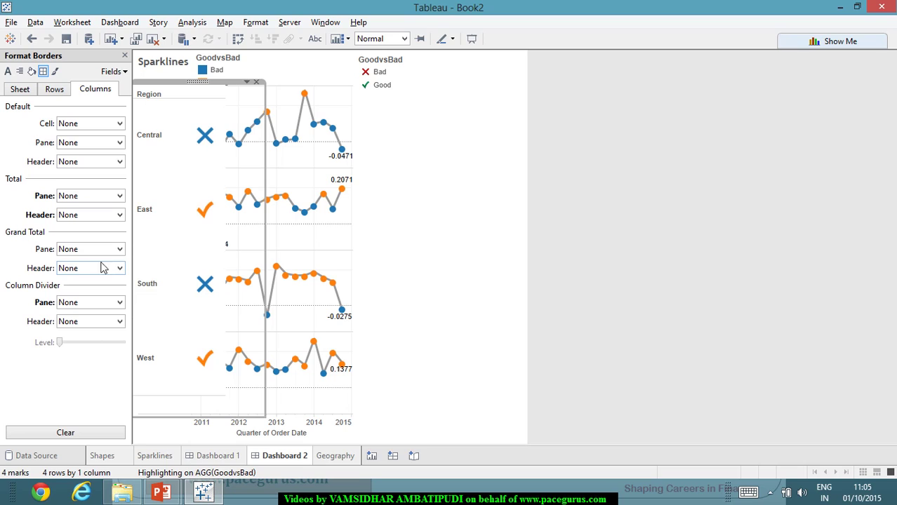
- Set the Shapes view's row Total pane and Row Divider pane borders to None
click(53, 90)
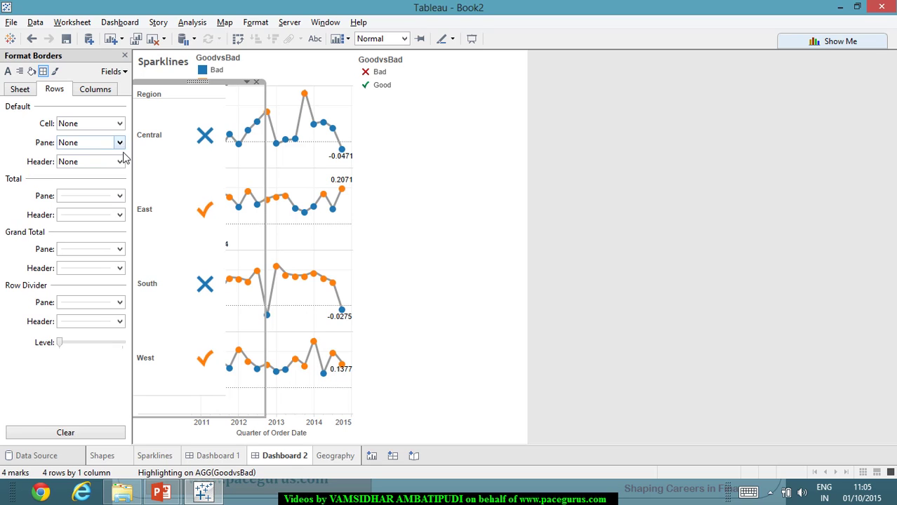
click(119, 196)
click(106, 212)
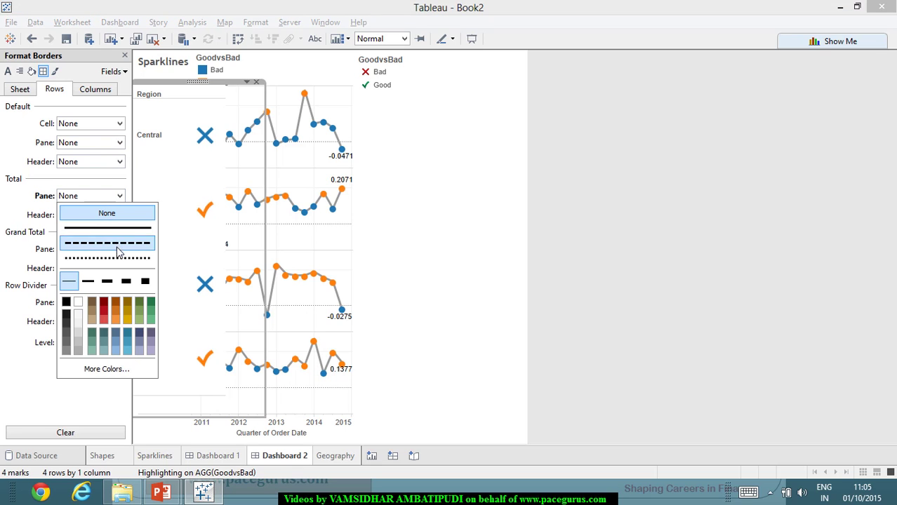
click(10, 265)
click(119, 249)
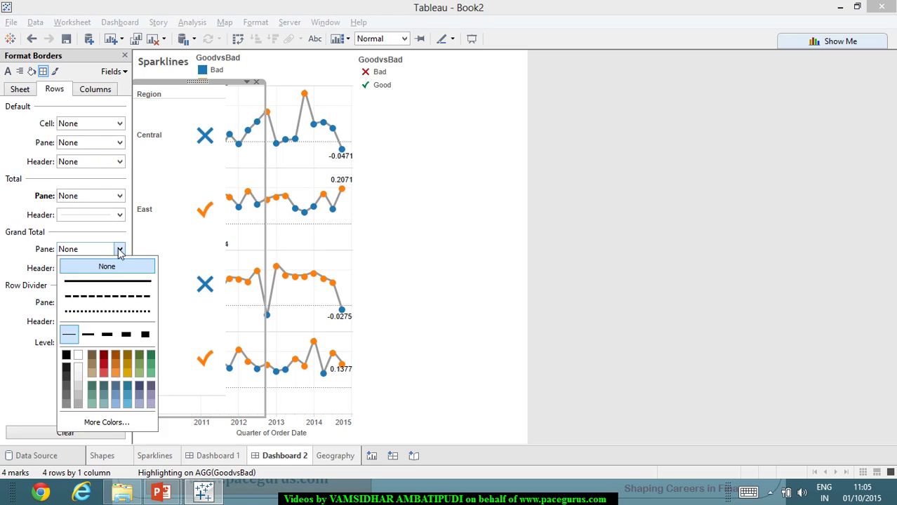
click(107, 268)
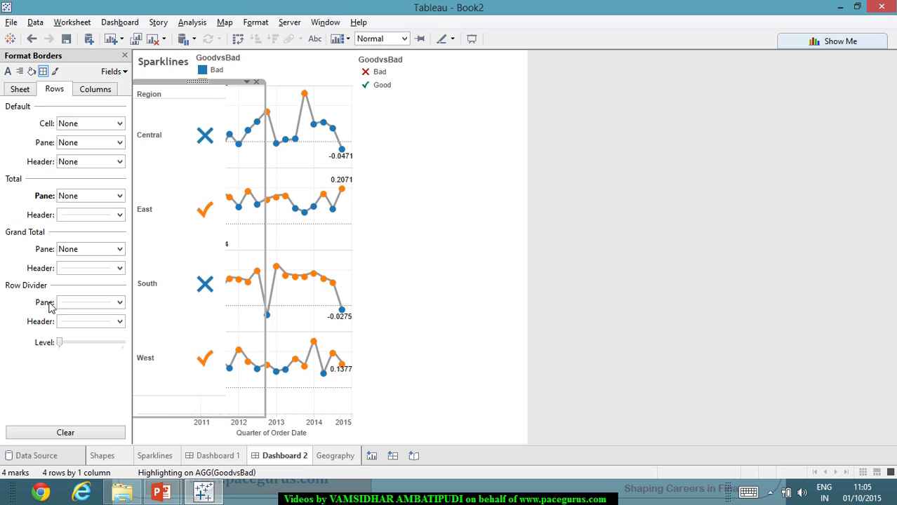
click(119, 302)
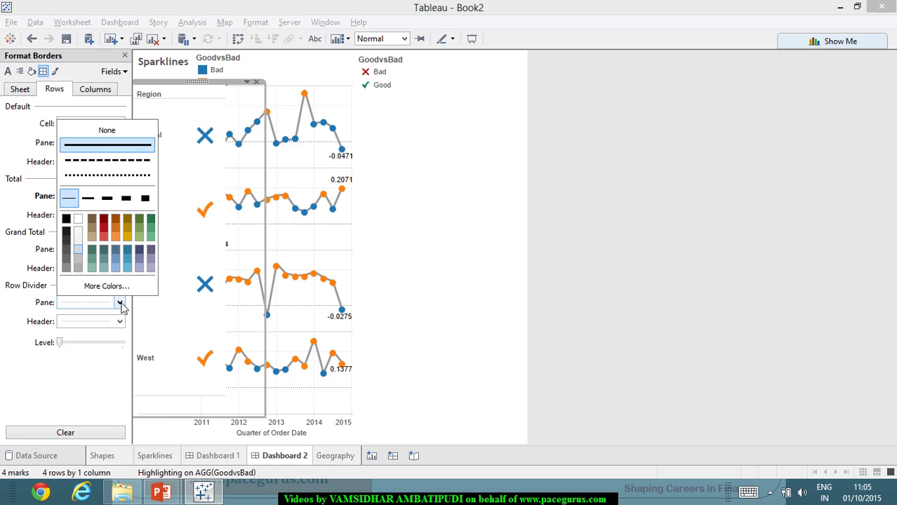
click(130, 132)
click(457, 237)
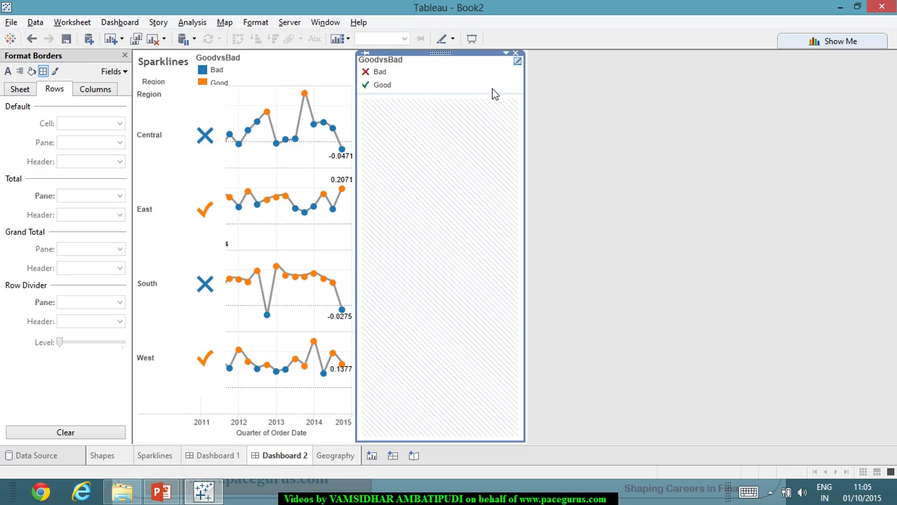
click(515, 54)
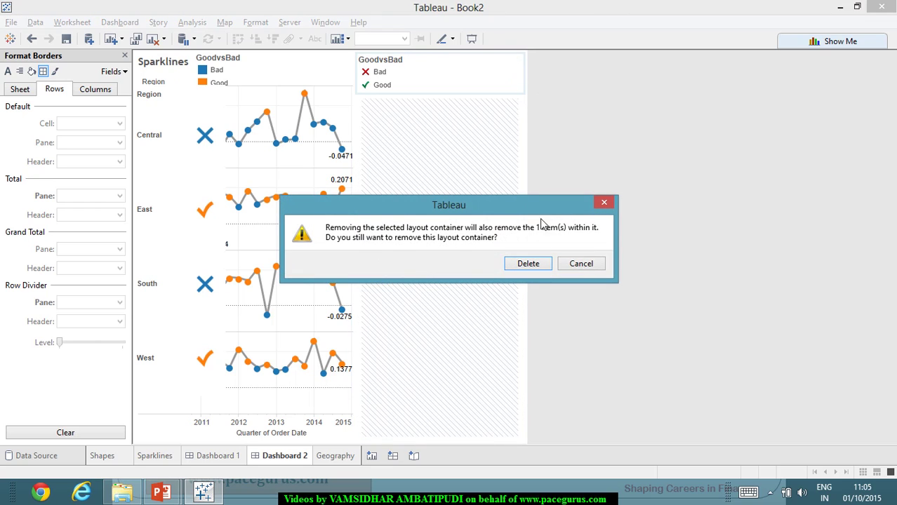
click(587, 270)
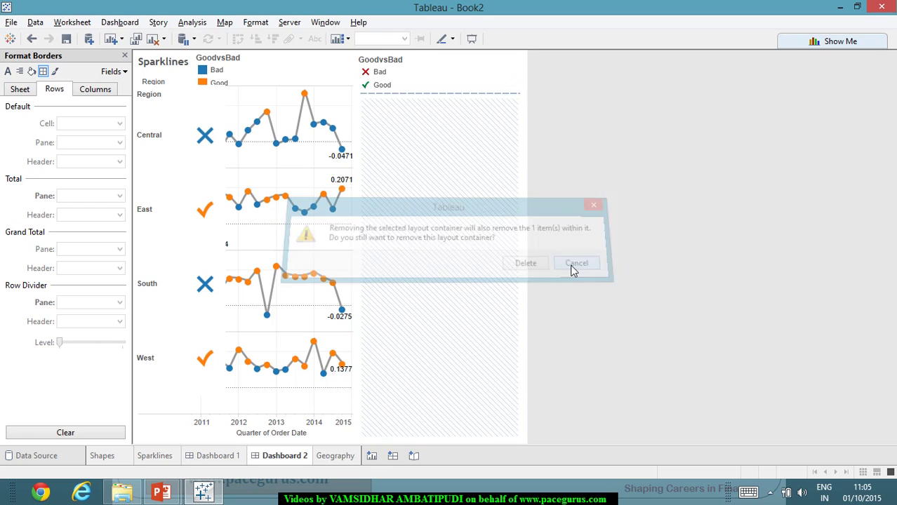
- Make the layout container holding the GoodvsBad shape legend floating
click(482, 94)
right_click(487, 94)
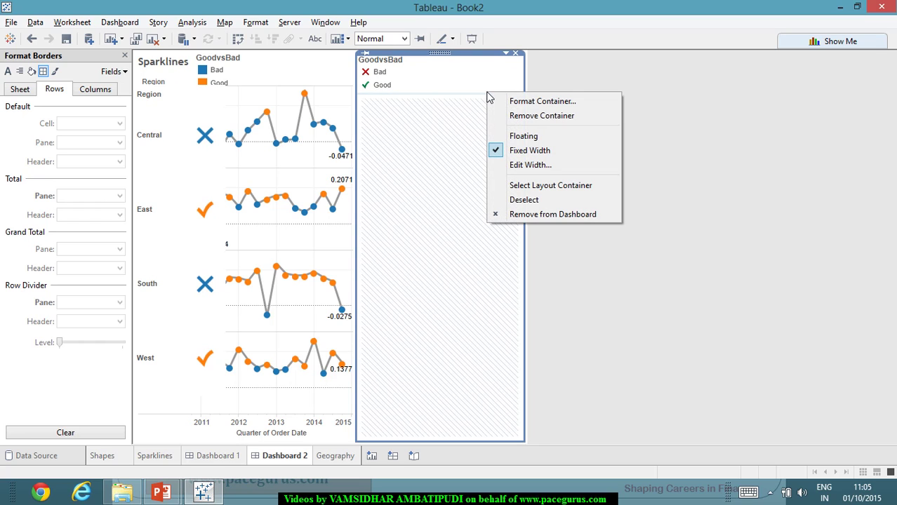
click(537, 139)
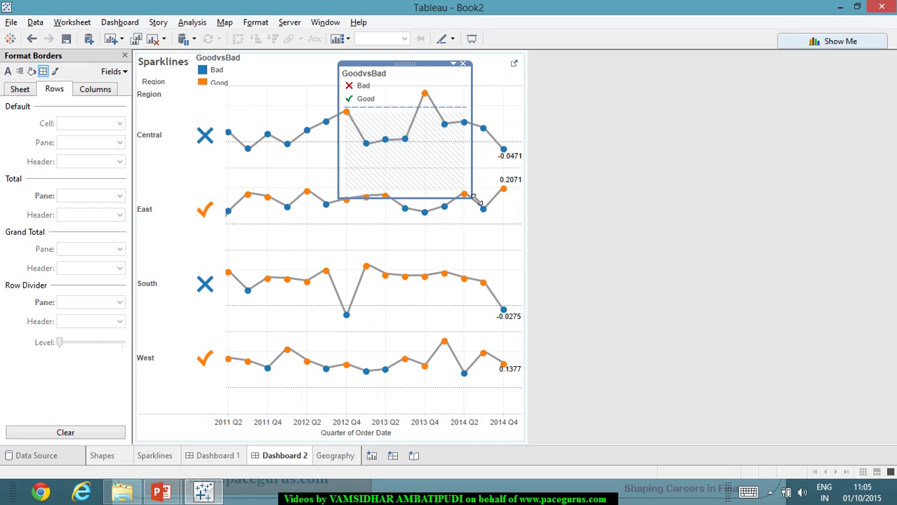
- Shrink the floating shape legend container around its entries and move it beside the GoodvsBad color legend
drag(476, 201, 443, 118)
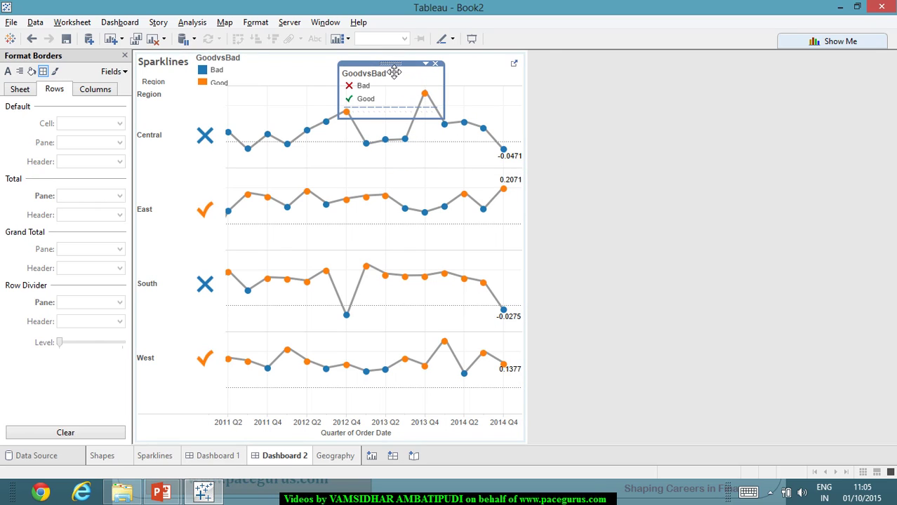
drag(394, 72, 328, 68)
click(581, 220)
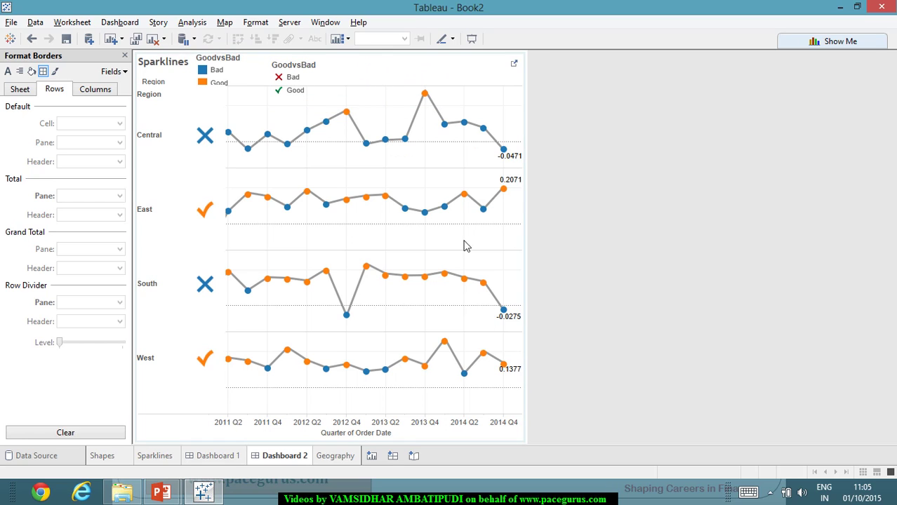
- Select the floating Shapes view on the dashboard
click(265, 249)
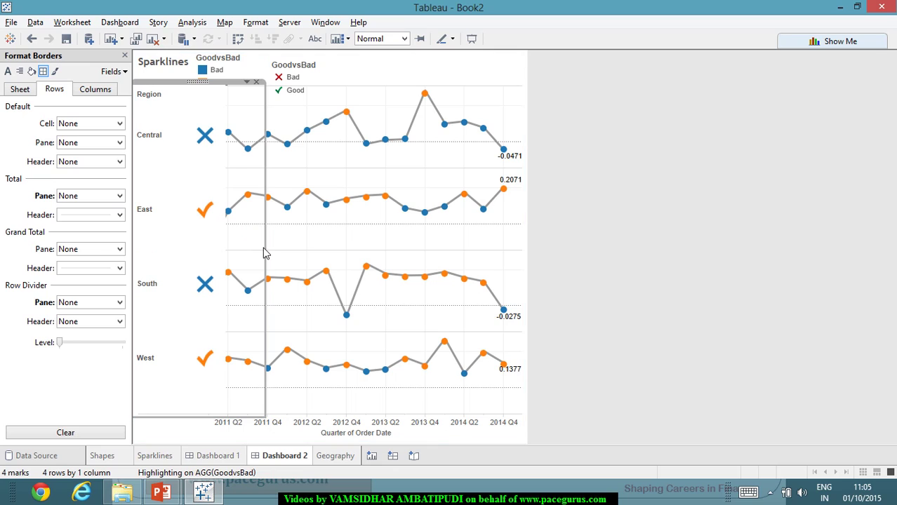
- Narrow the floating Shapes sheet to about 122 pixels wide so it ends just beyond the check and cross marks
drag(263, 252, 216, 250)
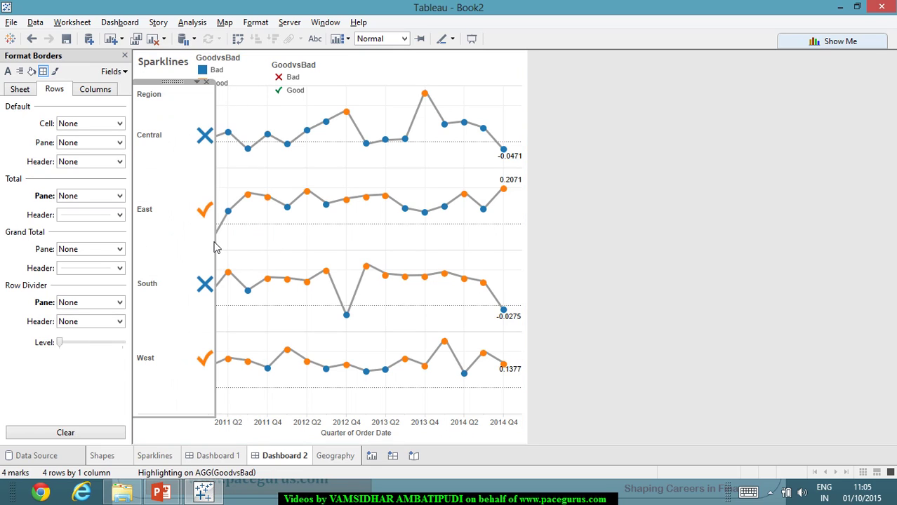
click(568, 232)
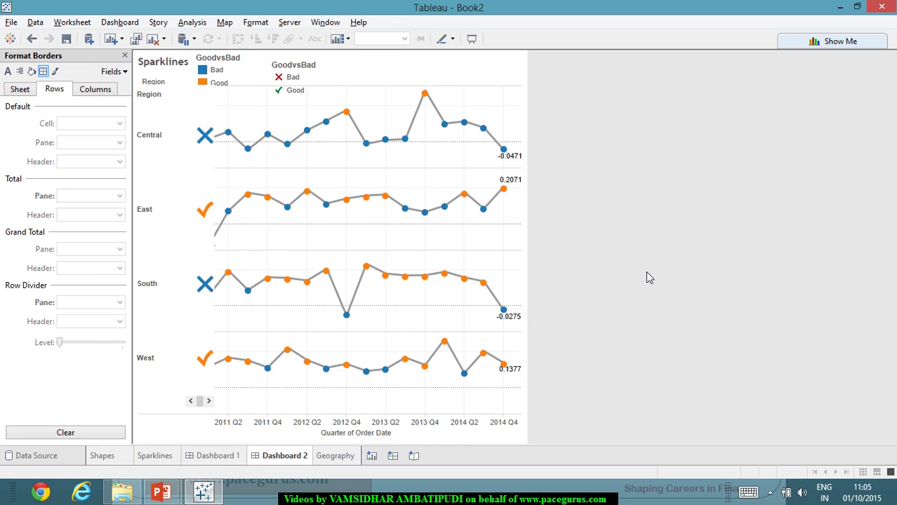
mouse_move(209, 223)
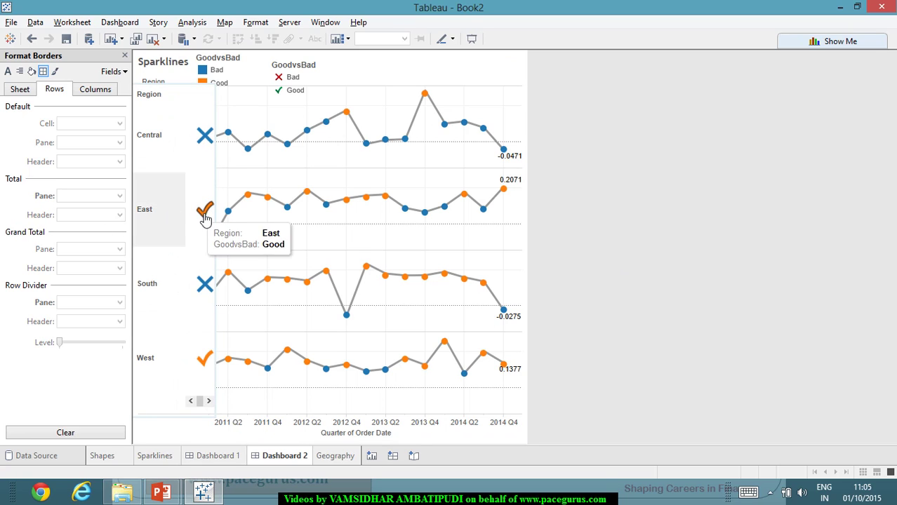
click(211, 230)
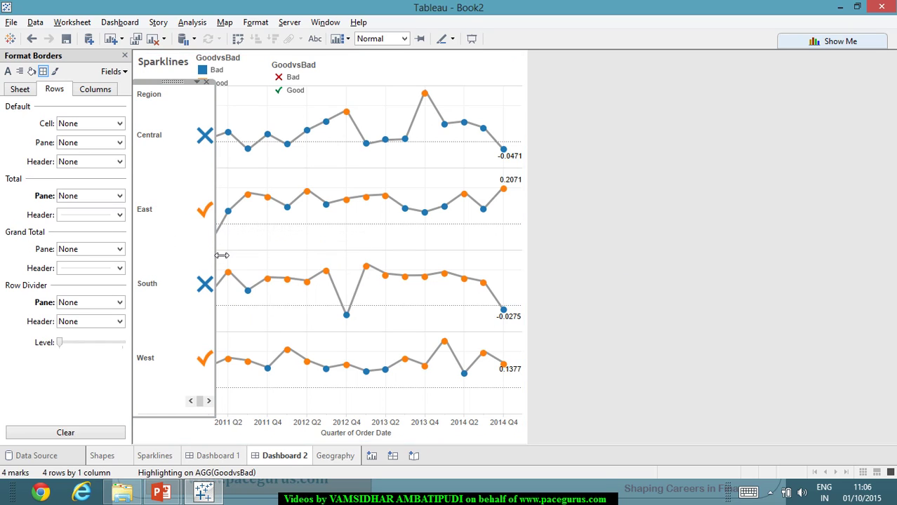
mouse_move(222, 255)
mouse_down()
mouse_move(188, 257)
mouse_move(221, 258)
mouse_up()
click(256, 254)
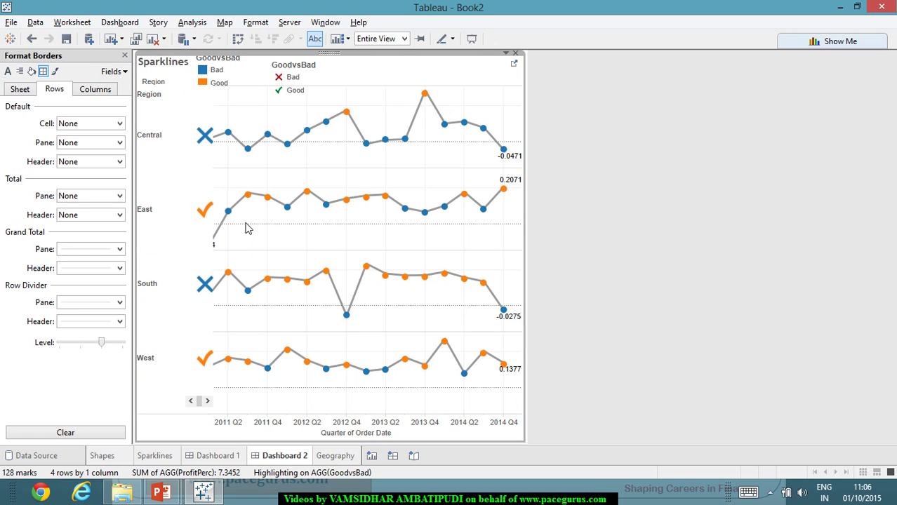
- Examine the East sparkline's 2011 Q3 point and how the Shapes and Sparklines sheets sit together on the dashboard
click(247, 194)
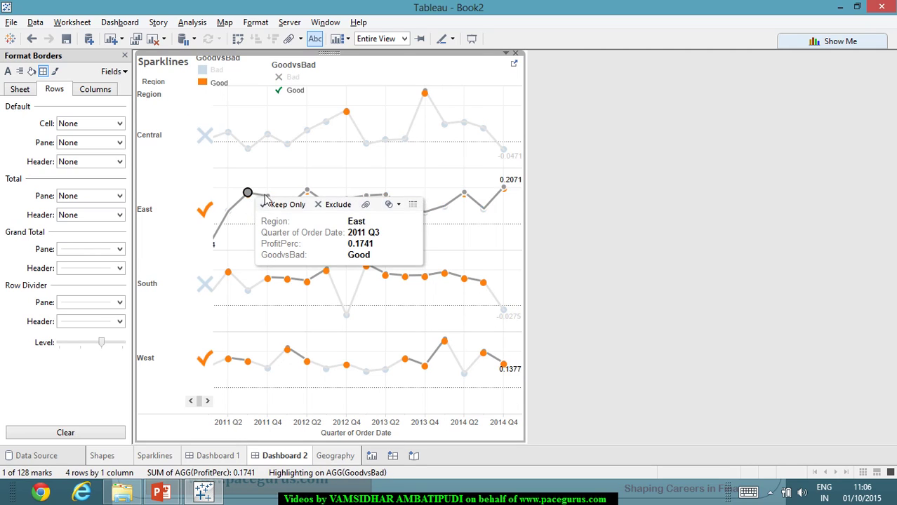
click(469, 160)
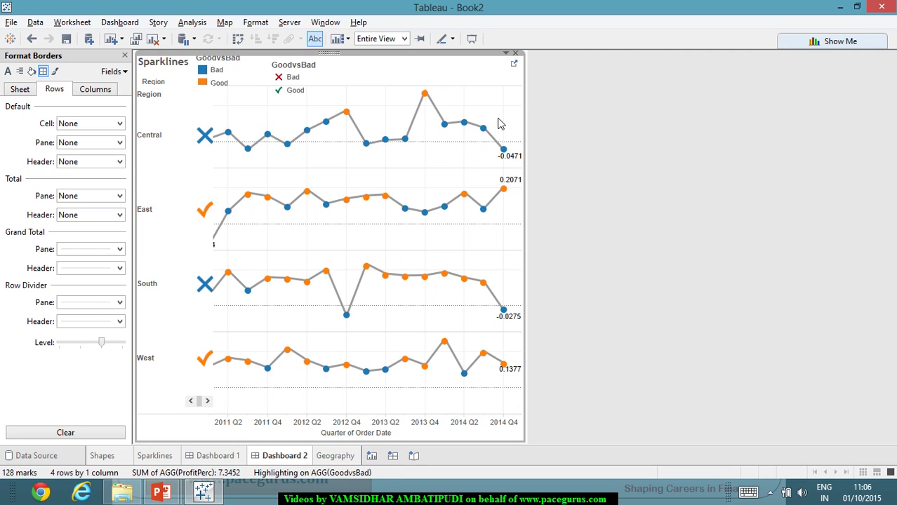
click(532, 127)
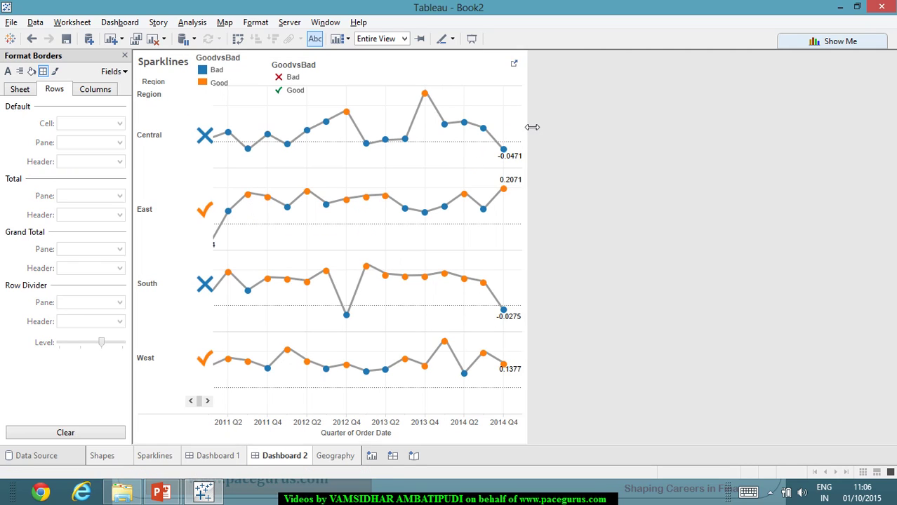
click(586, 131)
click(280, 191)
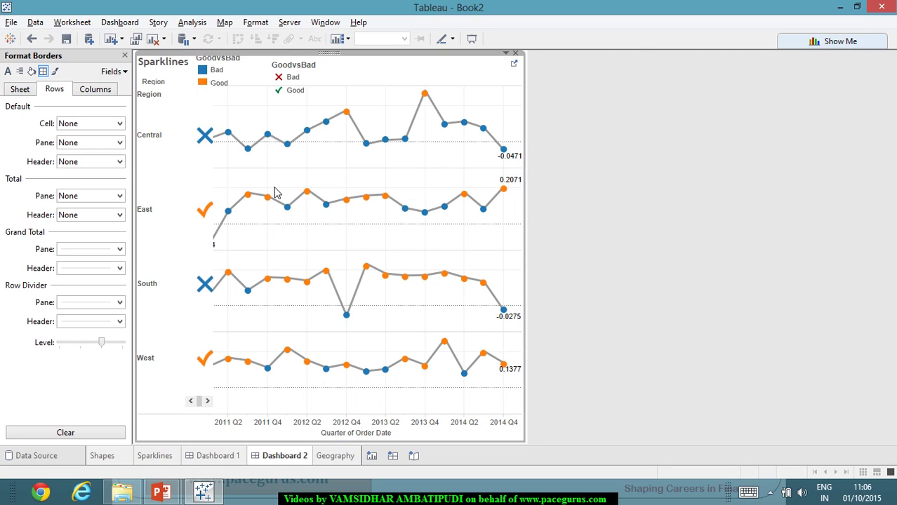
click(138, 233)
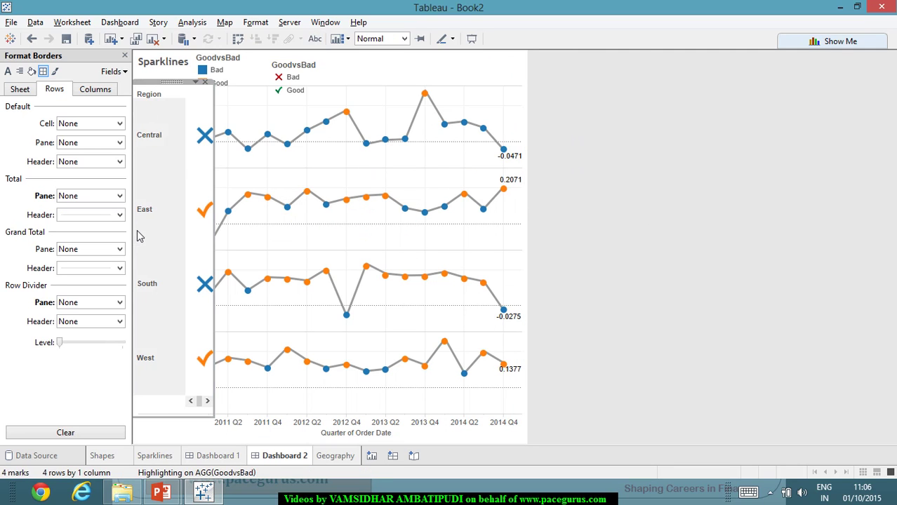
click(323, 284)
click(617, 219)
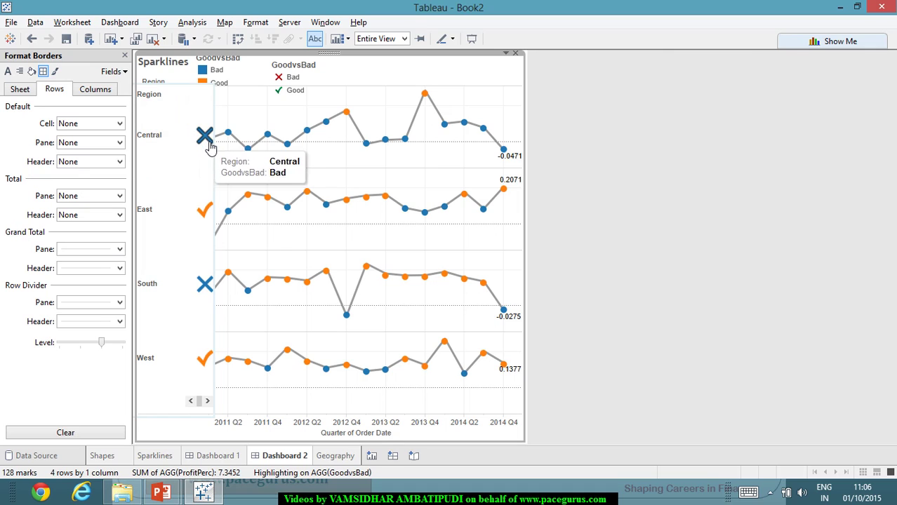
- Close the border formatting options and widen the floating Shapes sheet to about 132 pixels
click(210, 168)
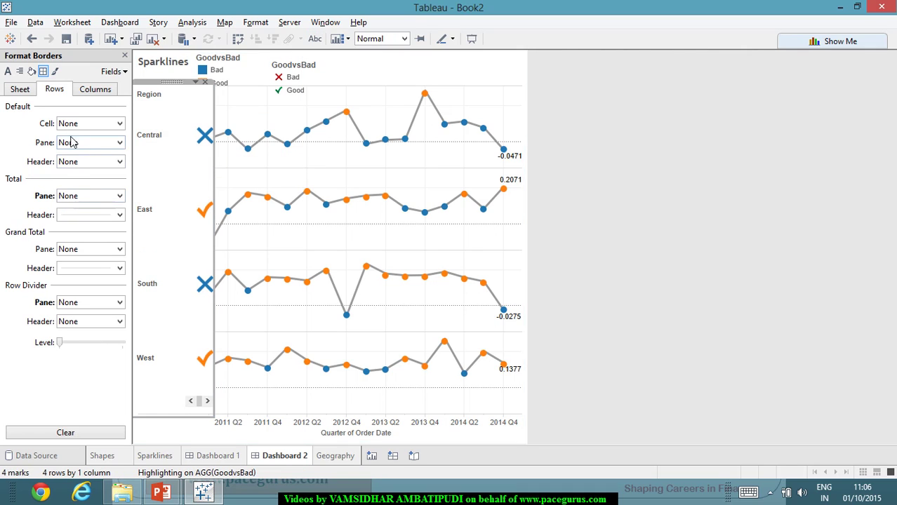
click(19, 89)
click(125, 55)
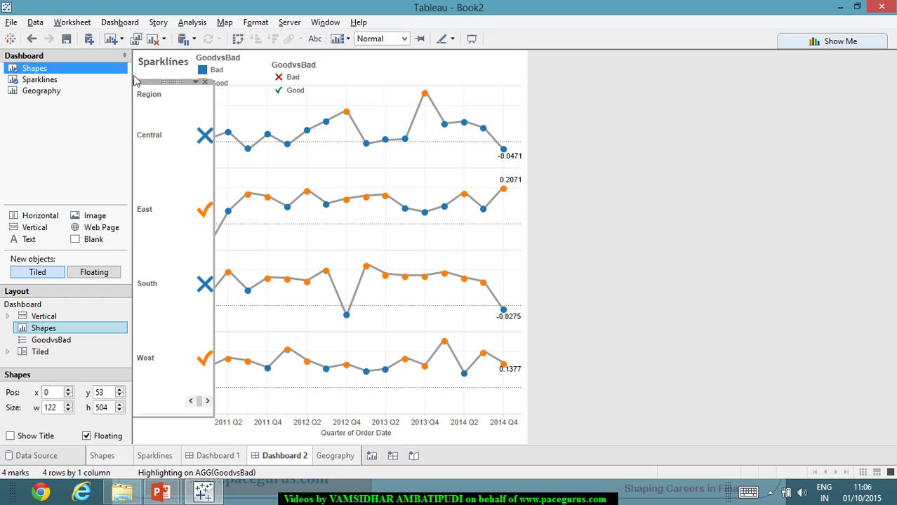
click(302, 339)
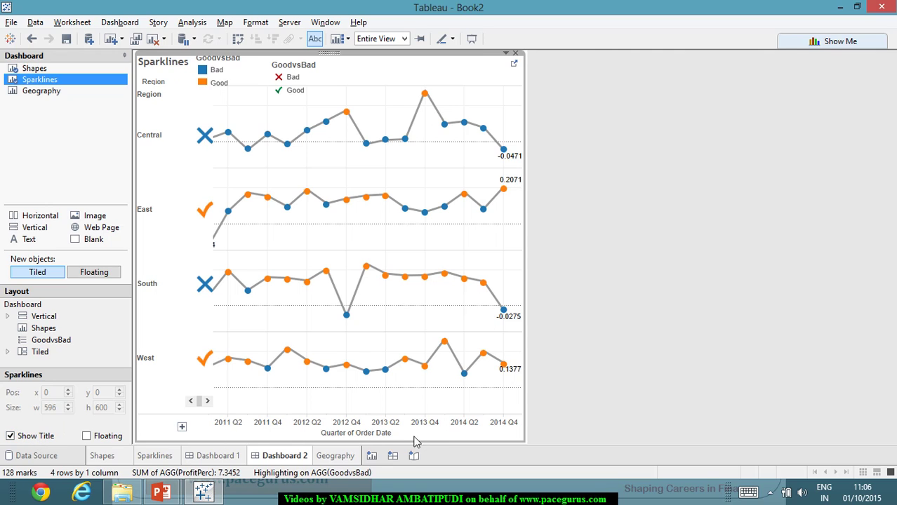
click(168, 395)
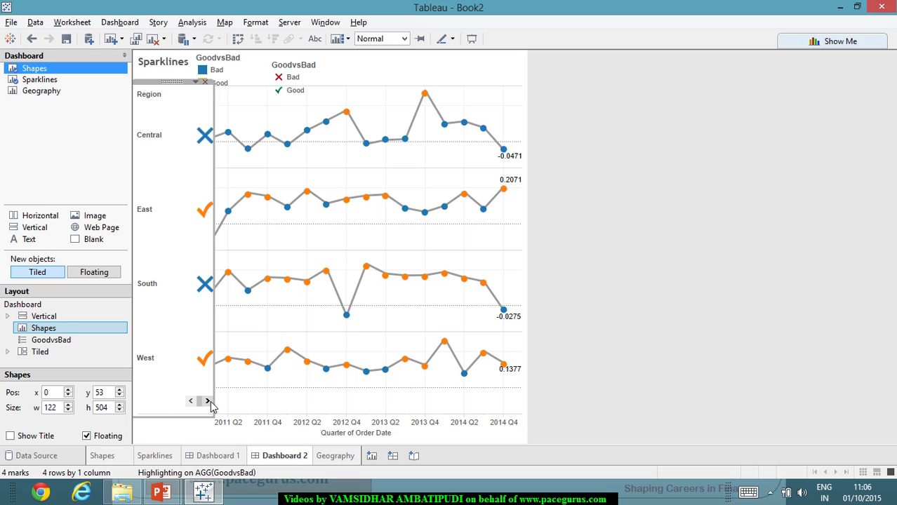
mouse_move(222, 401)
mouse_down()
mouse_move(206, 401)
mouse_move(222, 396)
mouse_up()
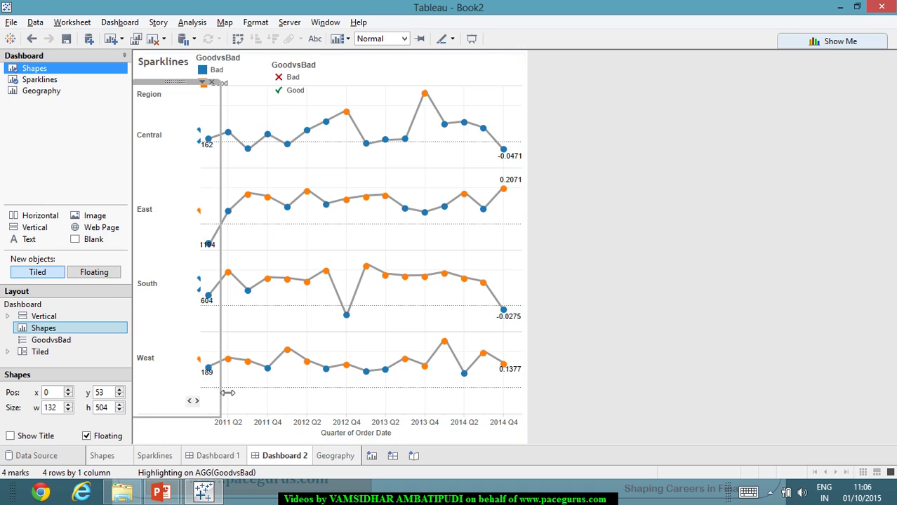
- Make the Sparklines sheet floating and move it beside the shape marks, at about x 152, y 102
click(473, 179)
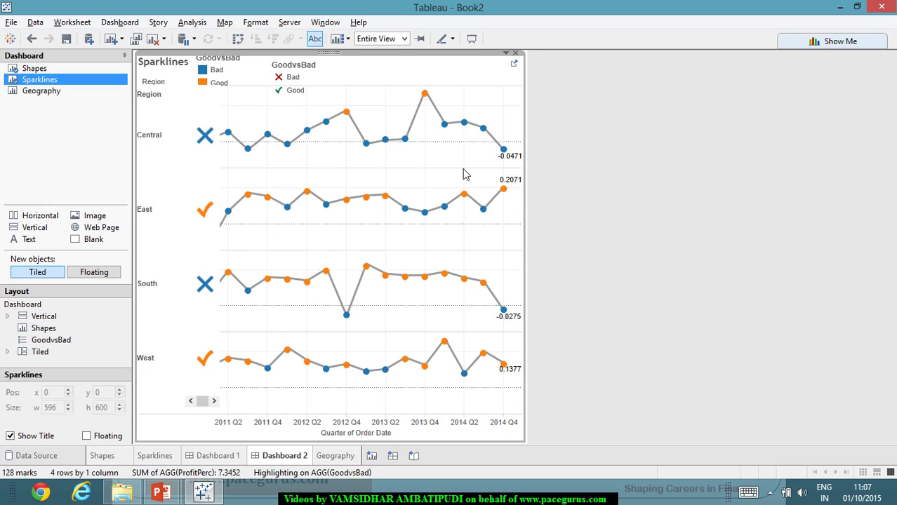
right_click(458, 169)
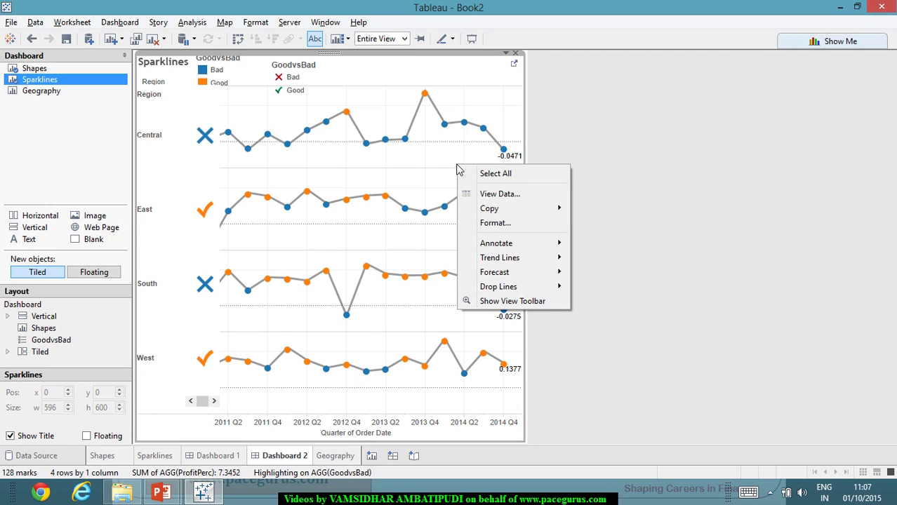
click(86, 437)
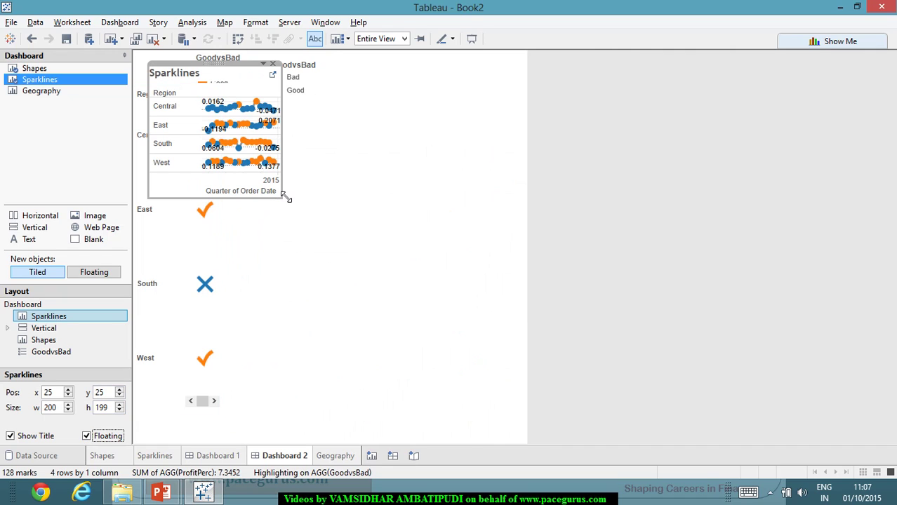
drag(218, 63, 293, 125)
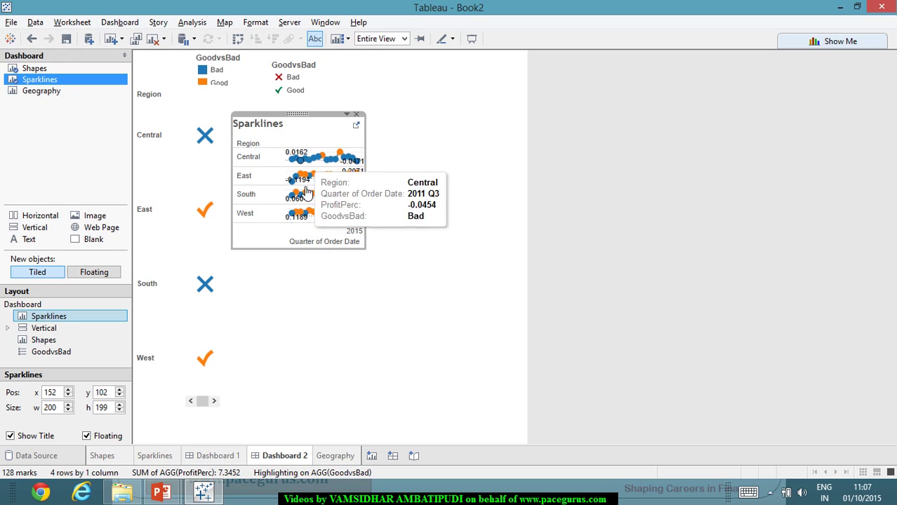
- Look through the Sparklines sheet's options, the Region field label formatting and the font formatting settings
click(248, 196)
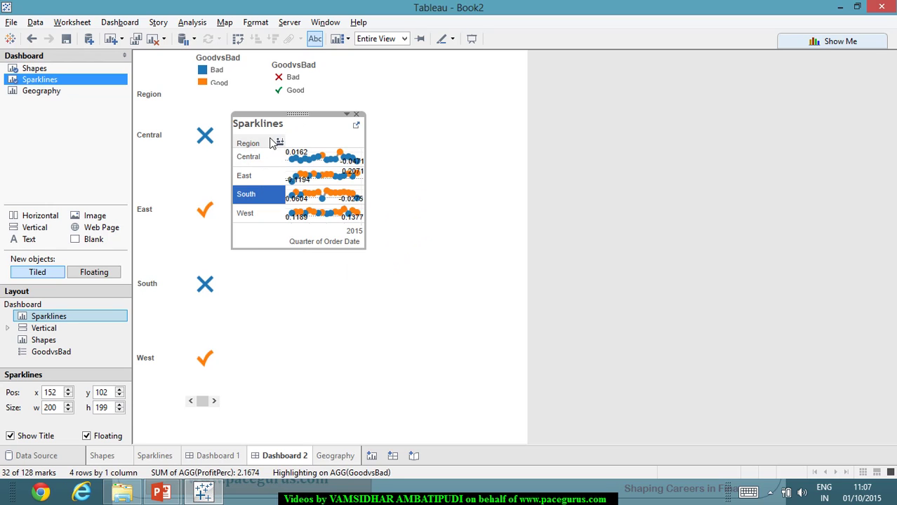
right_click(315, 141)
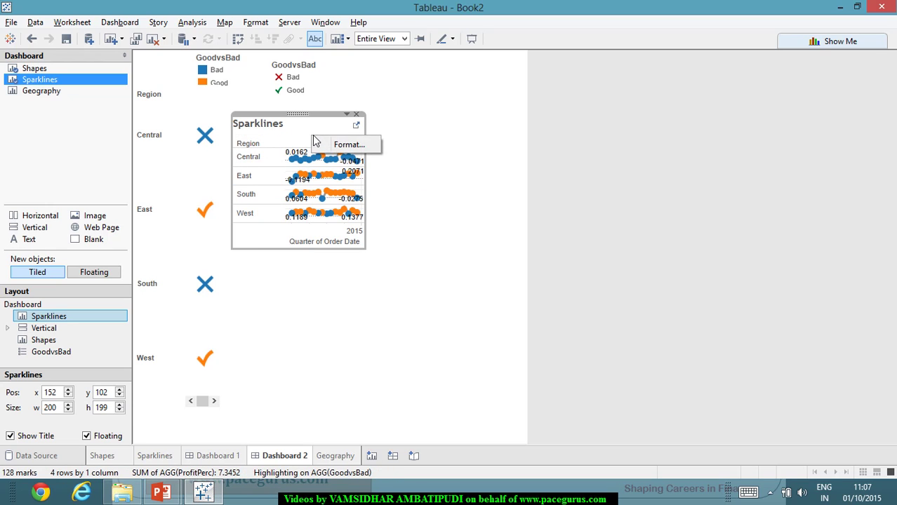
click(344, 114)
click(342, 139)
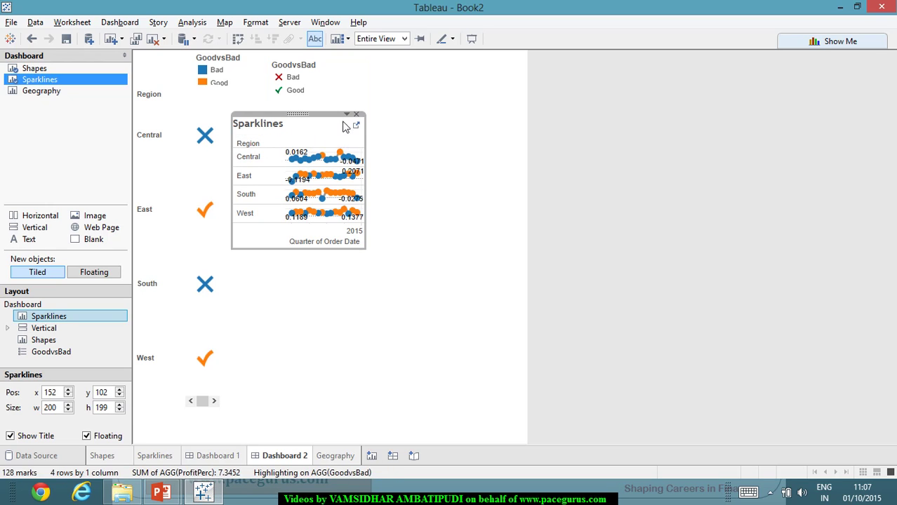
click(347, 115)
mouse_move(390, 210)
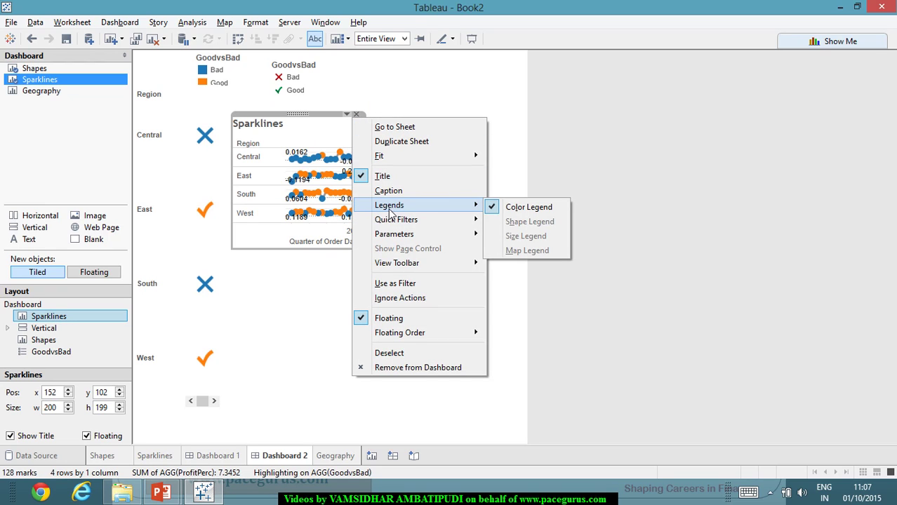
click(237, 155)
right_click(244, 148)
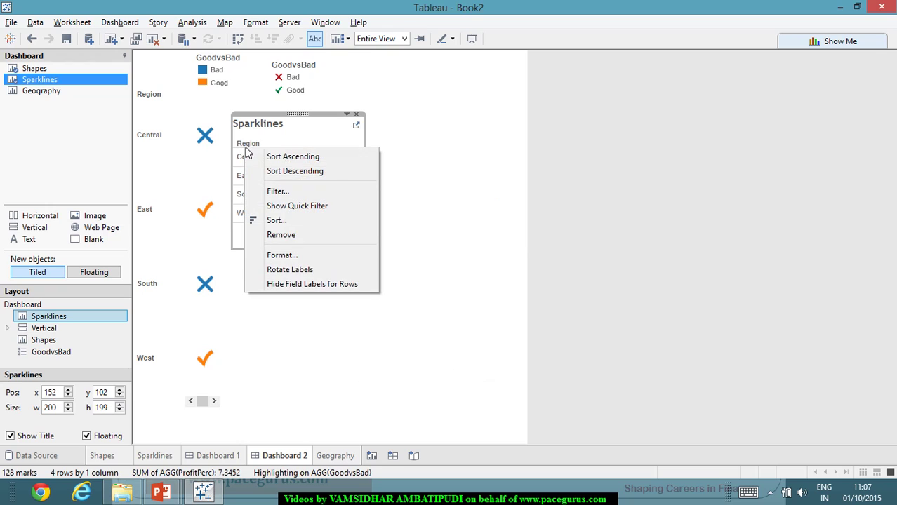
click(298, 257)
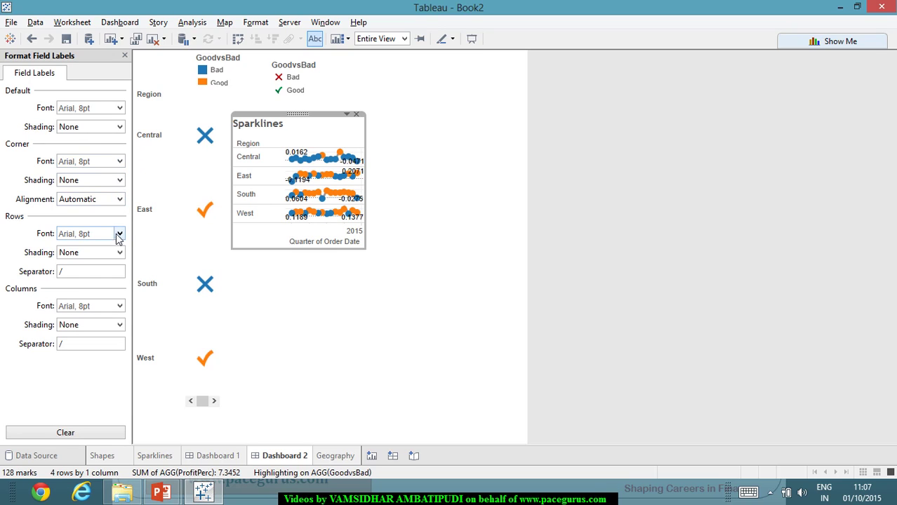
click(256, 22)
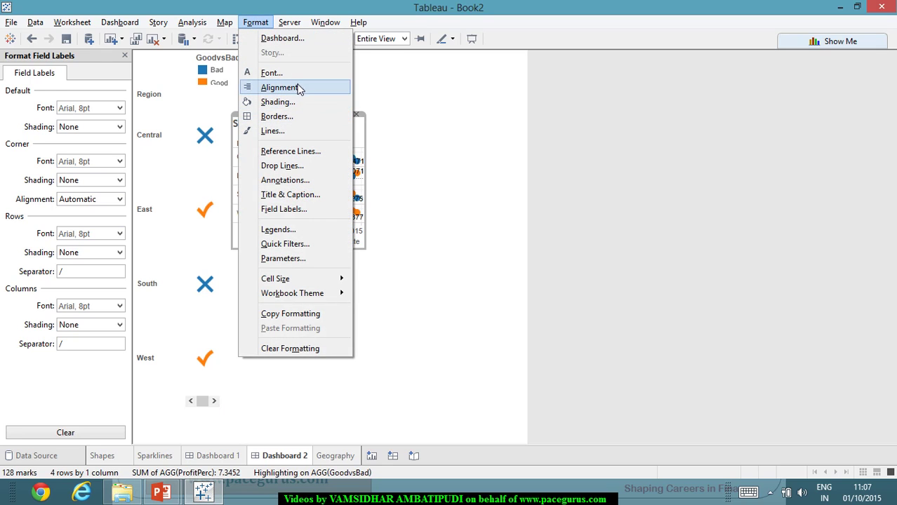
click(298, 77)
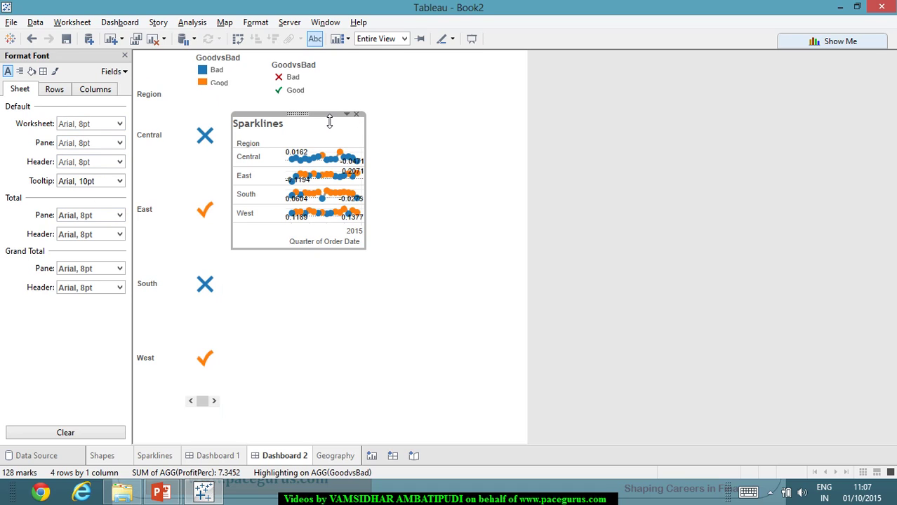
- Stretch the floating Sparklines sheet taller both upward and downward, and undo a trial widening across the Shapes sheet
drag(327, 115, 334, 101)
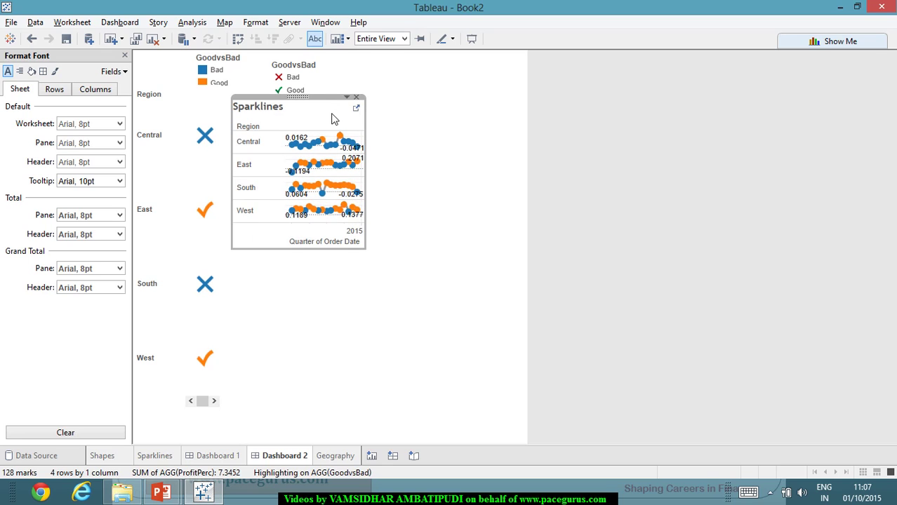
drag(313, 256, 332, 377)
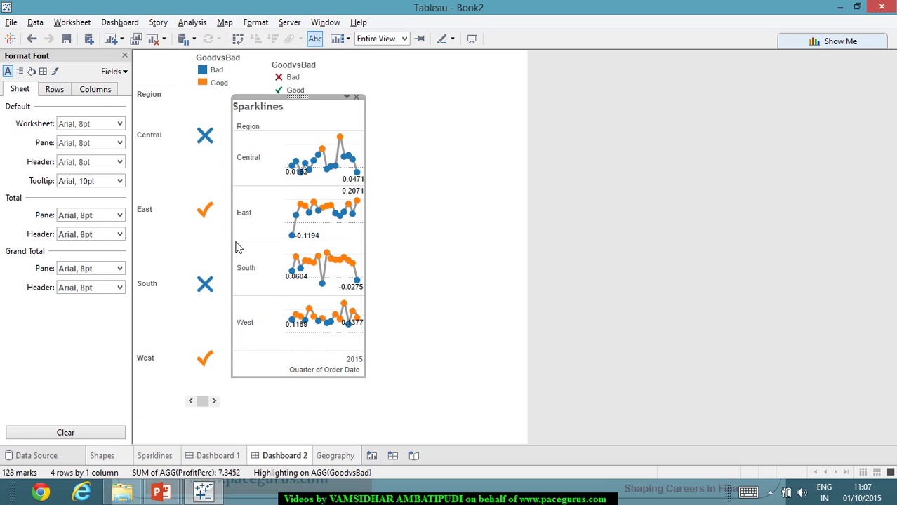
drag(231, 243, 127, 236)
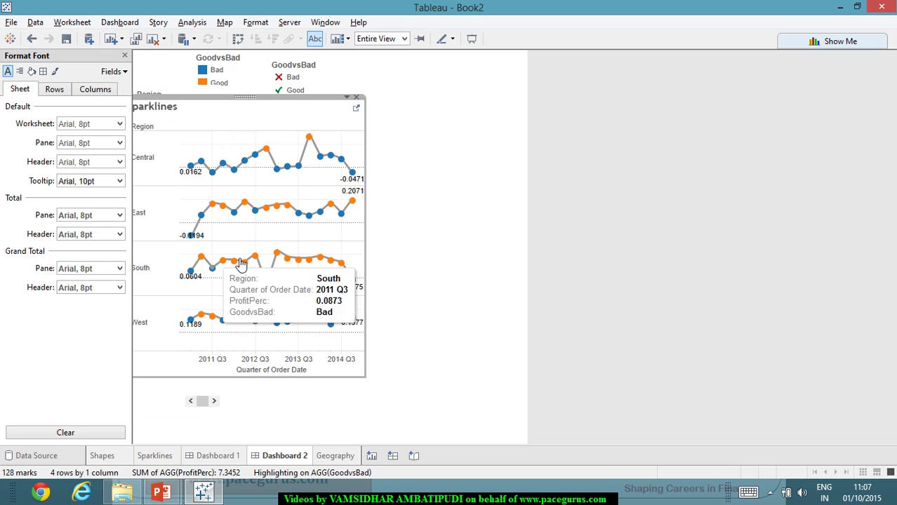
key(ctrl+z)
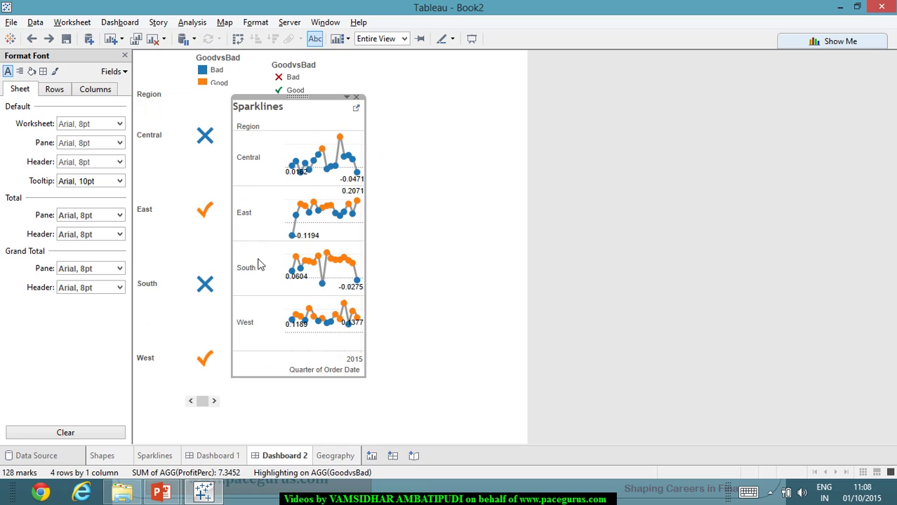
- Look through the Region header options and the Sparklines sheet's quick filter and view toolbar options
right_click(273, 132)
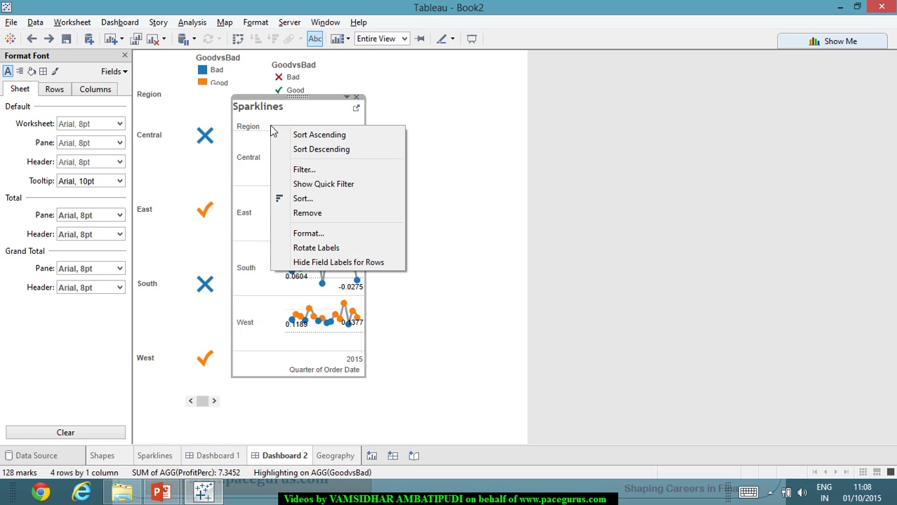
click(297, 121)
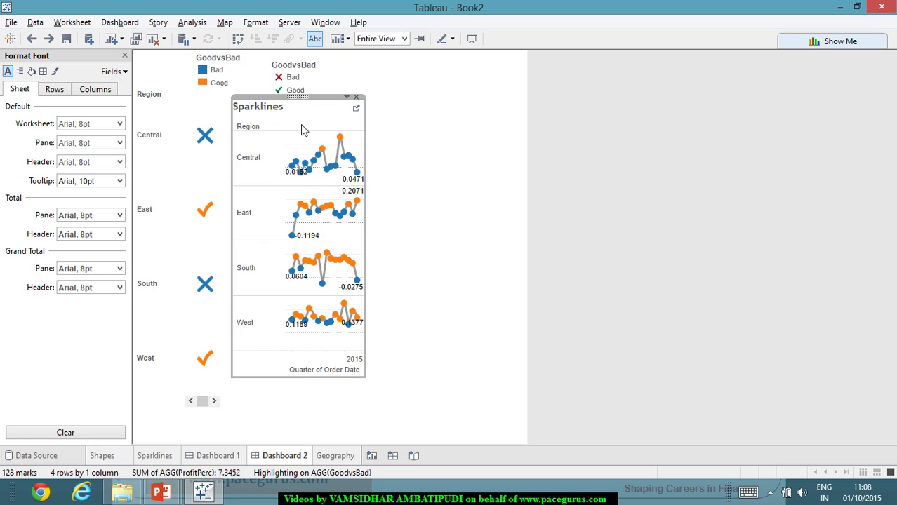
click(348, 98)
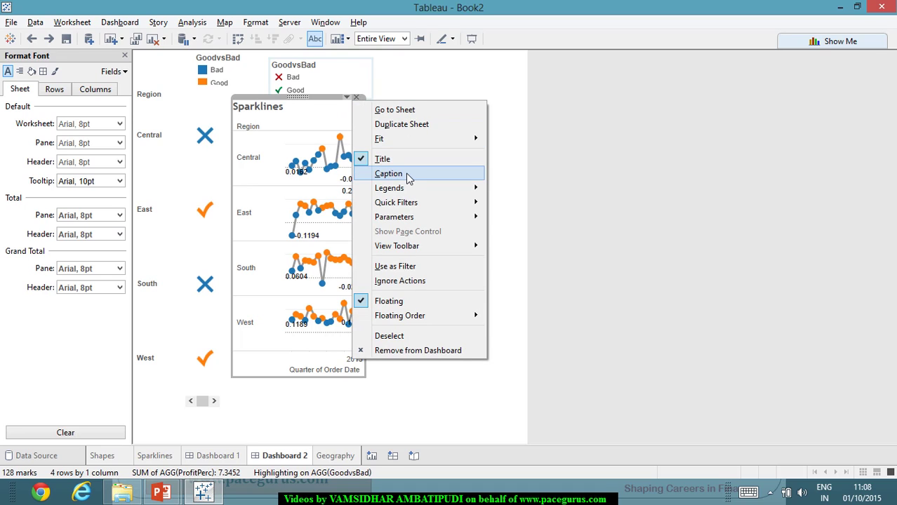
mouse_move(435, 192)
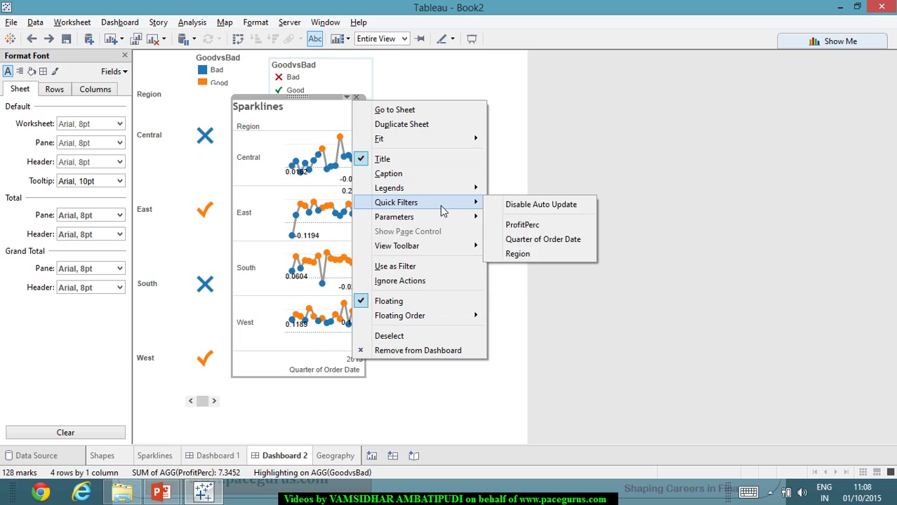
mouse_move(451, 247)
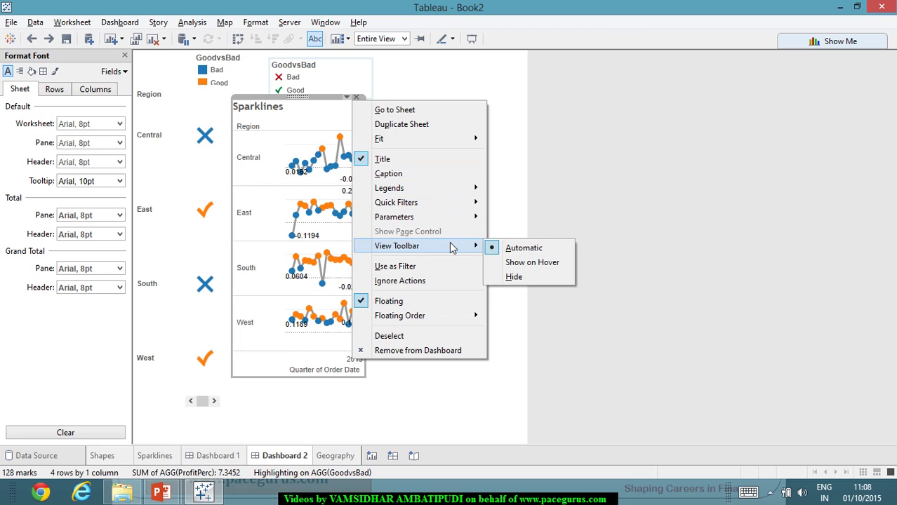
click(612, 291)
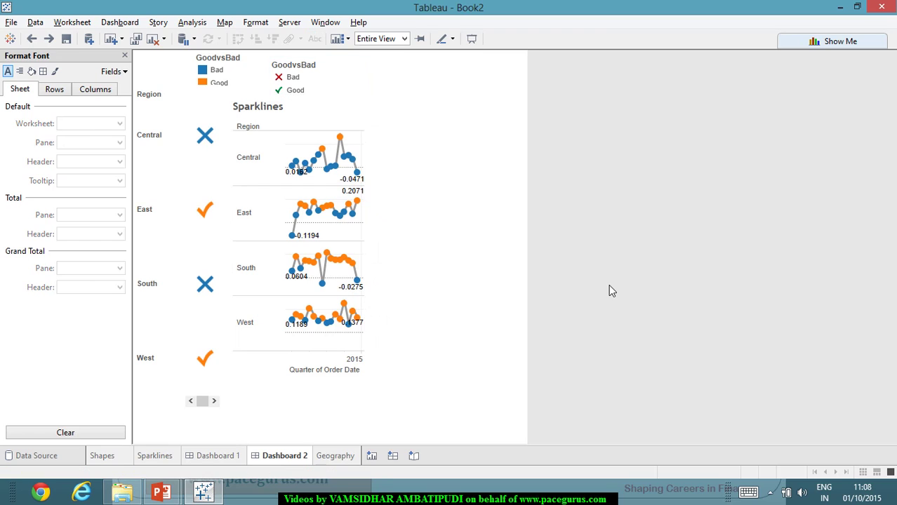
- Enlarge the floating Sparklines sheet to about 315 by 510 pixels, raising its upper edge to about y 58
click(334, 339)
click(431, 329)
click(358, 324)
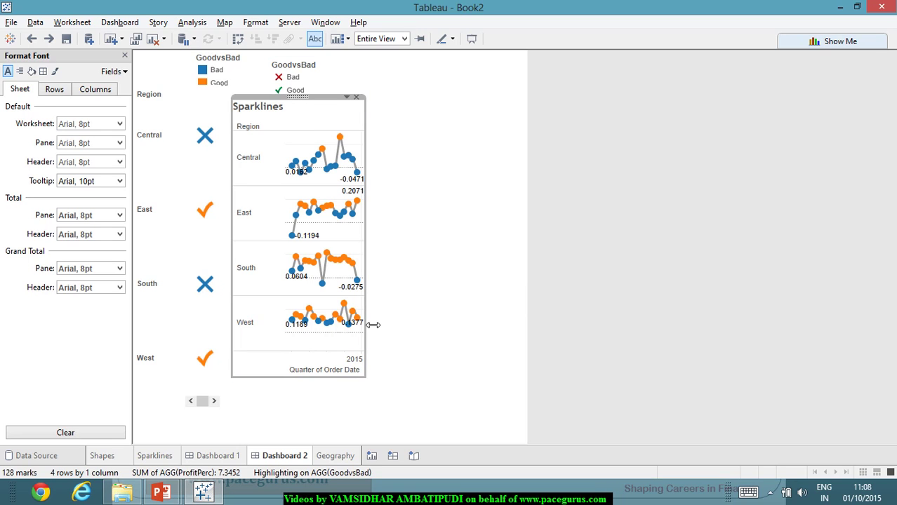
drag(372, 325, 443, 329)
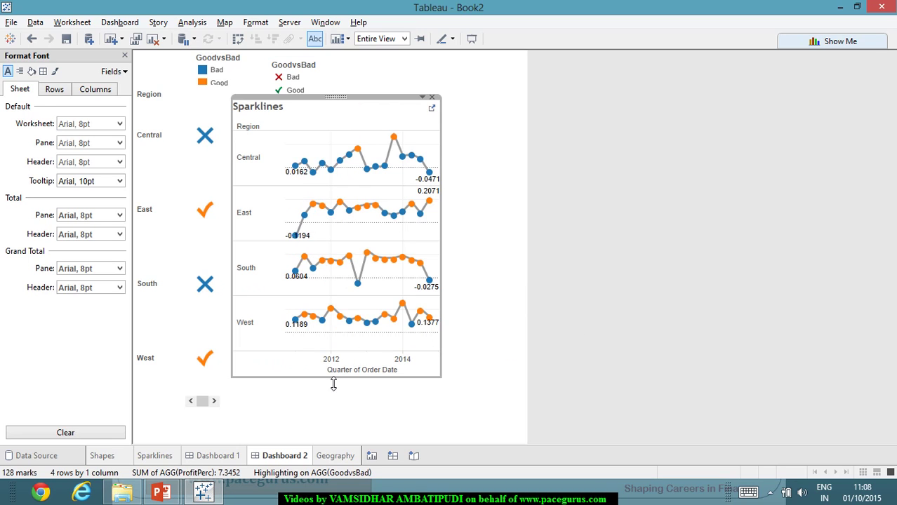
drag(333, 383, 343, 430)
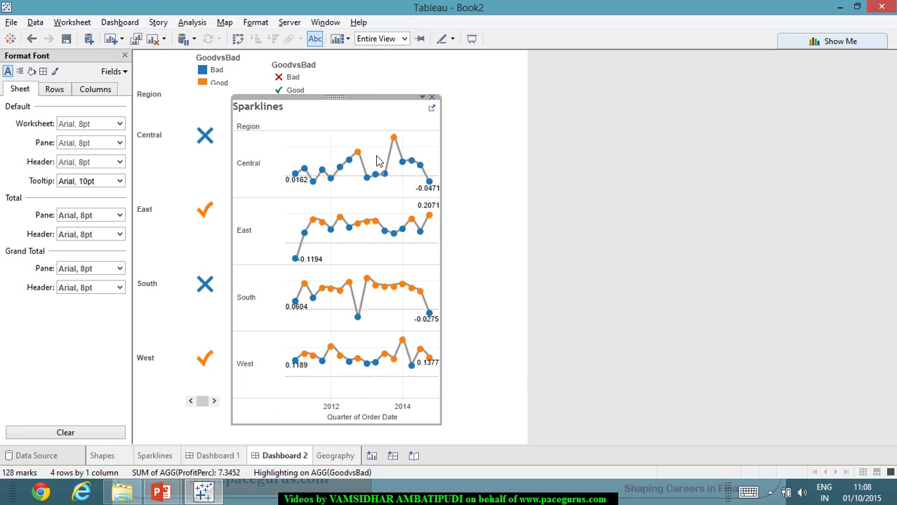
drag(390, 103, 388, 89)
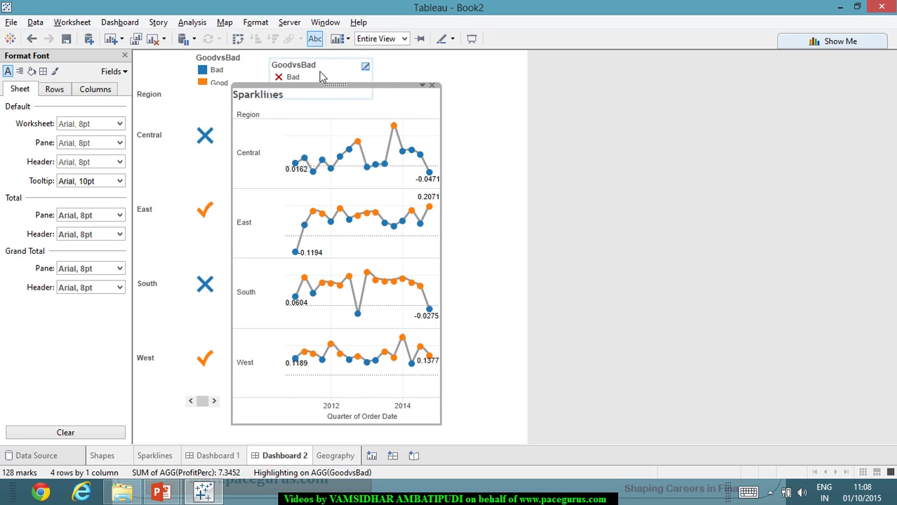
- Remove the GoodvsBad shape legend from Dashboard 2
click(365, 68)
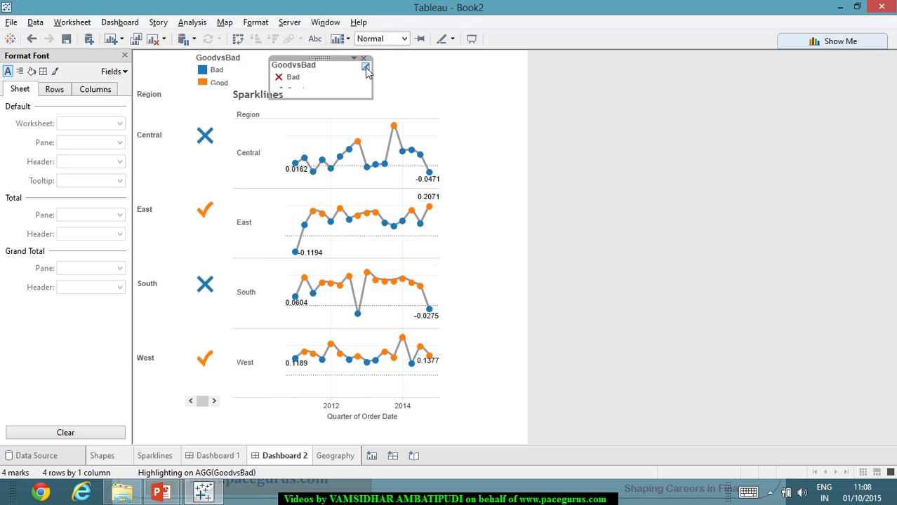
click(354, 58)
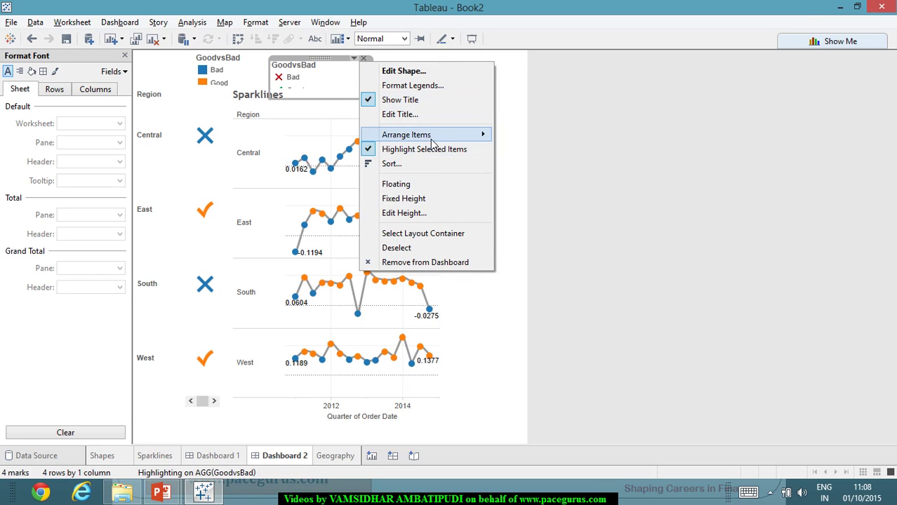
mouse_move(438, 137)
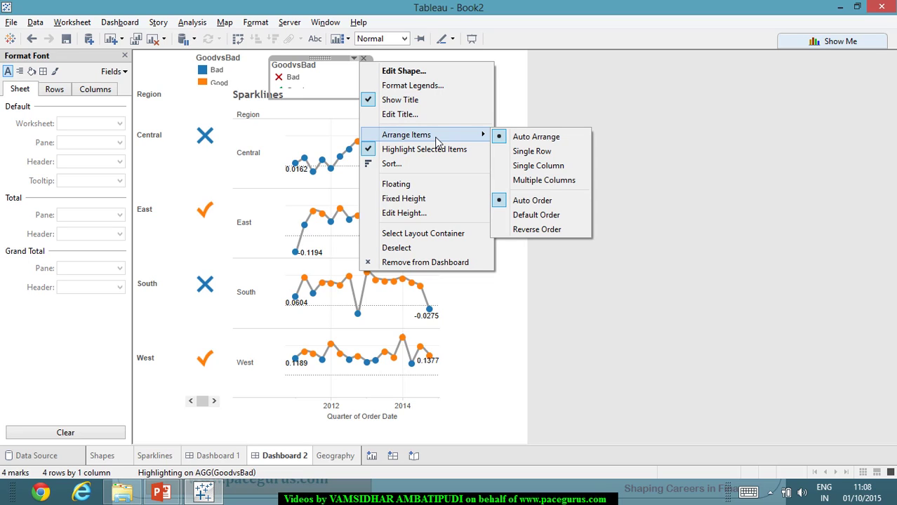
click(425, 262)
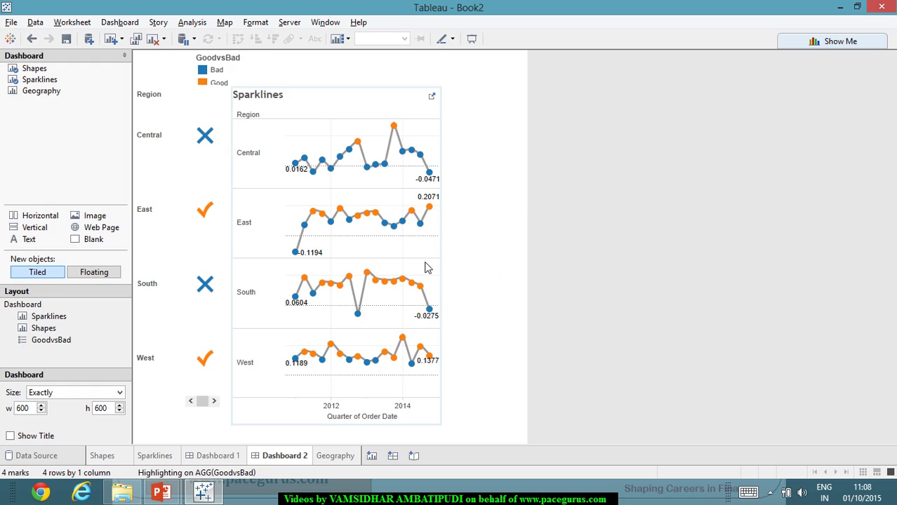
- Hide the Region row headers on the Sparklines worksheet and return to Dashboard 2
mouse_move(429, 237)
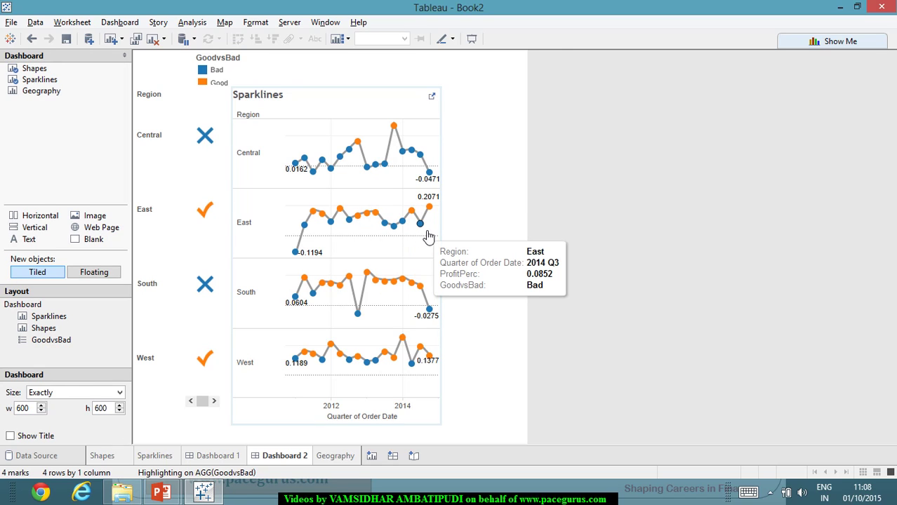
mouse_move(395, 225)
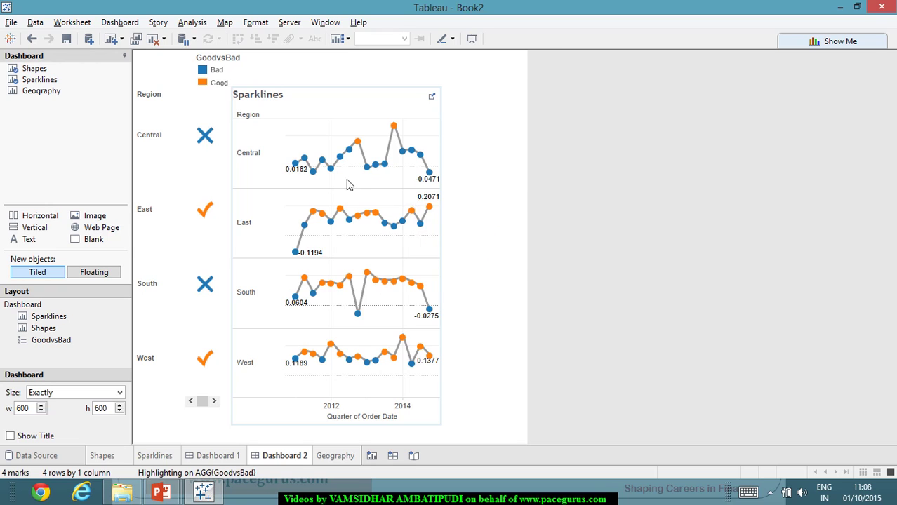
click(335, 113)
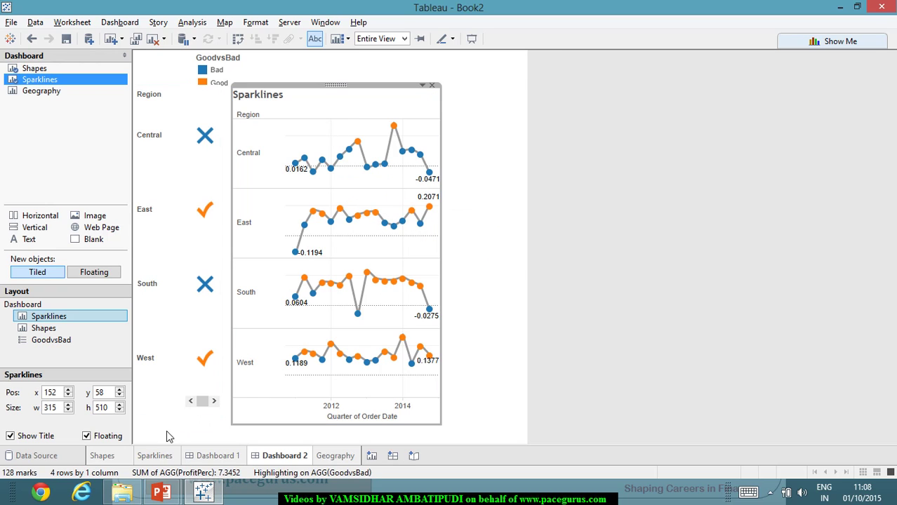
click(167, 455)
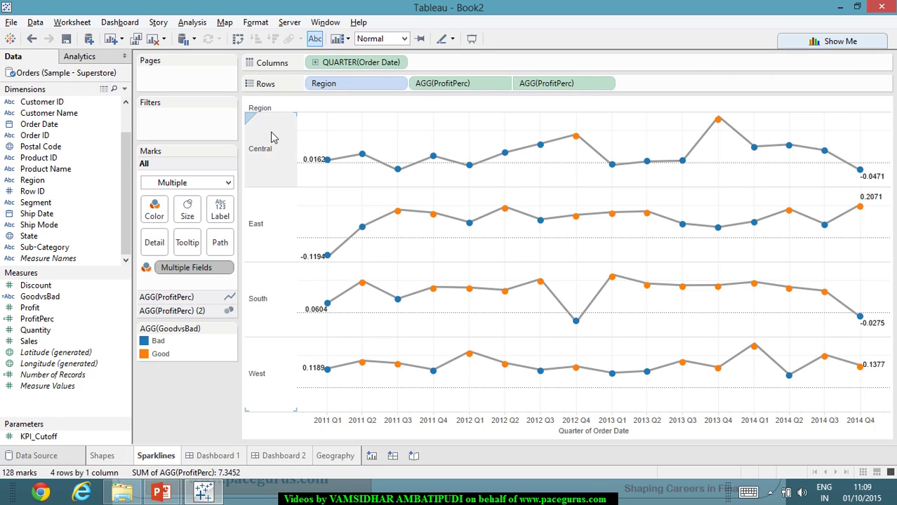
right_click(273, 137)
click(313, 221)
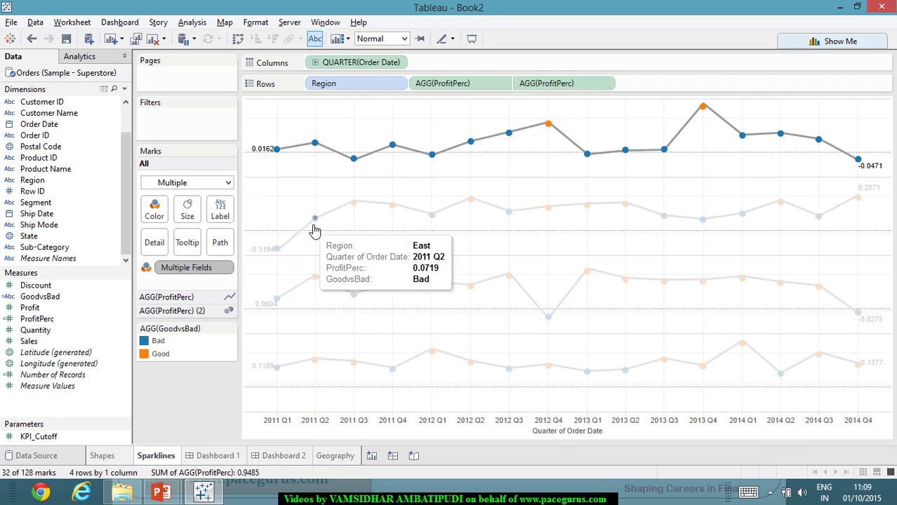
click(317, 456)
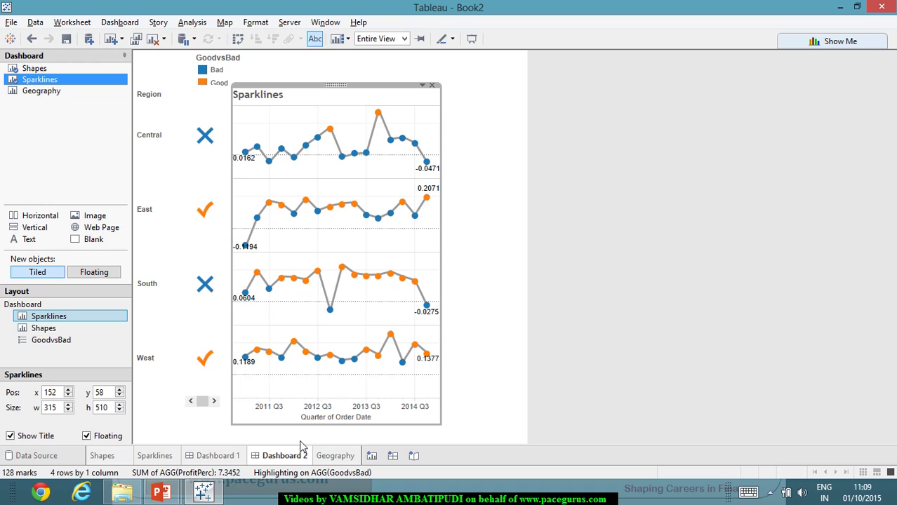
click(490, 204)
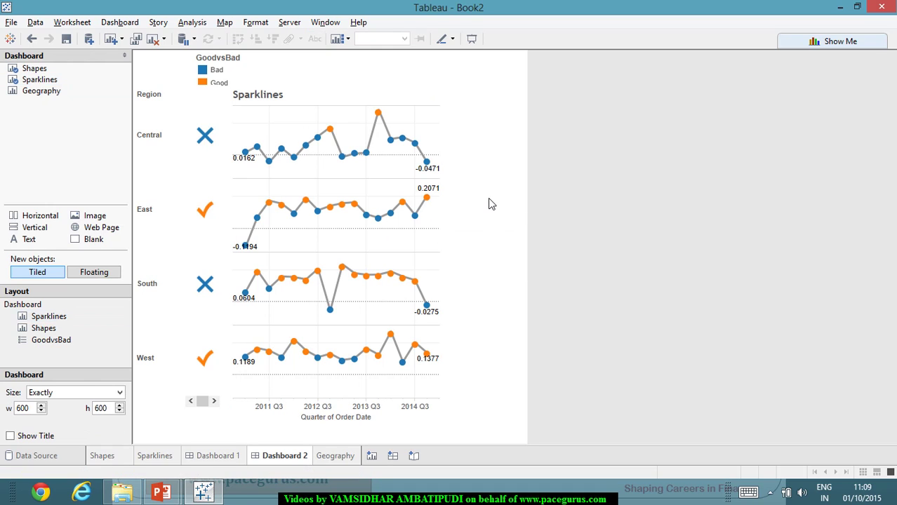
- Examine the Sparklines worksheet and its worksheet options, and go back to Dashboard 2
click(297, 100)
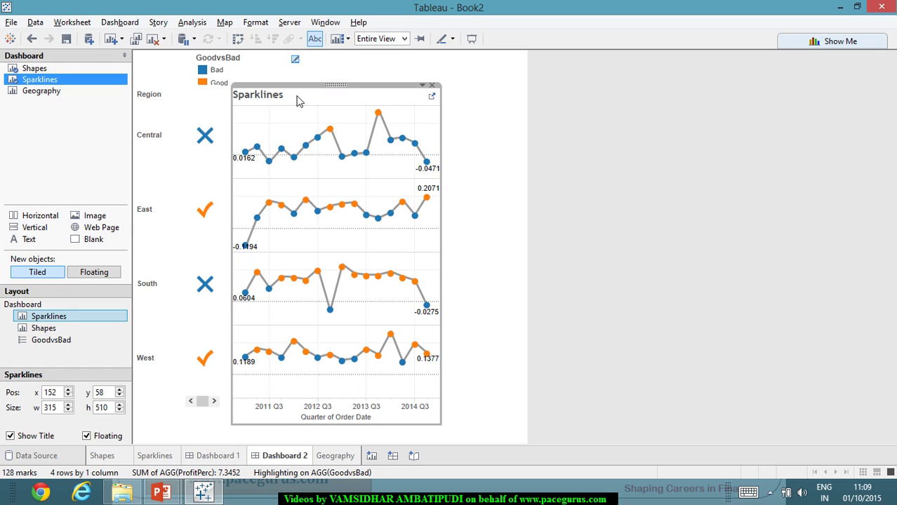
click(150, 459)
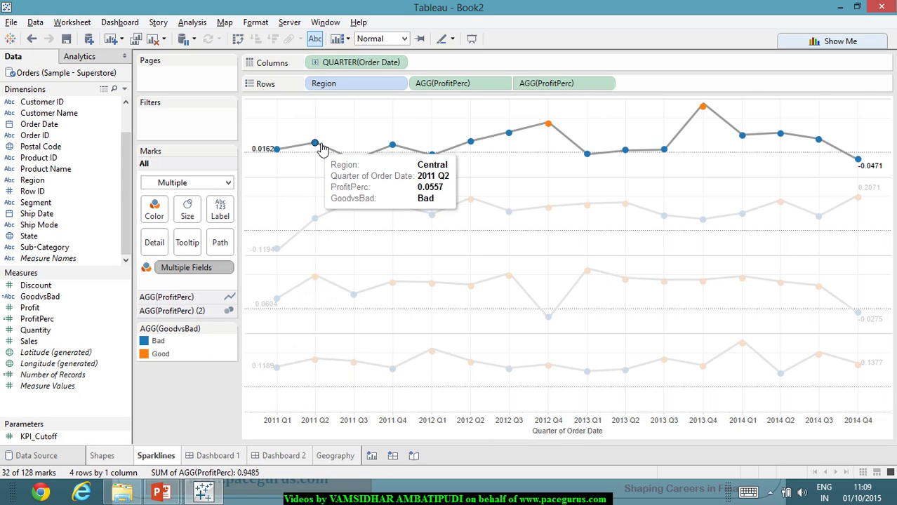
mouse_move(281, 153)
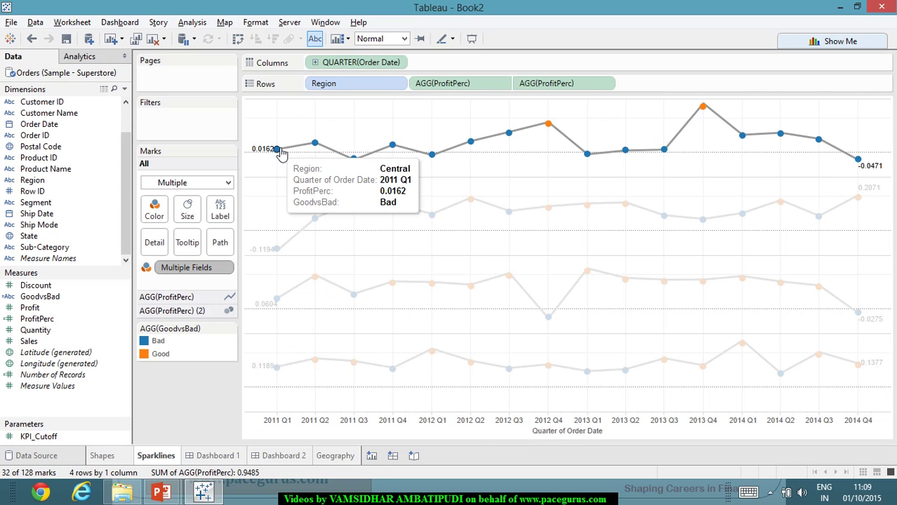
click(72, 22)
click(440, 263)
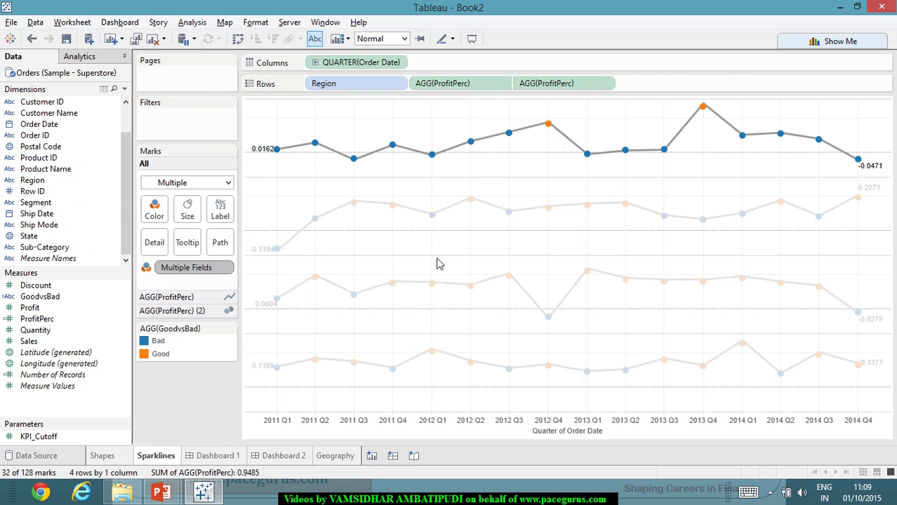
click(440, 263)
click(284, 455)
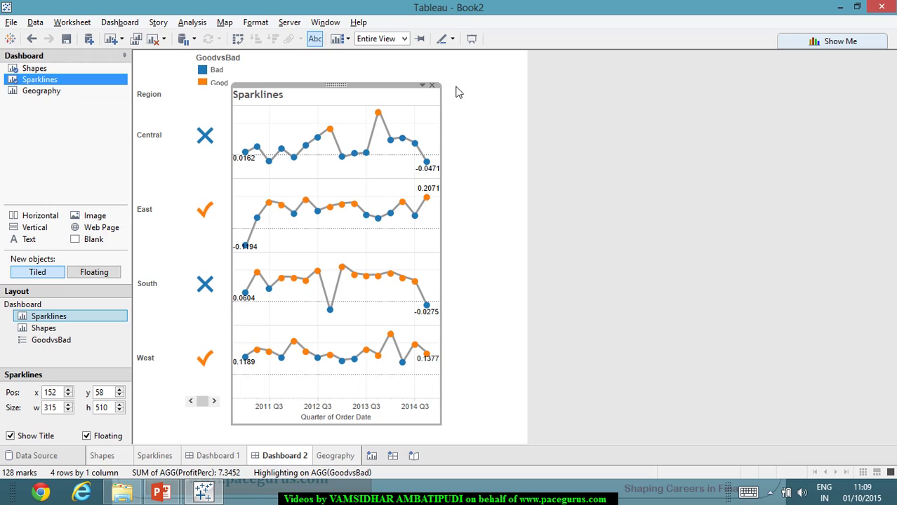
- Hide the Sparklines sheet's title on the dashboard and move the sheet closer to the shape marks, at about x 139
click(423, 85)
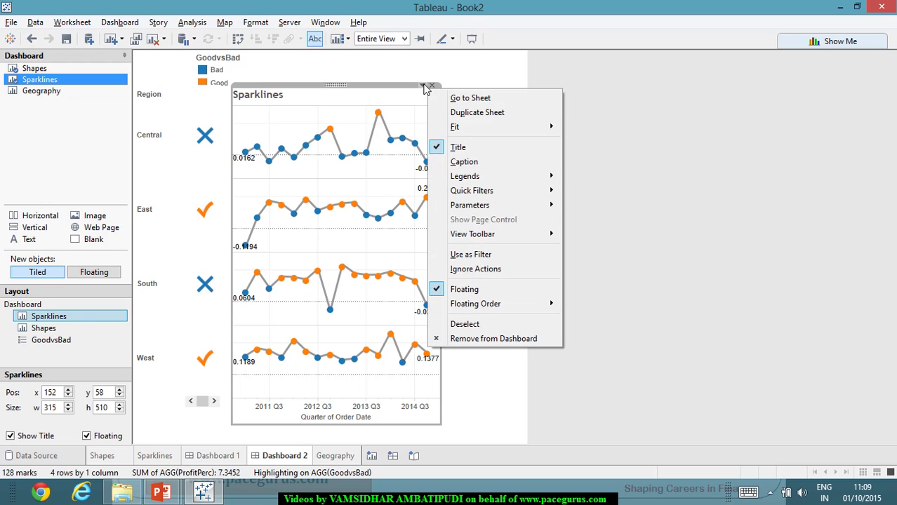
click(463, 147)
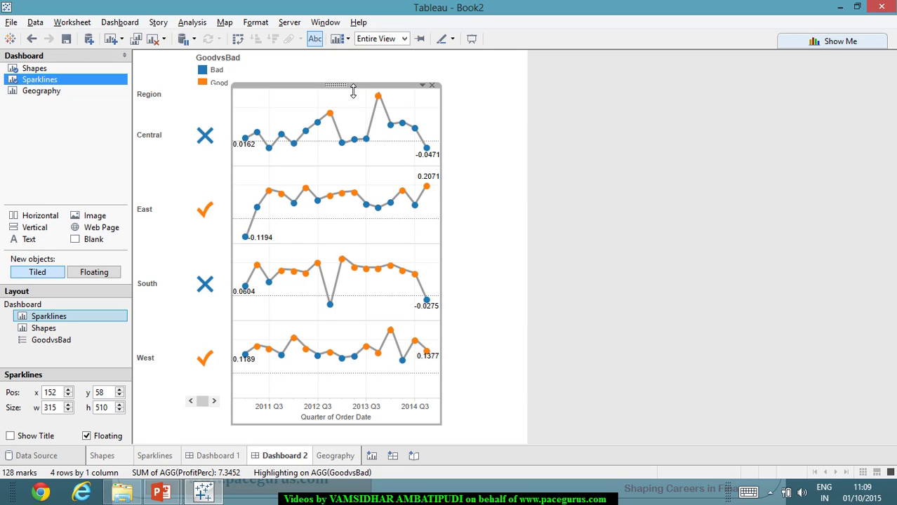
drag(345, 92, 336, 99)
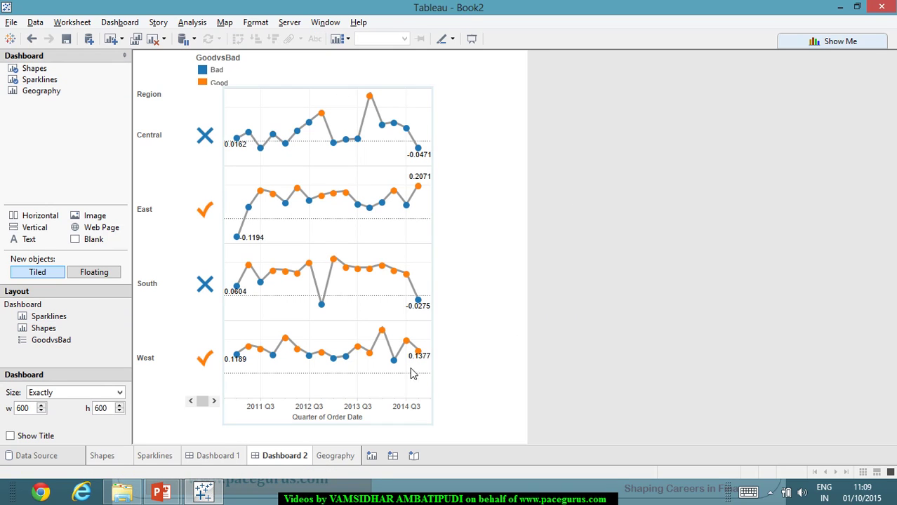
- Widen the floating Shapes sheet to about 140 pixels so its marks fit without horizontal scrolling
click(209, 398)
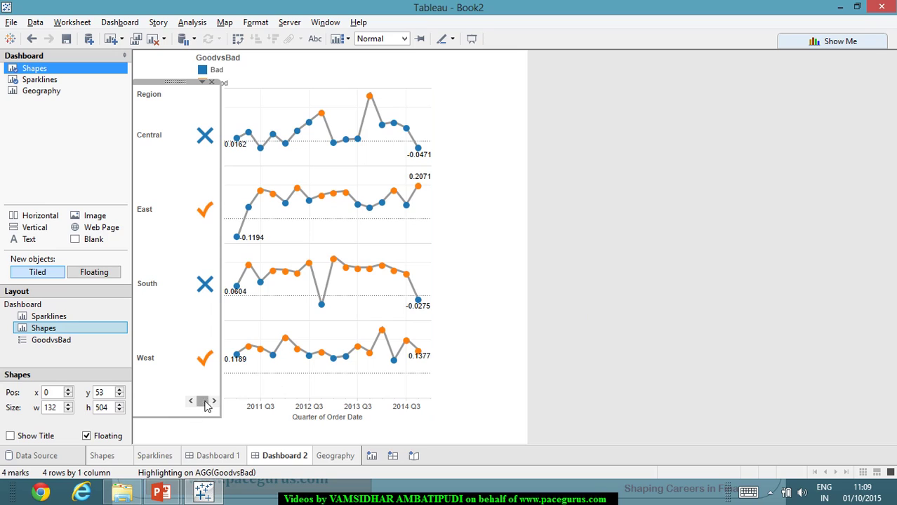
click(212, 402)
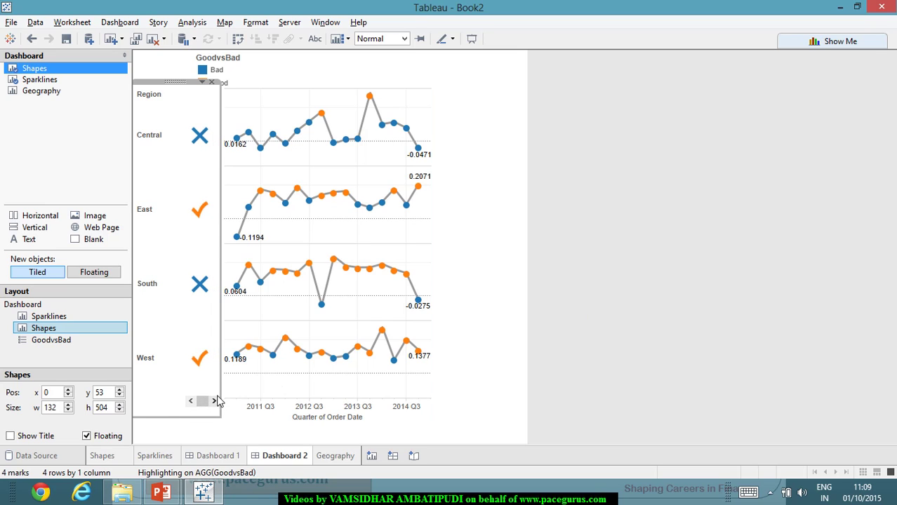
drag(221, 391, 246, 387)
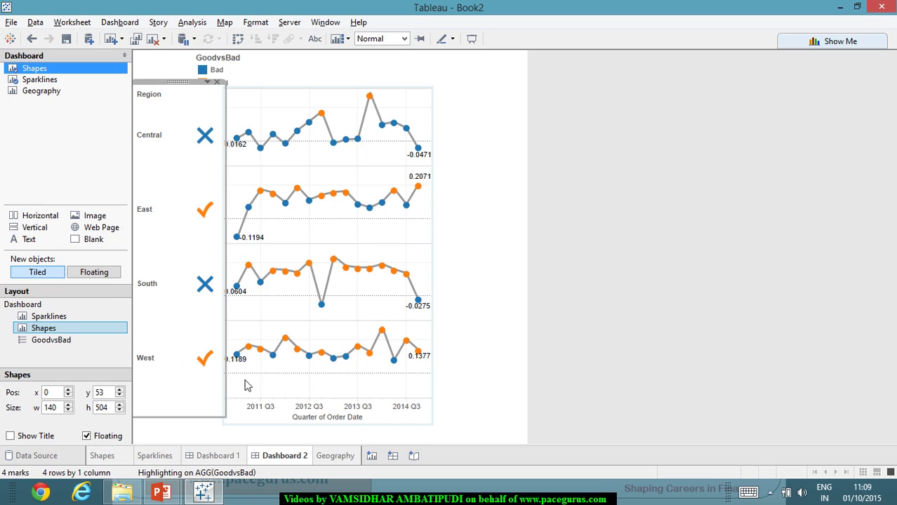
click(477, 321)
- Widen the floating Sparklines sheet to about 334 pixels and deselect it
click(397, 221)
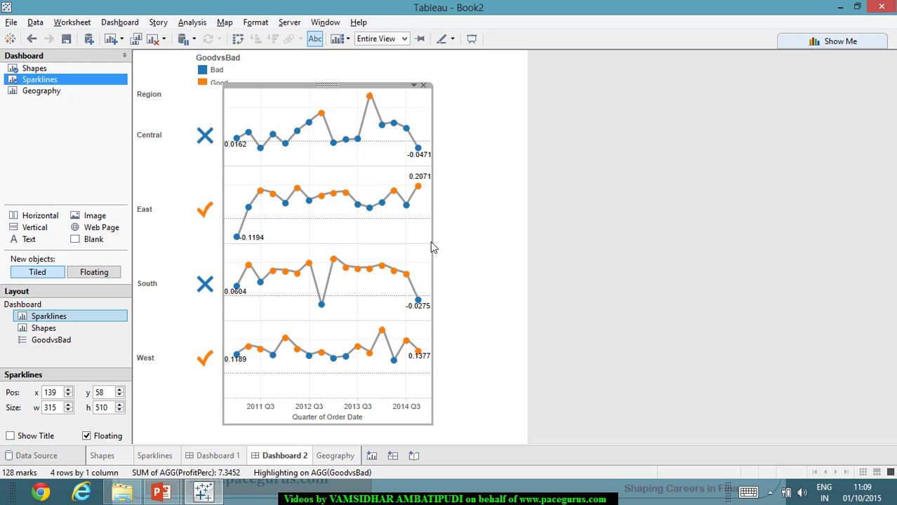
drag(433, 247, 446, 247)
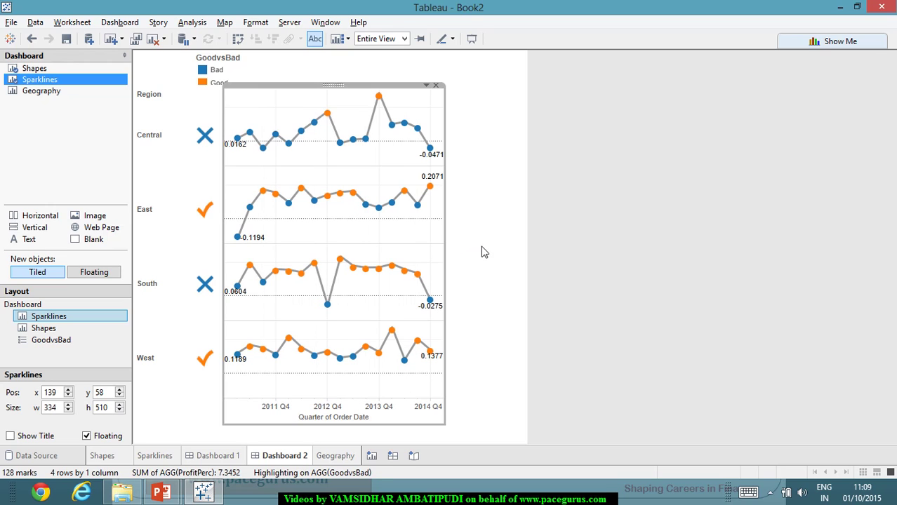
click(484, 252)
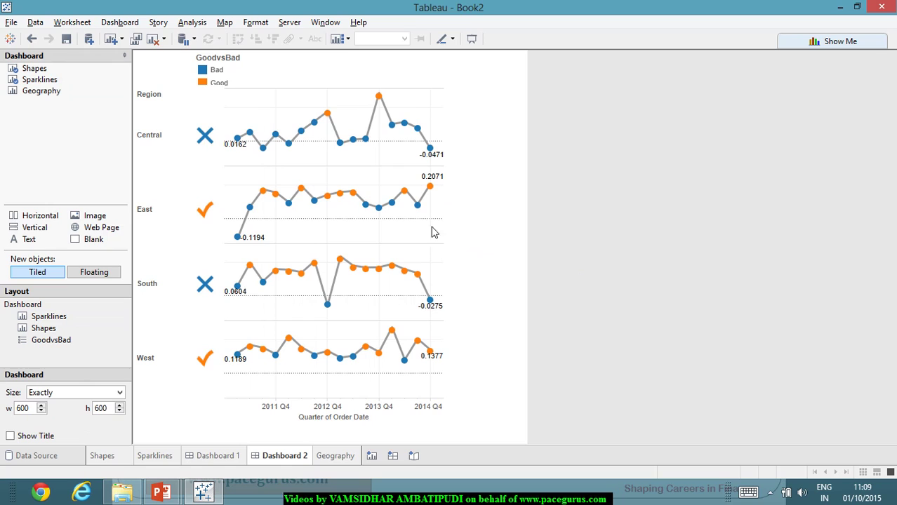
- Reduce the height of the floating GoodvsBad legend to about 60 pixels, keeping both entries in view
click(215, 69)
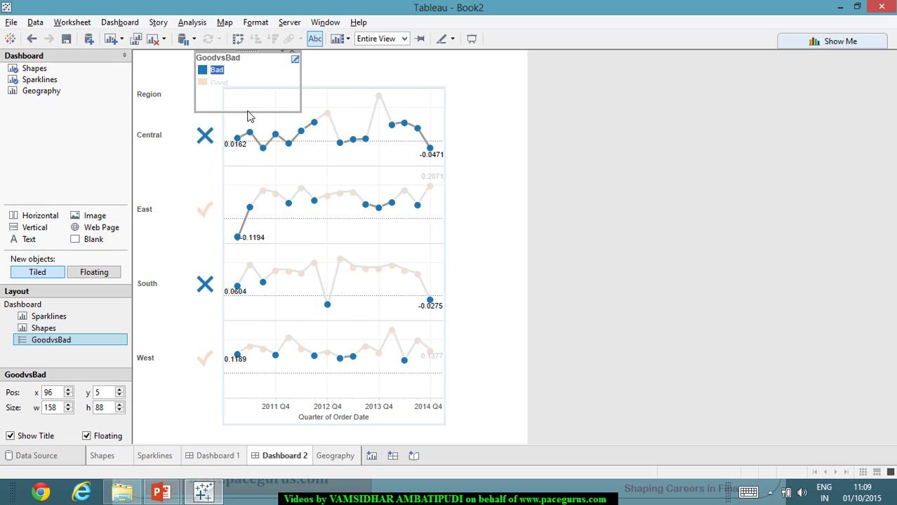
drag(250, 119, 250, 99)
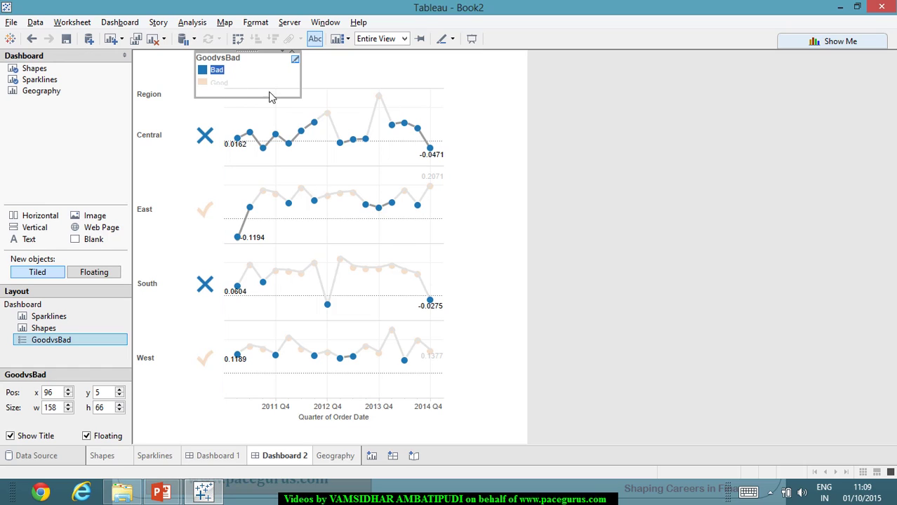
drag(261, 105, 267, 90)
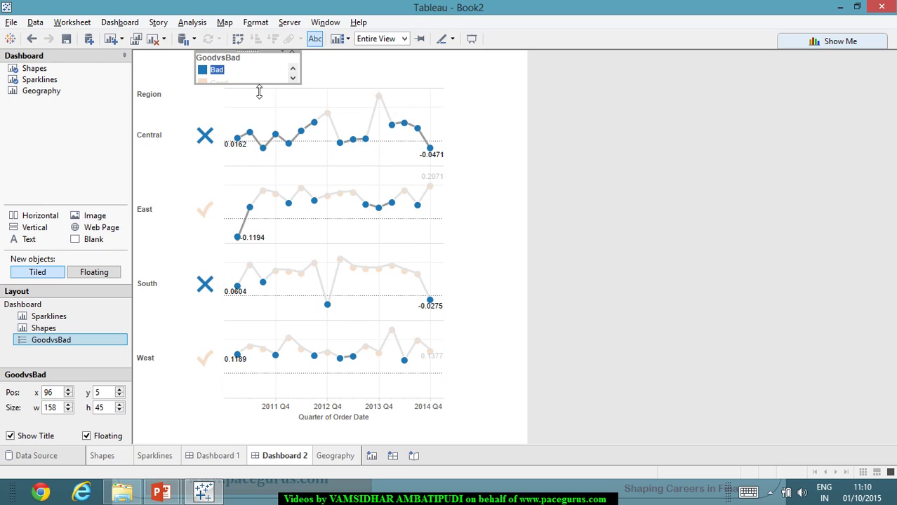
click(232, 88)
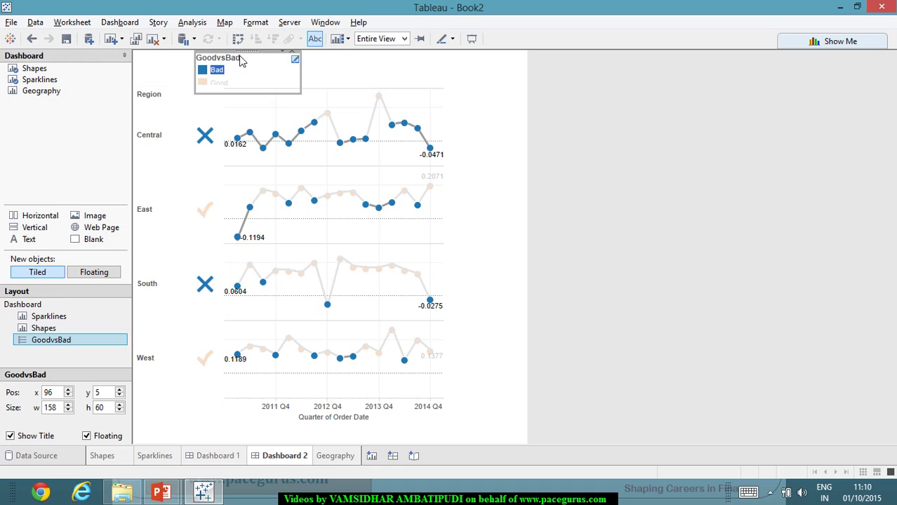
- Move the GoodvsBad legend below the Shapes sheet into the dashboard's lower-left corner, at about y 539, and deselect it
drag(247, 62, 198, 386)
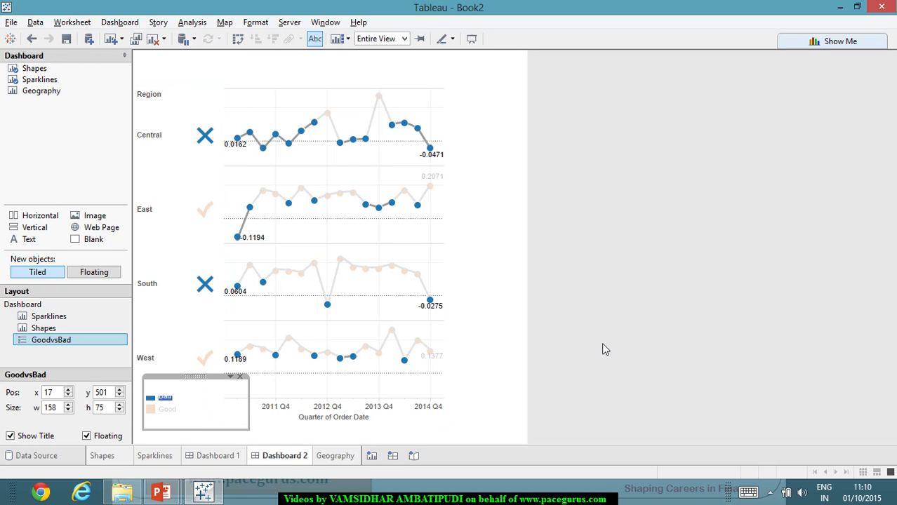
click(602, 344)
click(169, 402)
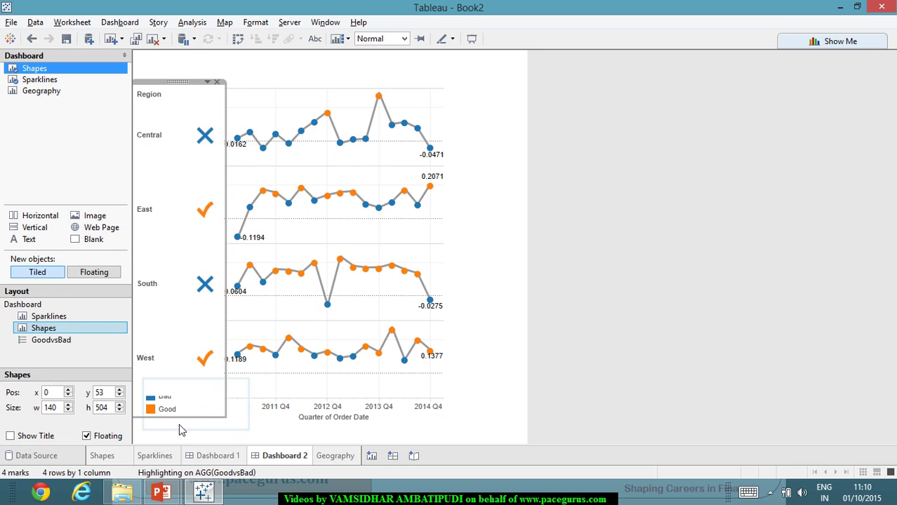
click(180, 424)
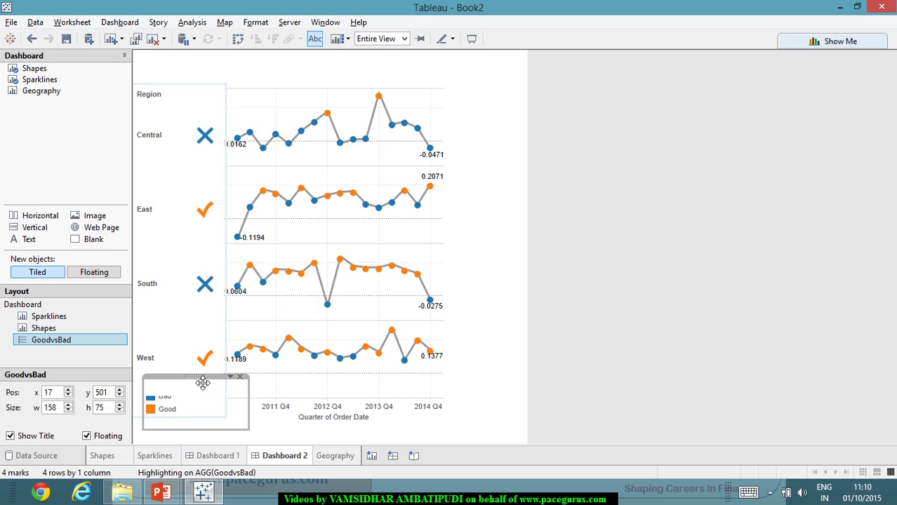
drag(202, 384, 190, 410)
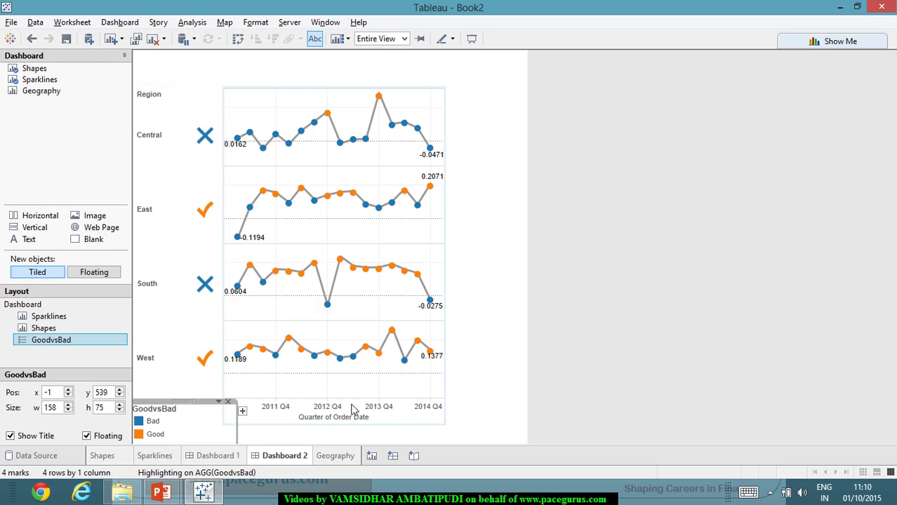
click(491, 382)
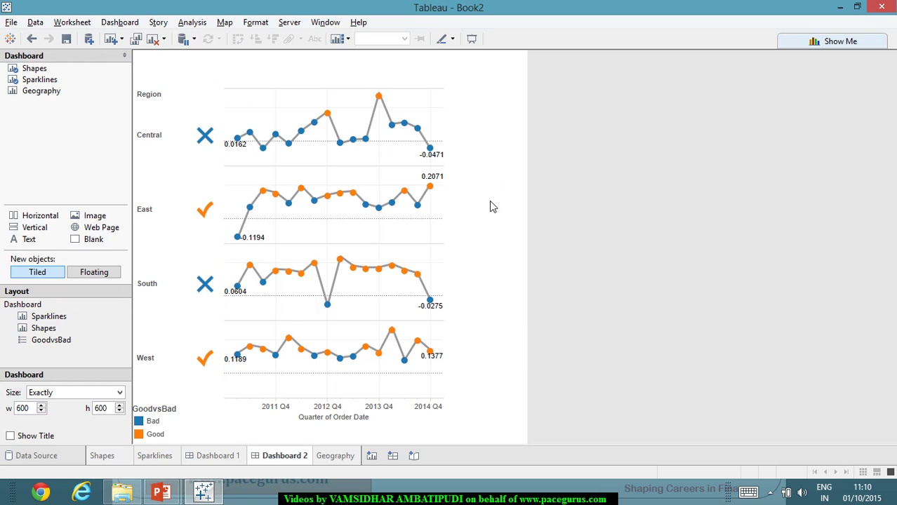
- Add a tiled text object reading "Regional Analysis" to the dashboard
drag(28, 239, 196, 75)
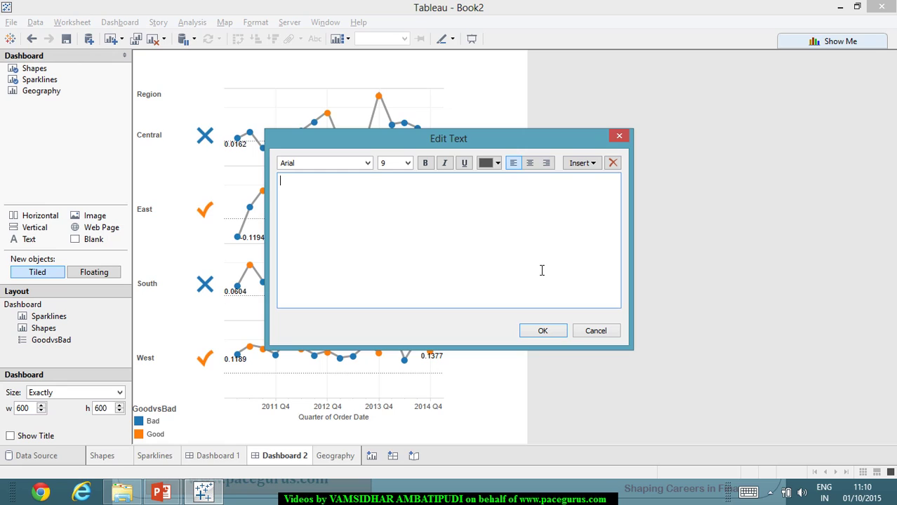
text(Regional Analysis)
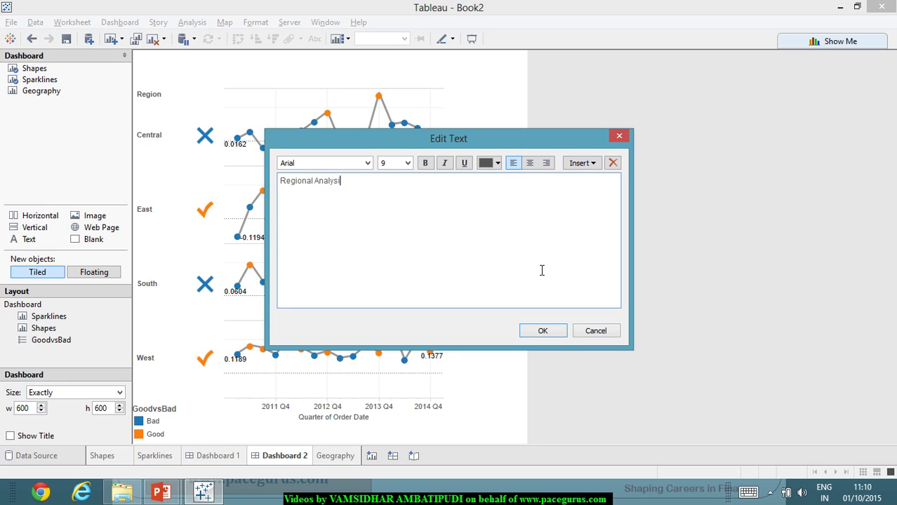
click(543, 331)
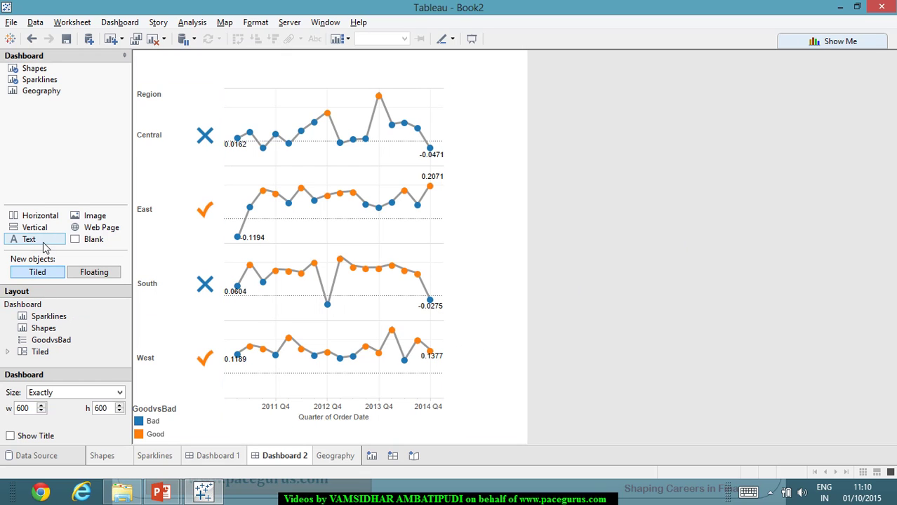
- Add a second tiled text object reading "Regional Analysis" along the dashboard's upper edge and shrink its height to about 43 pixels
mouse_move(29, 239)
mouse_down()
mouse_move(192, 94)
mouse_move(199, 60)
mouse_up()
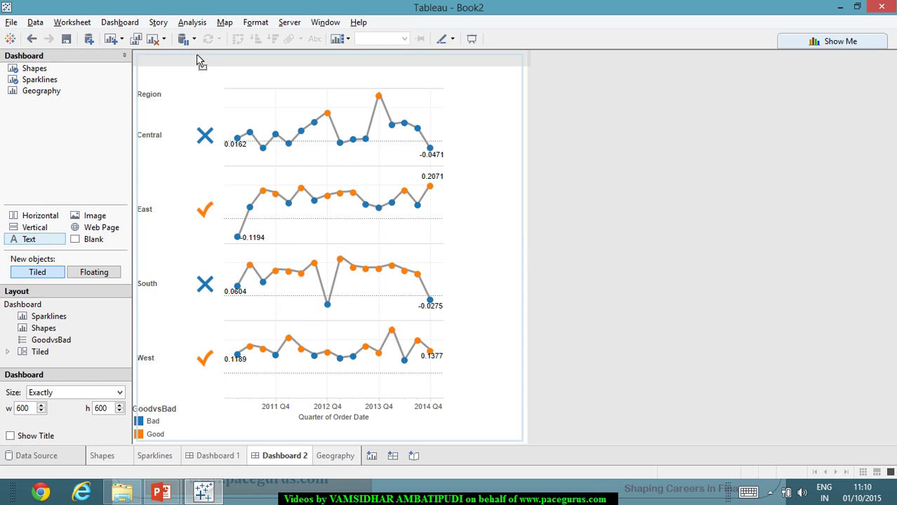
text(Re)
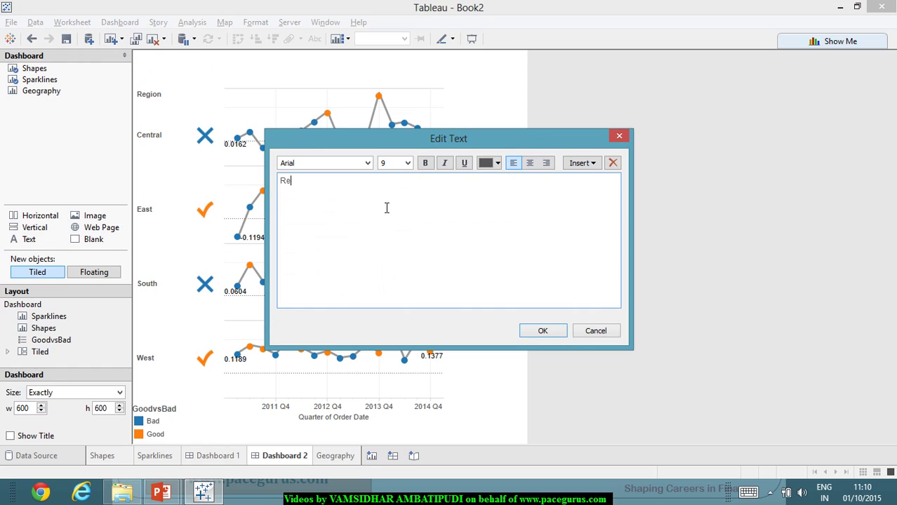
text(gional Analysis)
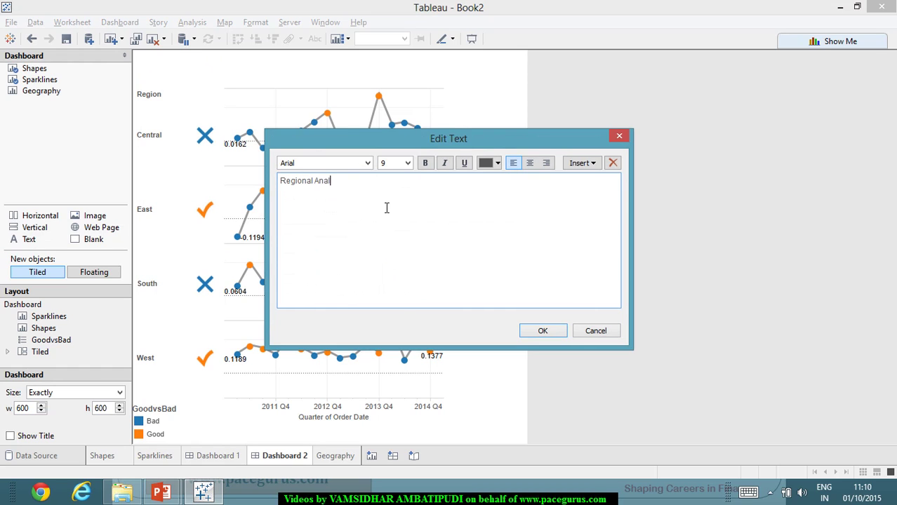
click(542, 331)
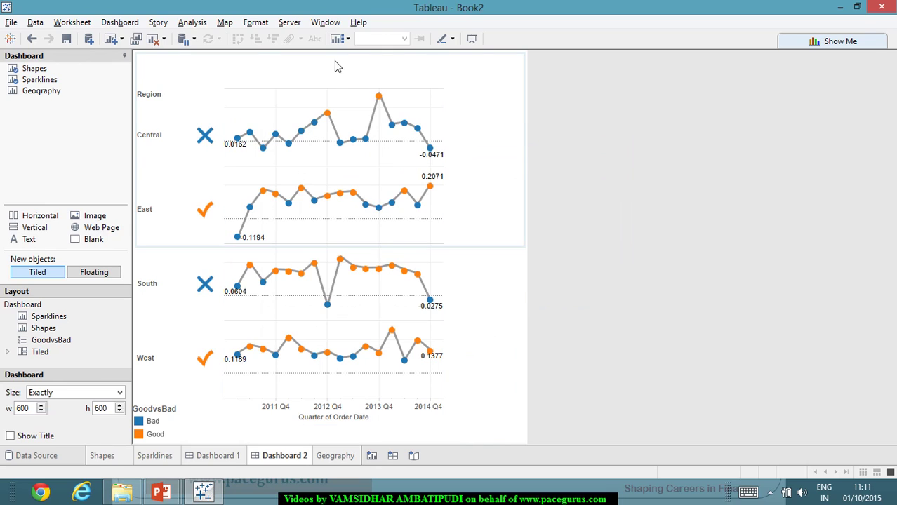
click(329, 59)
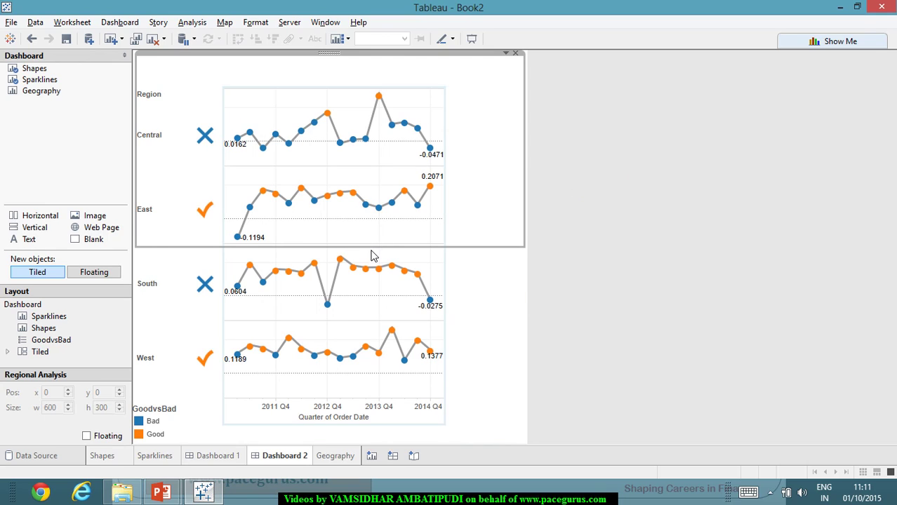
drag(374, 252, 393, 83)
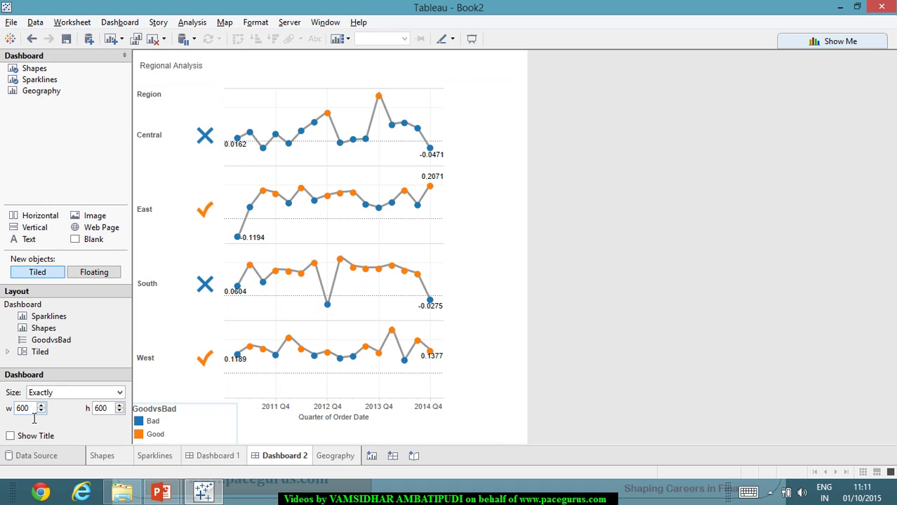
- Set the dashboard width to 800 pixels
drag(37, 417, 20, 415)
text(800)
key(Return)
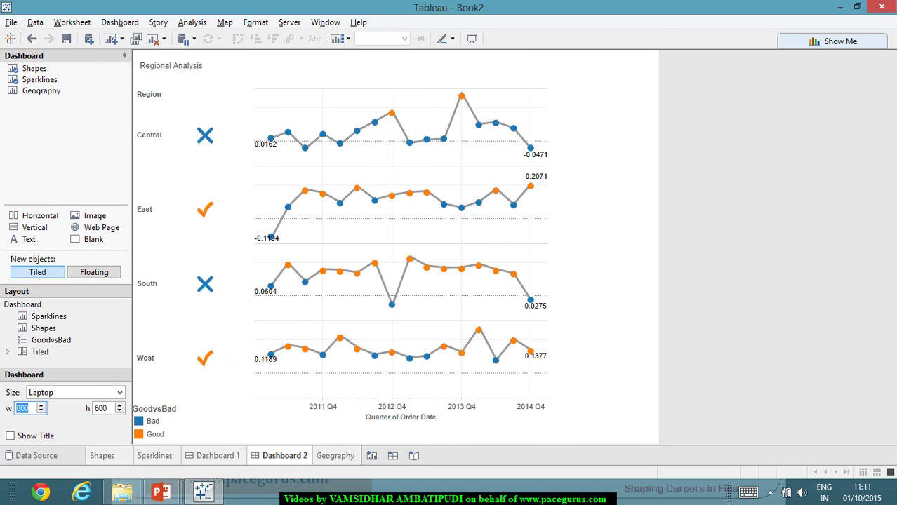
- Clear the highlighting from the South mark and narrow the floating Shapes sheet to about 126 pixels
click(218, 279)
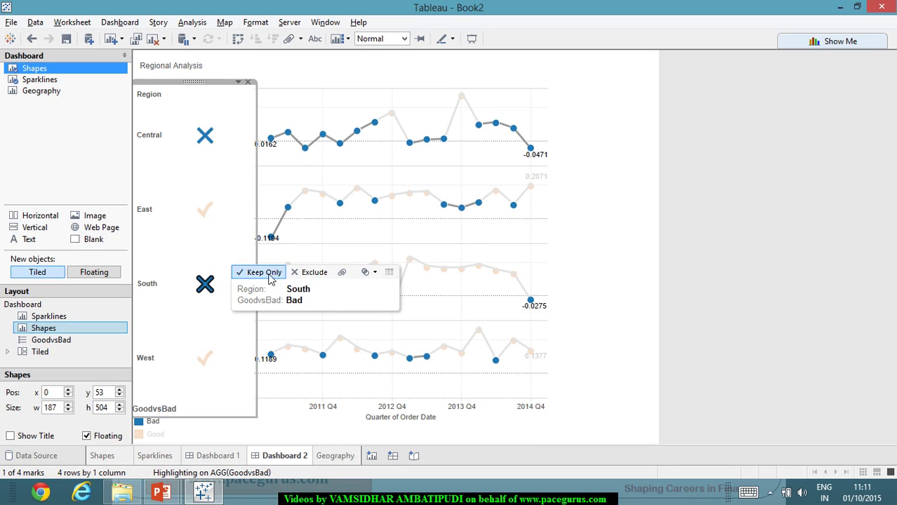
click(816, 192)
click(237, 243)
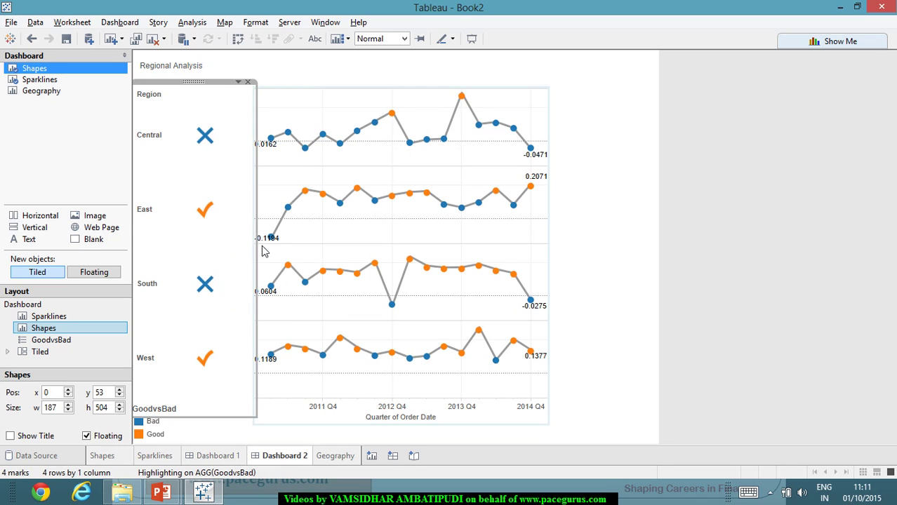
drag(257, 249, 217, 245)
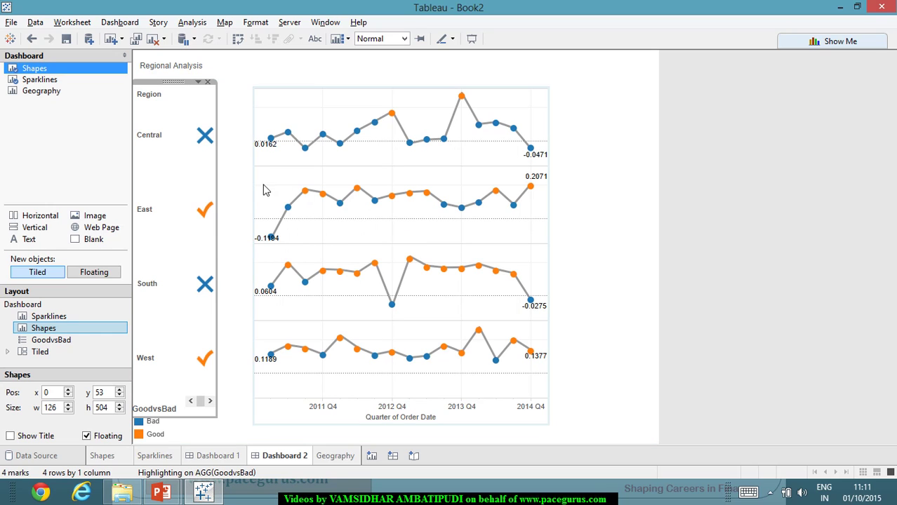
- Move the floating Sparklines sheet beside the shape marks at about x 132 and narrow it to about 313 pixels
click(531, 260)
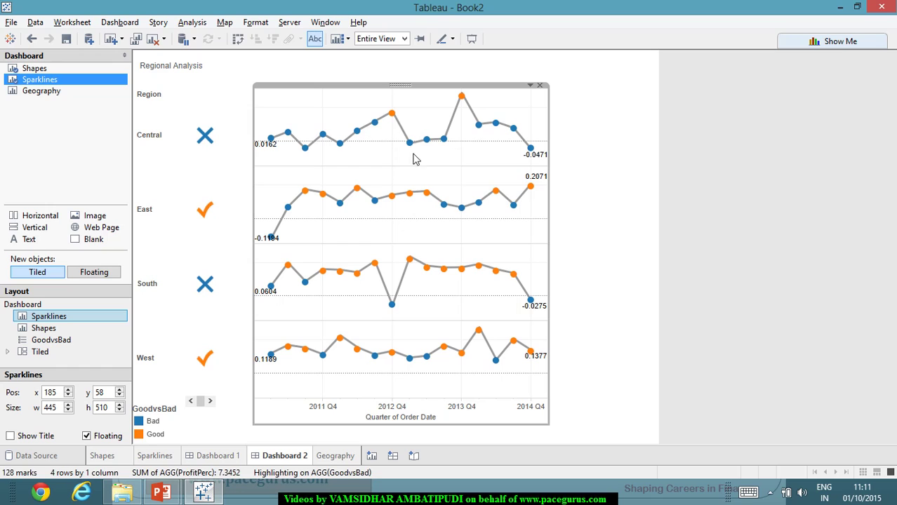
drag(403, 93, 372, 93)
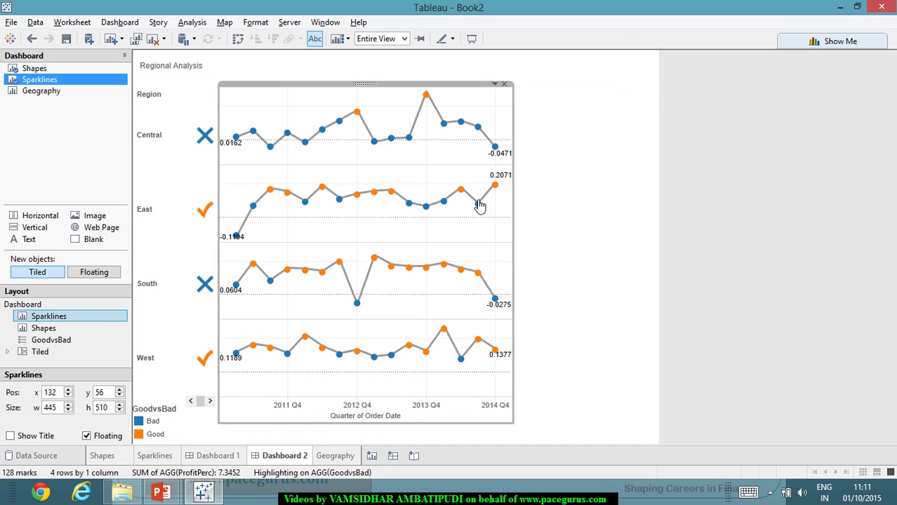
drag(520, 272, 426, 273)
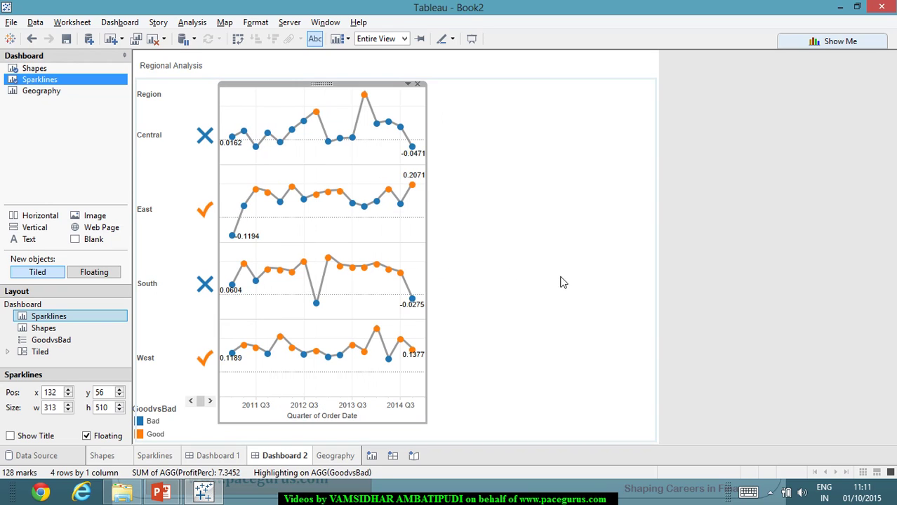
click(587, 297)
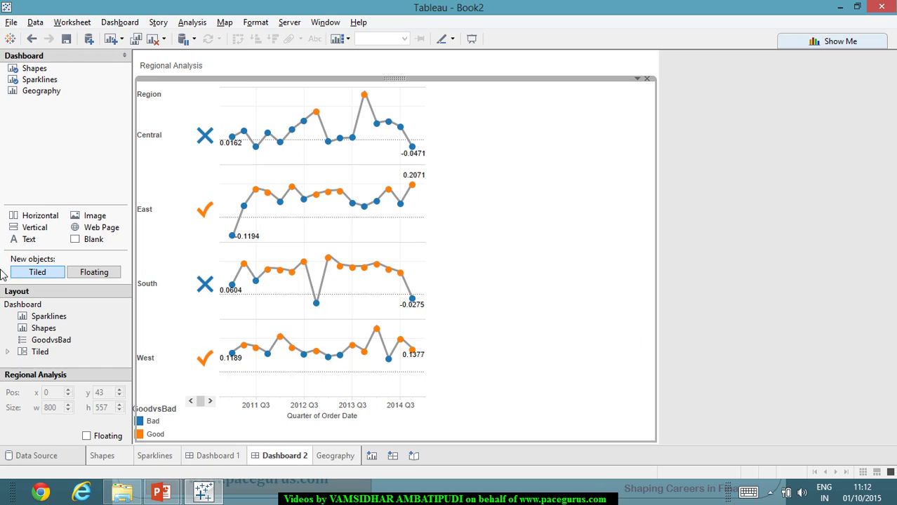
- Add the Geography sheet to the dashboard, make it floating, and place it beside the sparklines at about x 459, y 294
double_click(55, 94)
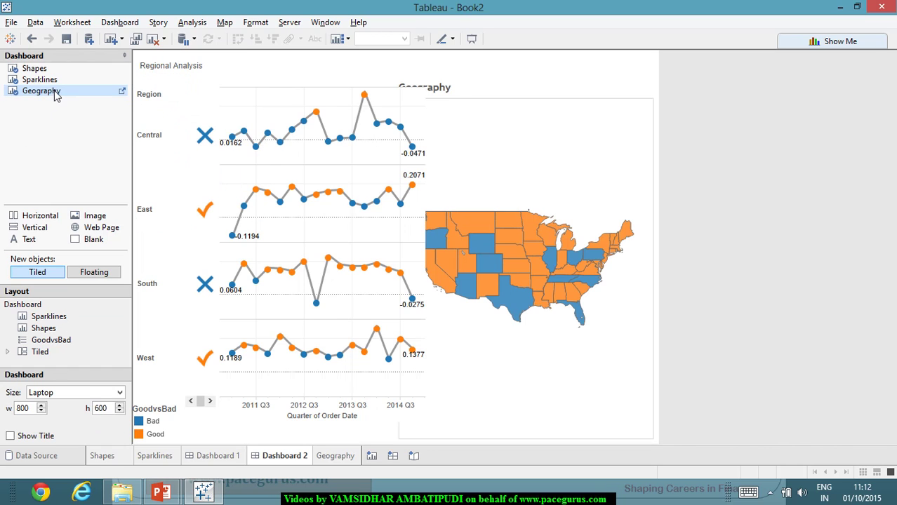
click(547, 269)
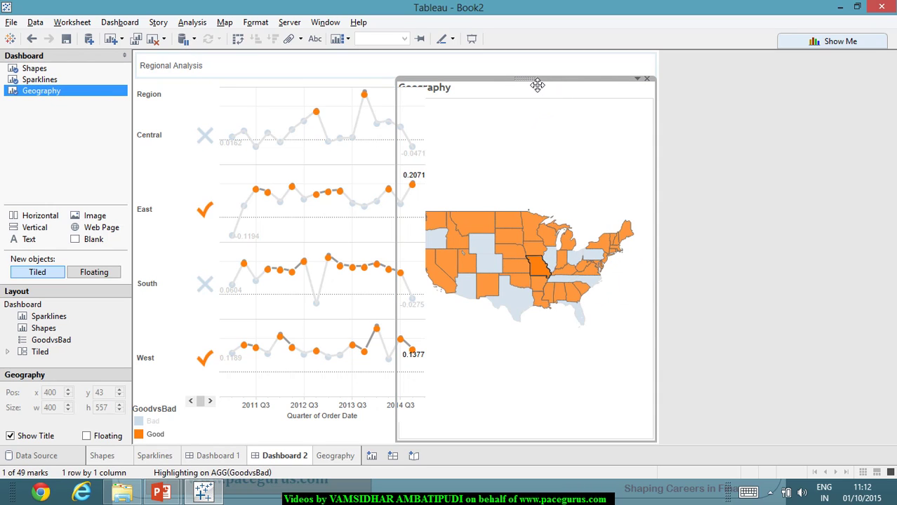
click(637, 79)
click(689, 267)
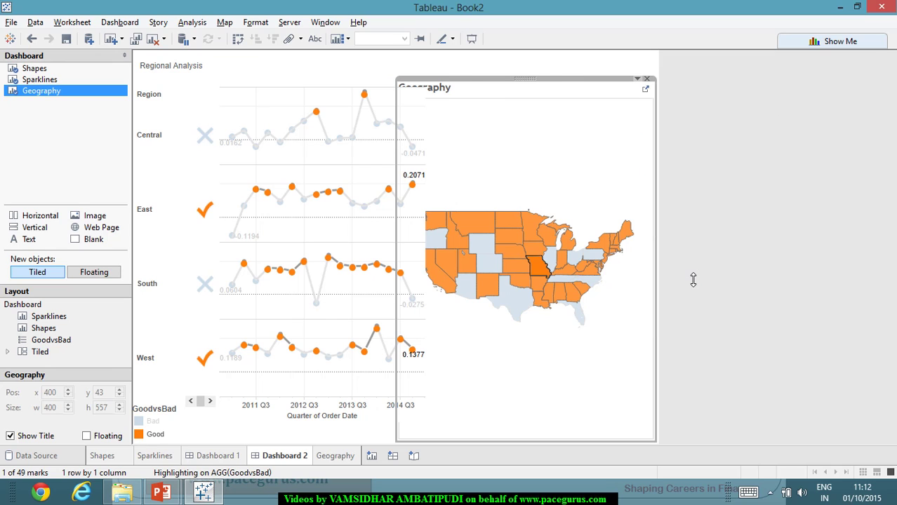
drag(475, 66, 531, 248)
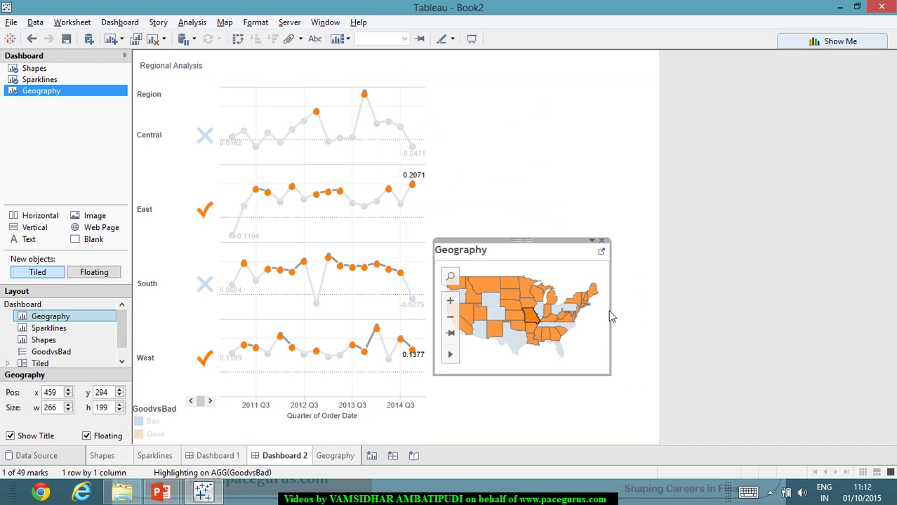
- Enlarge the floating Geography sheet to about 335 by 287 pixels and deselect it
drag(617, 314, 657, 317)
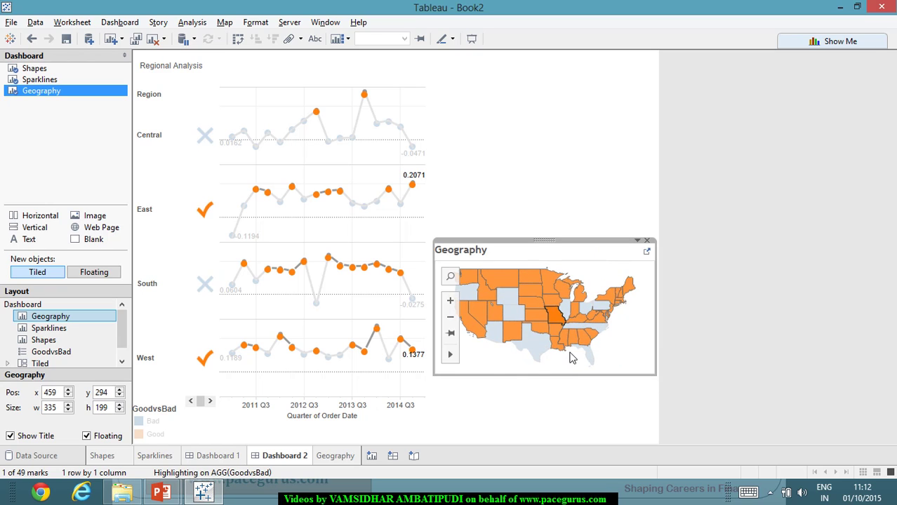
drag(565, 374, 570, 431)
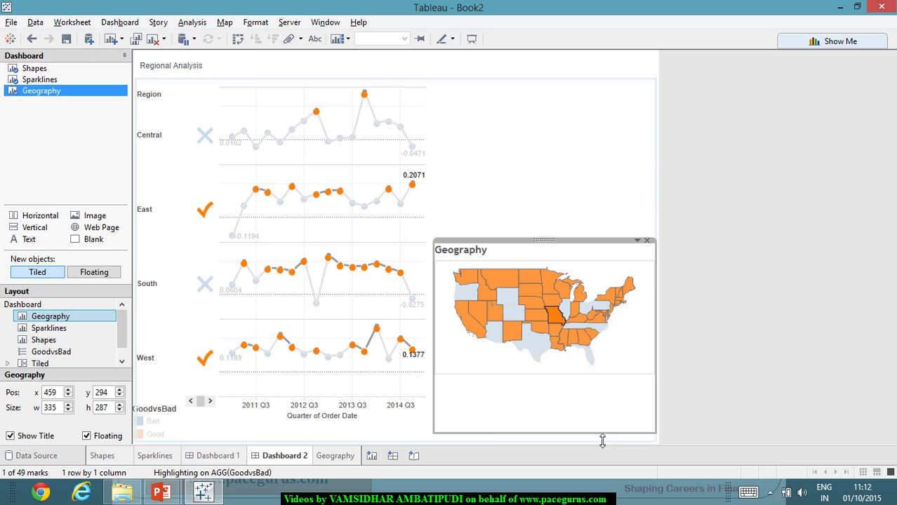
click(770, 338)
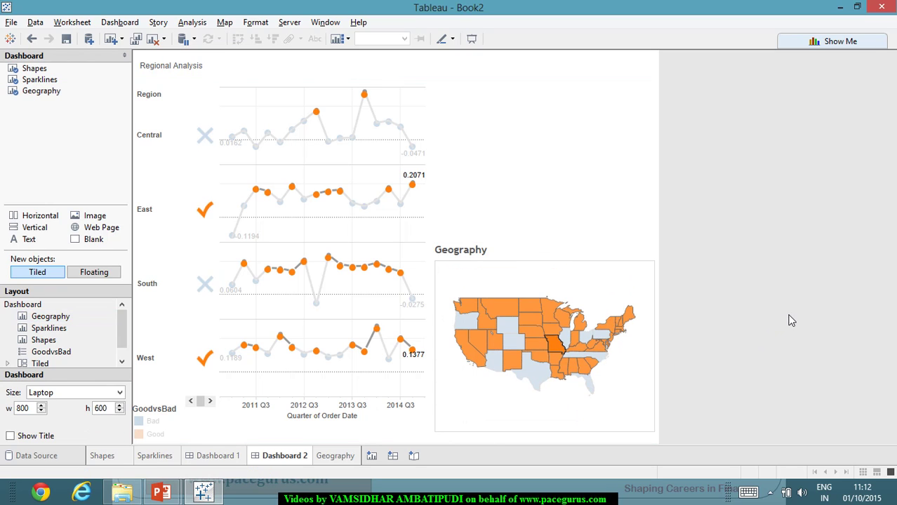
- Hide the Geography sheet's title on the dashboard and deselect the sheet
click(515, 254)
click(637, 240)
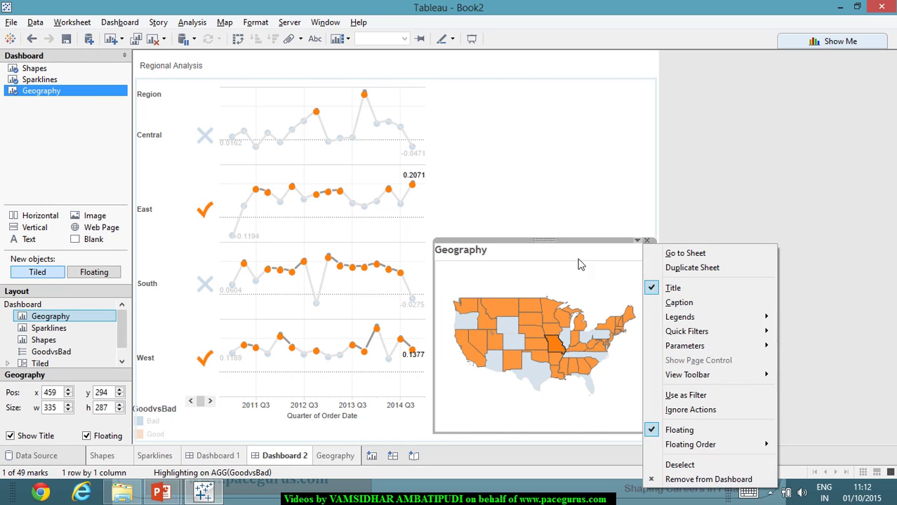
click(678, 289)
click(679, 289)
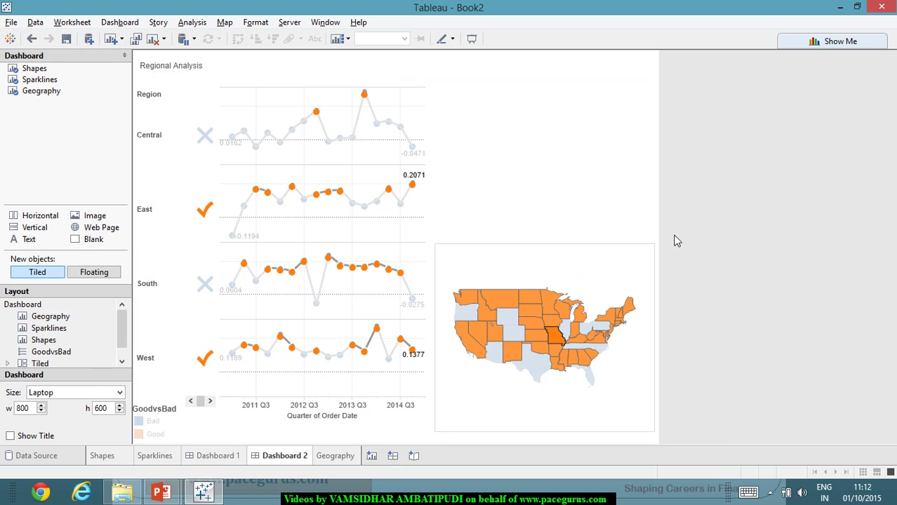
- Test the dashboard's linked highlighting by selecting Bad and Good points on the Central region's sparkline
click(544, 190)
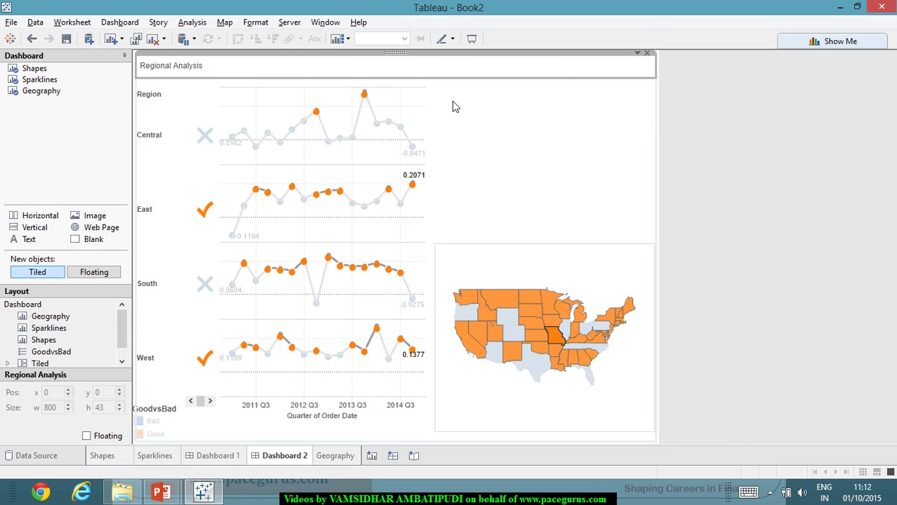
click(388, 123)
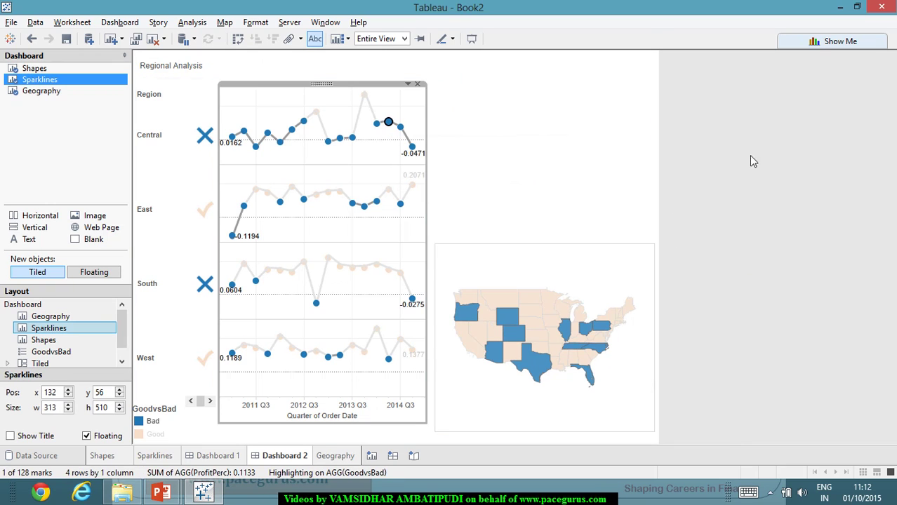
click(377, 120)
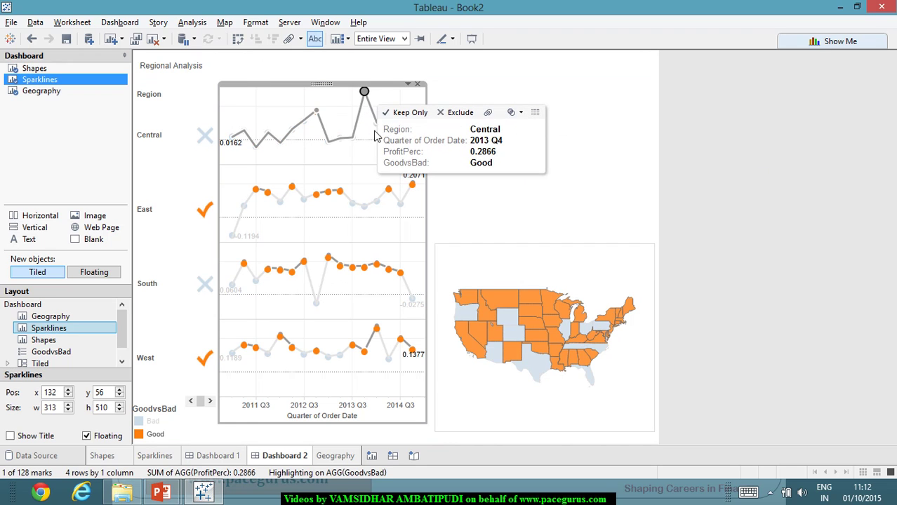
click(303, 75)
click(706, 216)
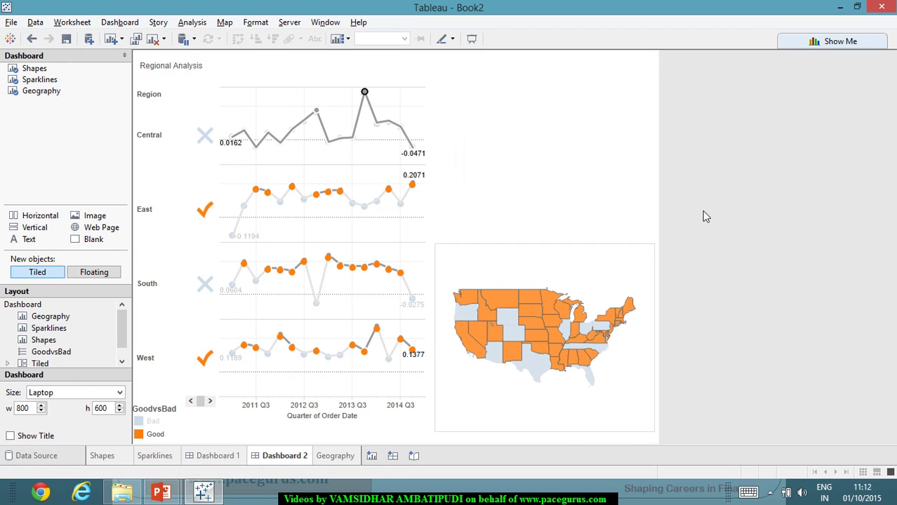
click(47, 94)
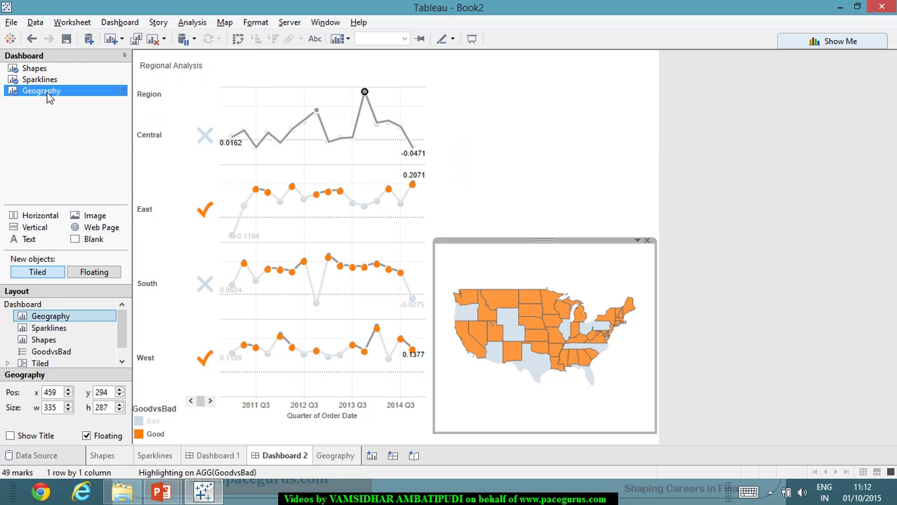
- Test highlighting from the South and Central shape marks, a Central sparkline point and the Central region label
click(203, 284)
click(712, 222)
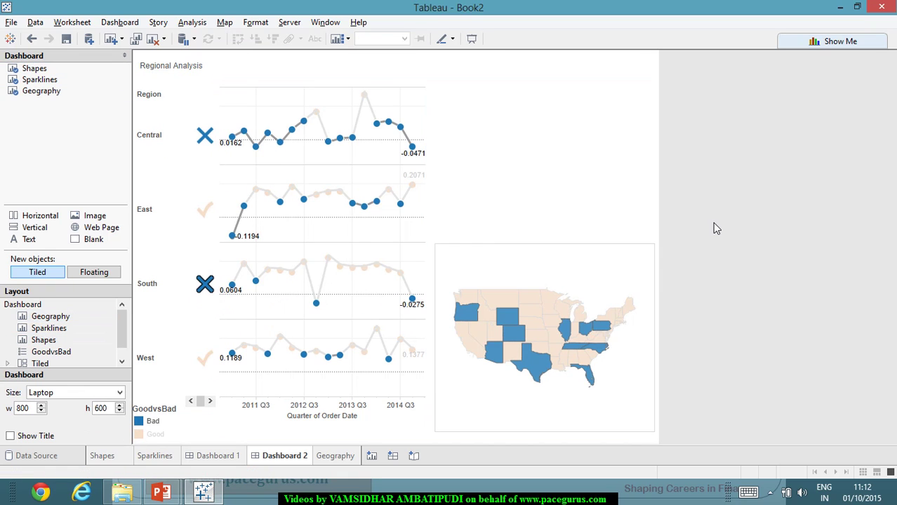
click(204, 141)
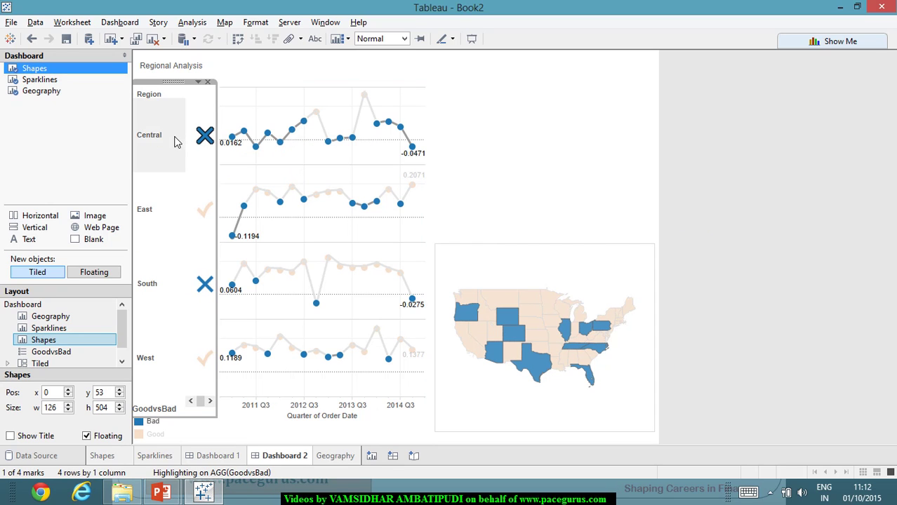
click(255, 146)
click(147, 147)
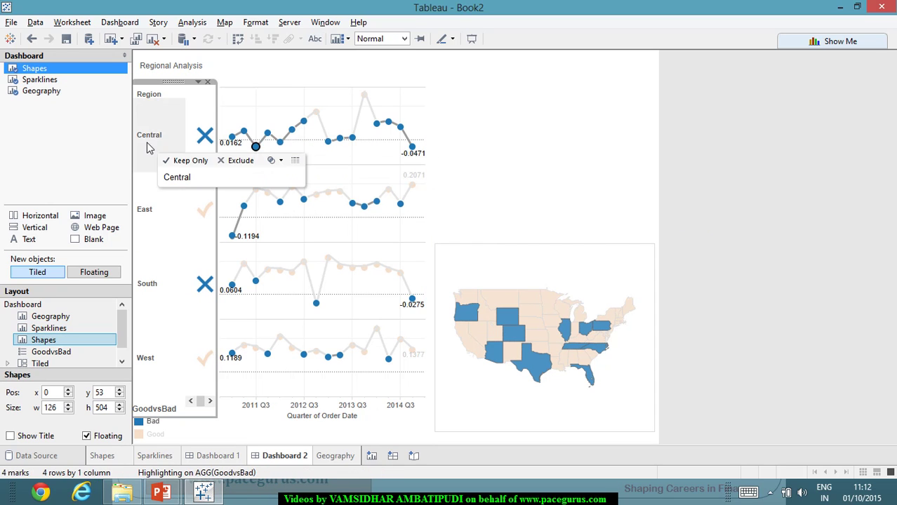
click(147, 147)
click(688, 218)
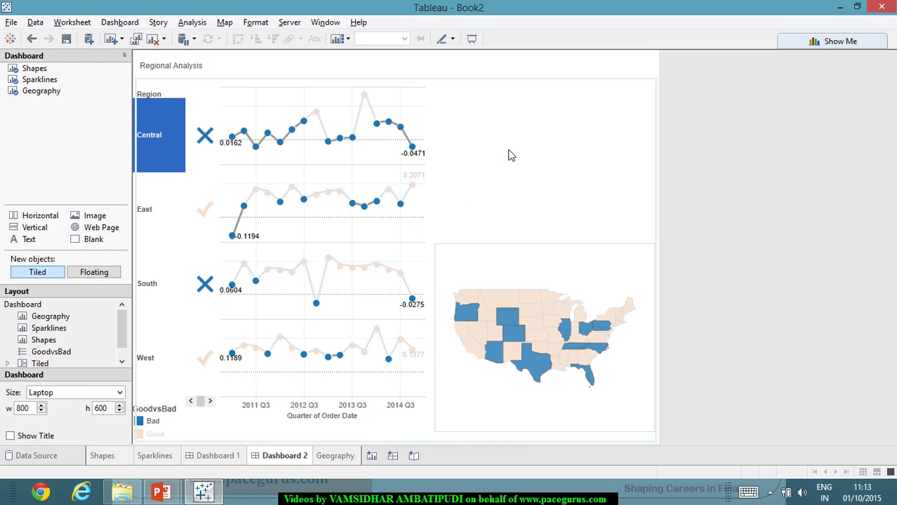
- Show the Region quick filter for the Sparklines sheet on the dashboard
click(552, 142)
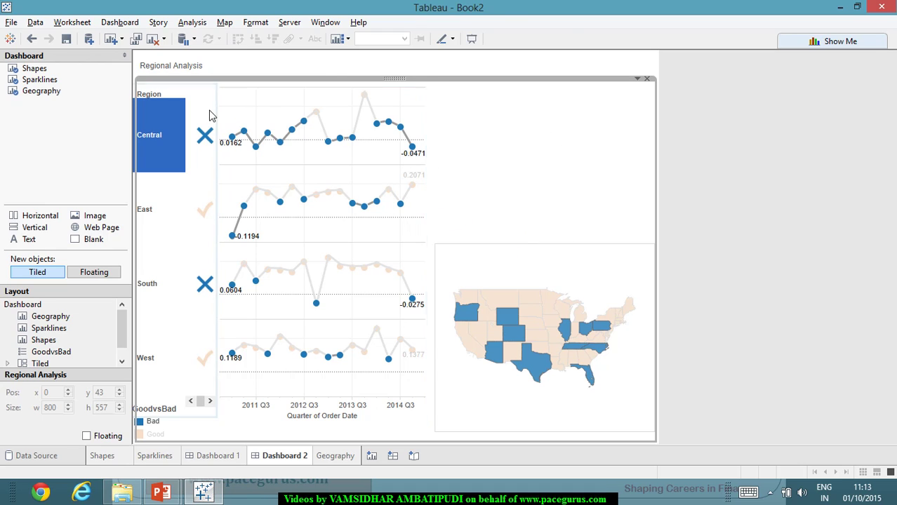
click(415, 89)
click(408, 84)
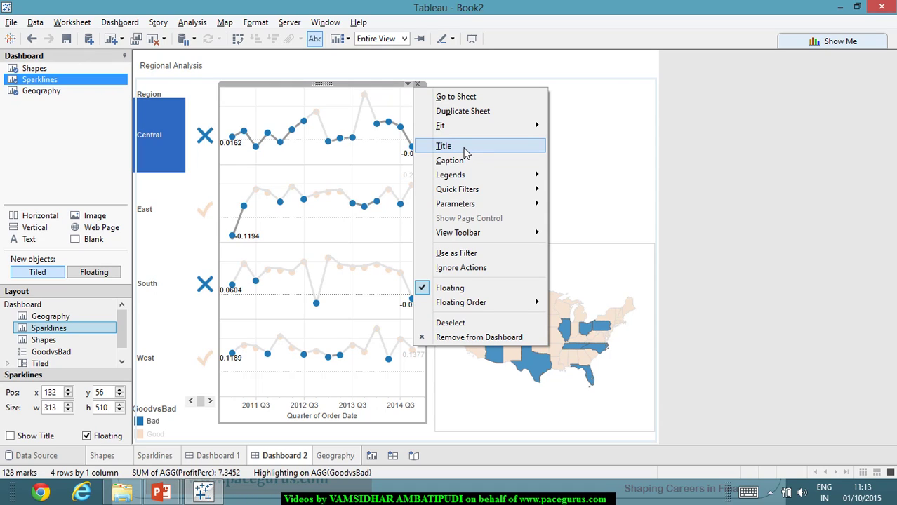
mouse_move(478, 190)
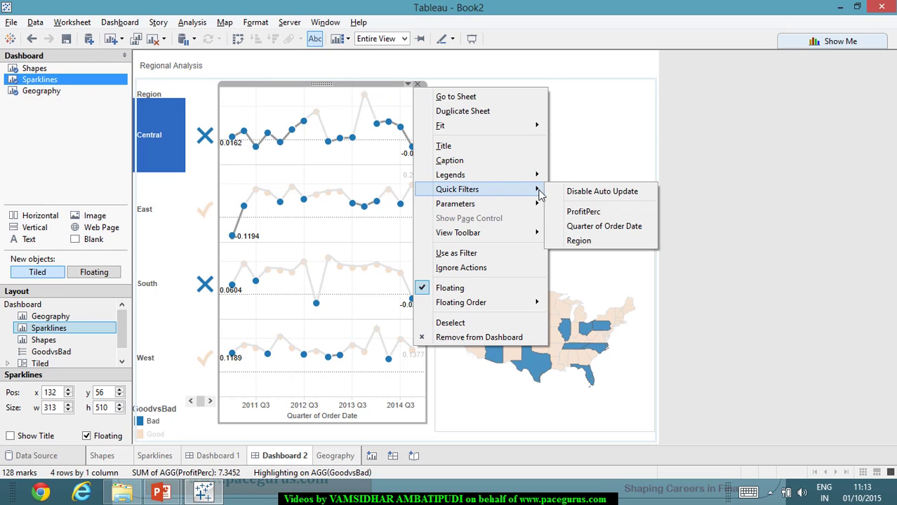
click(579, 241)
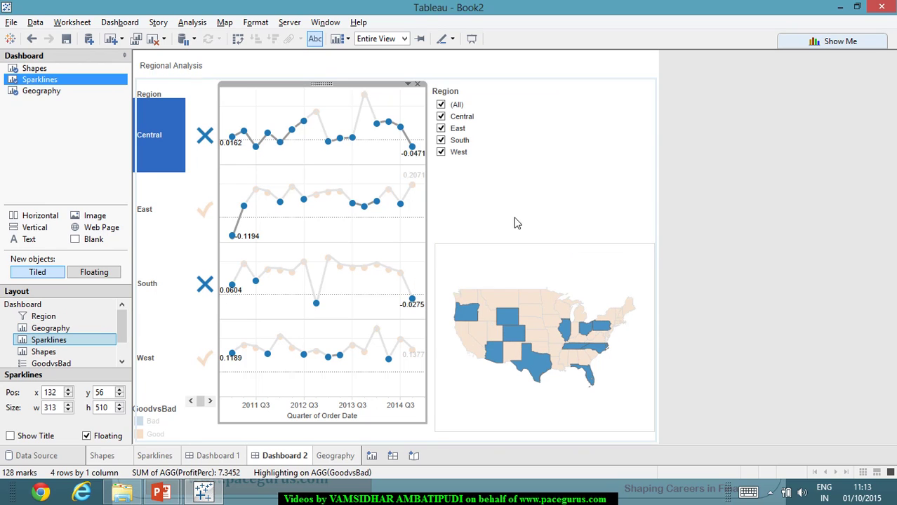
- Change the Region filter to a single-value dropdown and set it to (All)
click(520, 95)
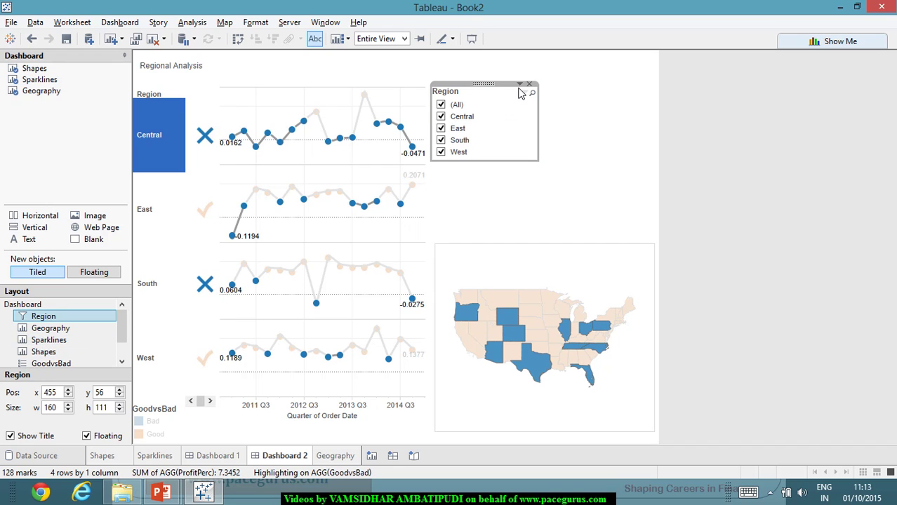
click(520, 86)
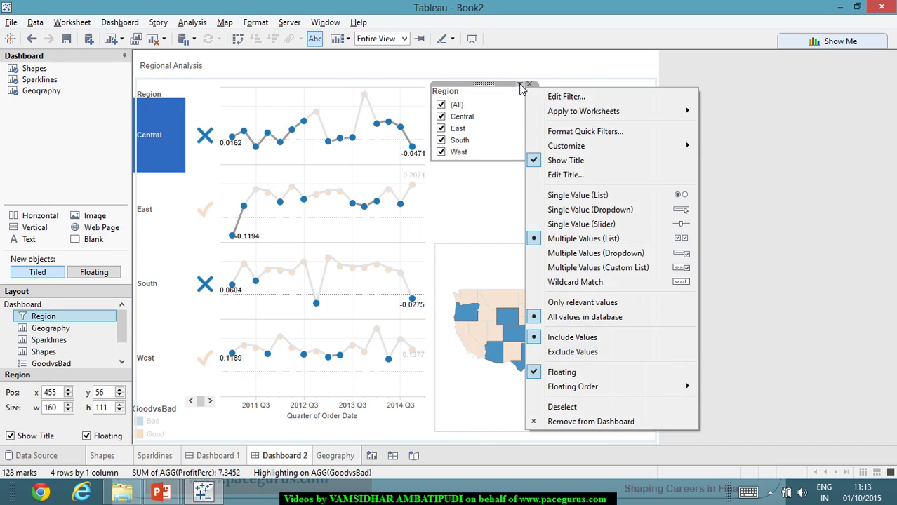
click(607, 213)
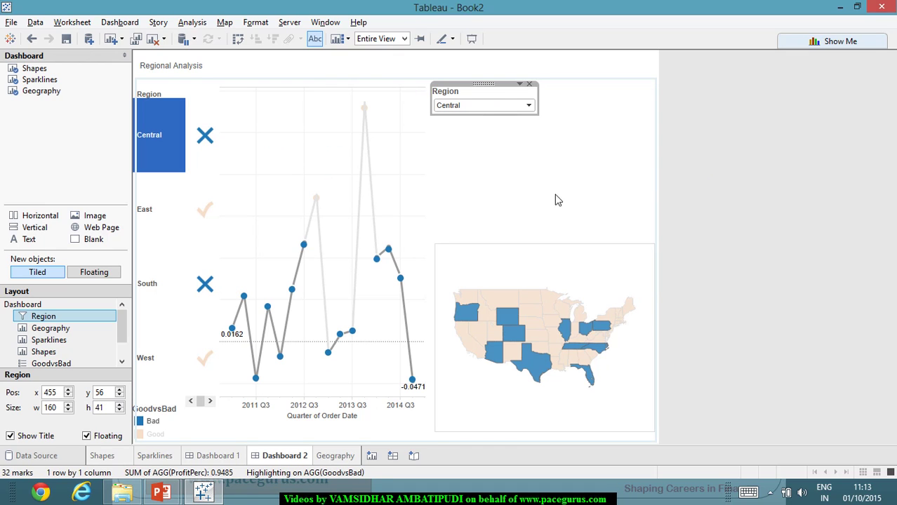
click(528, 106)
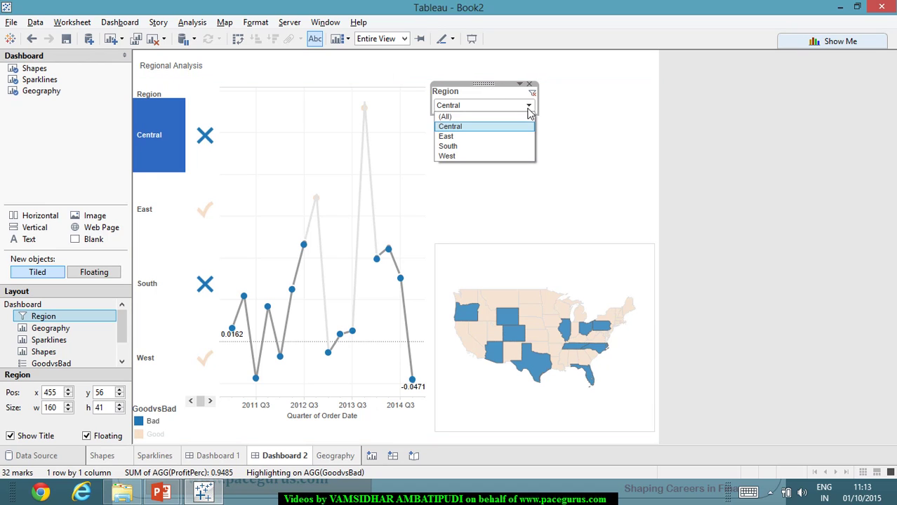
click(470, 117)
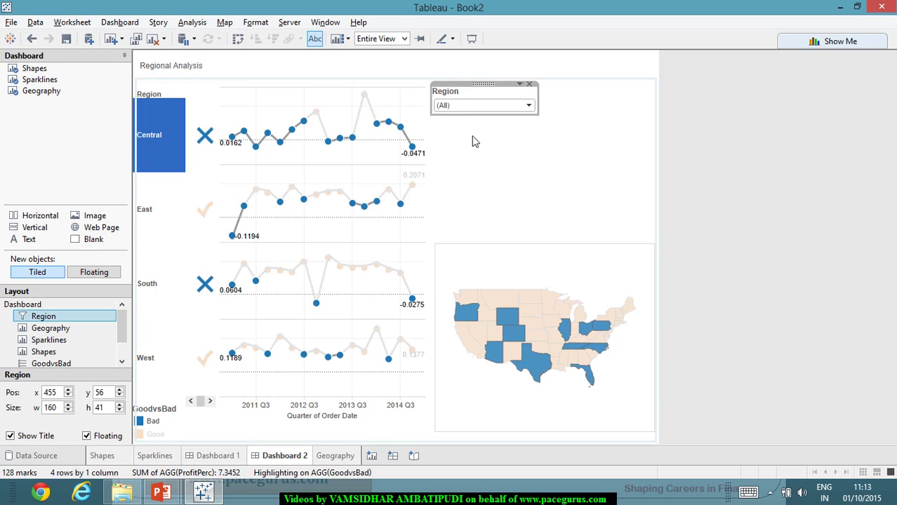
- Move the floating Region filter above the map to about x 626, y 73 and deselect it
click(519, 85)
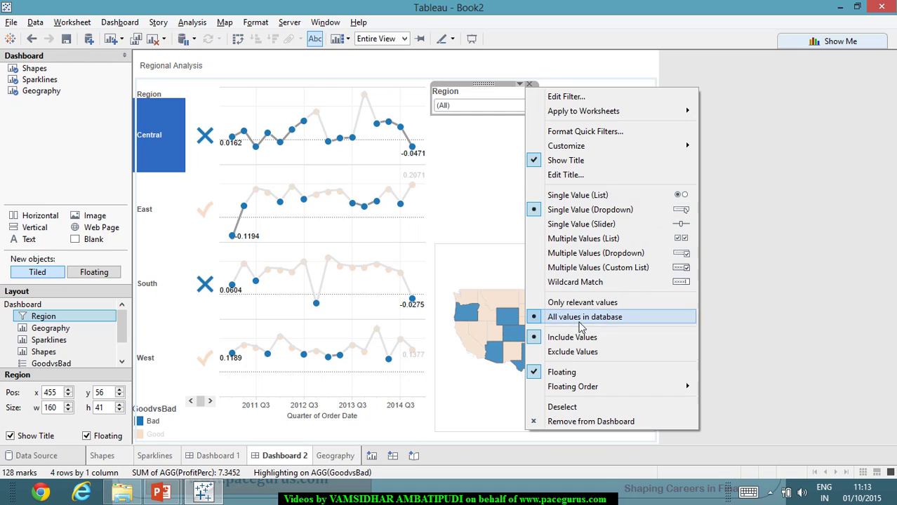
click(778, 296)
click(496, 91)
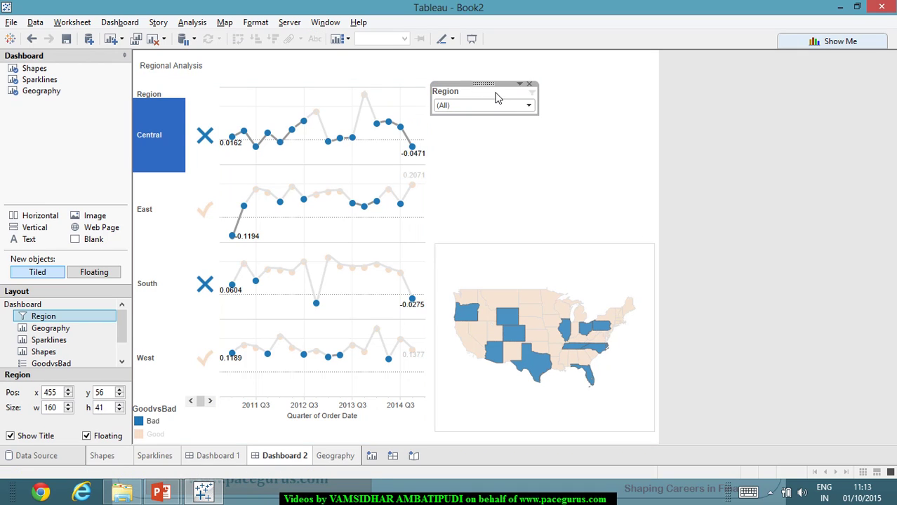
drag(495, 90, 597, 96)
click(770, 166)
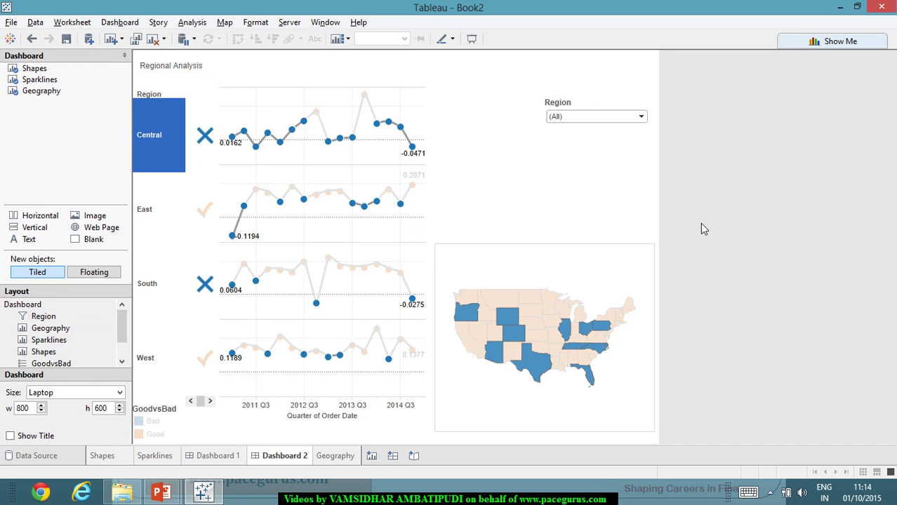
- Test the Region filter with Central, reset it to (All) and deselect it
click(640, 116)
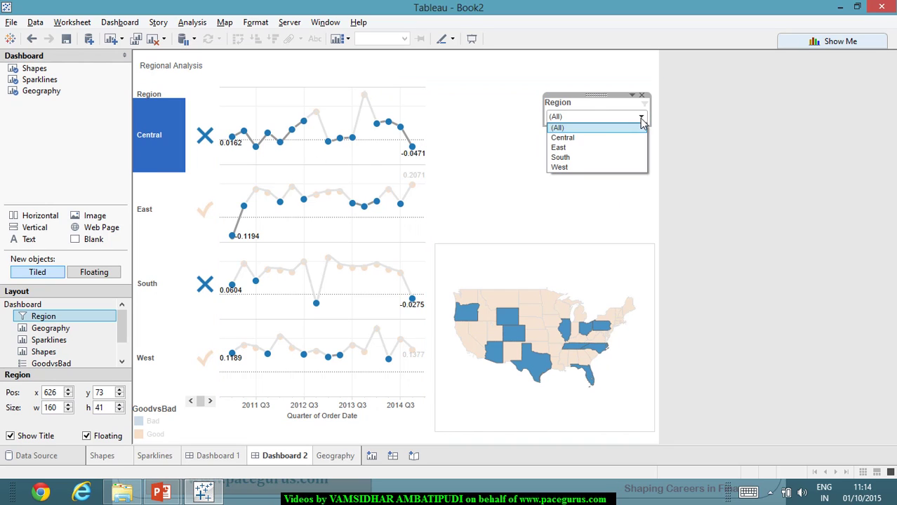
click(615, 139)
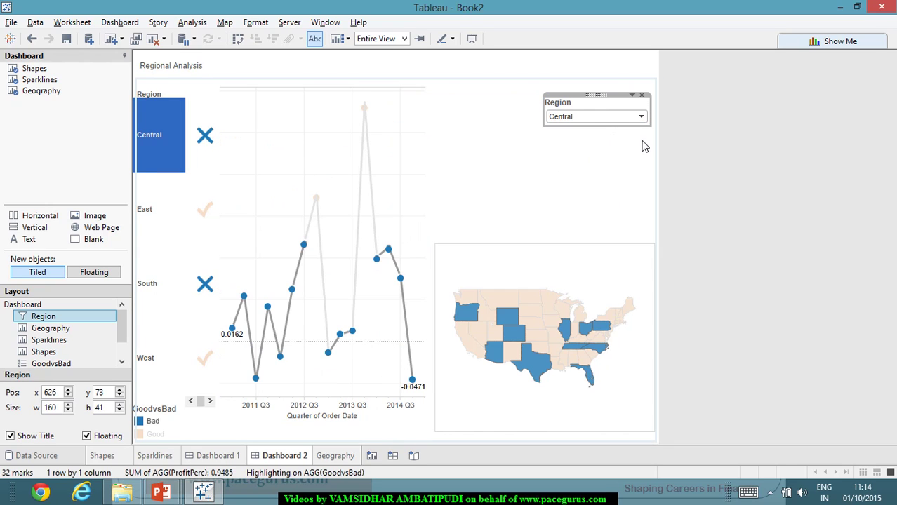
click(641, 117)
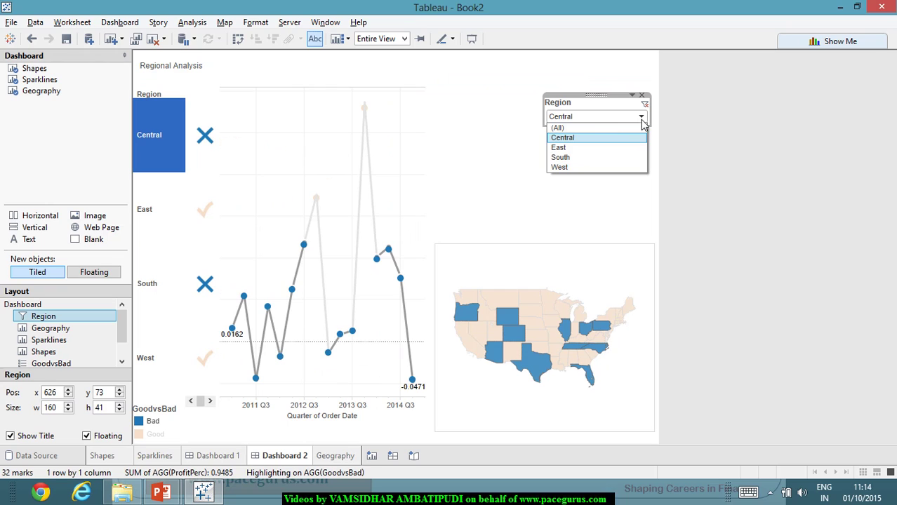
click(598, 130)
click(755, 186)
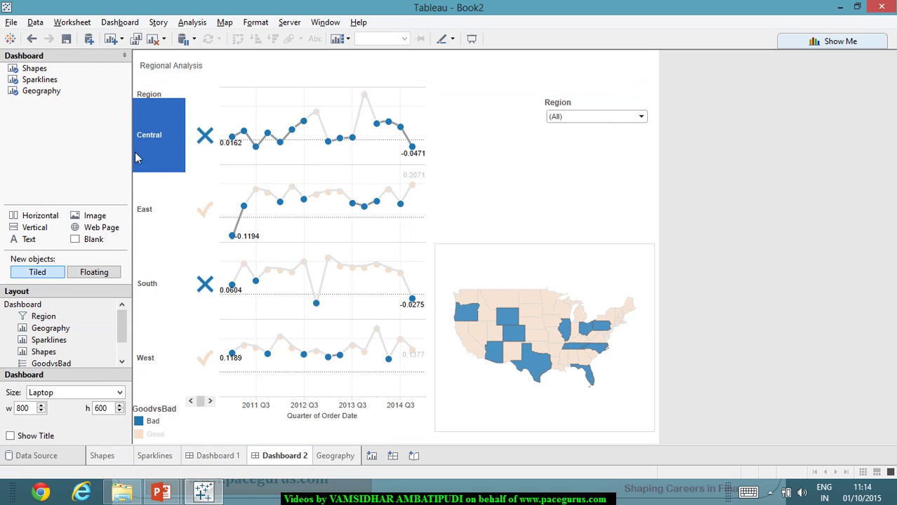
mouse_move(210, 140)
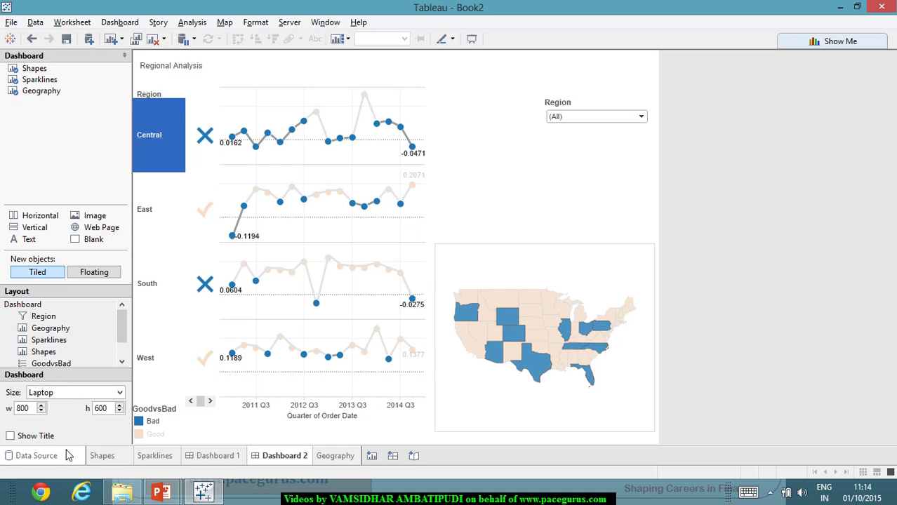
right_click(570, 155)
click(550, 165)
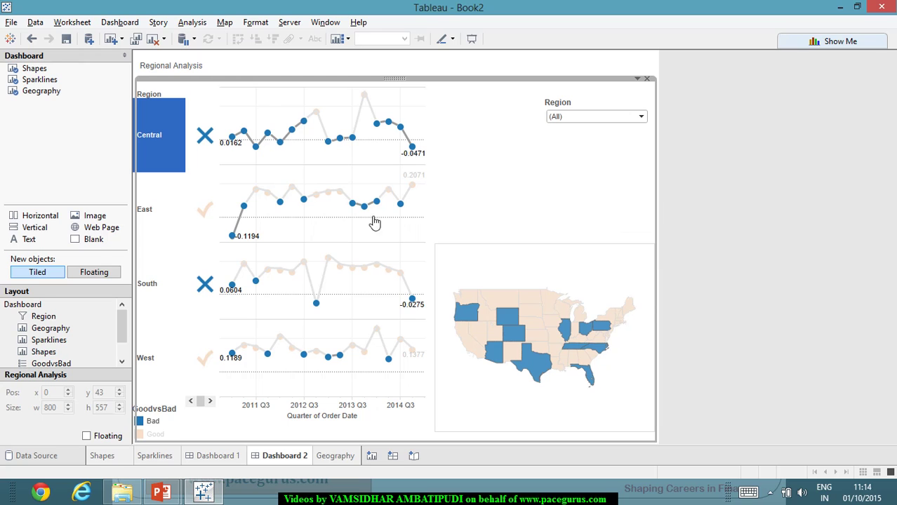
- Show the KPI_Cutoff parameter control on the Shapes worksheet
click(98, 456)
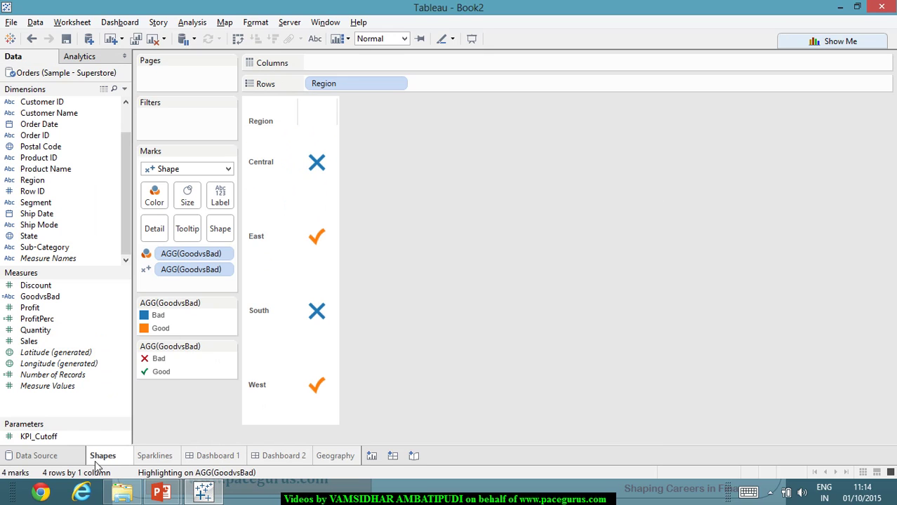
right_click(53, 437)
mouse_move(117, 376)
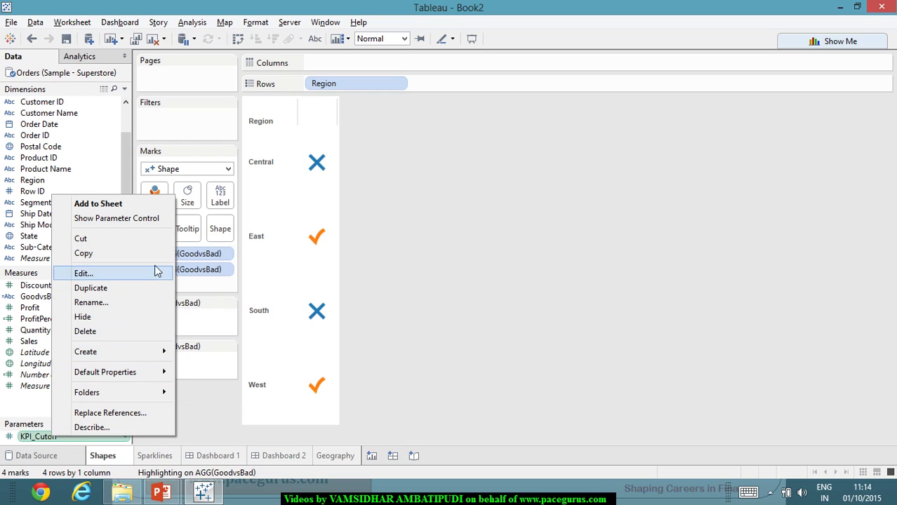
click(140, 218)
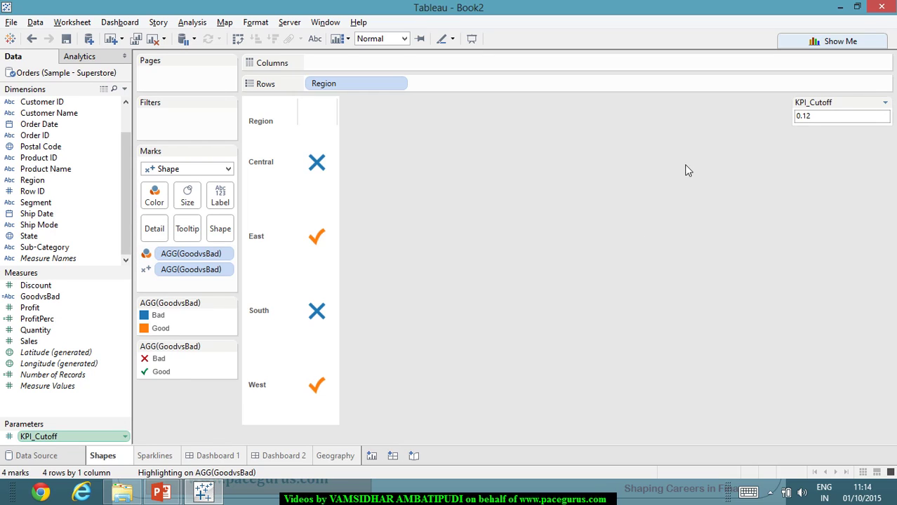
- View the Geography worksheet, return to Dashboard 2 and select its Geography sheet
click(344, 460)
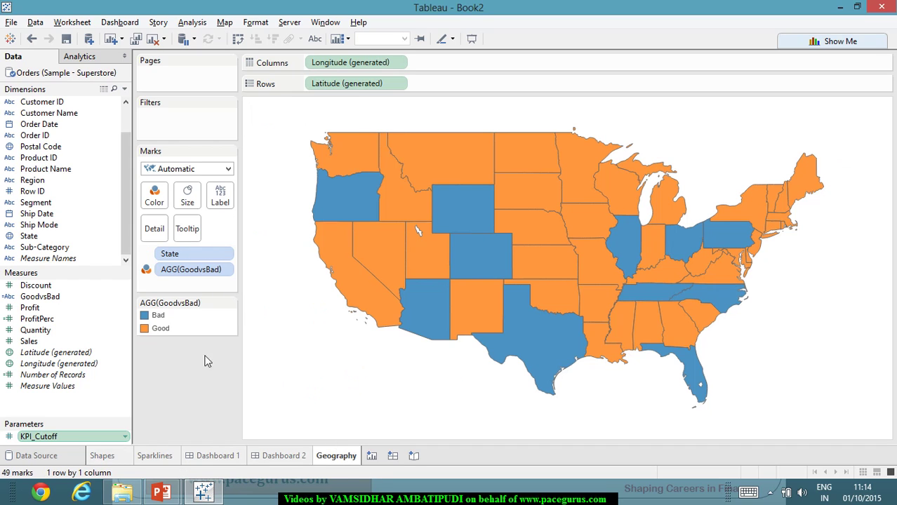
click(286, 457)
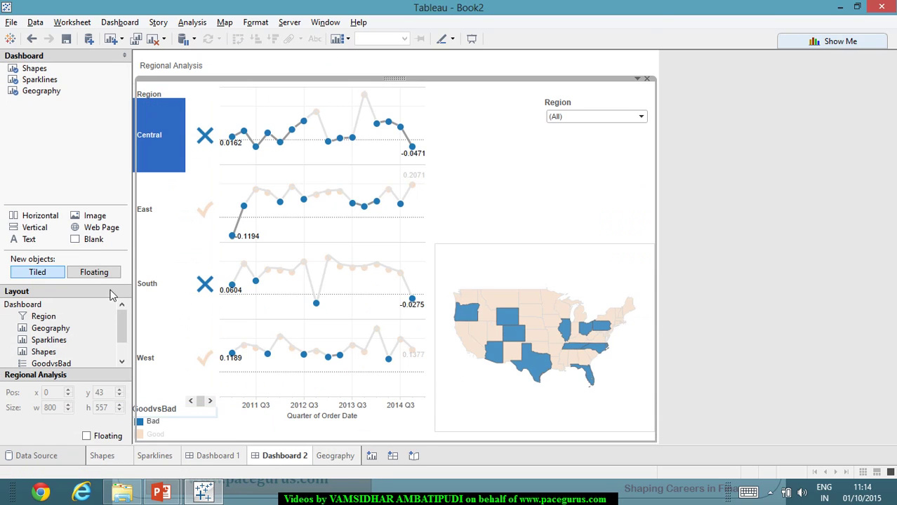
click(51, 82)
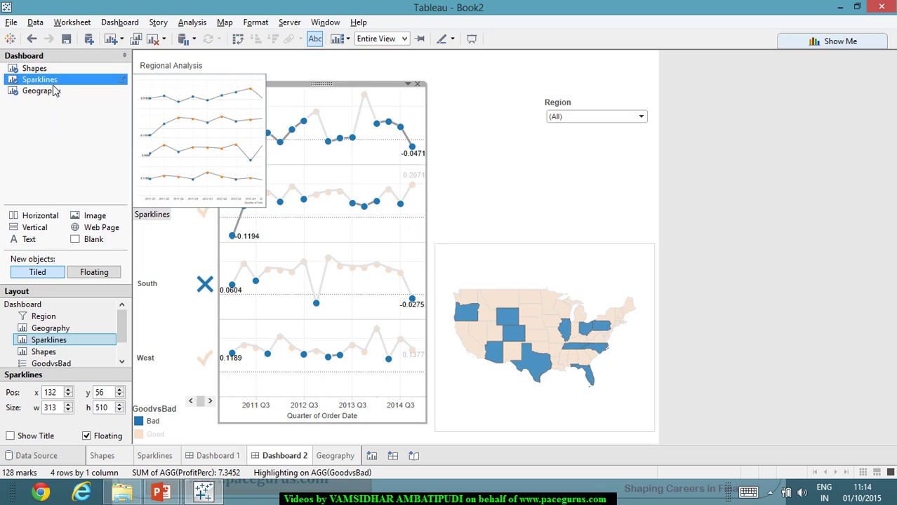
mouse_move(56, 94)
click(55, 69)
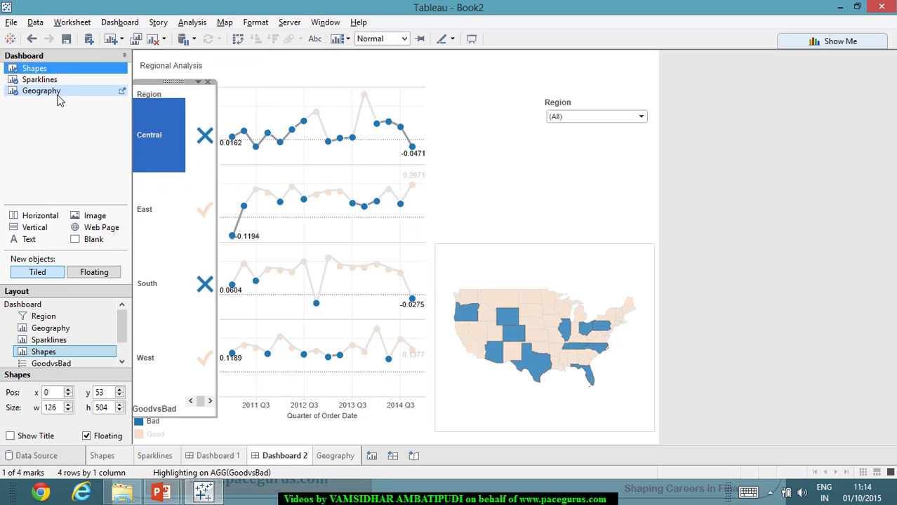
click(56, 91)
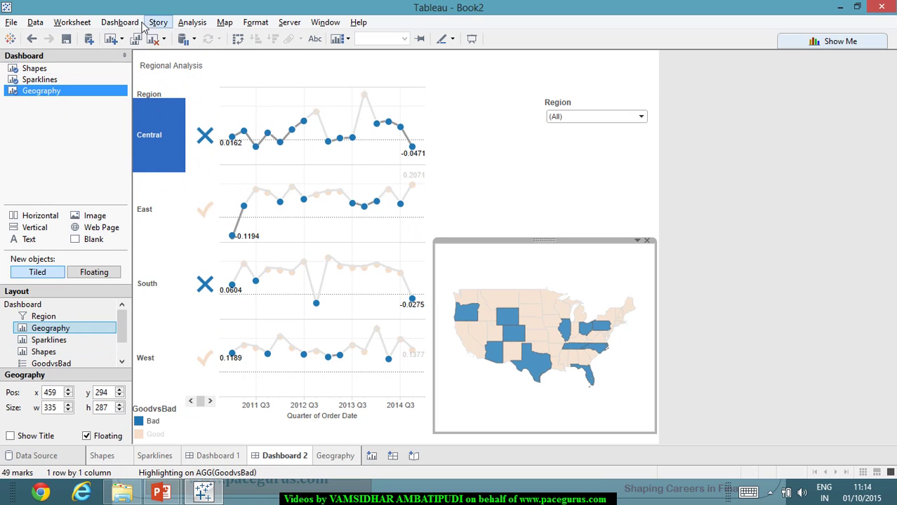
click(869, 263)
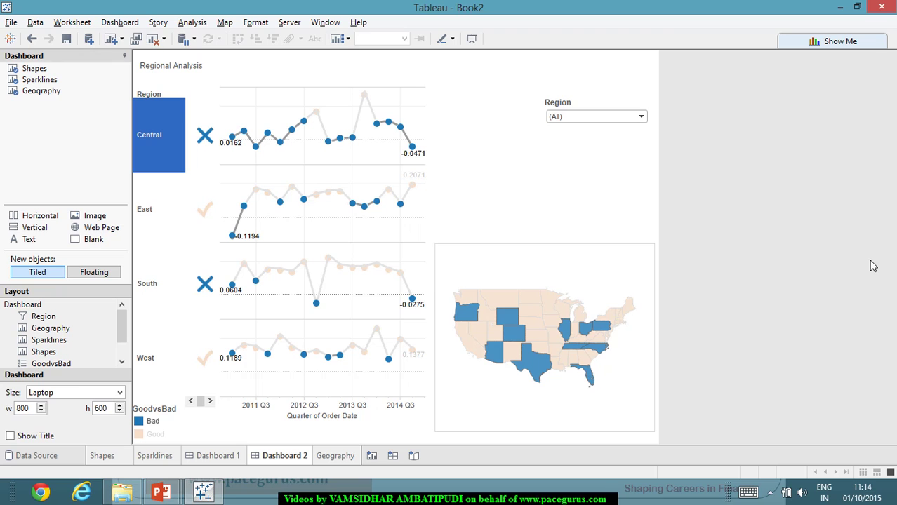
click(236, 457)
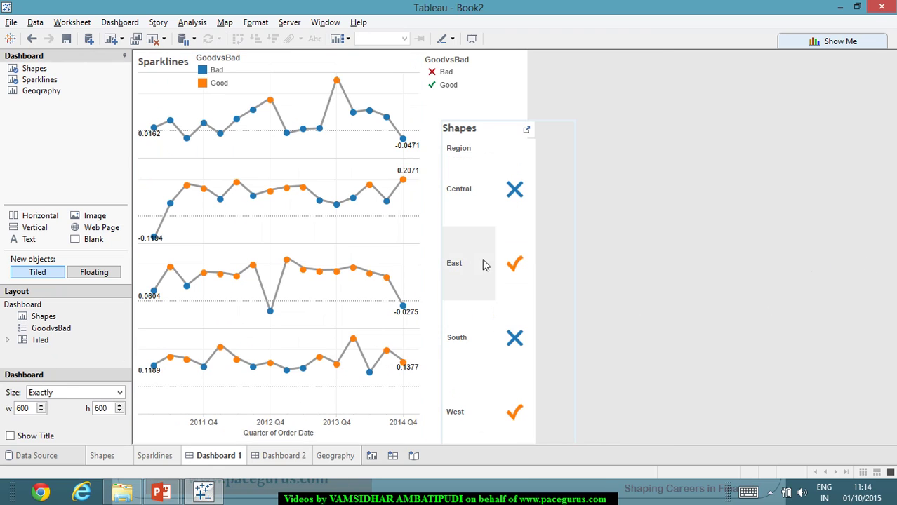
click(341, 457)
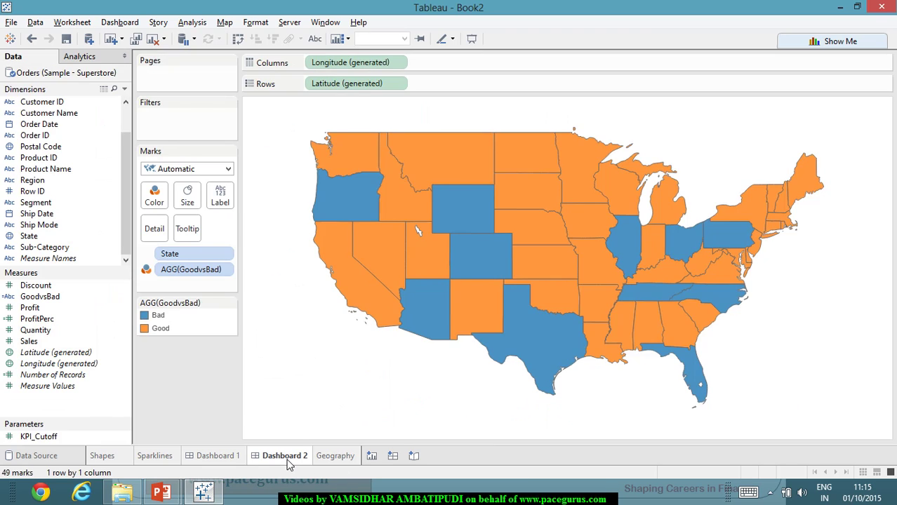
click(286, 458)
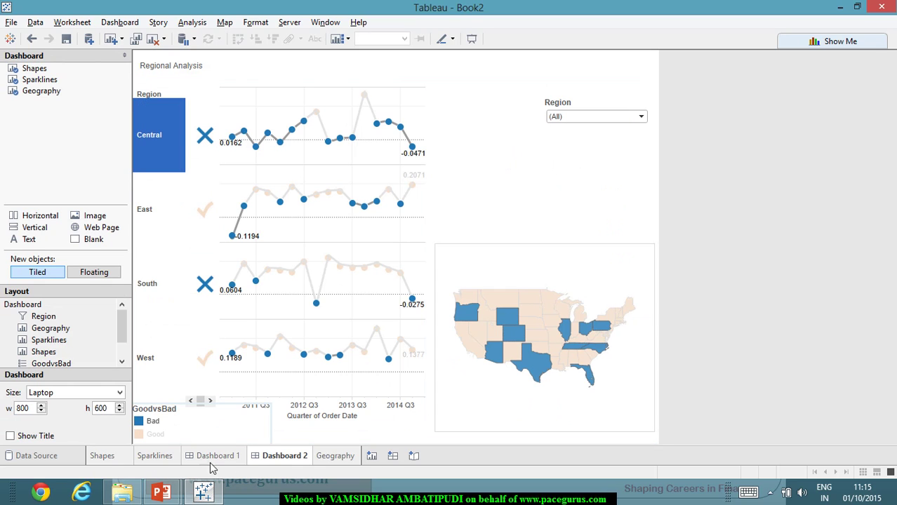
- Show the KPI_Cutoff parameter control on the Geography worksheet
click(331, 458)
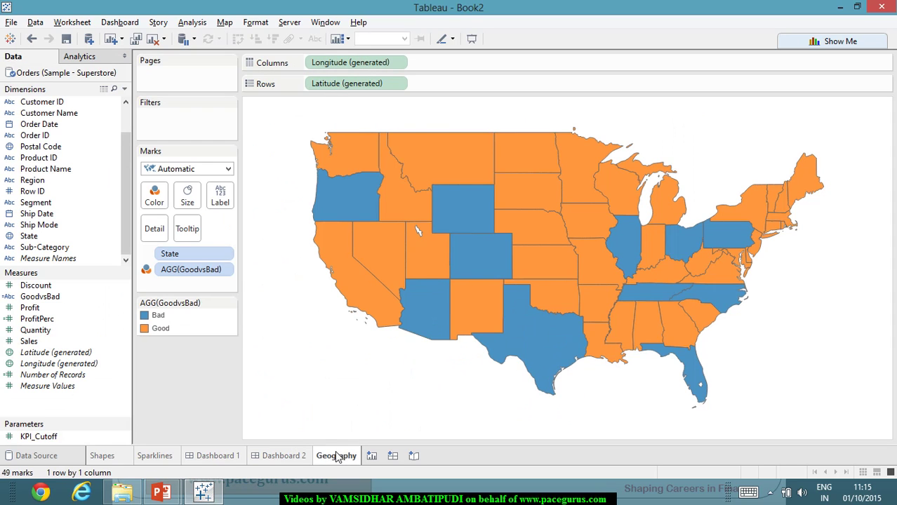
right_click(54, 436)
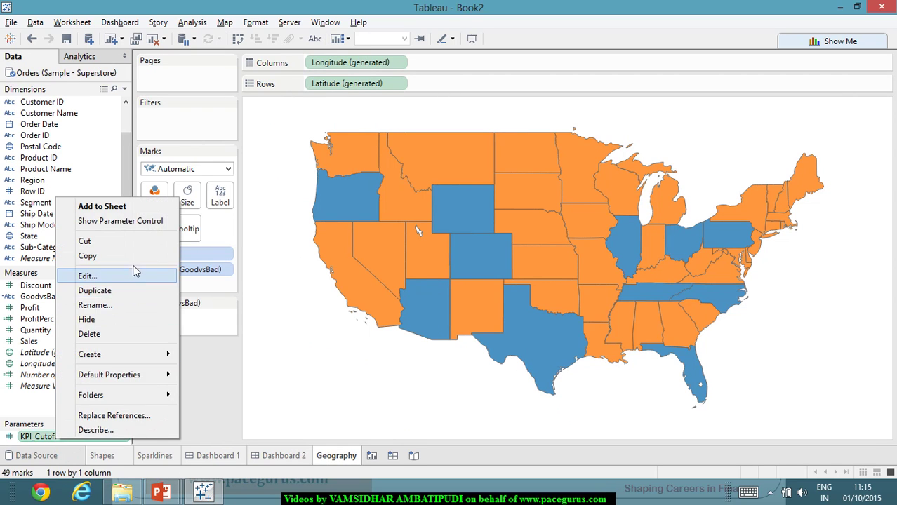
click(160, 222)
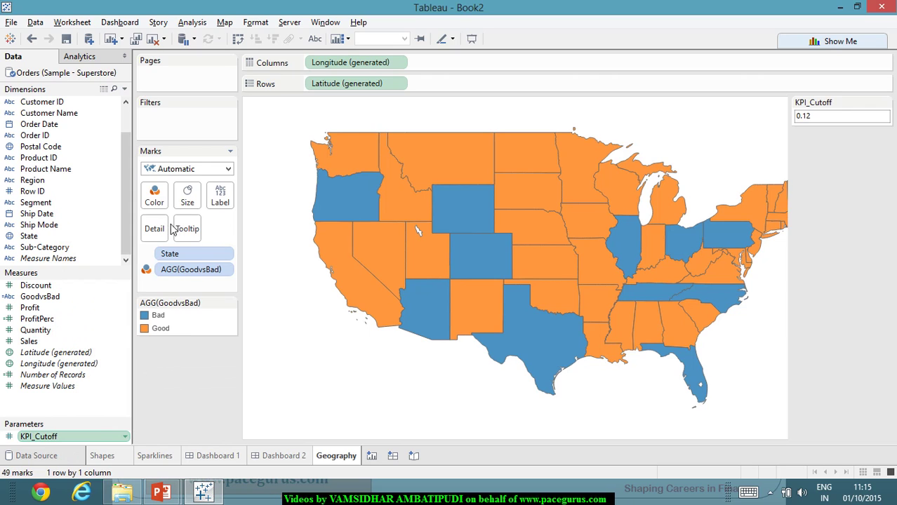
- Delete the Geography sheet from Dashboard 2 and add it to the dashboard again
click(300, 460)
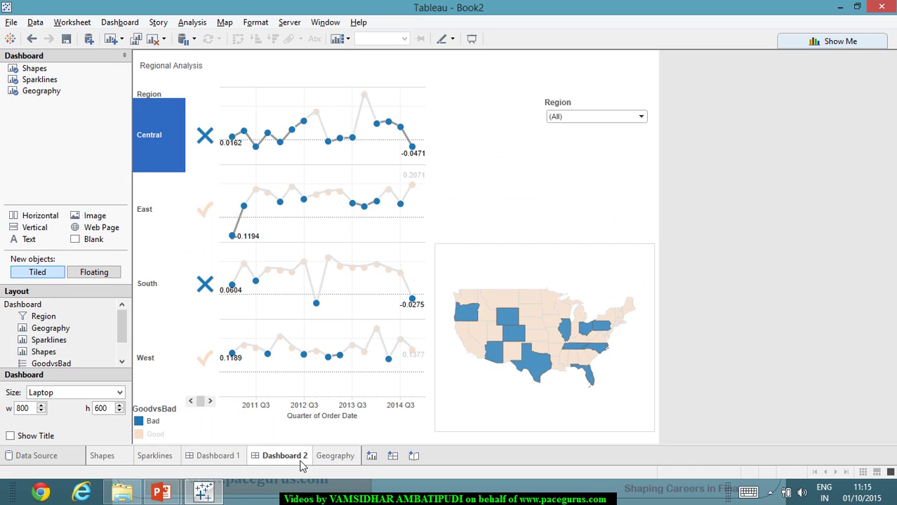
click(600, 283)
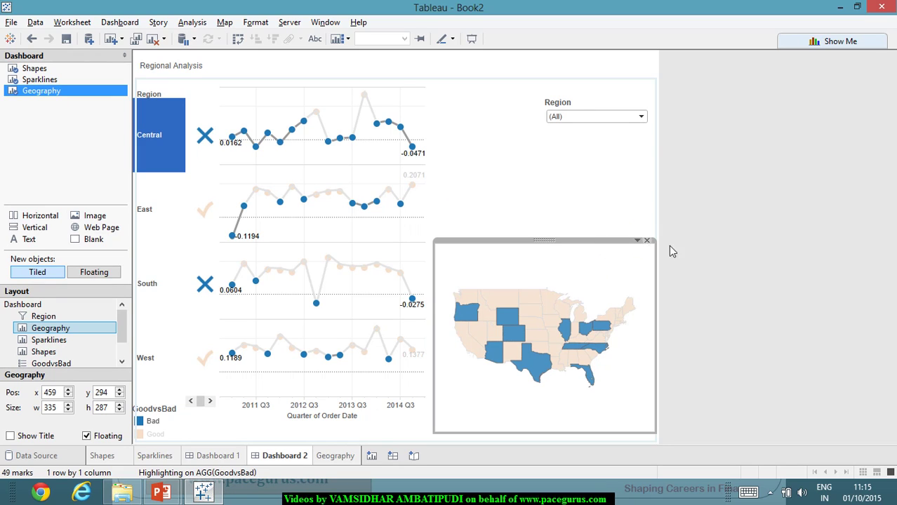
key(Delete)
double_click(46, 91)
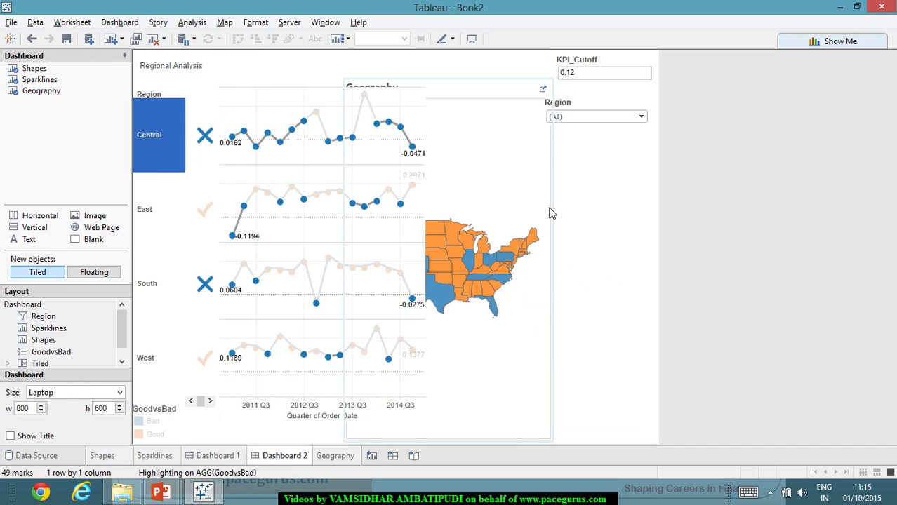
- Make the Geography sheet floating, place it below the Region filter at about x 472, y 218 and size it about 319 by 366
click(551, 213)
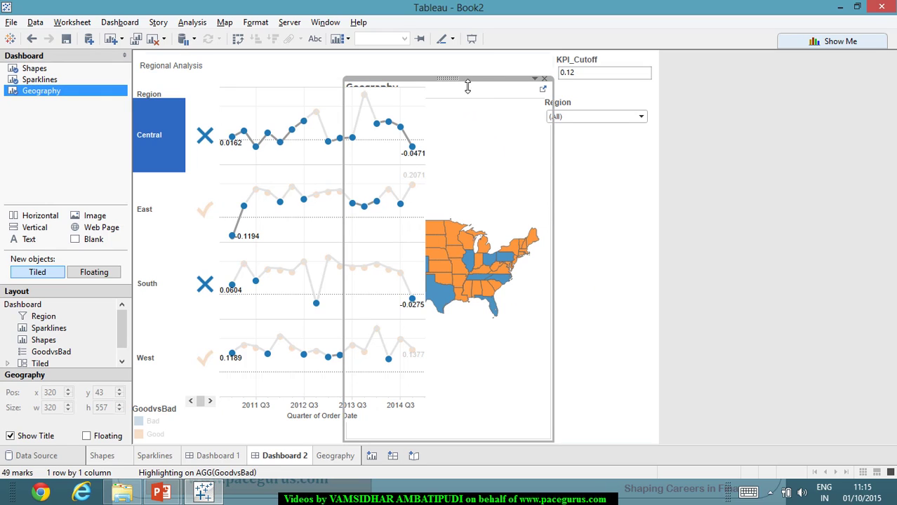
click(534, 78)
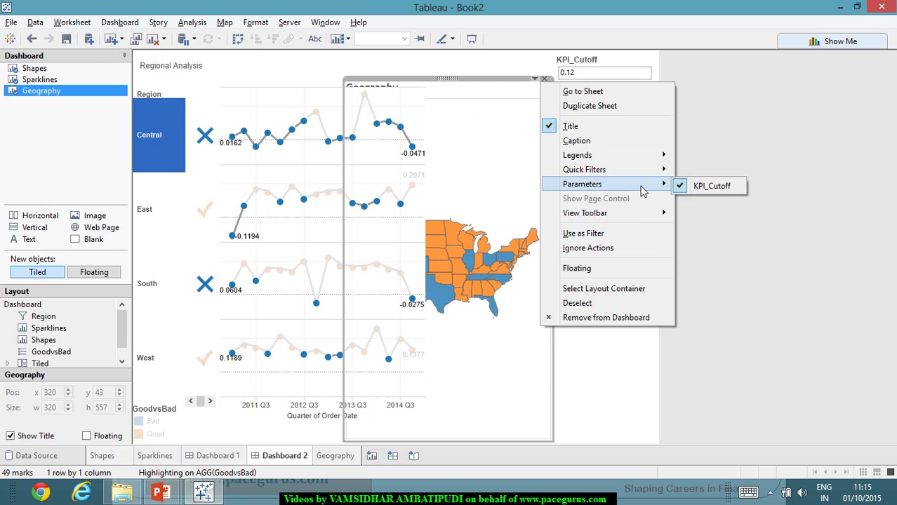
click(651, 269)
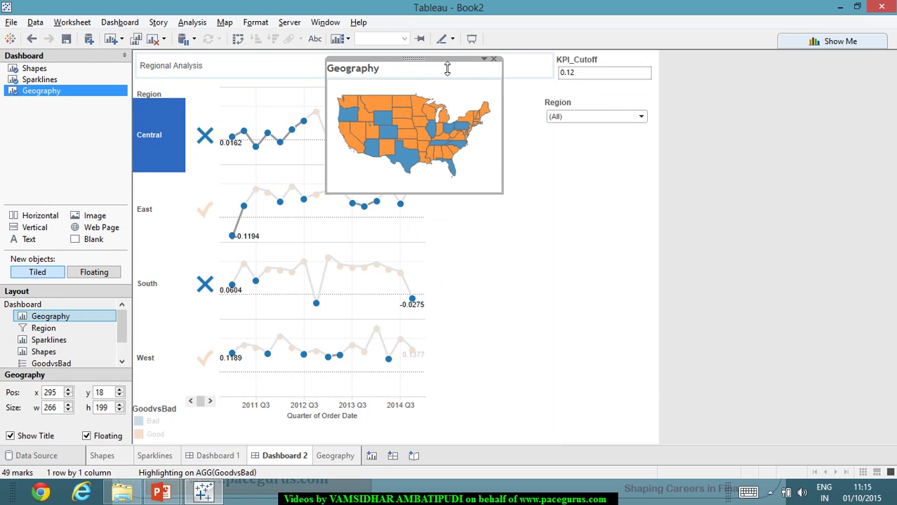
drag(422, 62, 575, 198)
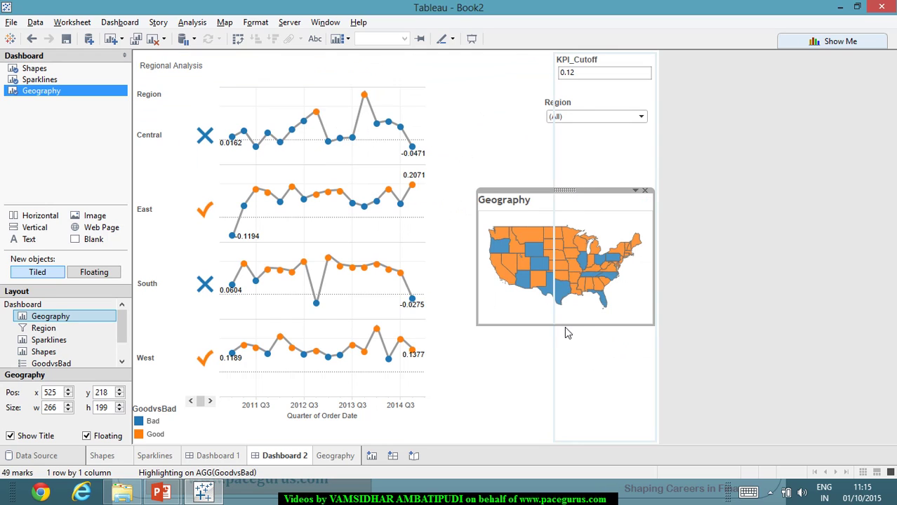
drag(571, 332, 580, 435)
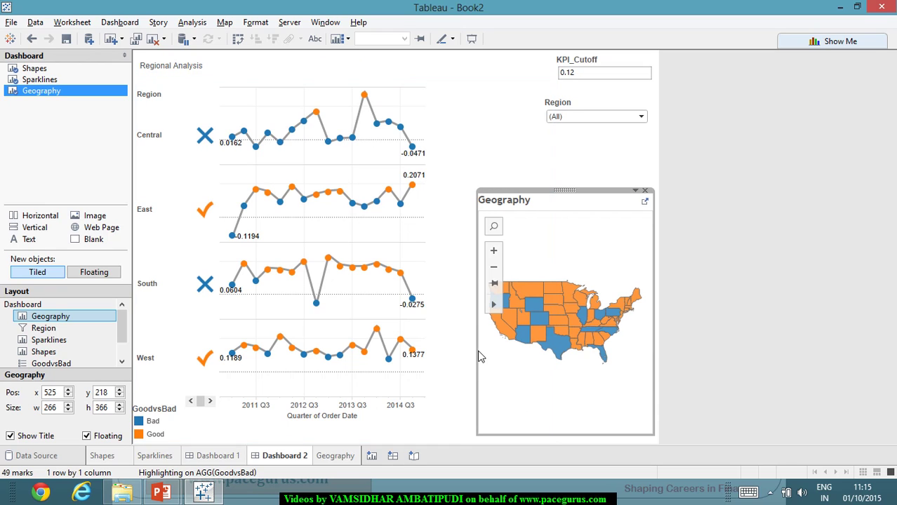
drag(472, 356, 437, 356)
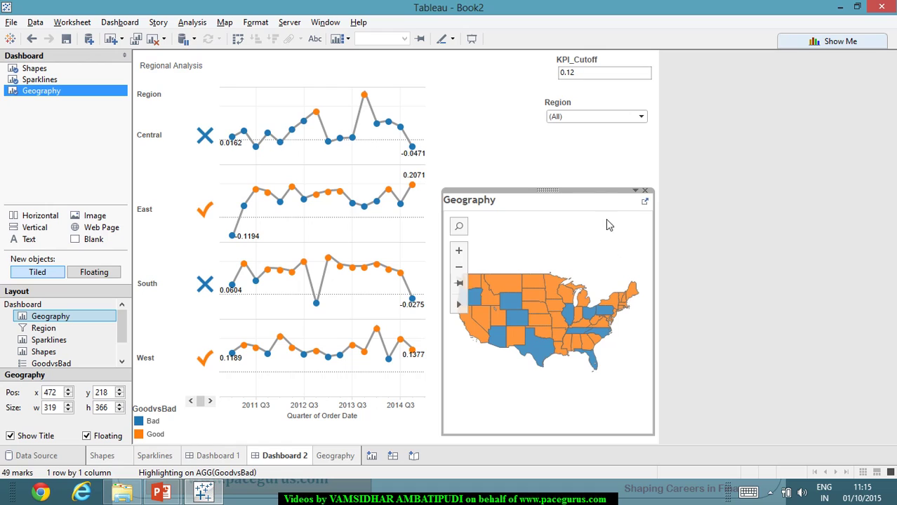
- Hide the title of the floating Geography sheet and deselect the sheet
click(636, 192)
click(672, 240)
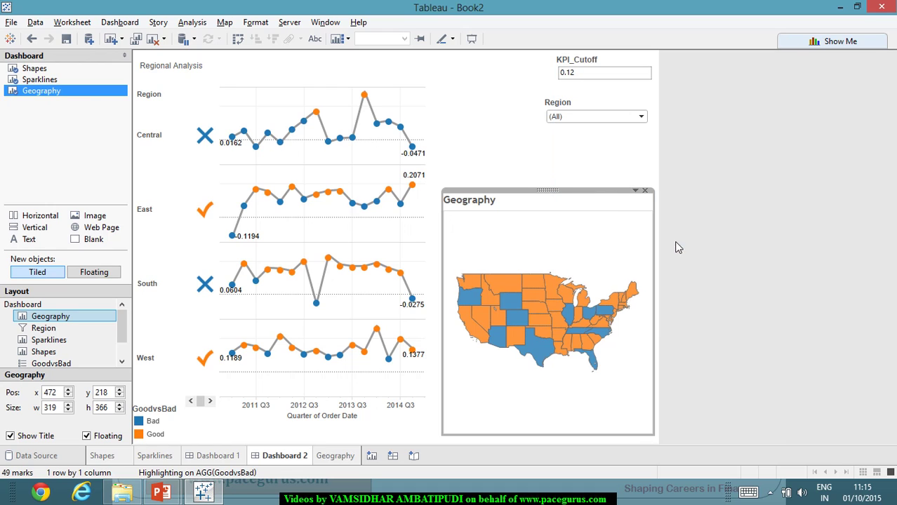
click(735, 240)
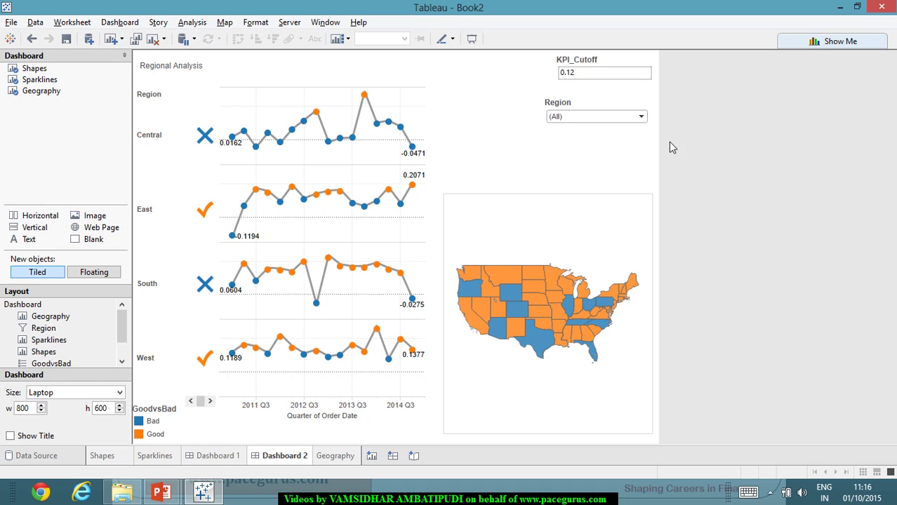
- Test the KPI_Cutoff parameter on Dashboard 2 with the values 0.1 and 0.15, checking the region shapes
click(582, 75)
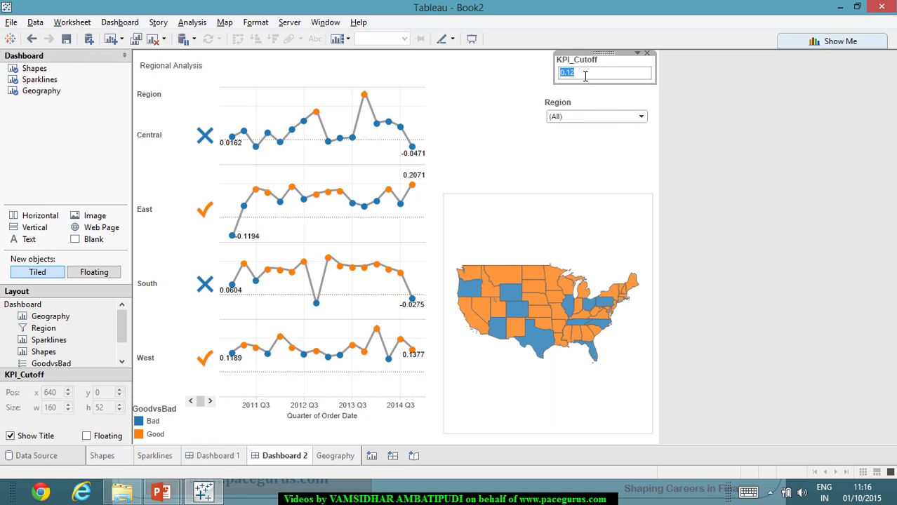
text(0.1)
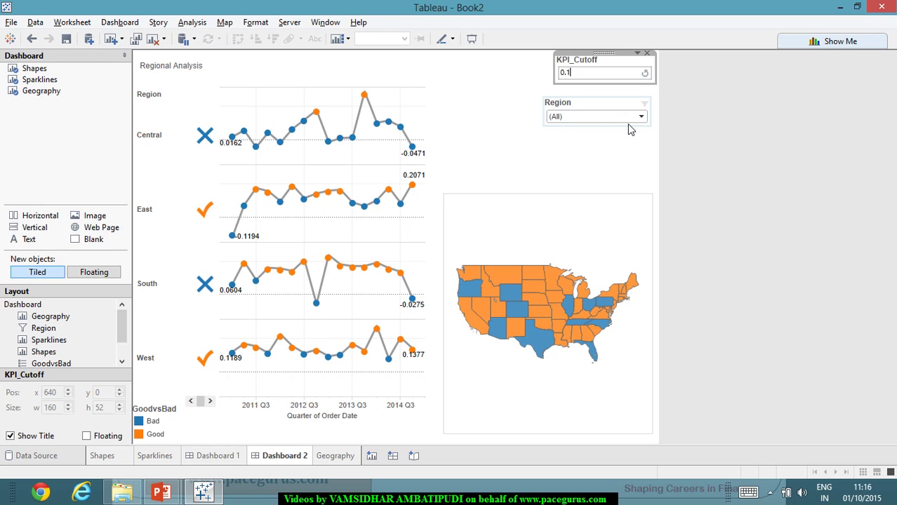
key(Return)
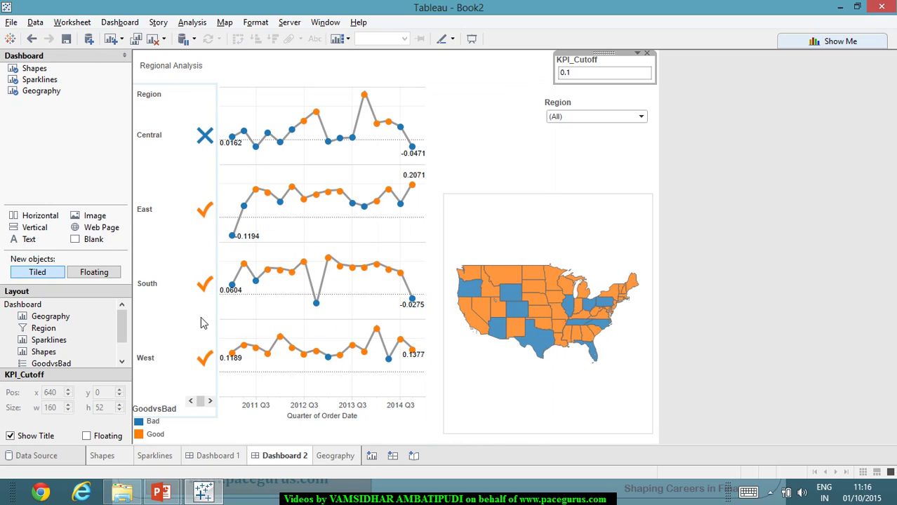
click(573, 76)
text(.1)
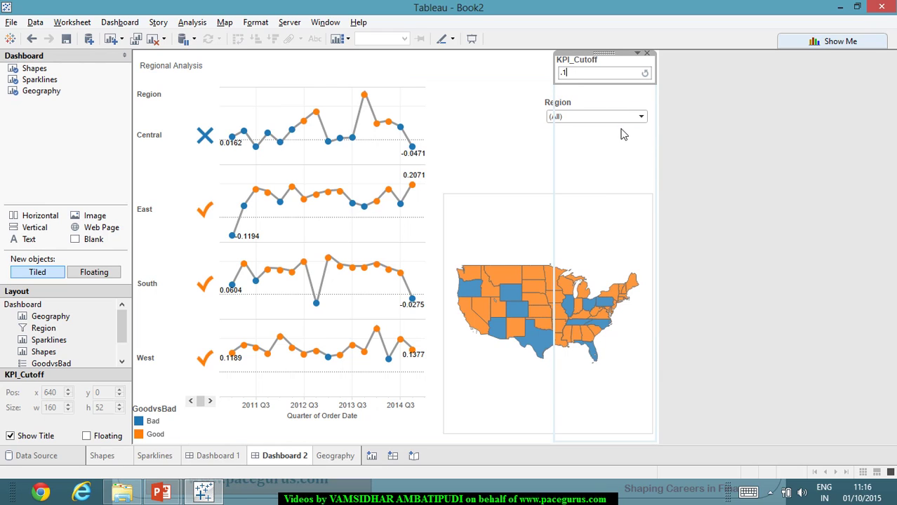
key(Return)
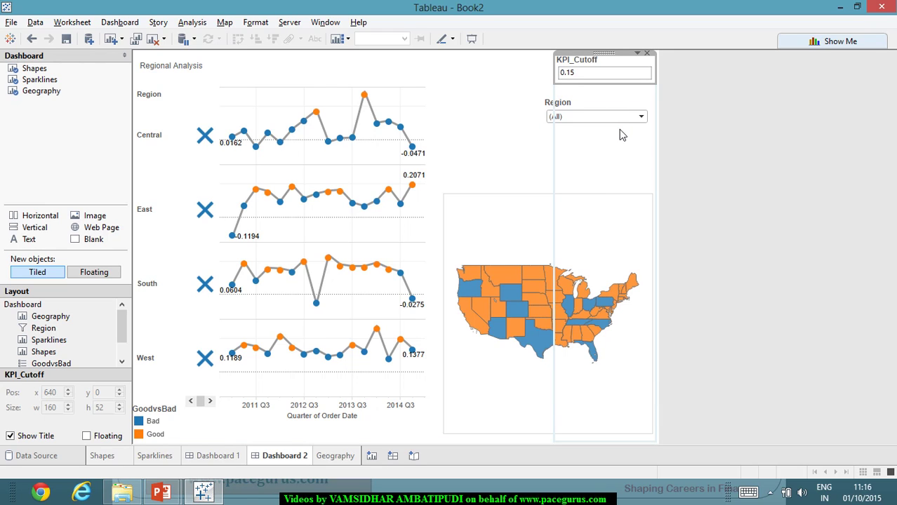
mouse_move(207, 369)
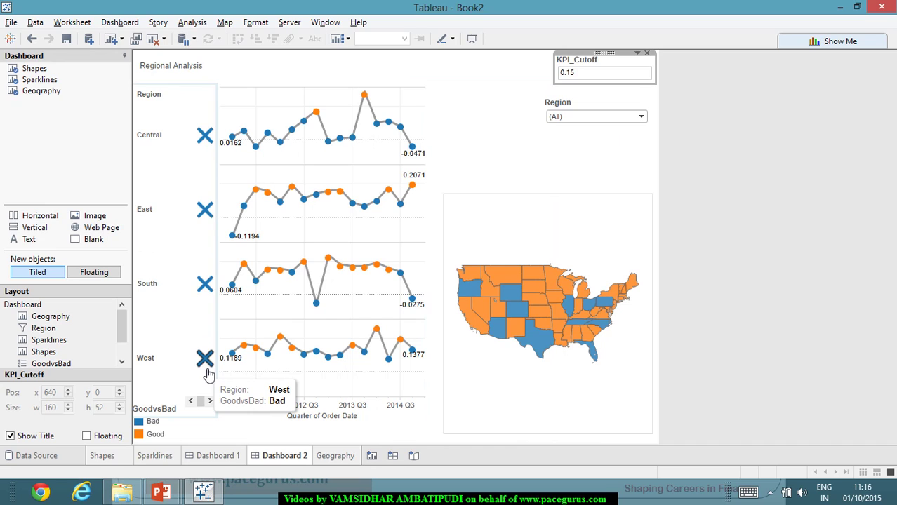
- Set the KPI_Cutoff parameter to 0.05 and check the shape and sparkline marks against the GoodvsBad legend
click(601, 74)
double_click(588, 76)
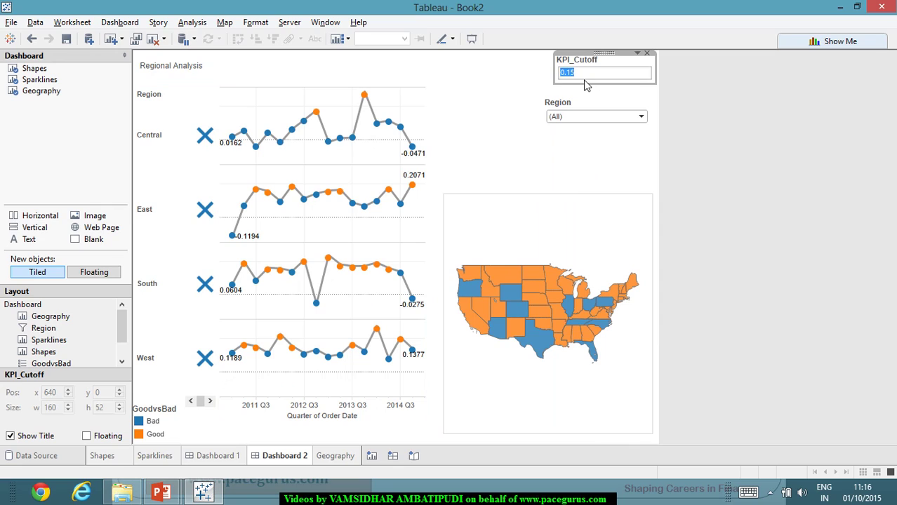
text(.05)
key(Return)
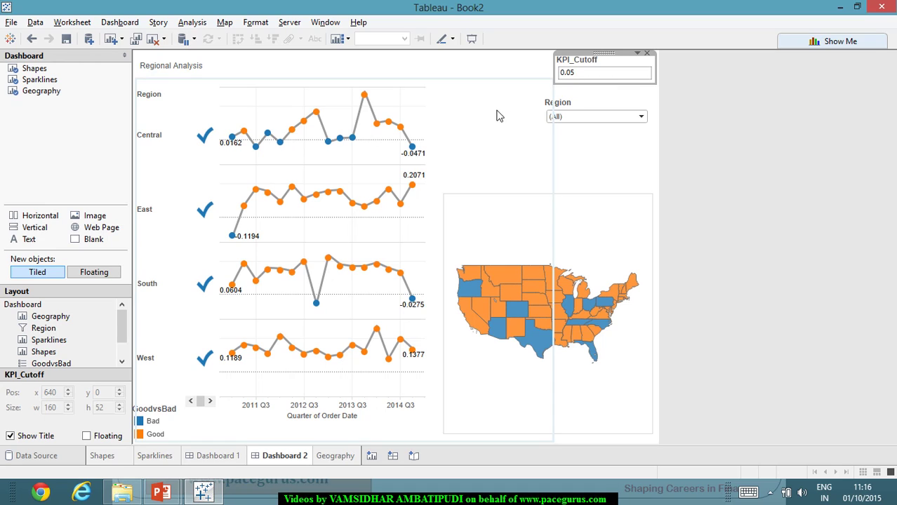
mouse_move(215, 216)
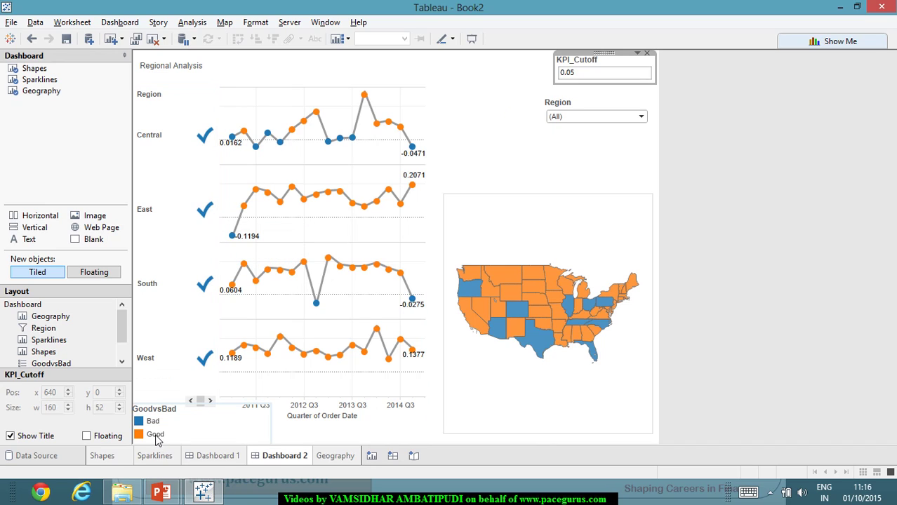
mouse_move(331, 362)
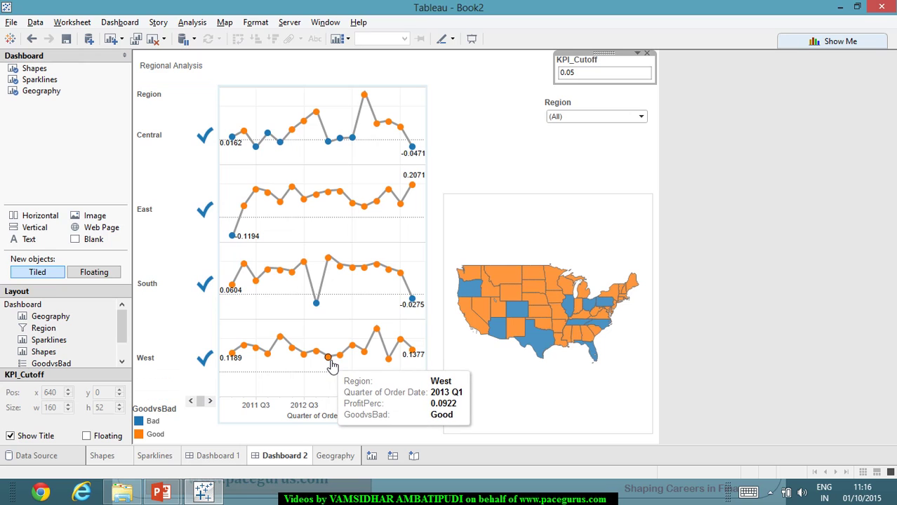
- On the Sparklines worksheet, edit the GoodvsBad colors to blue for Bad and orange for Good and apply them
click(158, 456)
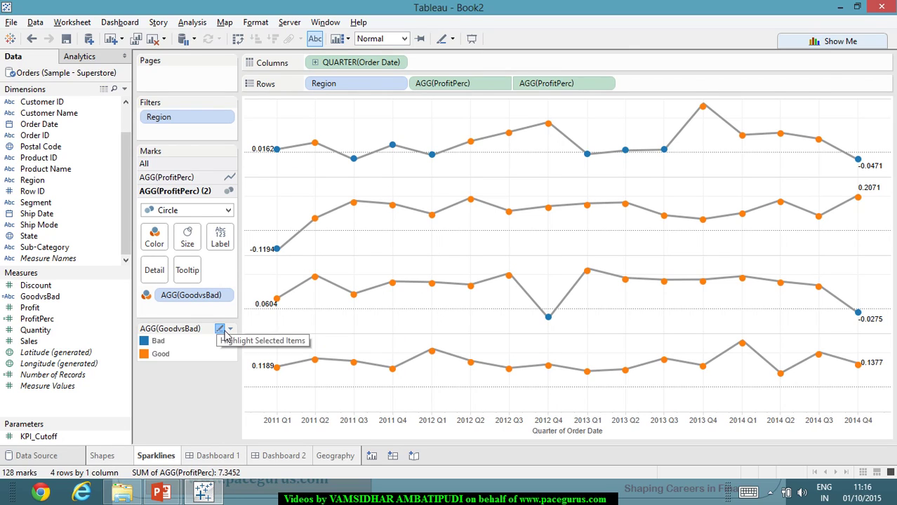
click(231, 330)
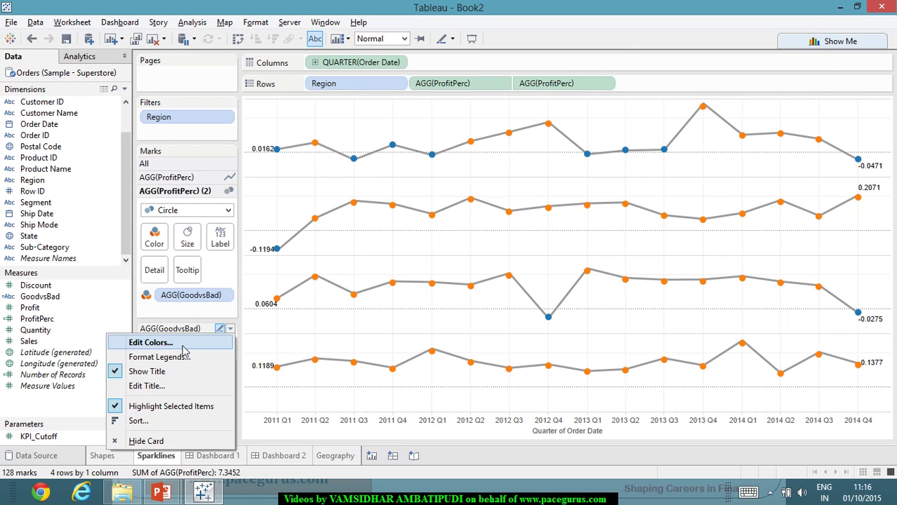
click(151, 342)
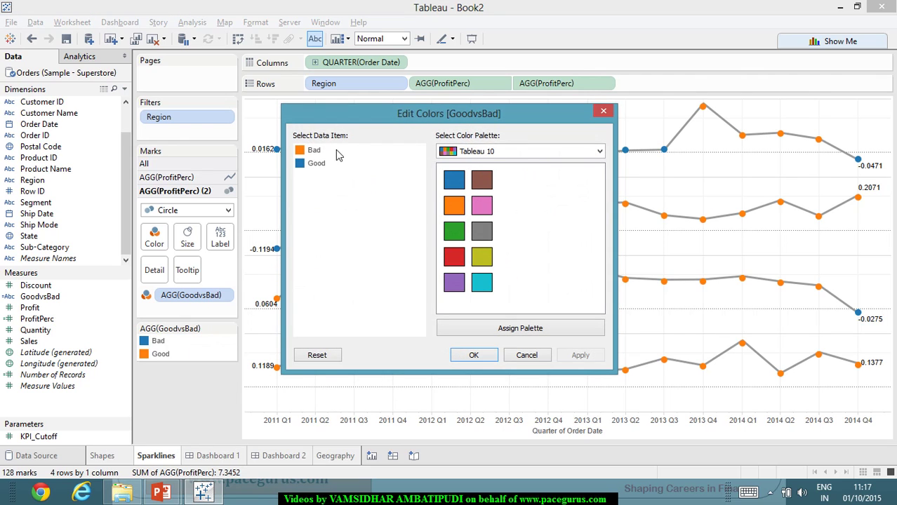
click(313, 150)
click(453, 181)
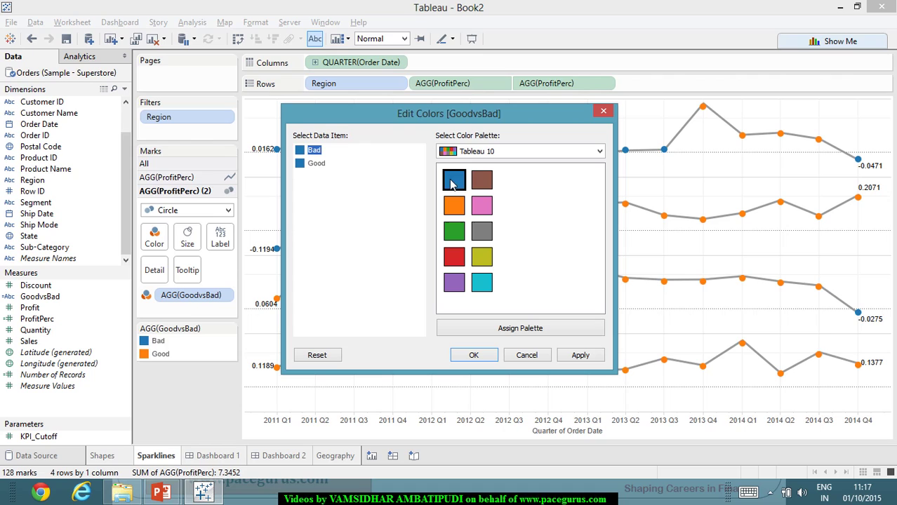
click(316, 163)
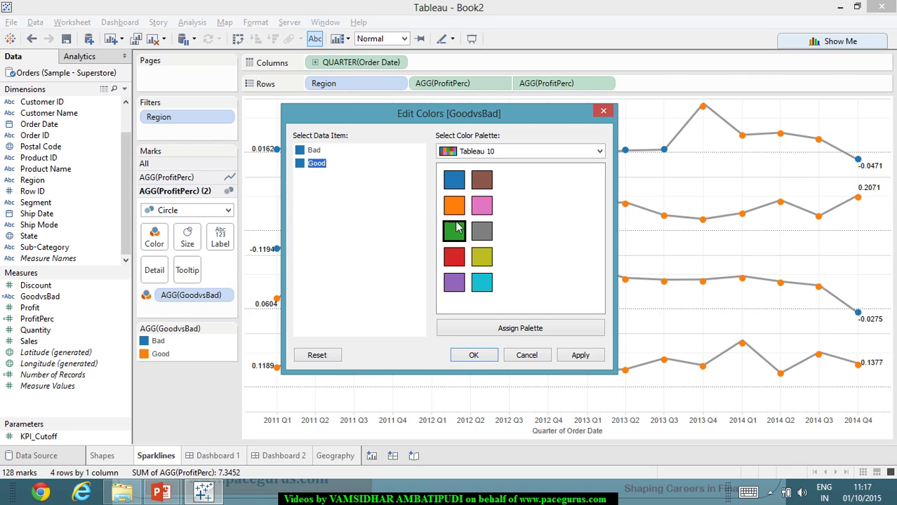
click(454, 206)
click(571, 358)
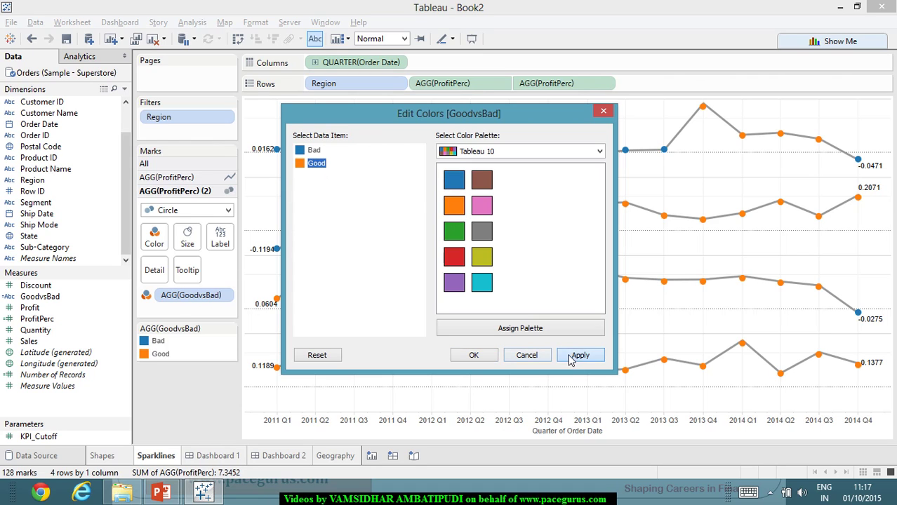
click(473, 355)
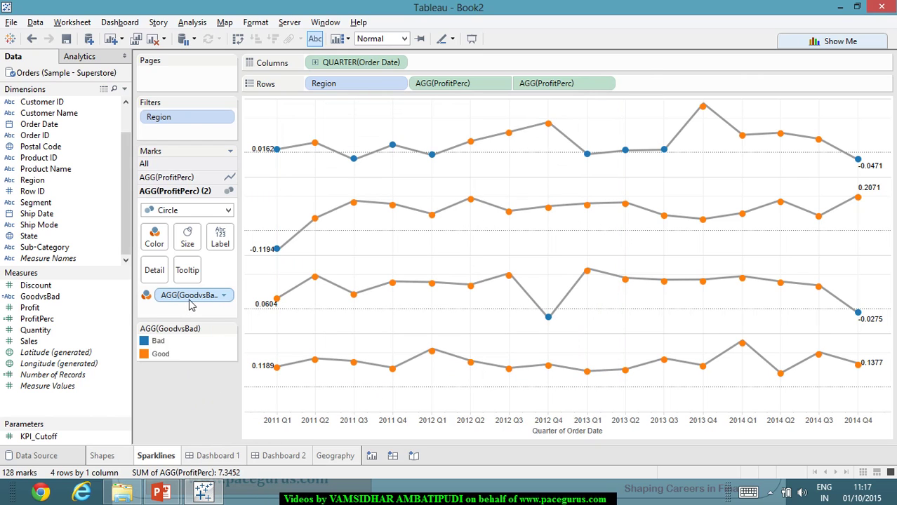
- Compare the GoodvsBad colors on Dashboard 2 with the Geography map, briefly highlighting the Bad states
click(303, 461)
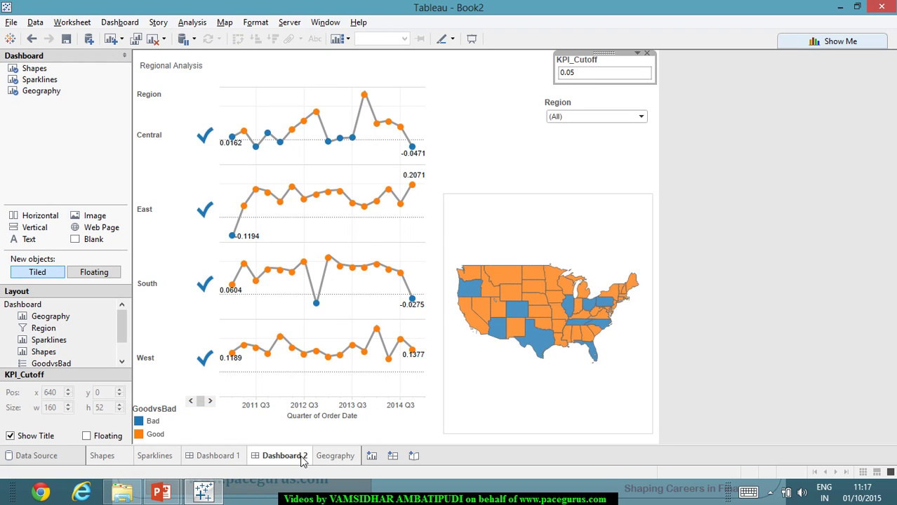
mouse_move(204, 291)
click(331, 457)
click(158, 316)
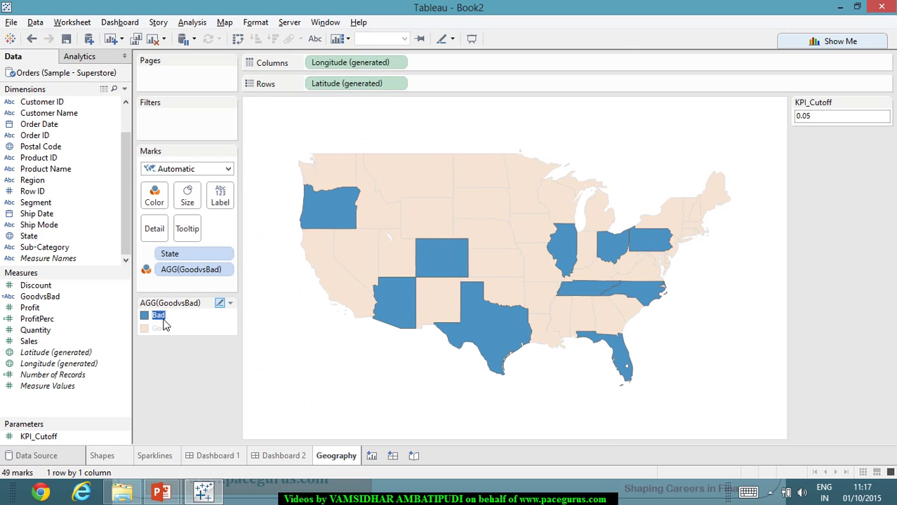
click(210, 391)
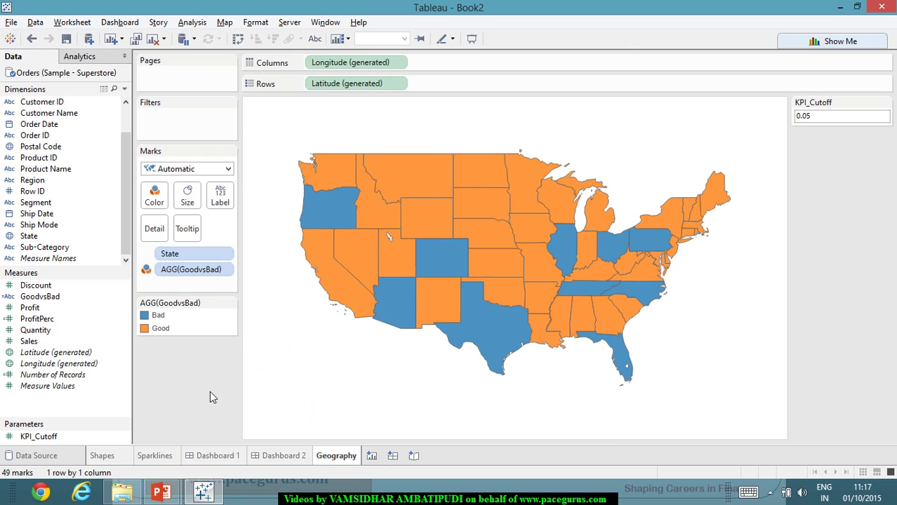
- Edit the GoodvsBad colors on the Geography worksheet to orange for Bad and blue for Good, and check them on Dashboard 2
click(231, 303)
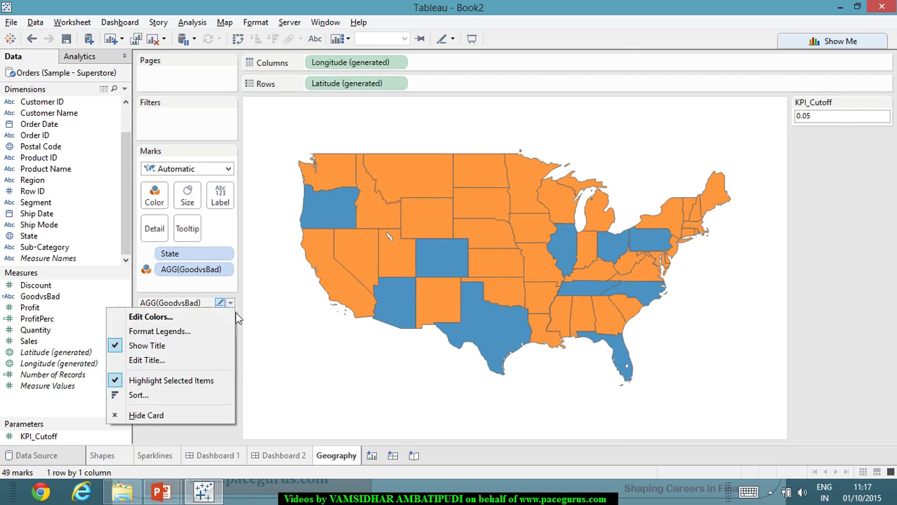
click(193, 317)
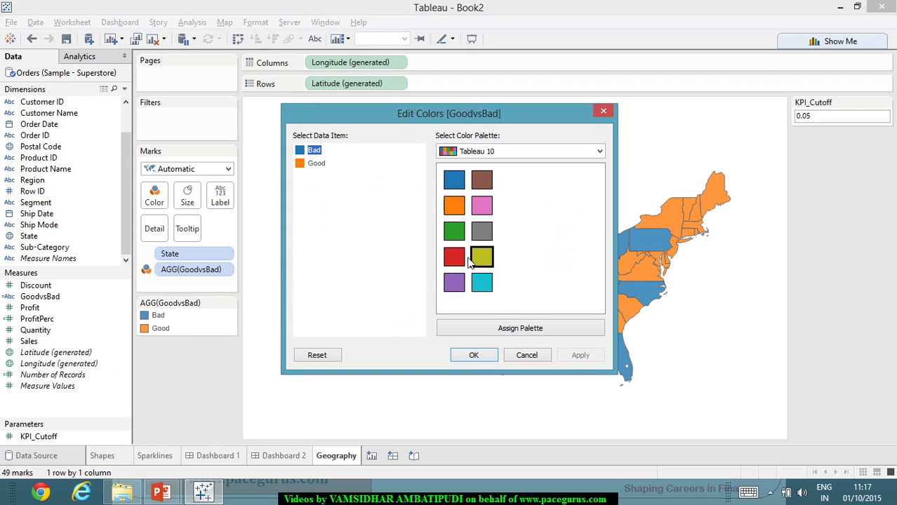
click(454, 205)
click(314, 162)
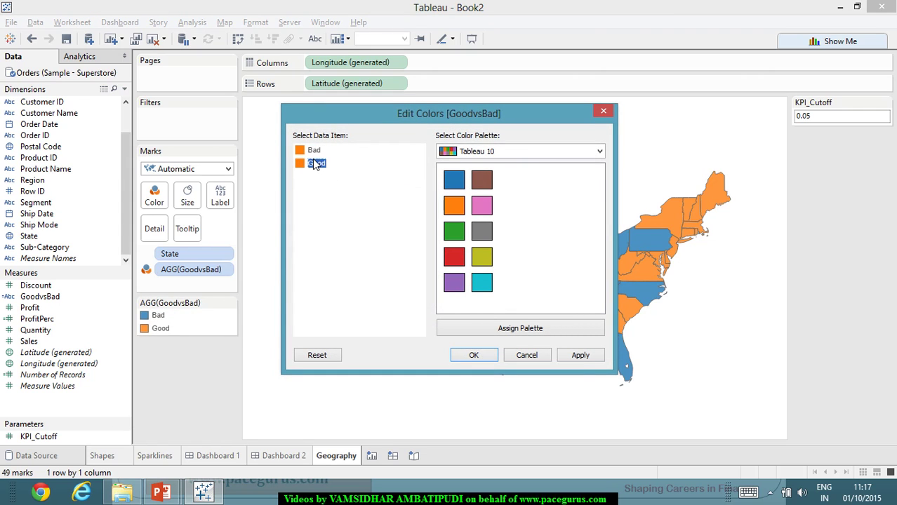
click(454, 182)
click(580, 355)
click(473, 355)
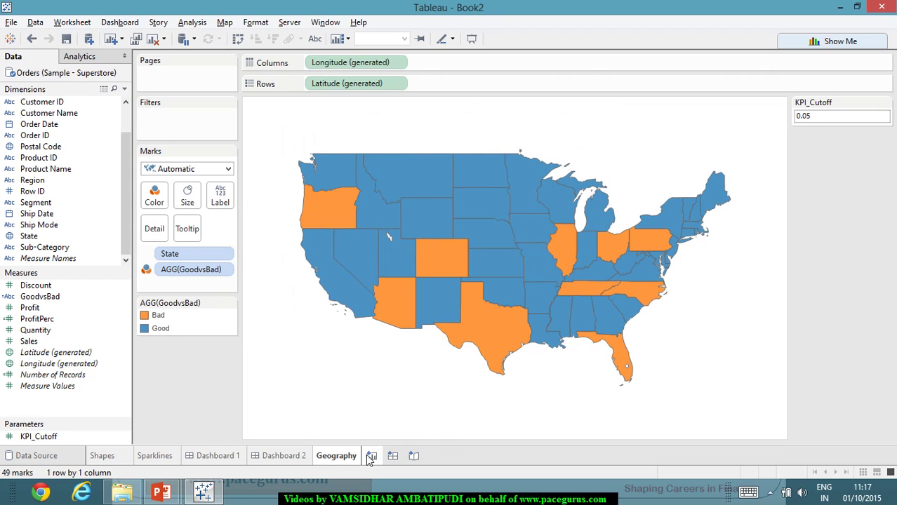
click(285, 456)
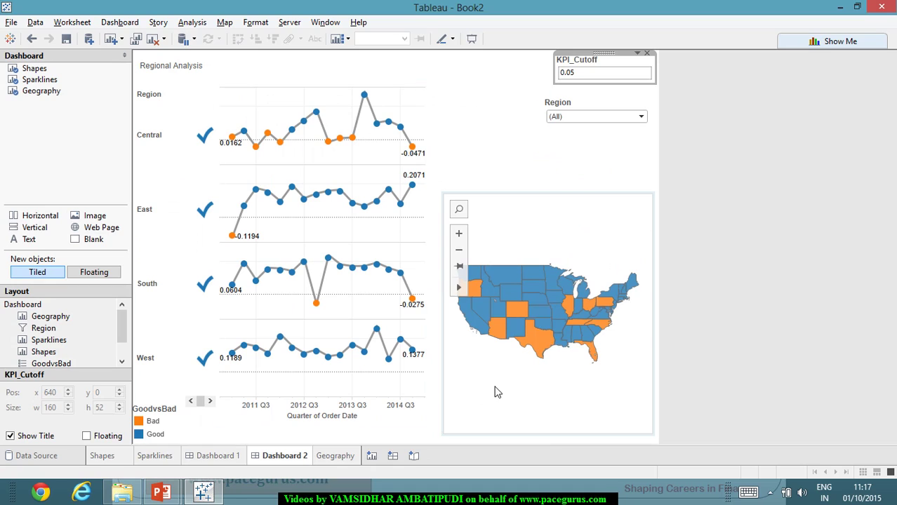
click(805, 301)
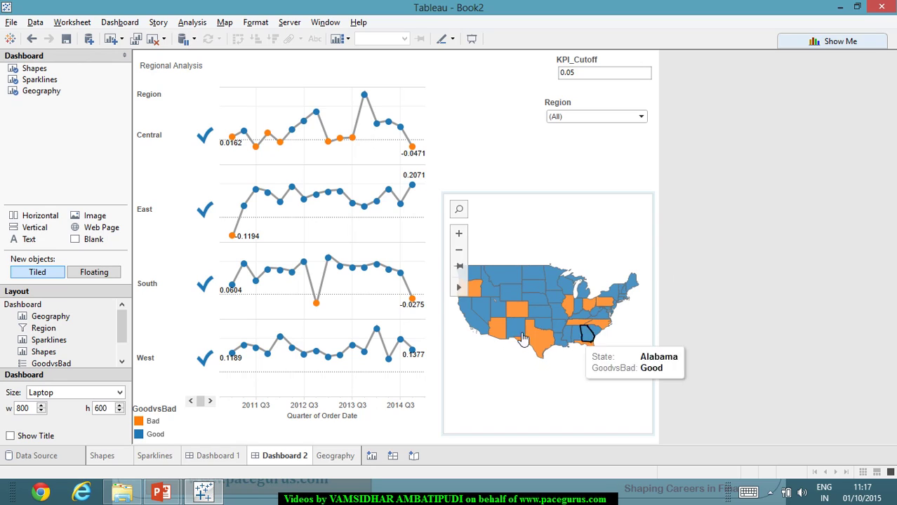
- Create a new story and add Dashboard 2 to its first story point
click(414, 457)
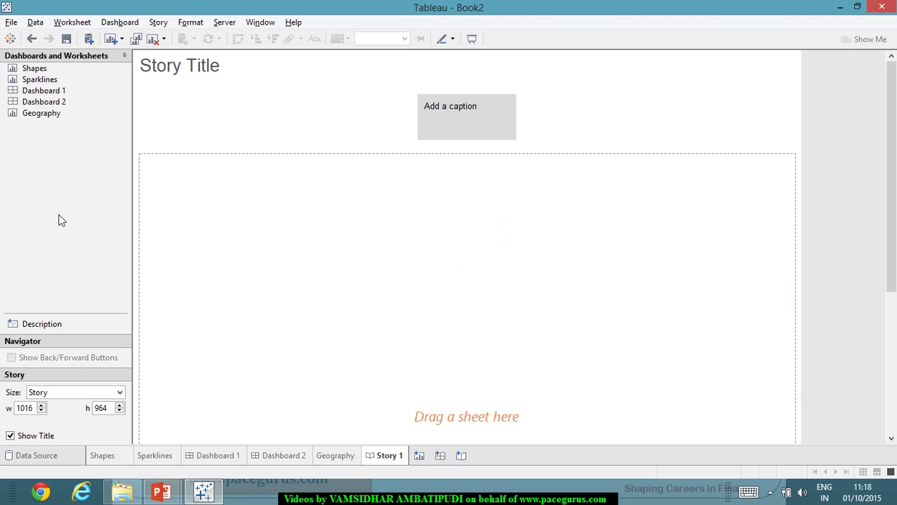
double_click(60, 105)
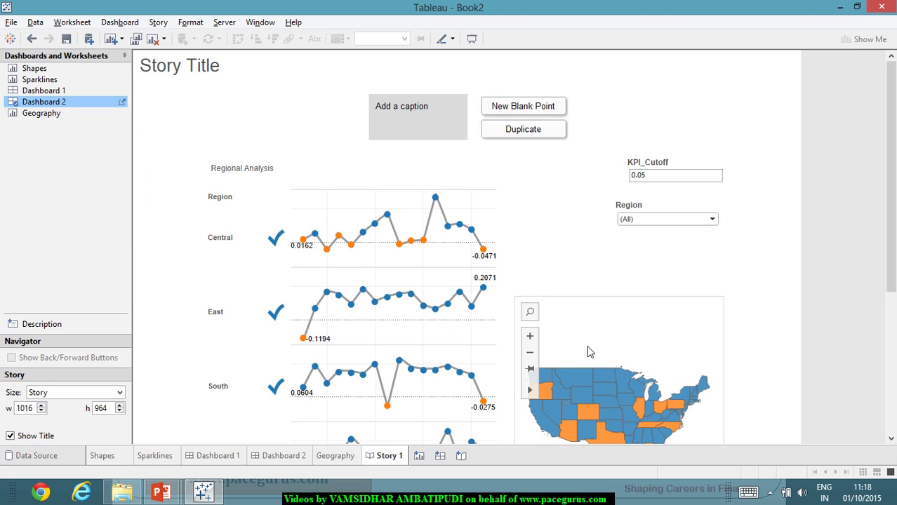
click(419, 110)
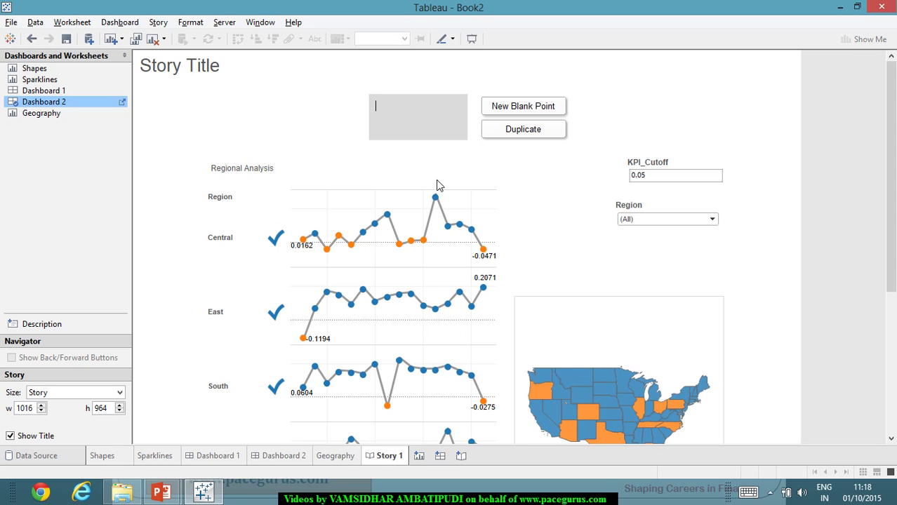
- Change the story title to "South Analysis" and apply it
double_click(161, 66)
drag(397, 202, 240, 195)
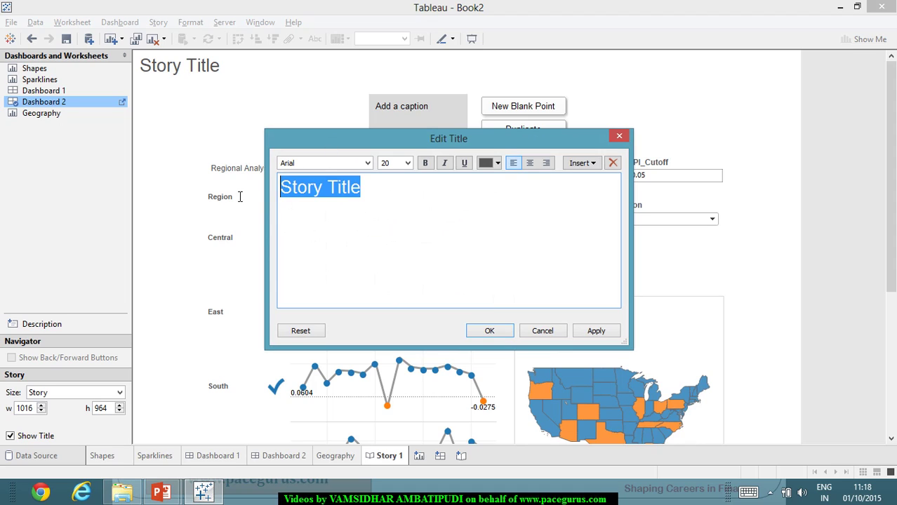
text(South)
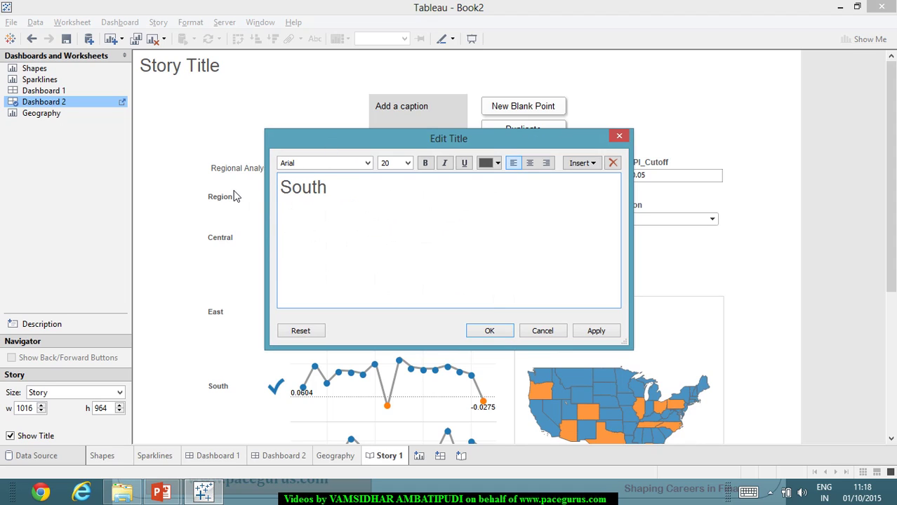
text( Analysis)
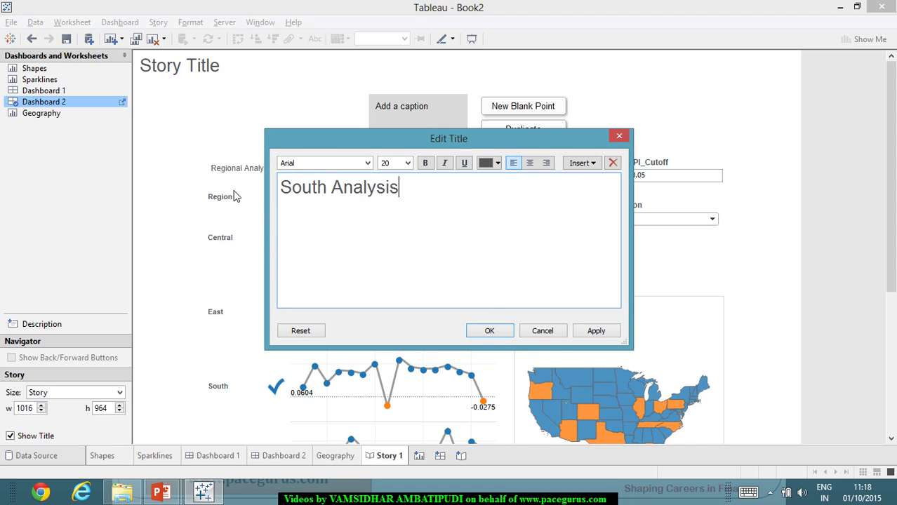
click(602, 331)
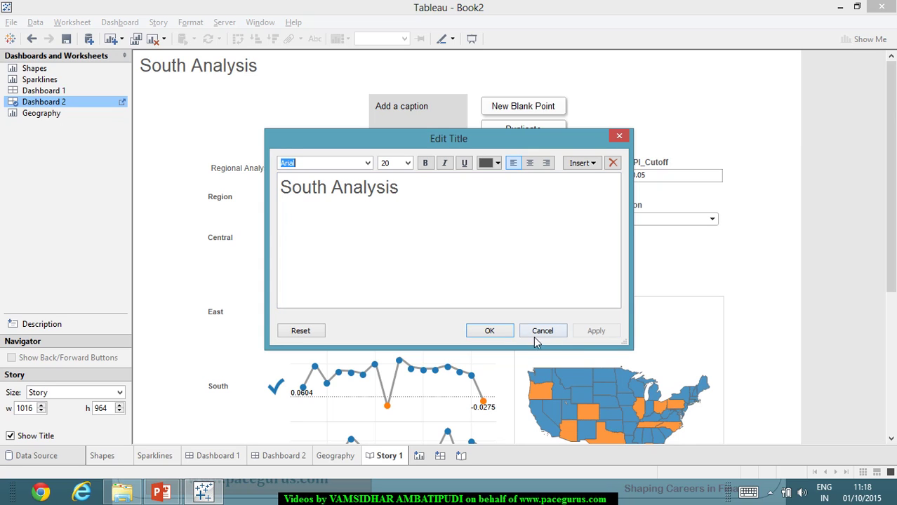
click(489, 331)
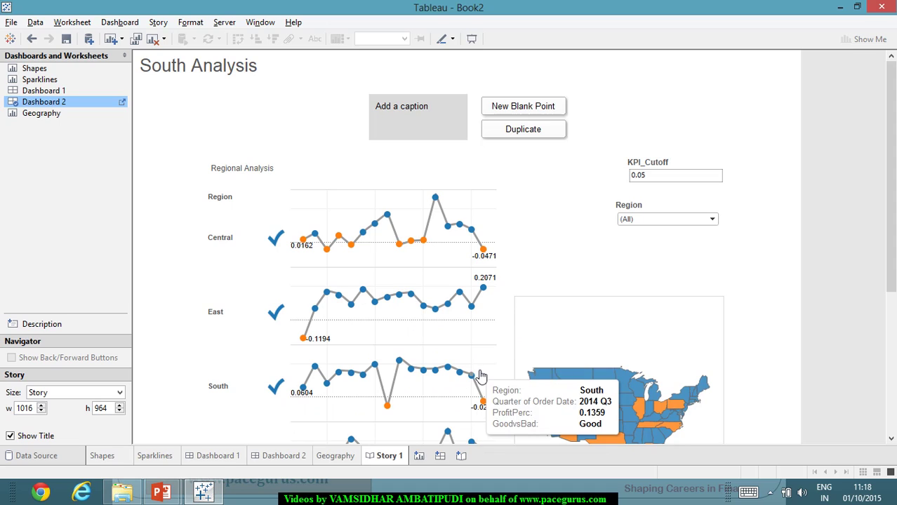
- Set the KPI_Cutoff parameter to 0.1 in the first story point
click(675, 184)
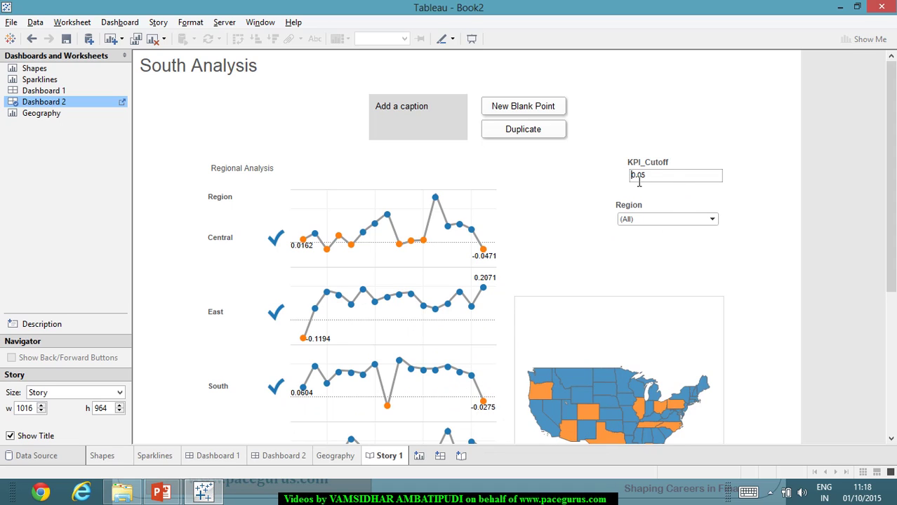
drag(672, 186, 626, 176)
text(0.1)
key(Return)
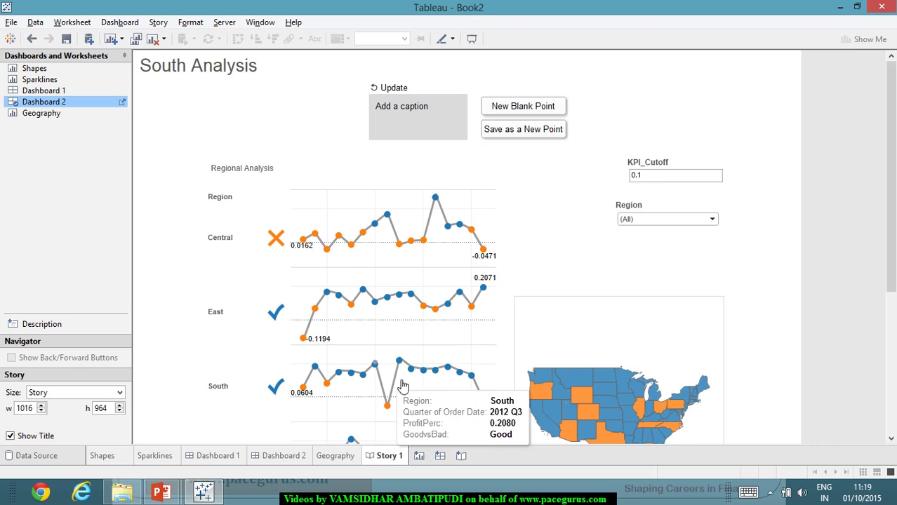
- Enter "Overall the south" as the caption of the story point
click(423, 116)
text(Ov)
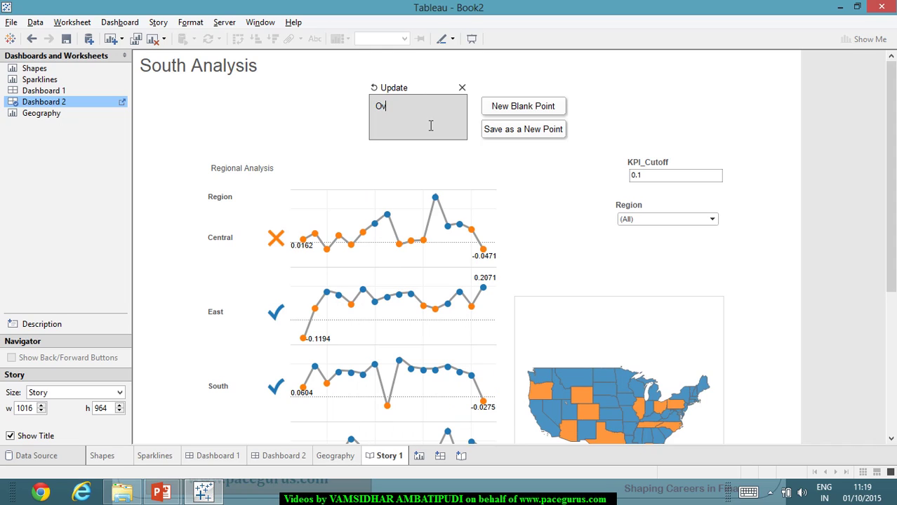
text(erall the south)
- Change the story title to "Central Analysis" and apply it
double_click(209, 76)
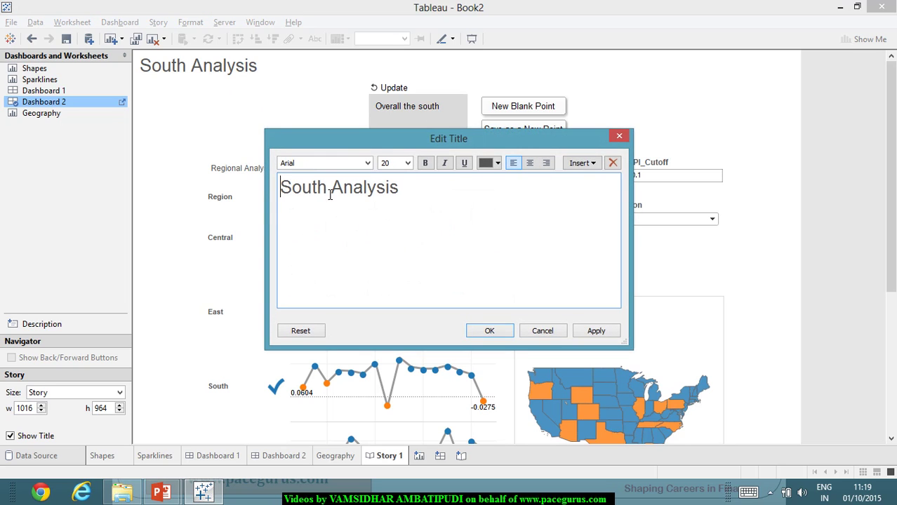
drag(327, 188, 279, 188)
text(Central)
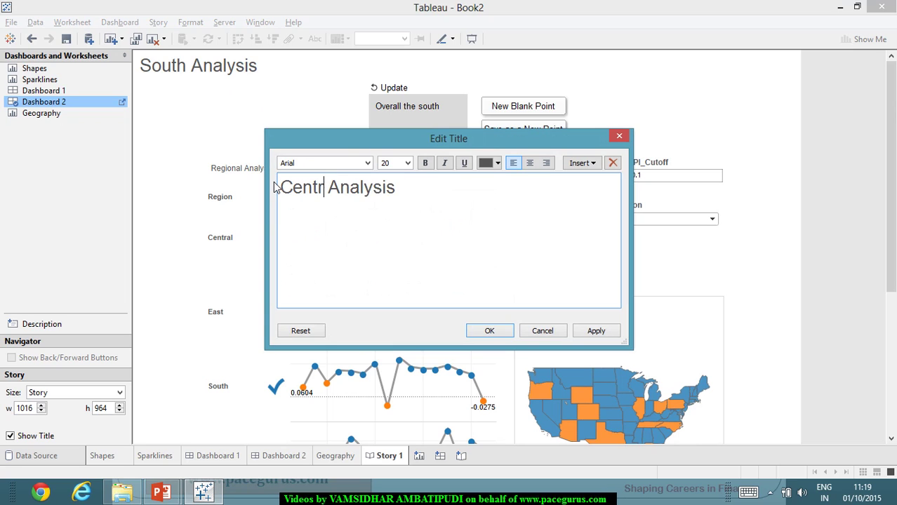
click(577, 335)
click(495, 331)
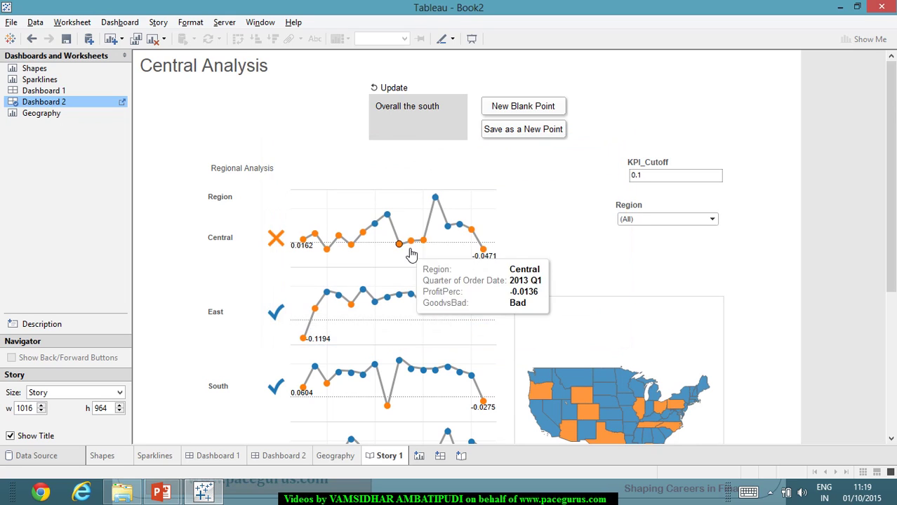
- Replace the story point's caption with "Central is not performing well"
double_click(445, 112)
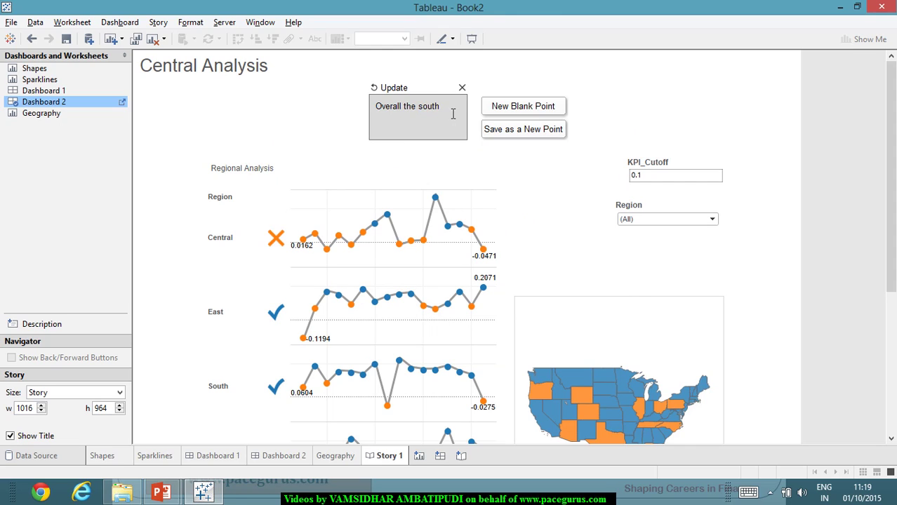
triple_click(452, 113)
text(Central)
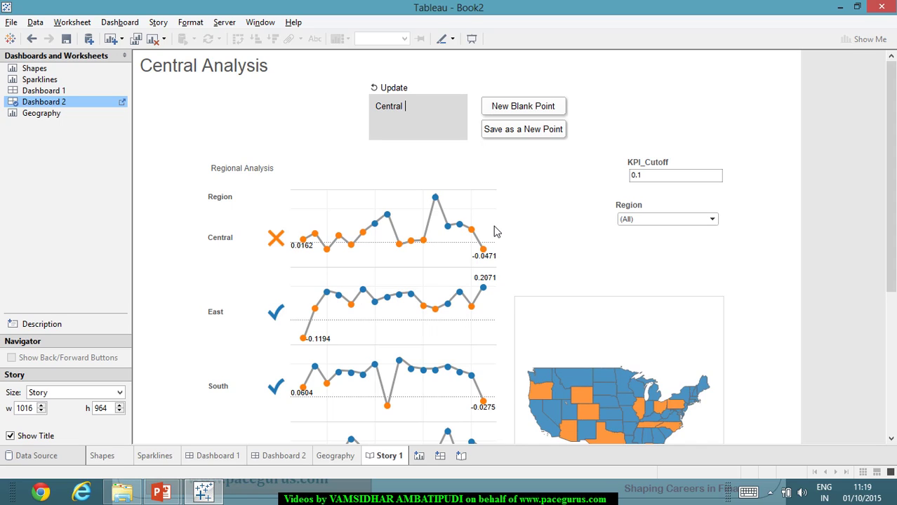
text( is not performing well)
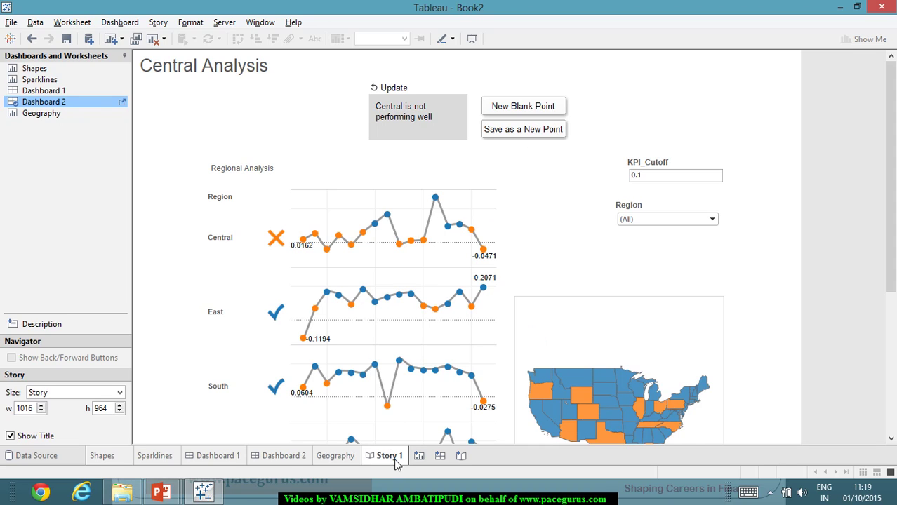
- Duplicate the Story 1 sheet and preview the copy
mouse_move(397, 463)
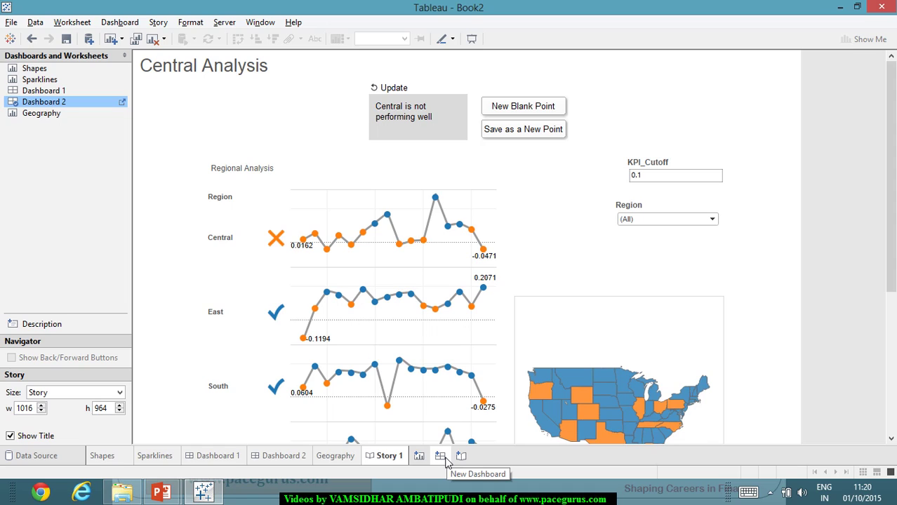
right_click(391, 463)
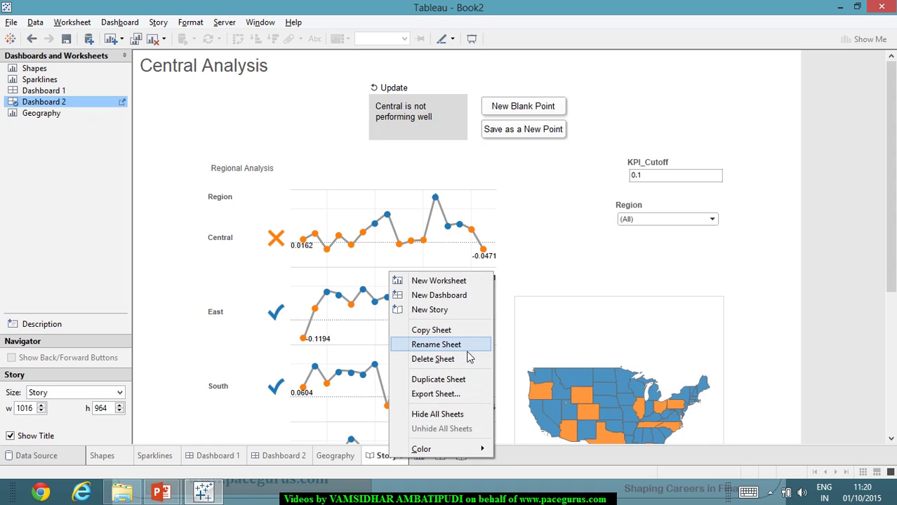
click(438, 379)
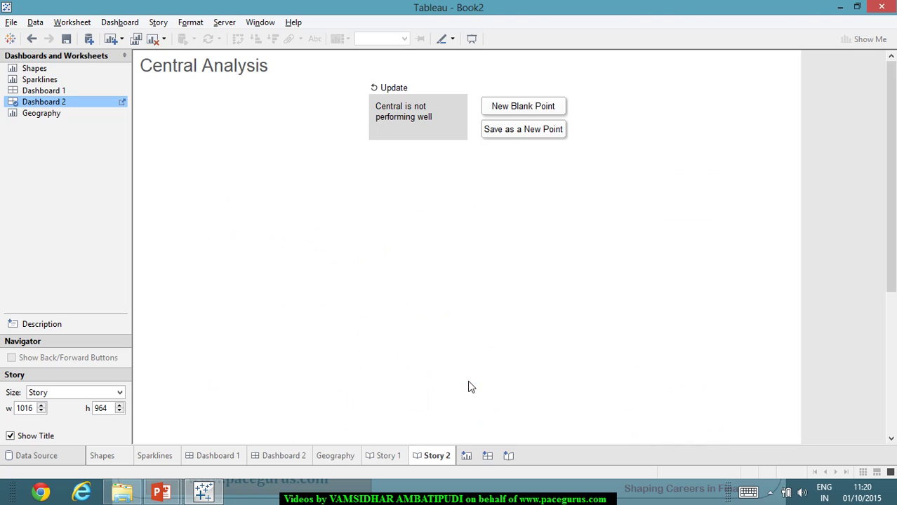
mouse_move(440, 463)
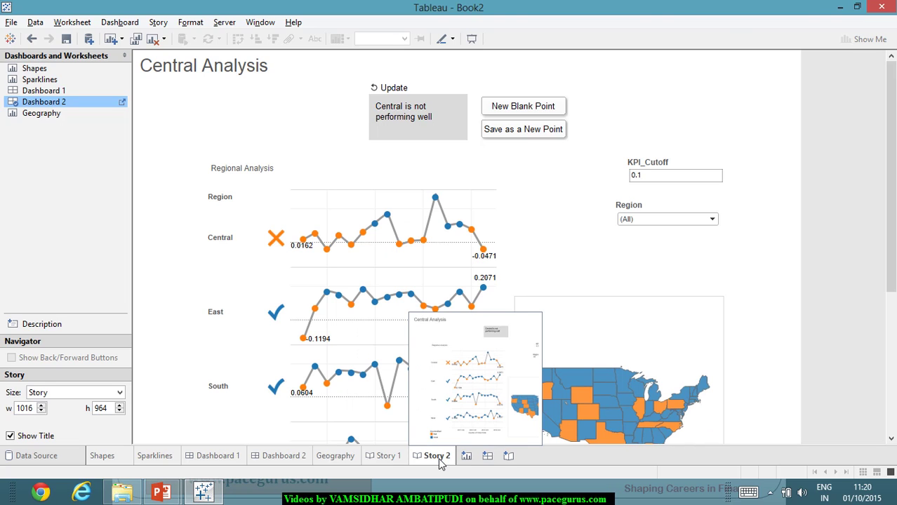
- Add a new blank point to Story 2 and place Dashboard 2 in it
click(535, 111)
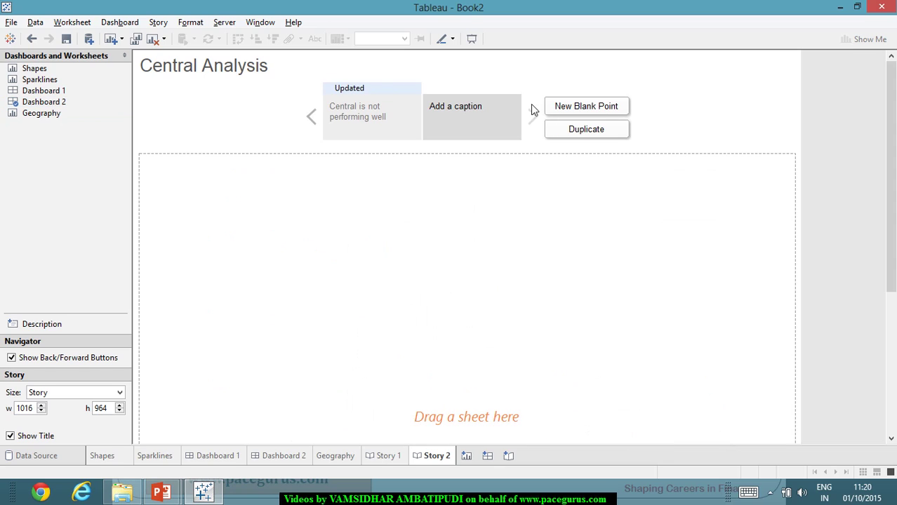
click(440, 110)
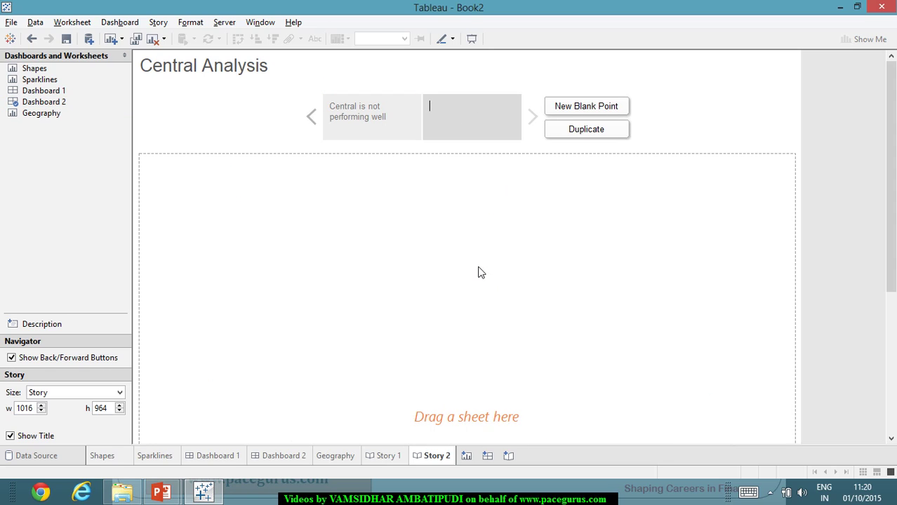
scroll(475, 268, down, 6)
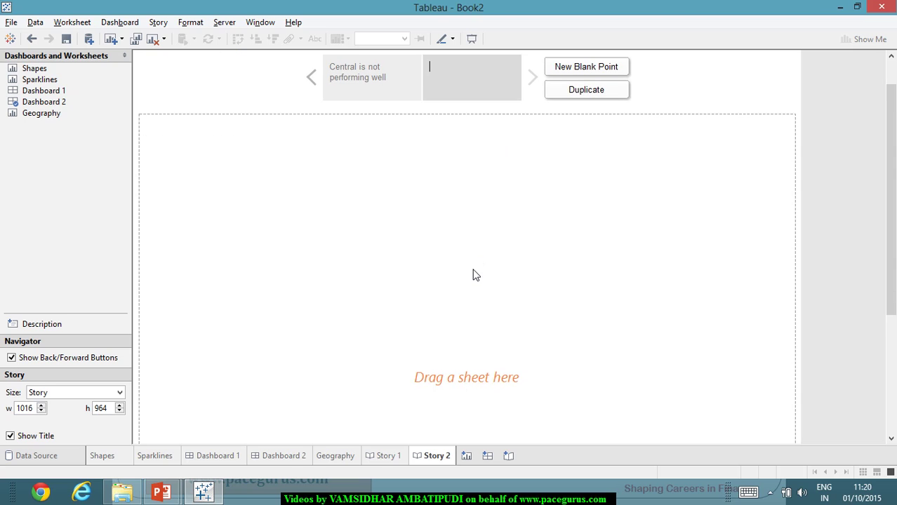
scroll(473, 269, up, 5)
drag(39, 102, 37, 111)
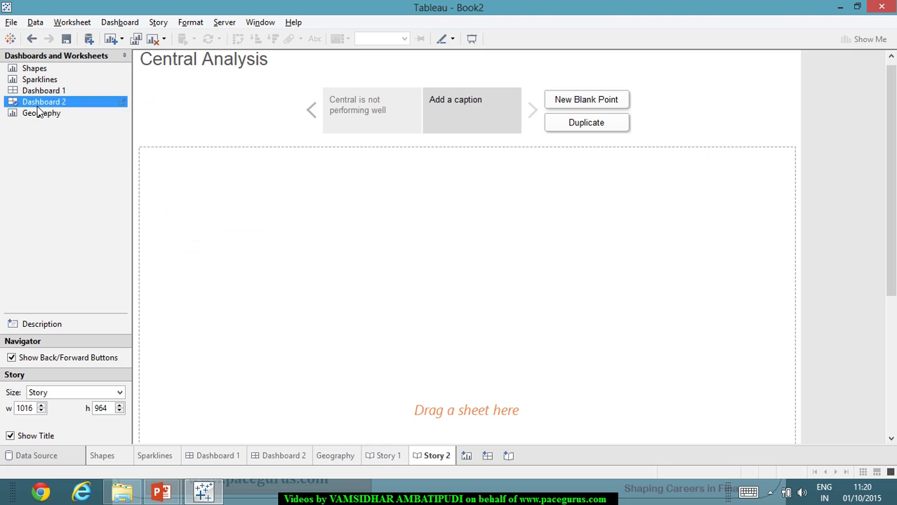
double_click(39, 104)
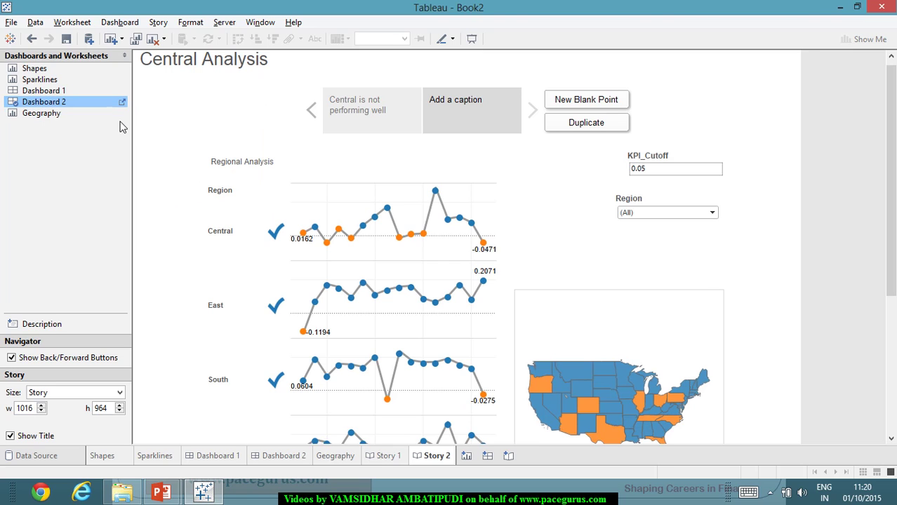
- Caption Story 2's second point "However in a few quarters it has done decently well"
double_click(468, 114)
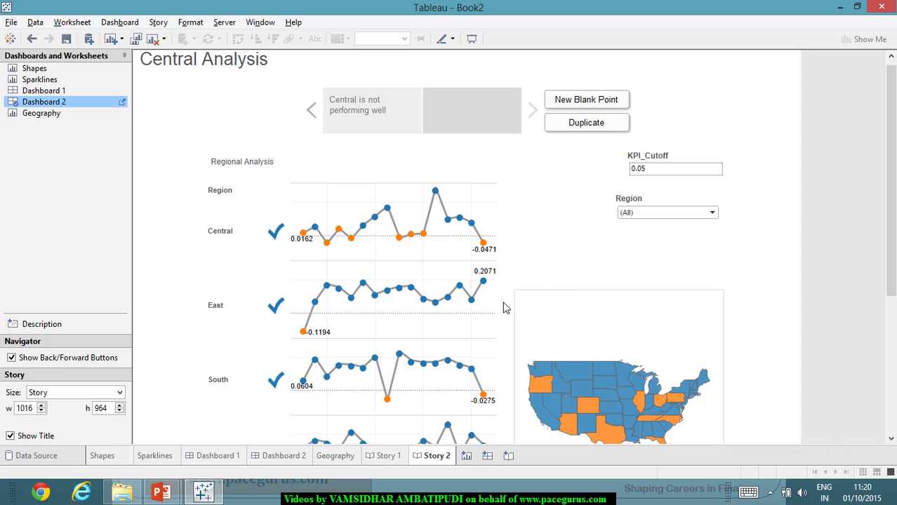
text(However in a few quarte)
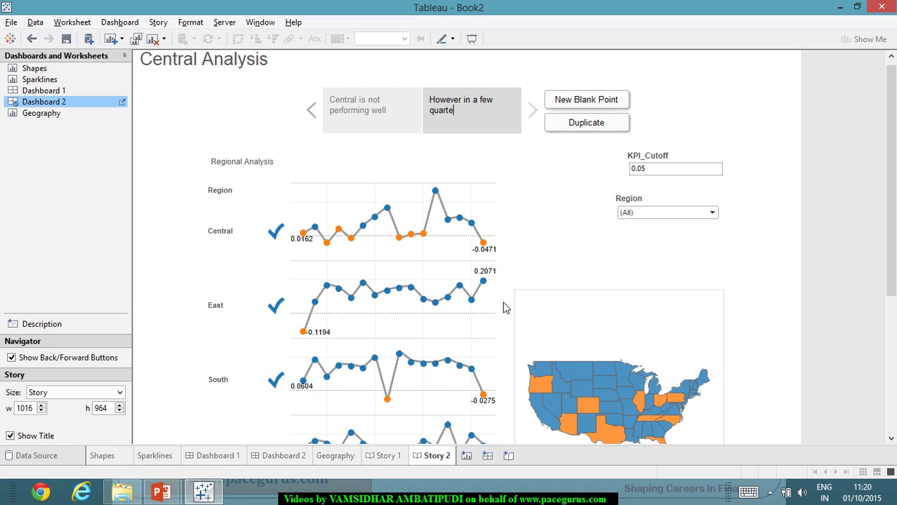
text(rs it has don)
text(e decently well)
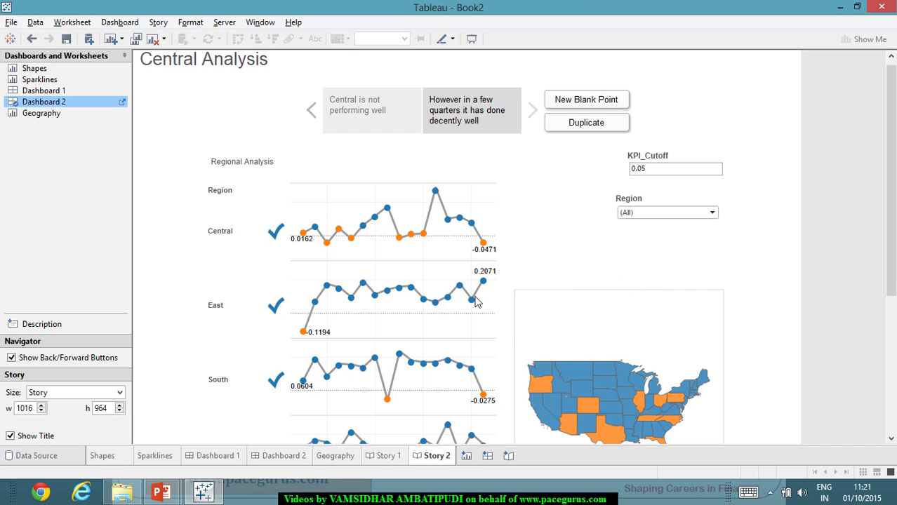
- Filter the second story point's Region to Central and check the KPI shapes against it
mouse_move(473, 287)
click(711, 213)
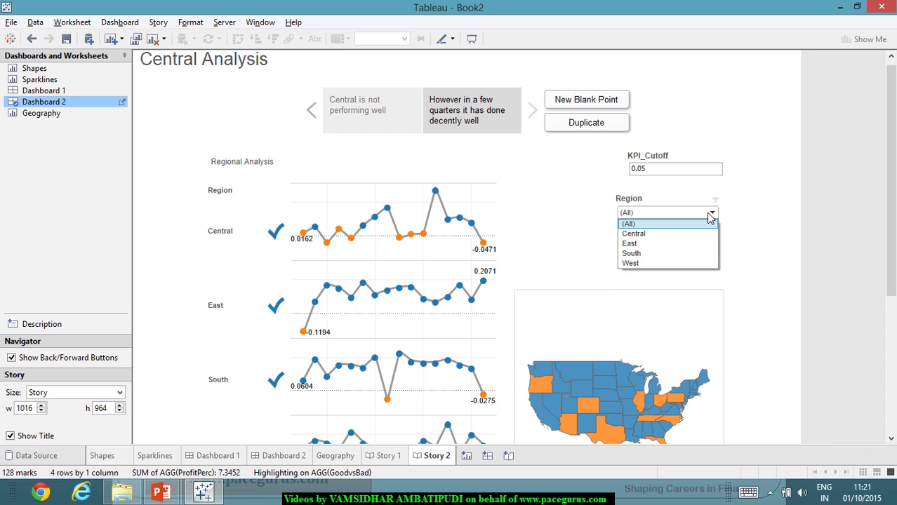
click(674, 234)
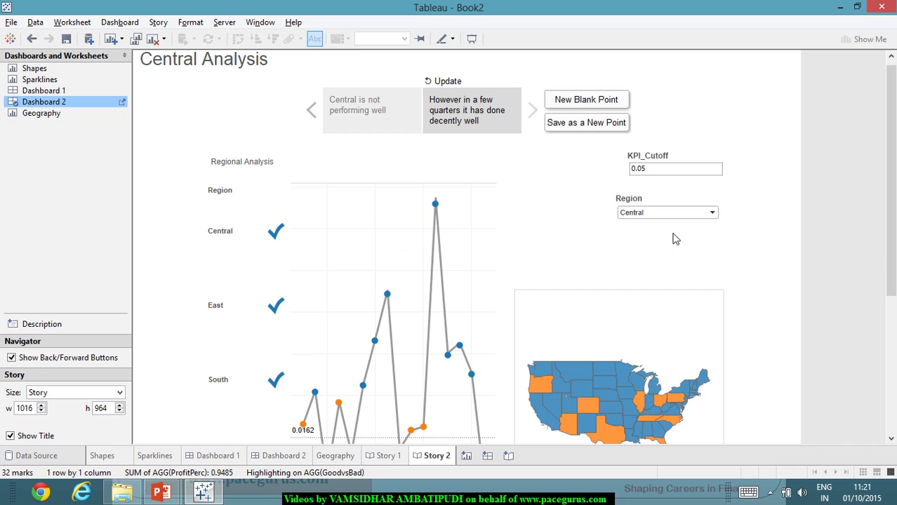
click(279, 207)
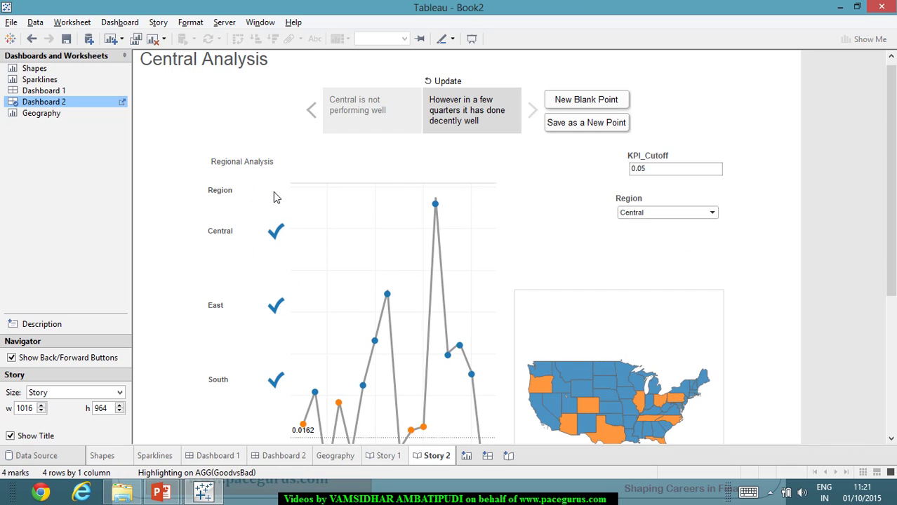
mouse_move(280, 234)
click(103, 456)
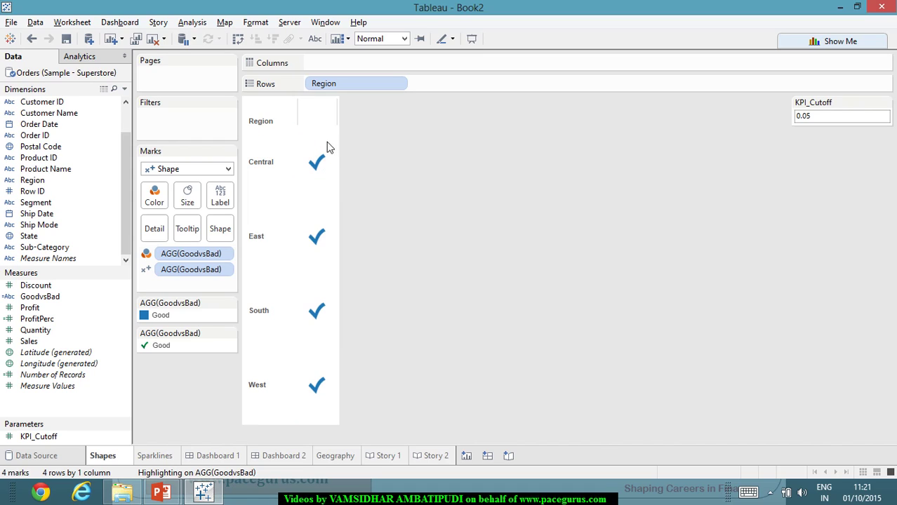
click(154, 456)
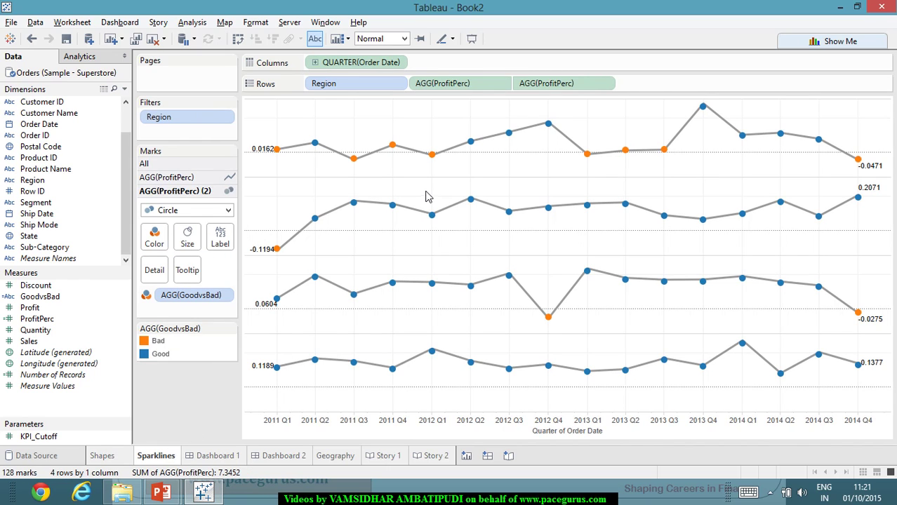
click(106, 456)
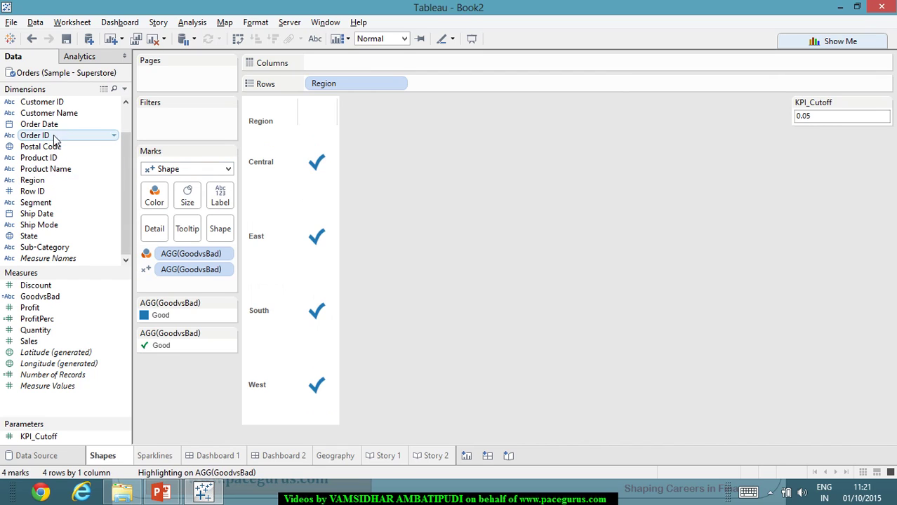
drag(62, 182, 184, 125)
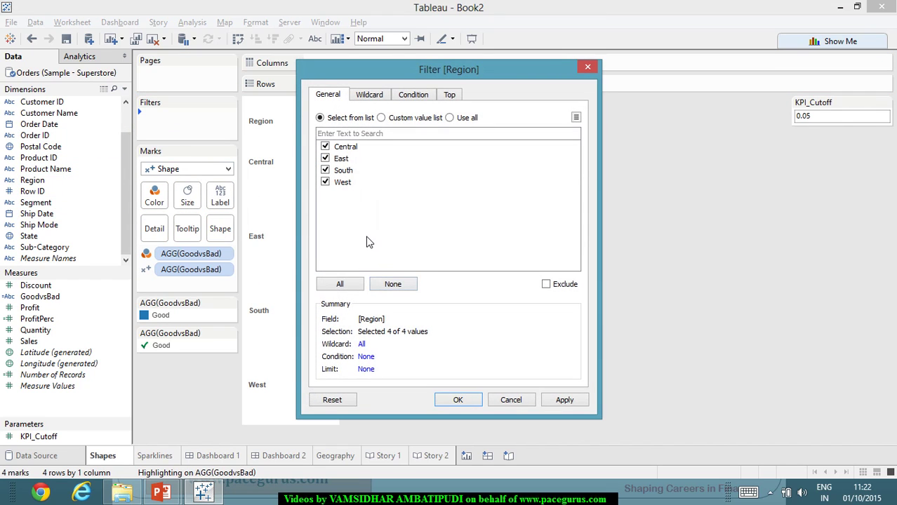
click(587, 67)
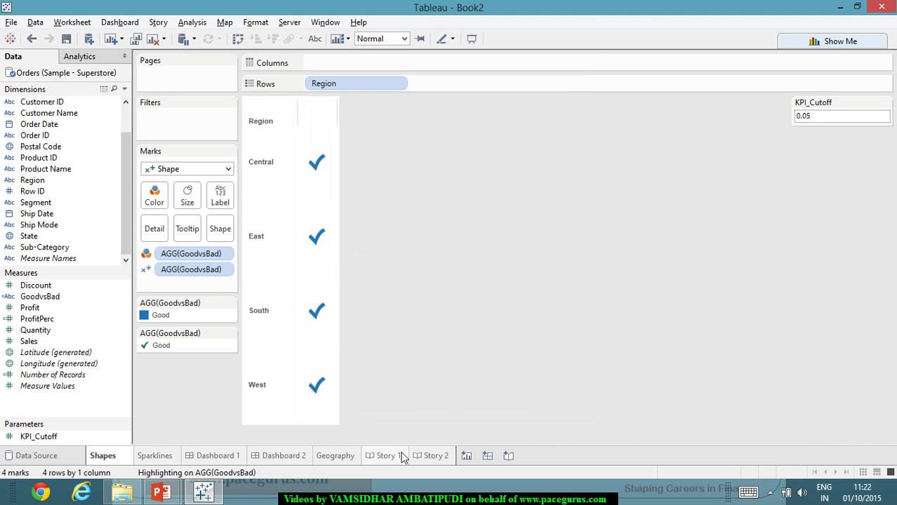
- Extend the Region filter on Dashboard 2 to apply to the Shapes worksheet as well
click(420, 458)
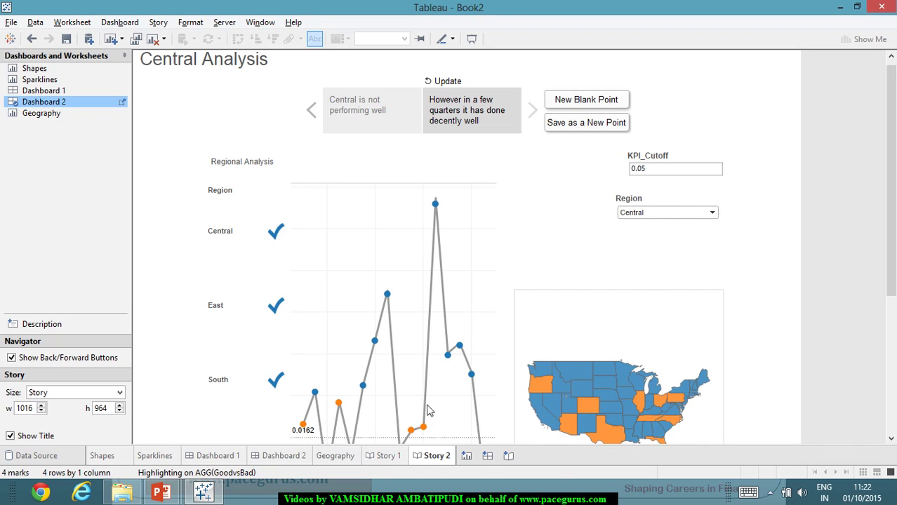
click(335, 460)
click(283, 456)
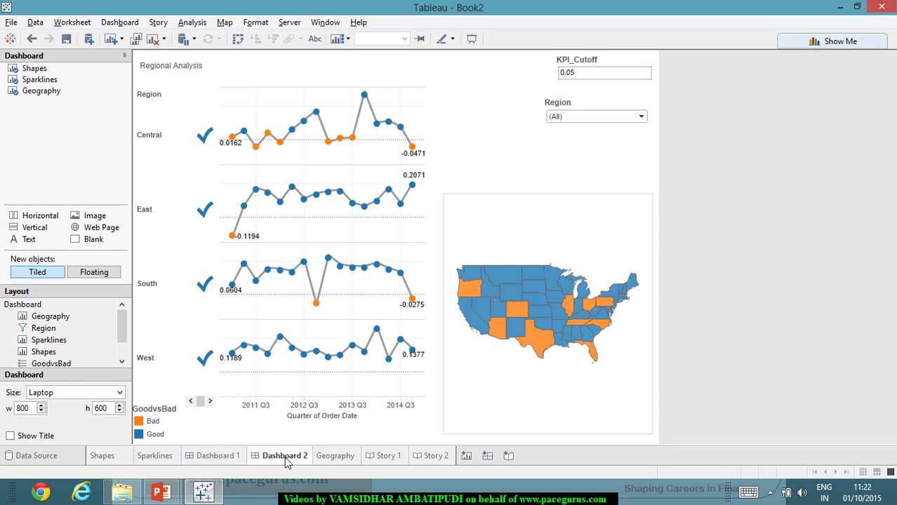
click(627, 105)
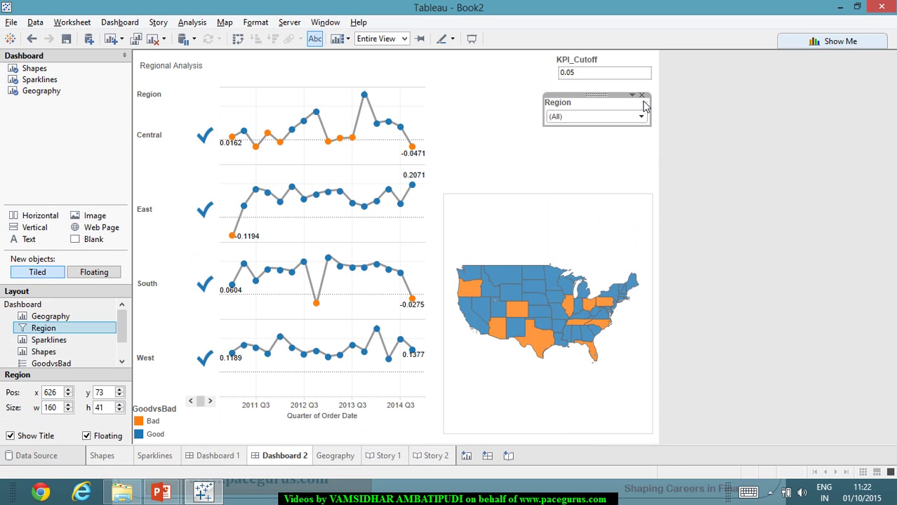
click(633, 97)
mouse_move(679, 127)
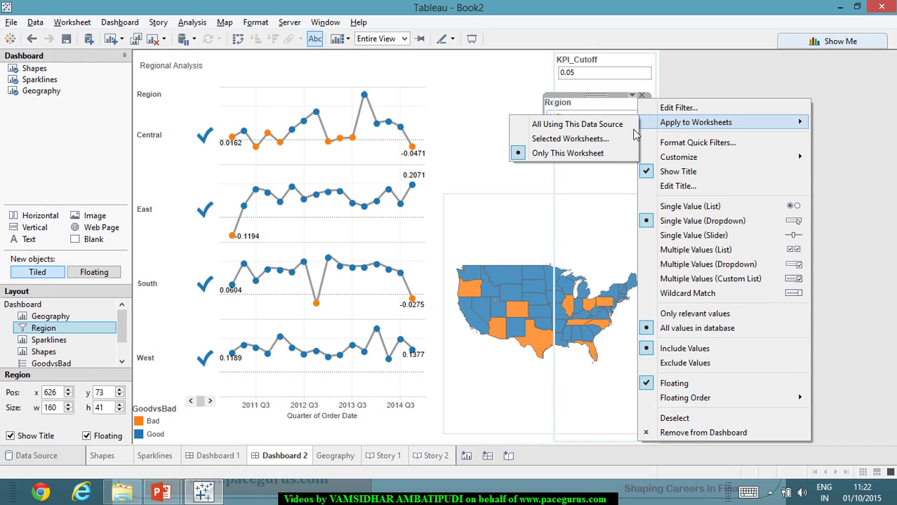
click(593, 152)
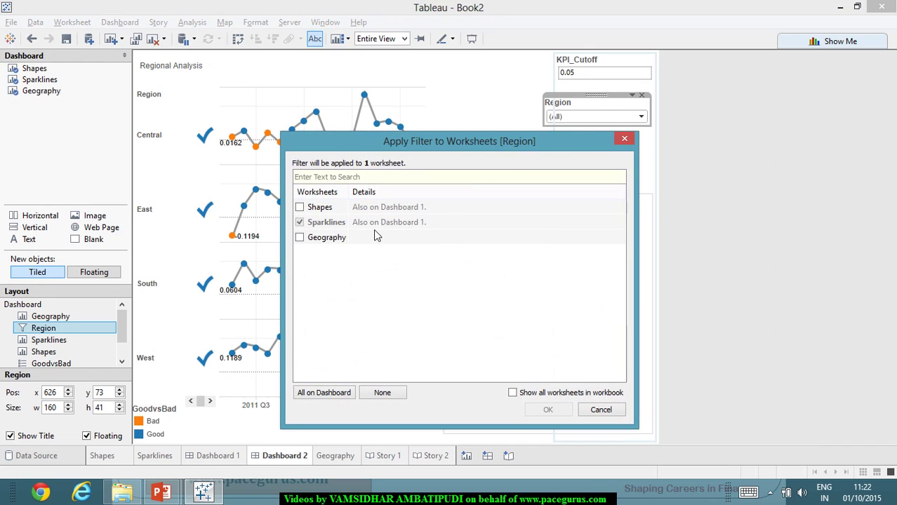
click(301, 208)
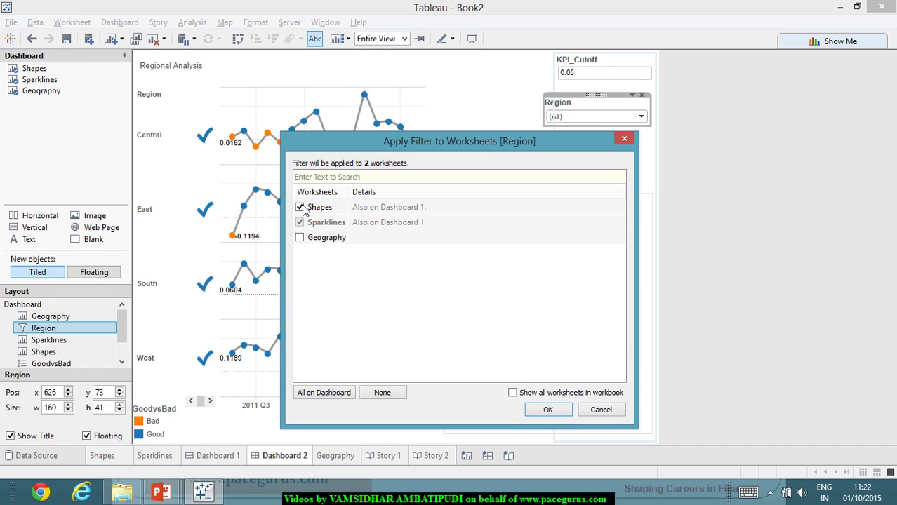
click(565, 411)
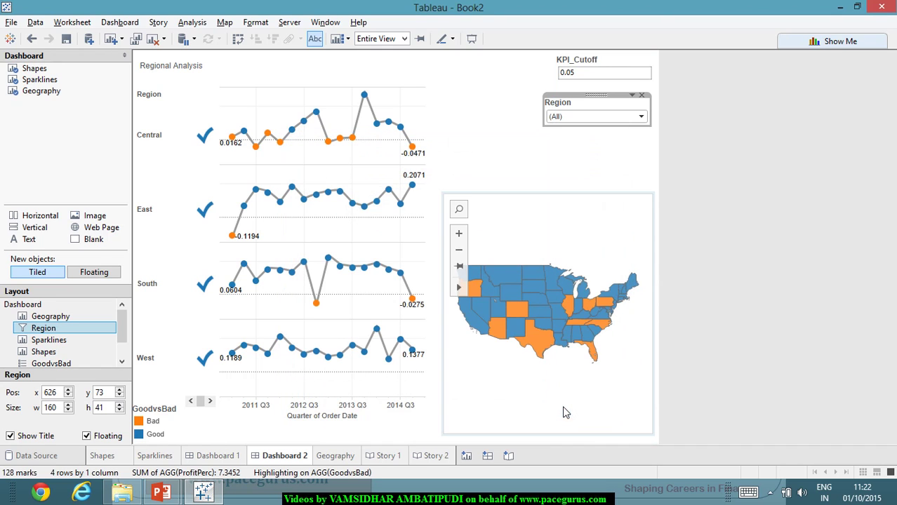
click(797, 345)
- Test the Region filter on Dashboard 2 with Central and restore it to (All)
click(641, 117)
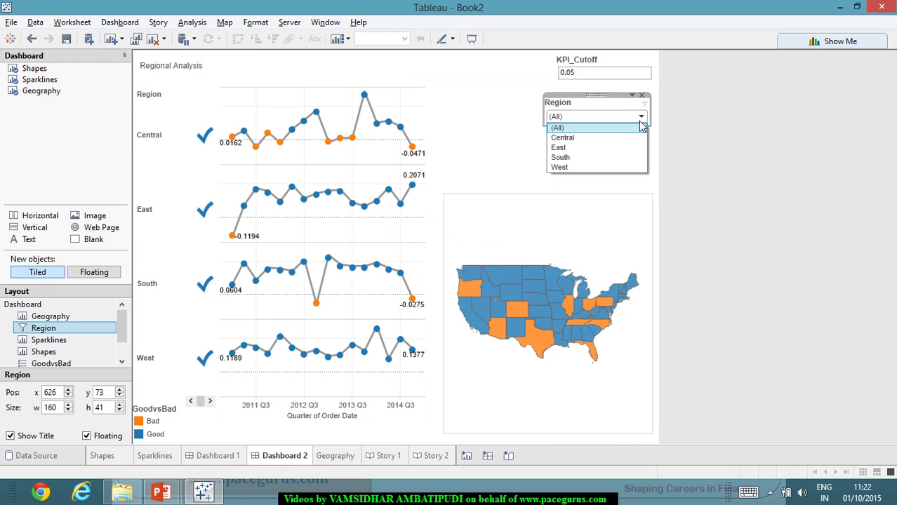
click(597, 137)
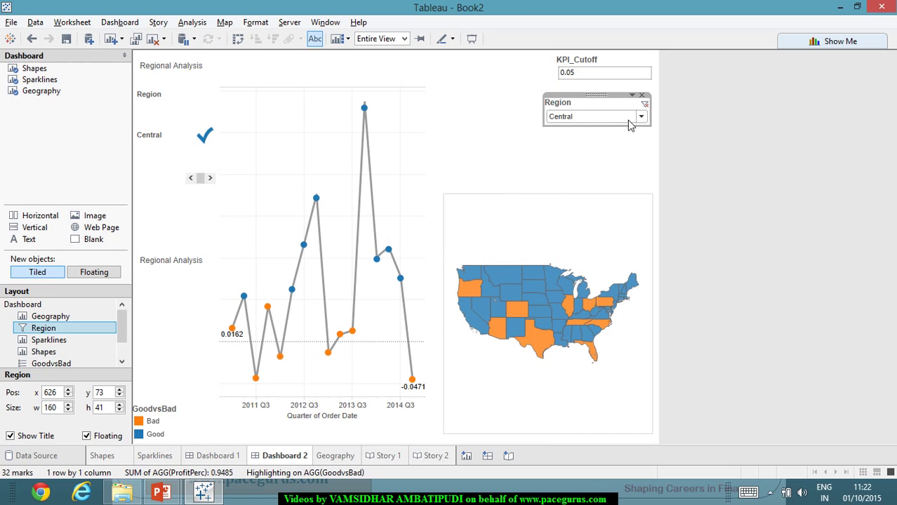
click(631, 95)
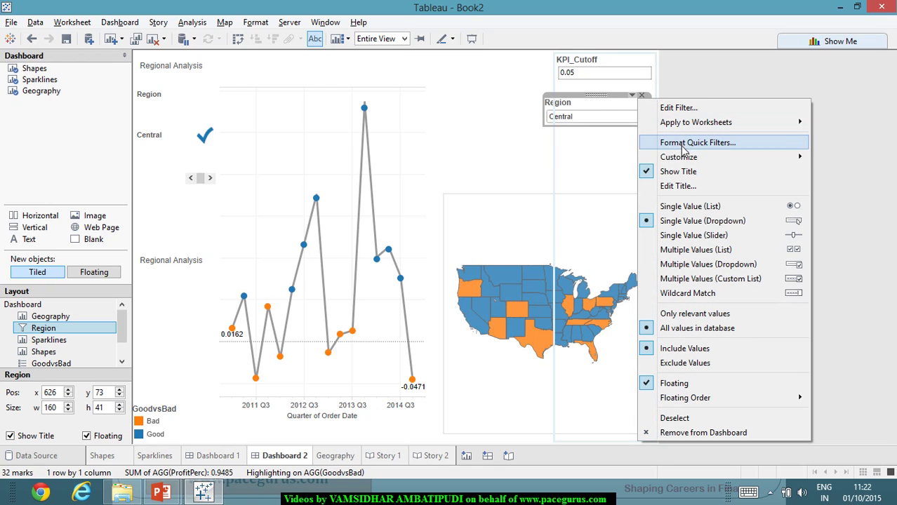
click(624, 105)
click(641, 117)
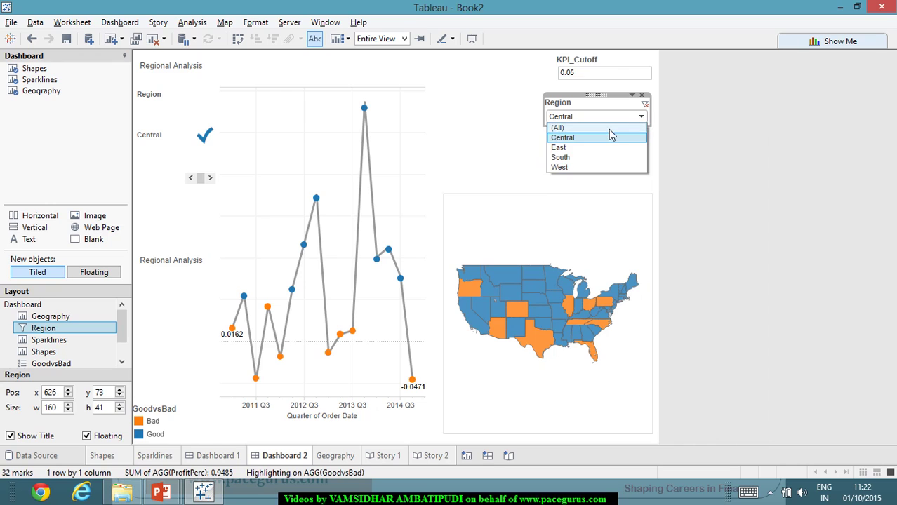
click(562, 125)
- Annotate Central's 2013 Q4 mark in Story 2's second point, keeping the default Region, quarter, ProfitPerc and GoodvsBad fields
click(435, 456)
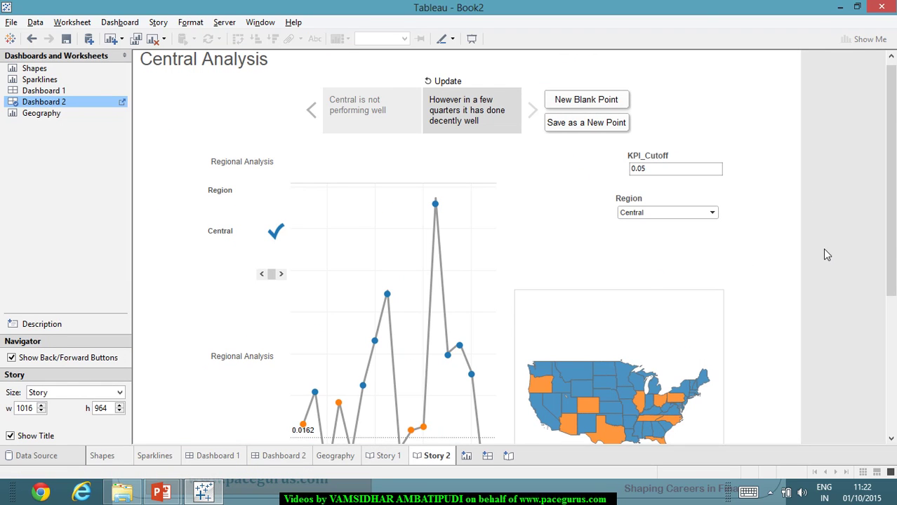
scroll(821, 259, down, 1)
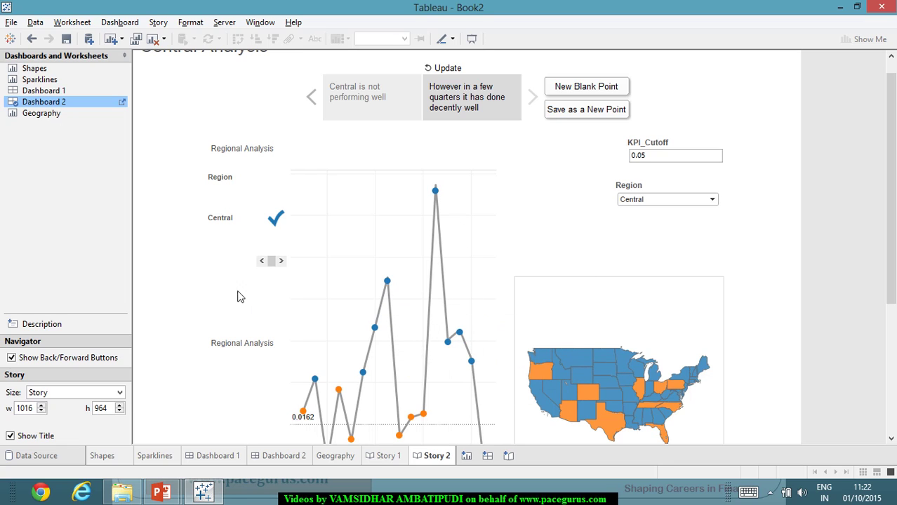
mouse_move(463, 333)
mouse_move(437, 191)
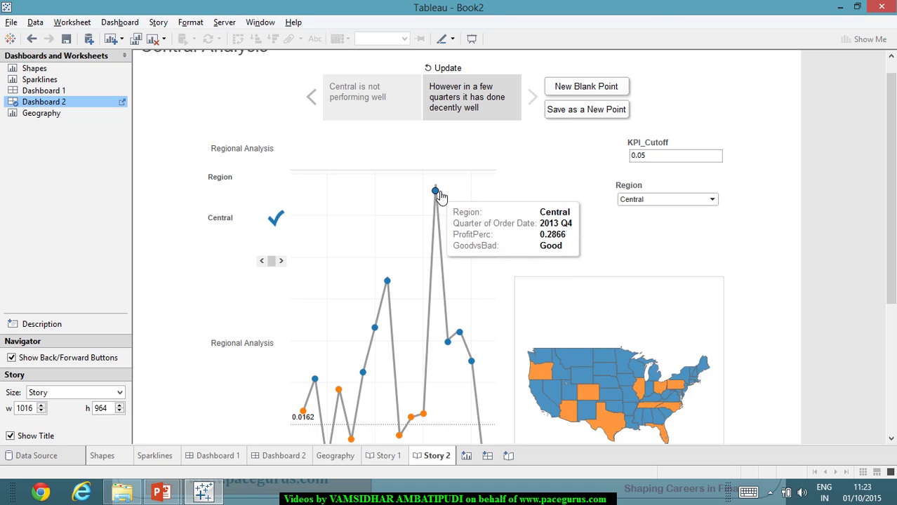
right_click(438, 195)
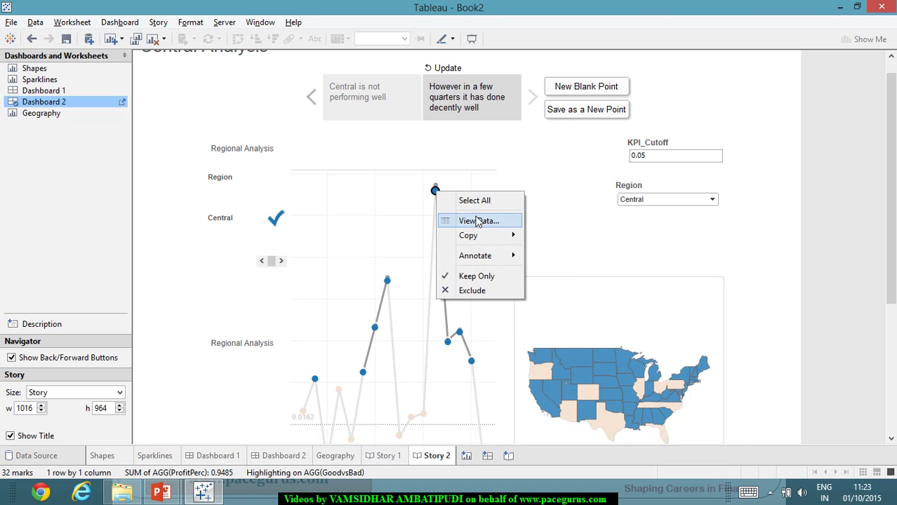
mouse_move(510, 260)
click(555, 258)
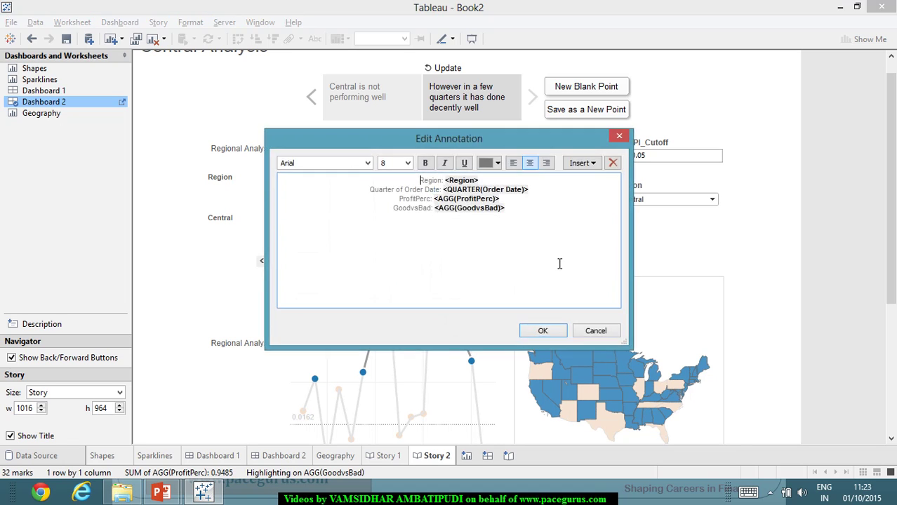
click(553, 334)
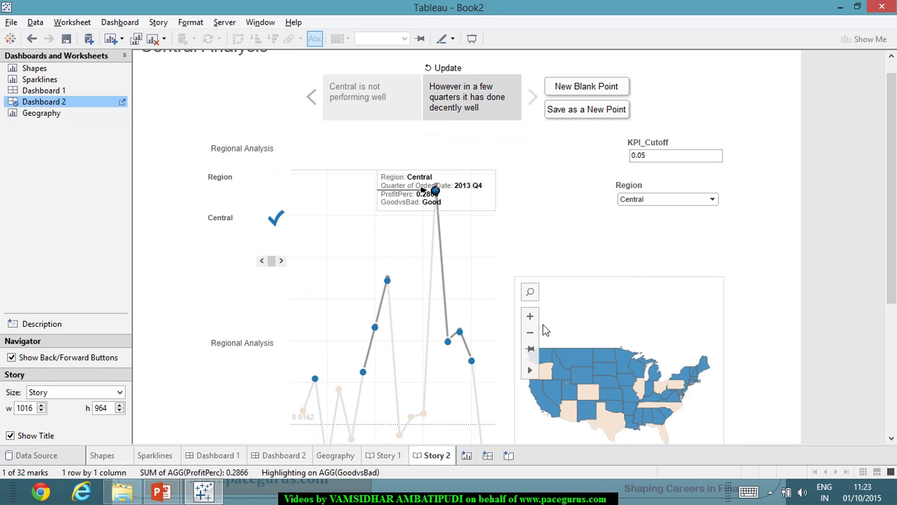
click(781, 201)
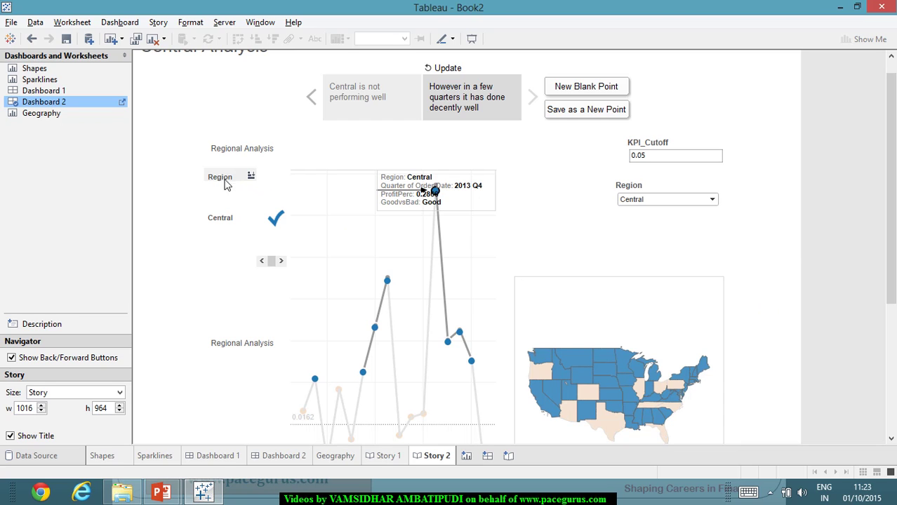
- Compare Story 1 with Story 2 and step back and forth through Story 2's two points
click(387, 457)
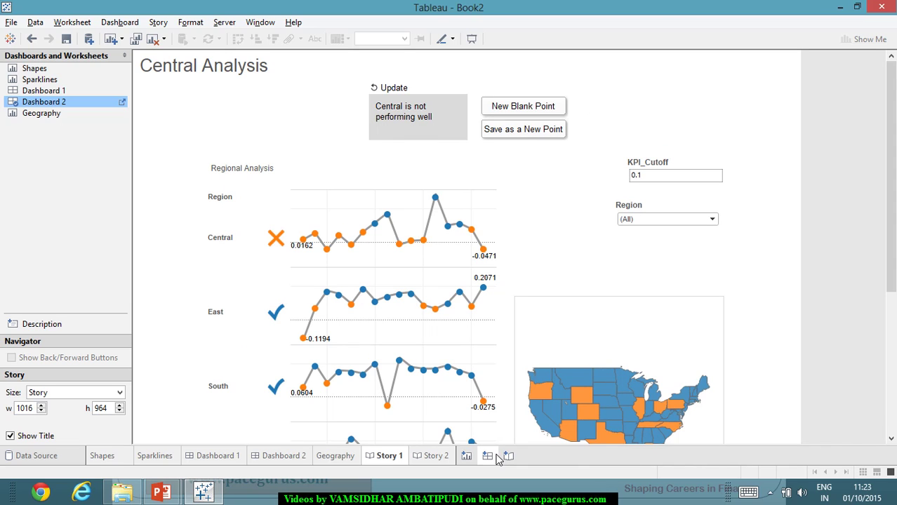
click(438, 457)
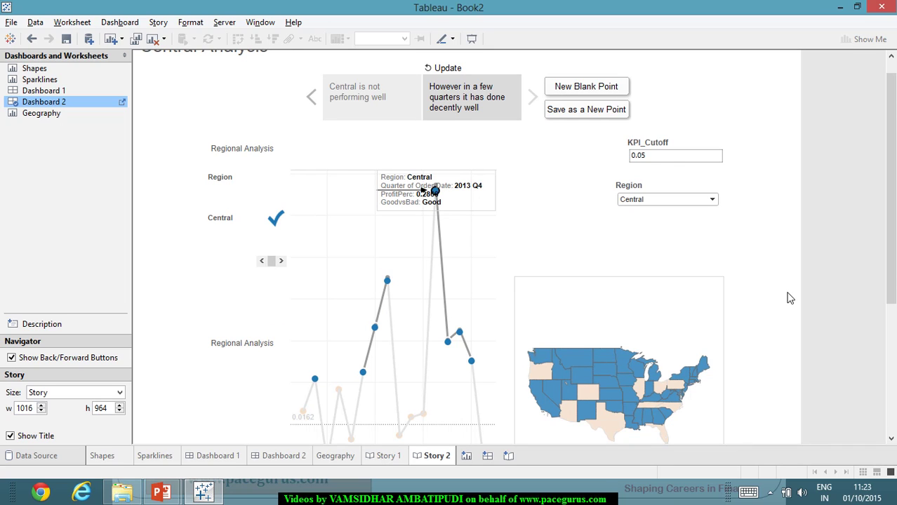
click(315, 99)
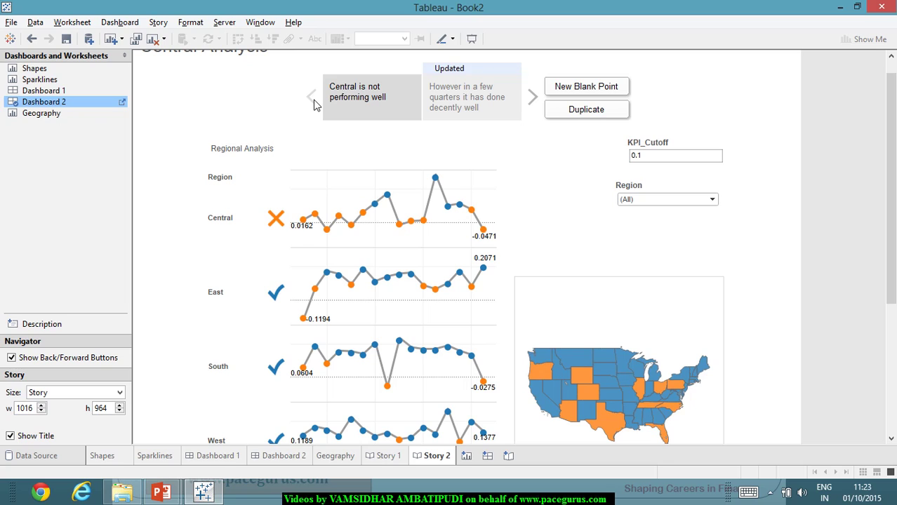
click(535, 101)
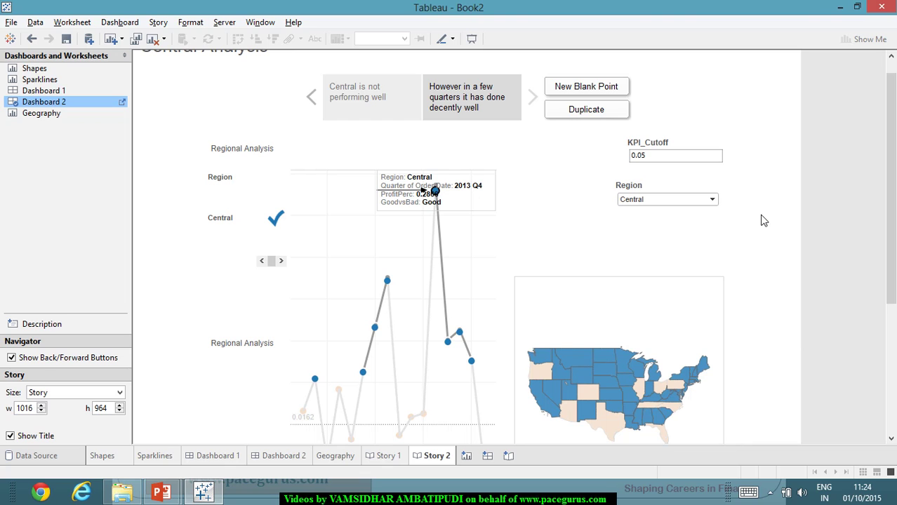
- Delete the second point, about the few decent quarters, from Story 2
click(310, 97)
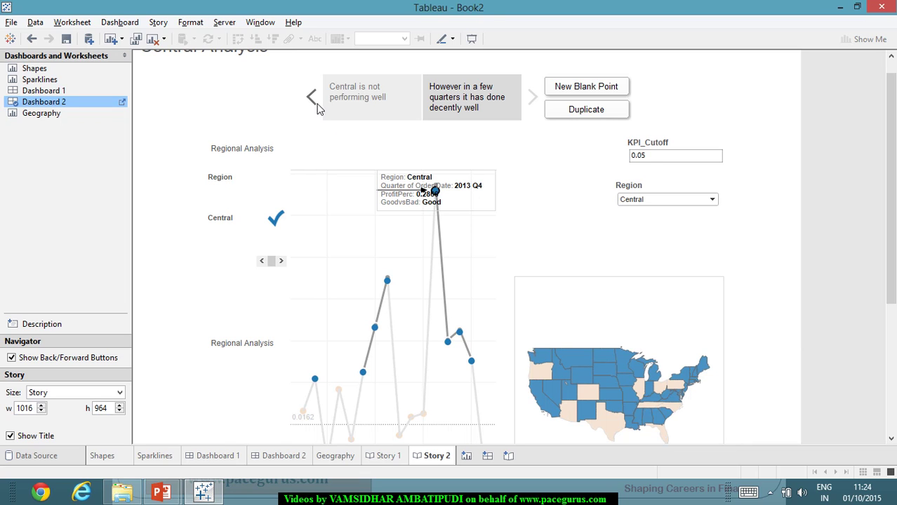
click(432, 114)
click(516, 69)
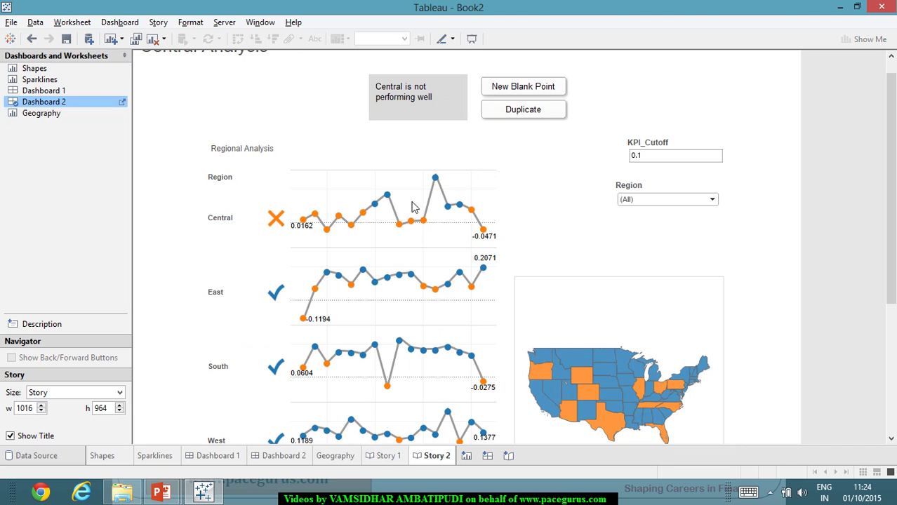
- View Story 1 and move between Story 2's points on Central's poor performance and its few decent quarters
click(389, 456)
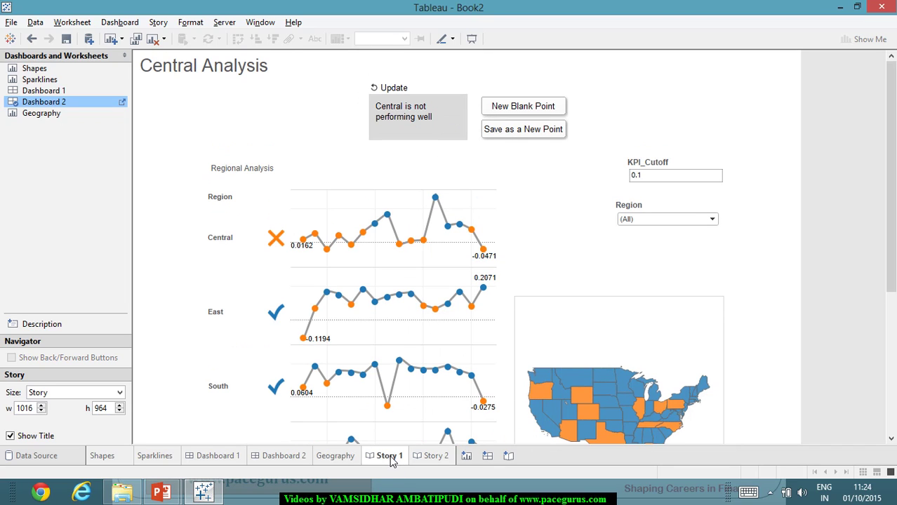
mouse_move(425, 312)
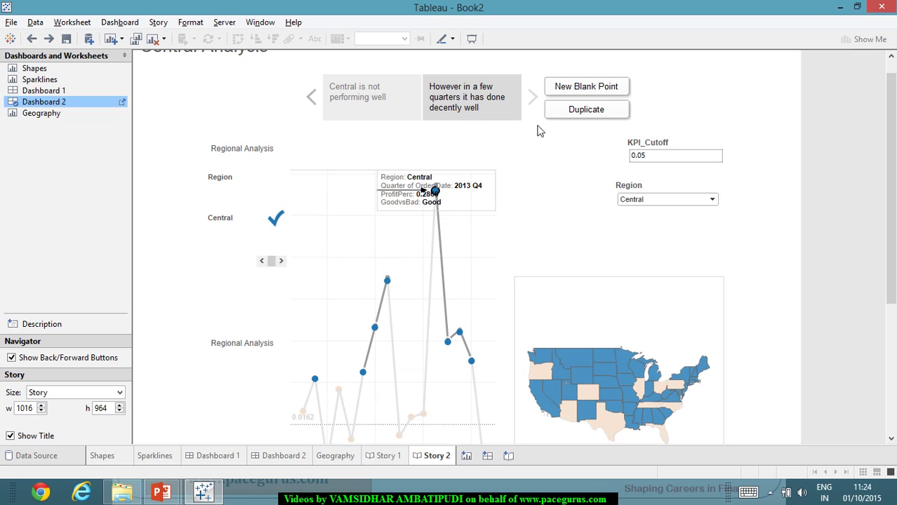
click(313, 105)
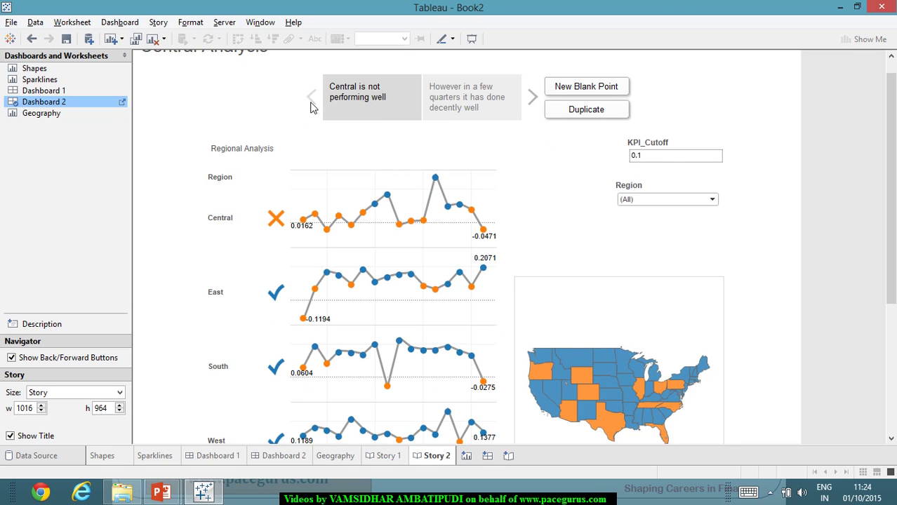
click(532, 98)
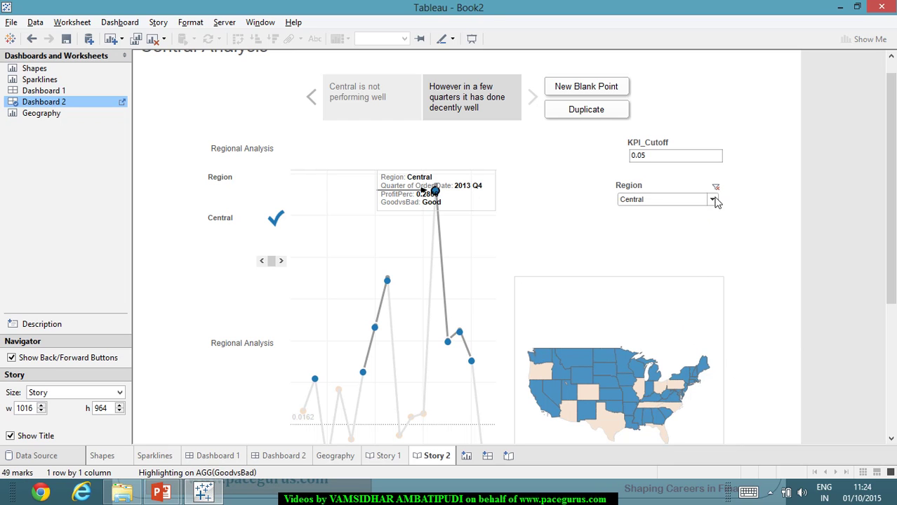
- Extend Dashboard 2's Region filter to the Geography worksheet, alongside Shapes and Sparklines
click(341, 457)
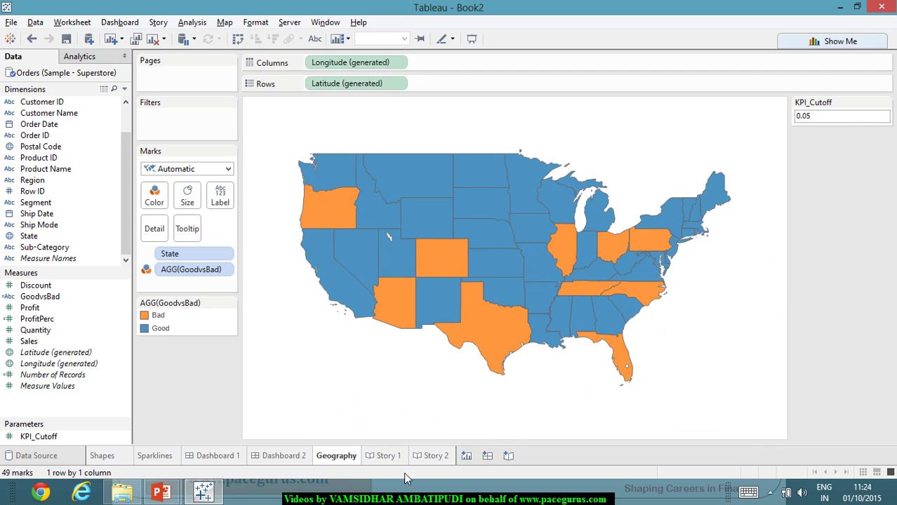
click(298, 461)
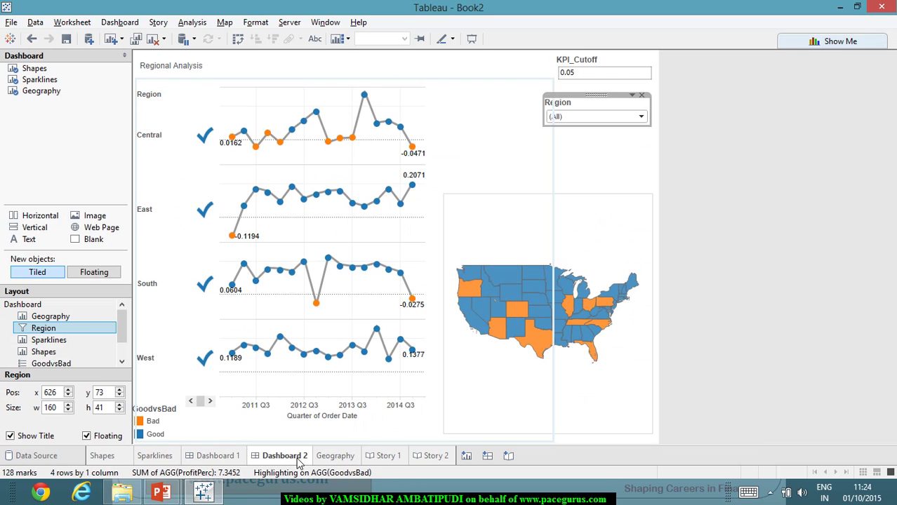
click(634, 97)
mouse_move(640, 124)
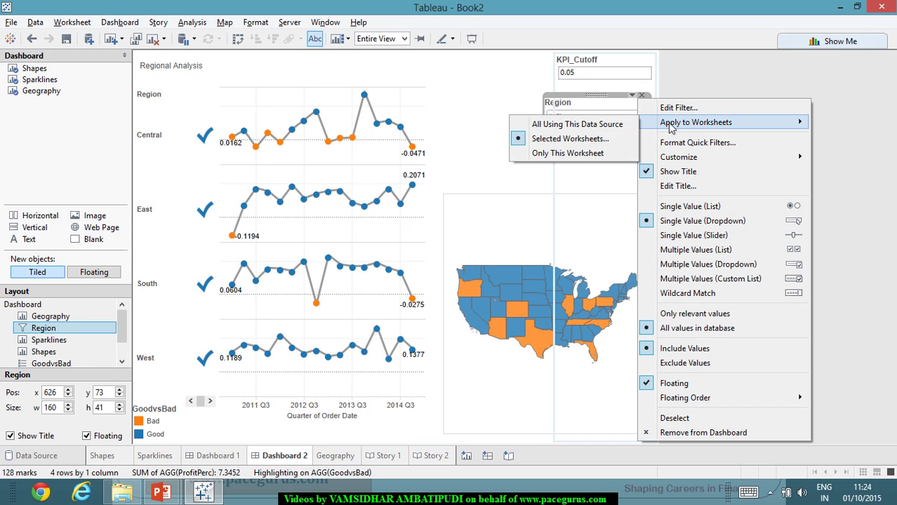
click(565, 139)
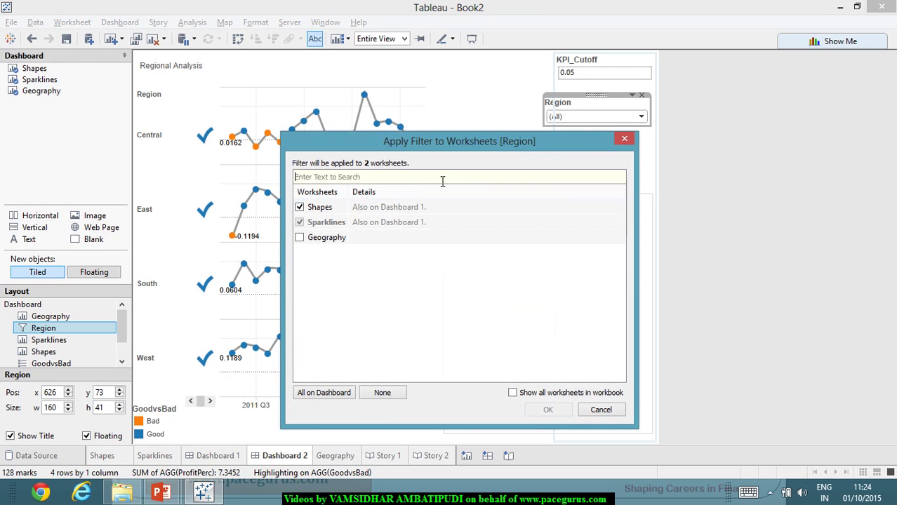
click(301, 239)
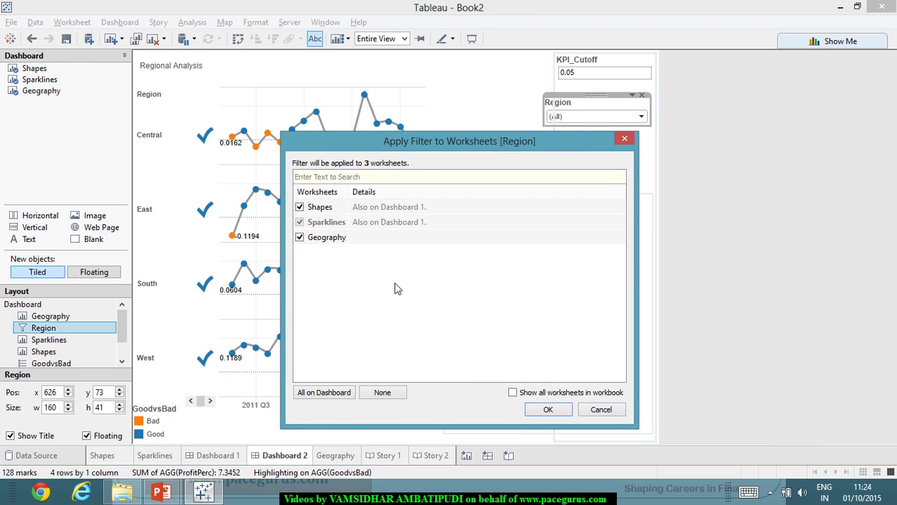
click(558, 412)
click(700, 310)
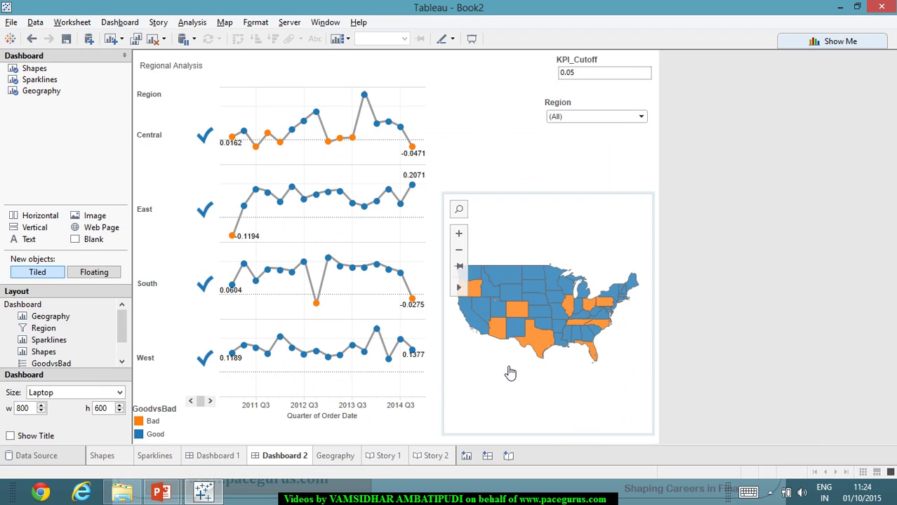
- Set the Region filter to East in Story 2's second point, about the few decent quarters
click(434, 457)
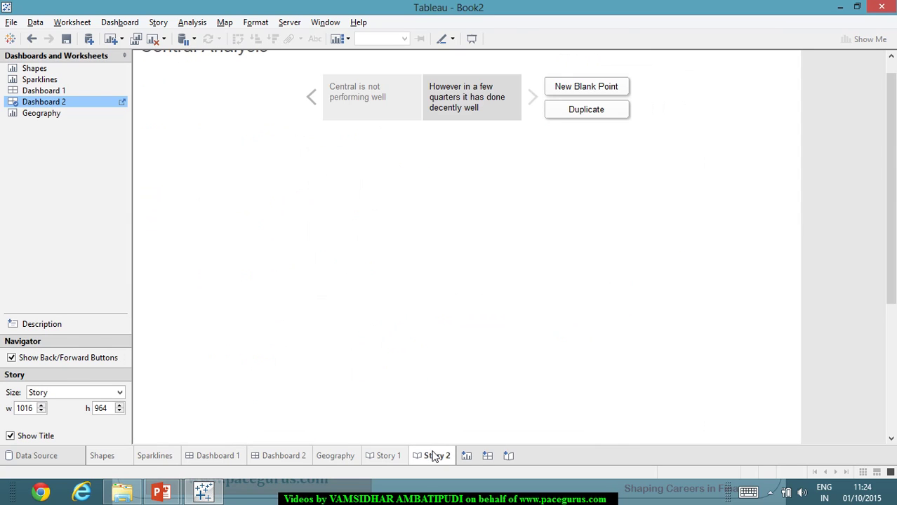
scroll(809, 277, down, 1)
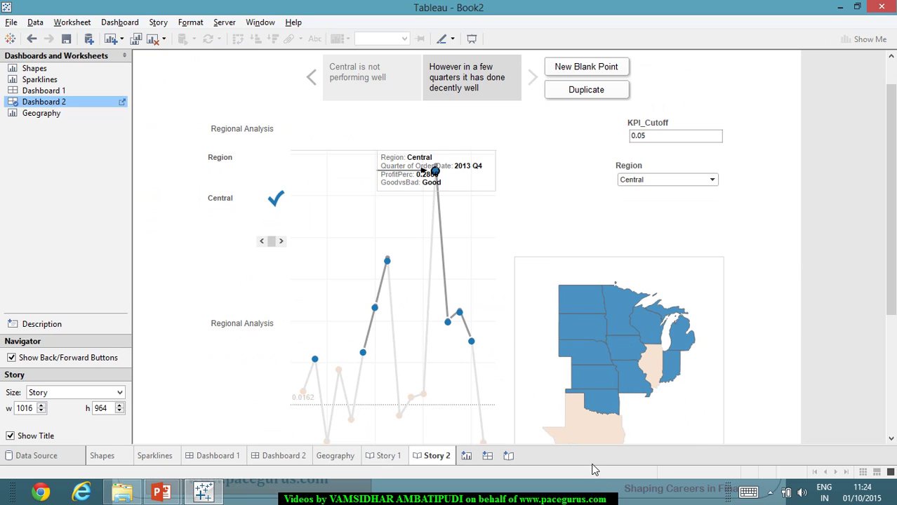
click(709, 184)
click(659, 213)
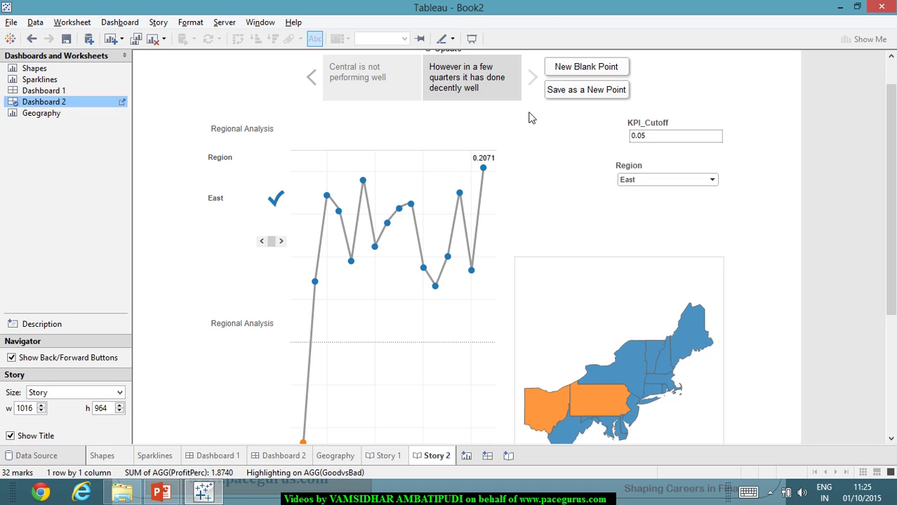
click(158, 23)
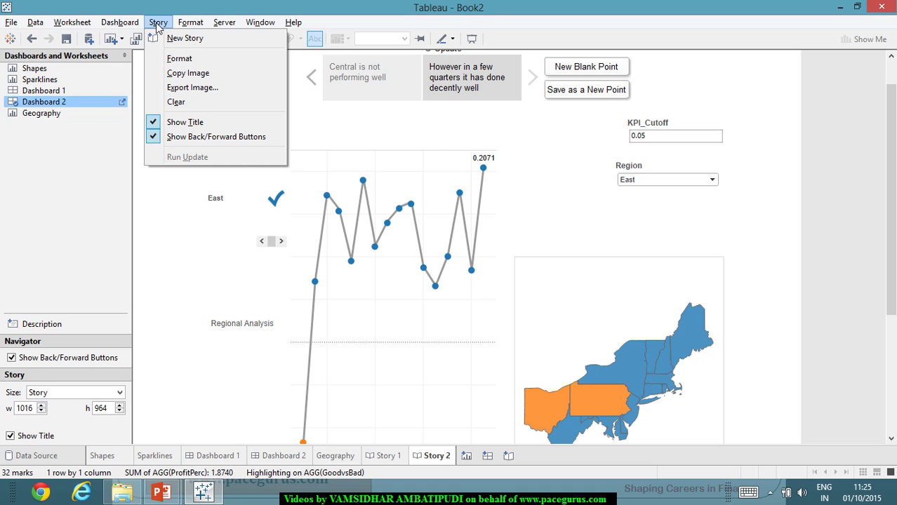
click(786, 243)
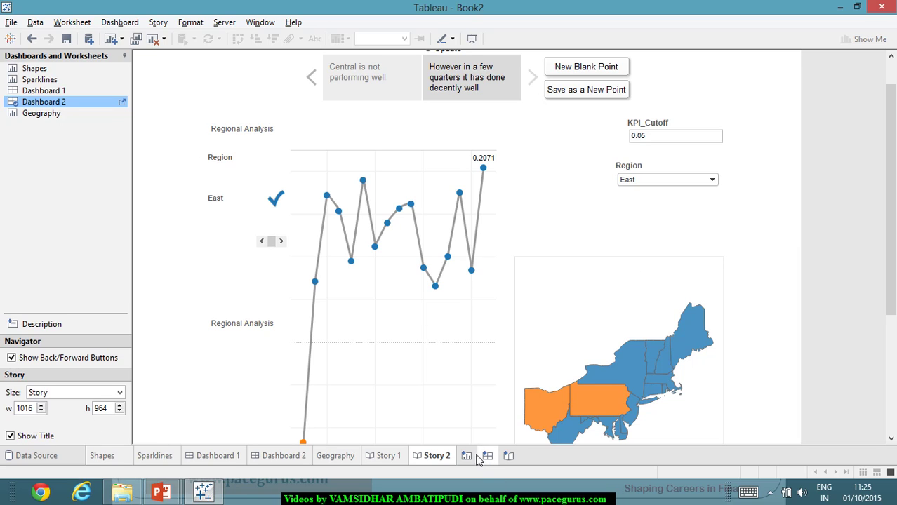
right_click(456, 458)
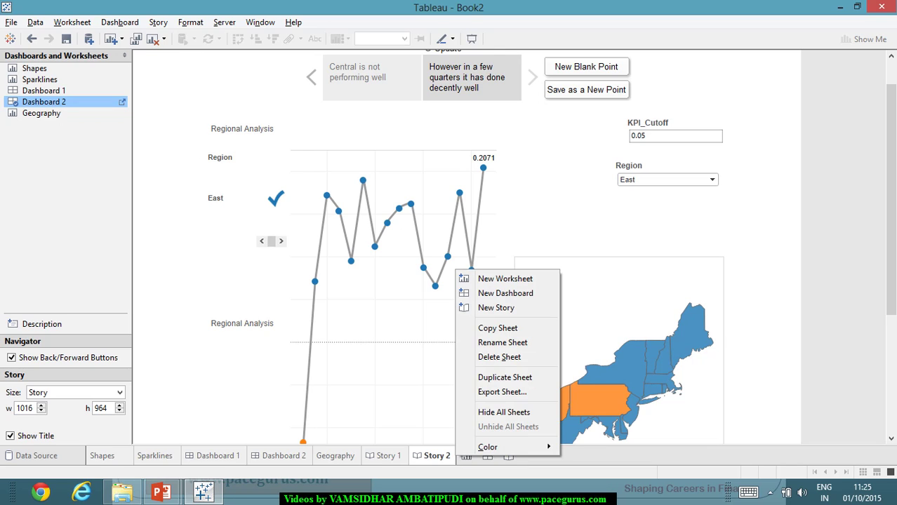
click(796, 302)
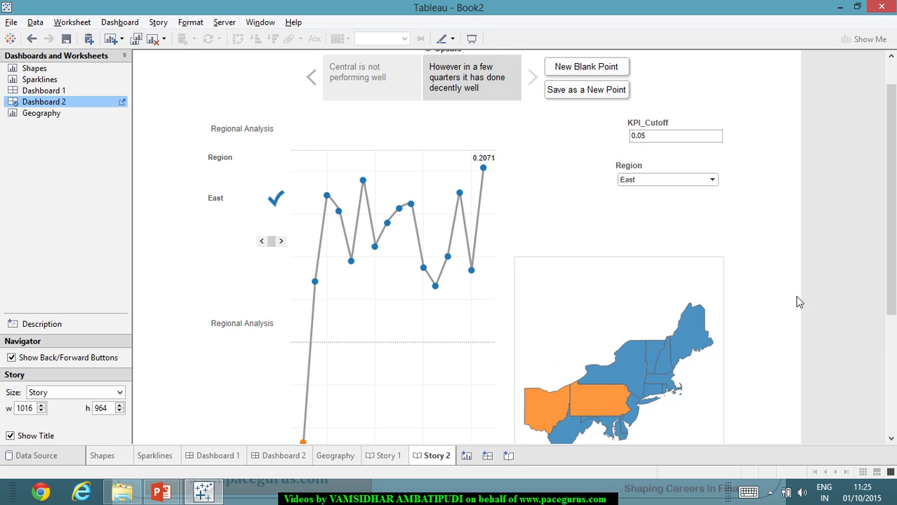